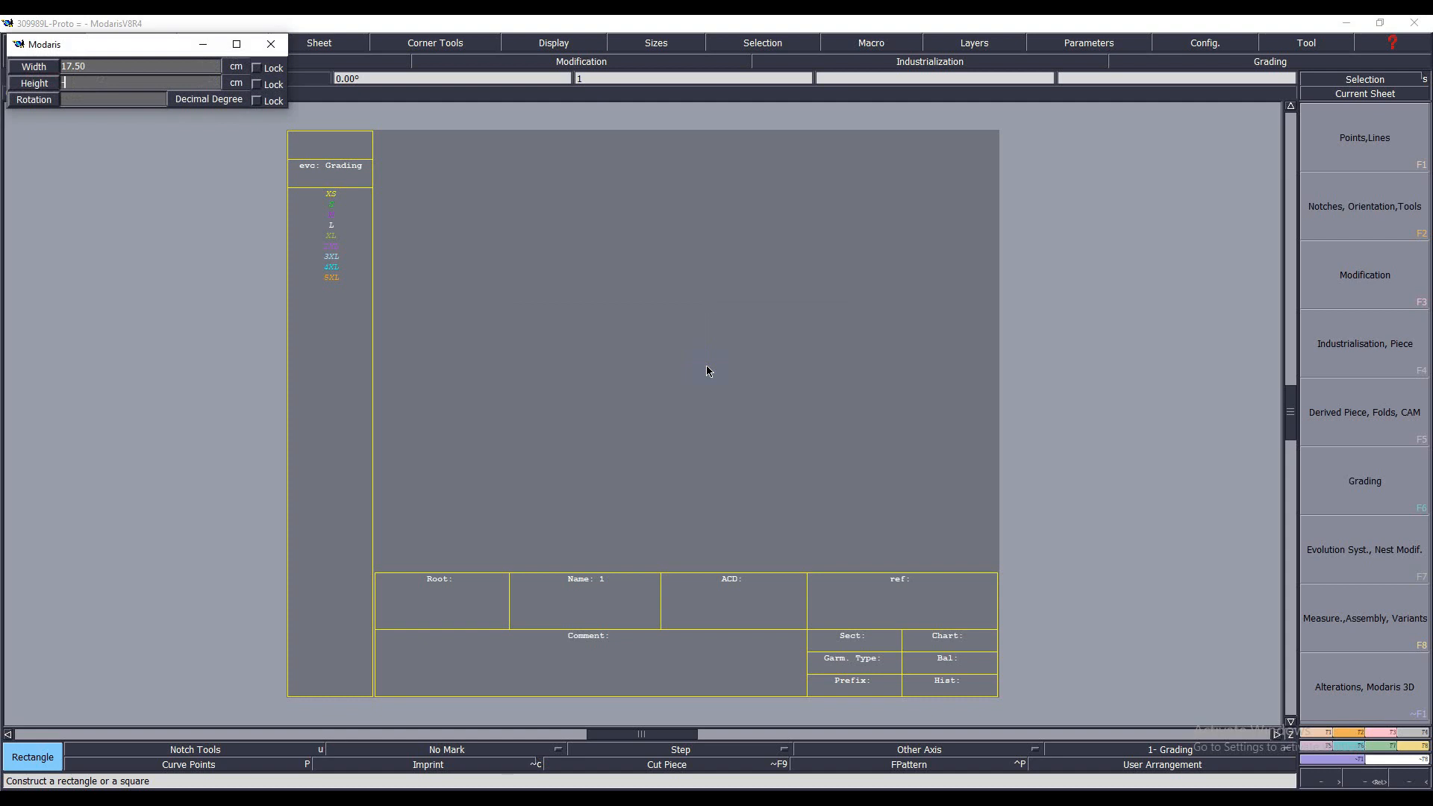
# - Draw a rectangle 17.5 cm wide and 16 cm high, and add a line parallel to its left side, 1.5 cm inside
pyautogui.press('Return')
pyautogui.click(690, 479)
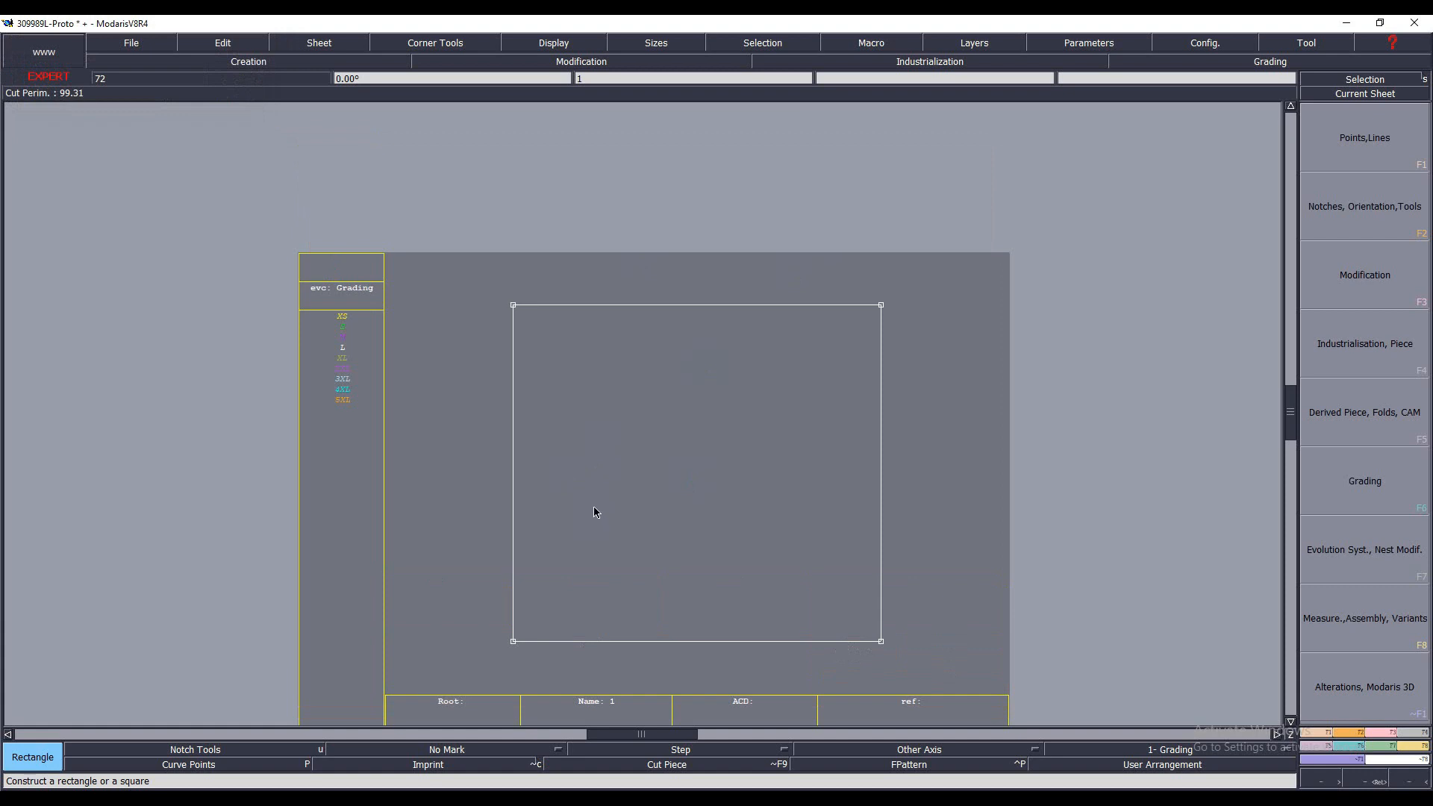
pyautogui.press('l')
pyautogui.click(514, 479)
pyautogui.press('Down')
pyautogui.write('-')
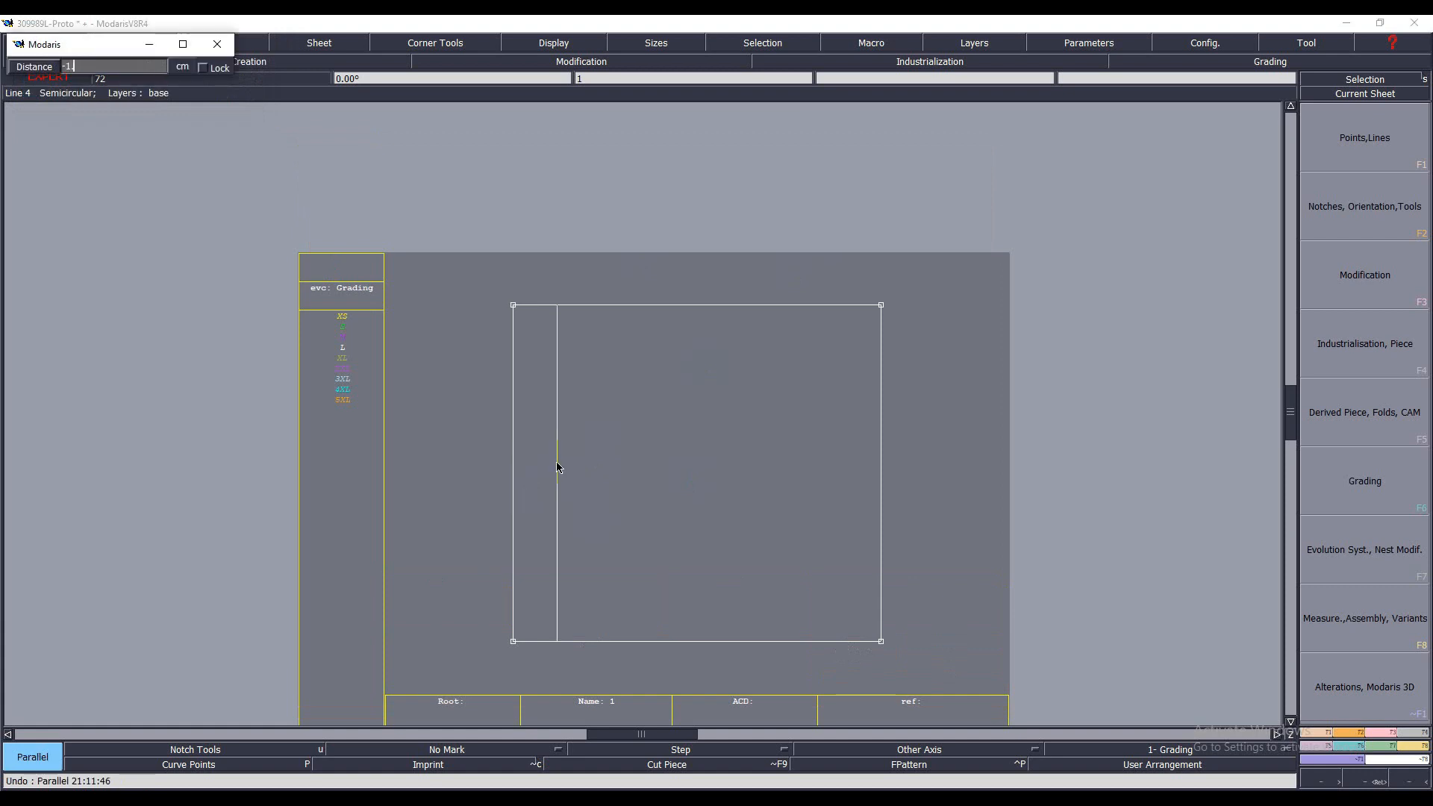
pyautogui.press('Return')
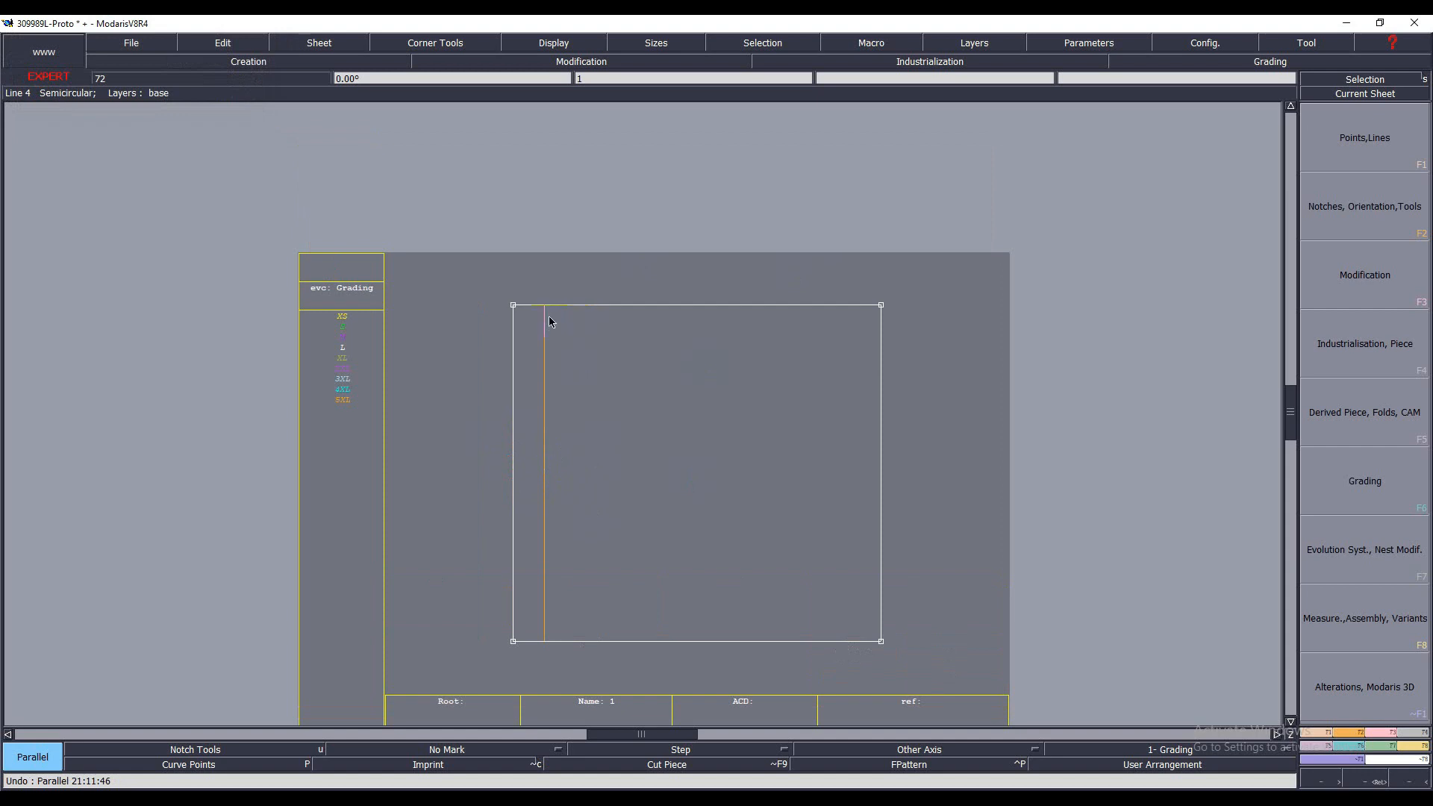
# - Remove the parallel constraint from the inner vertical line so it becomes a free curve
pyautogui.click(1399, 744)
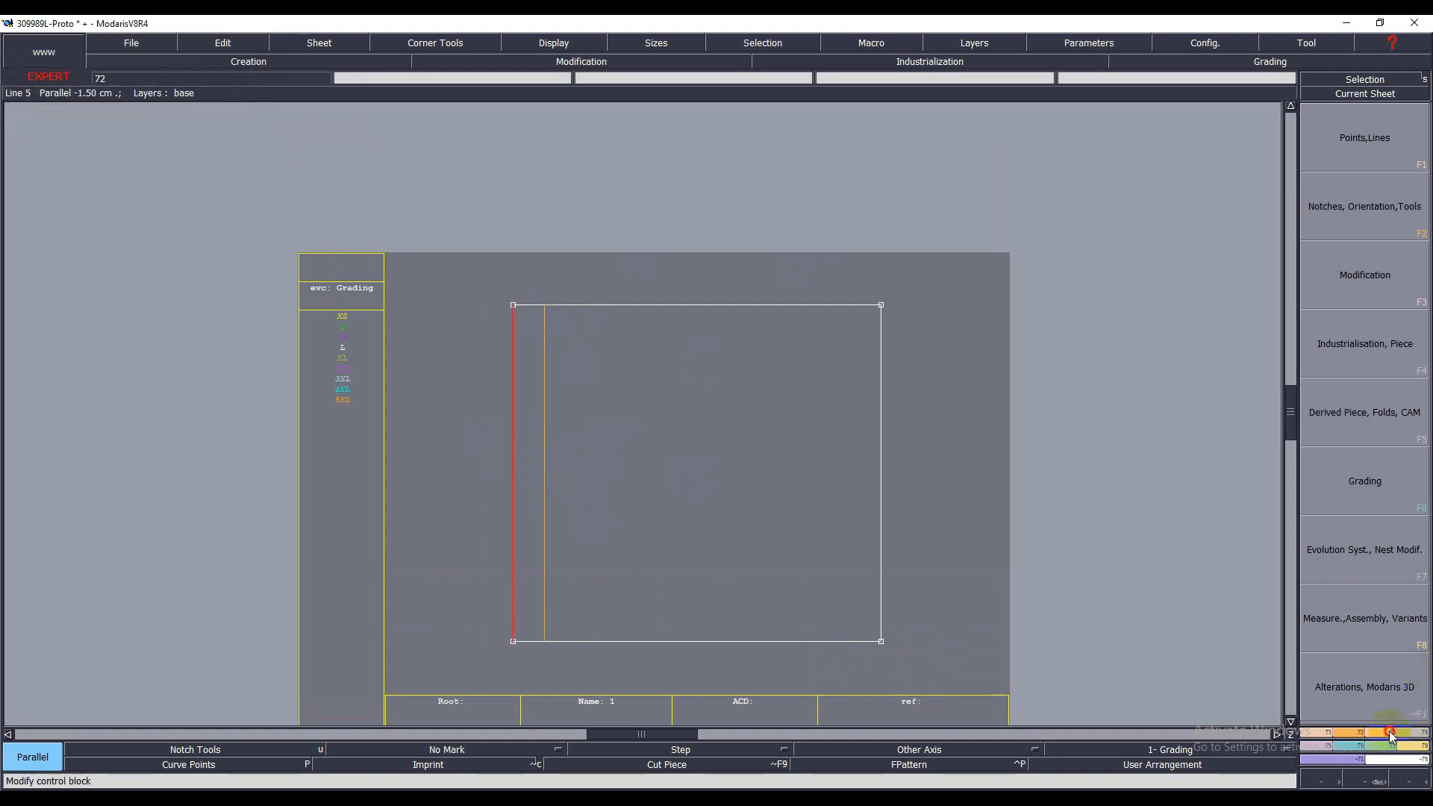
pyautogui.click(1353, 564)
pyautogui.click(544, 475)
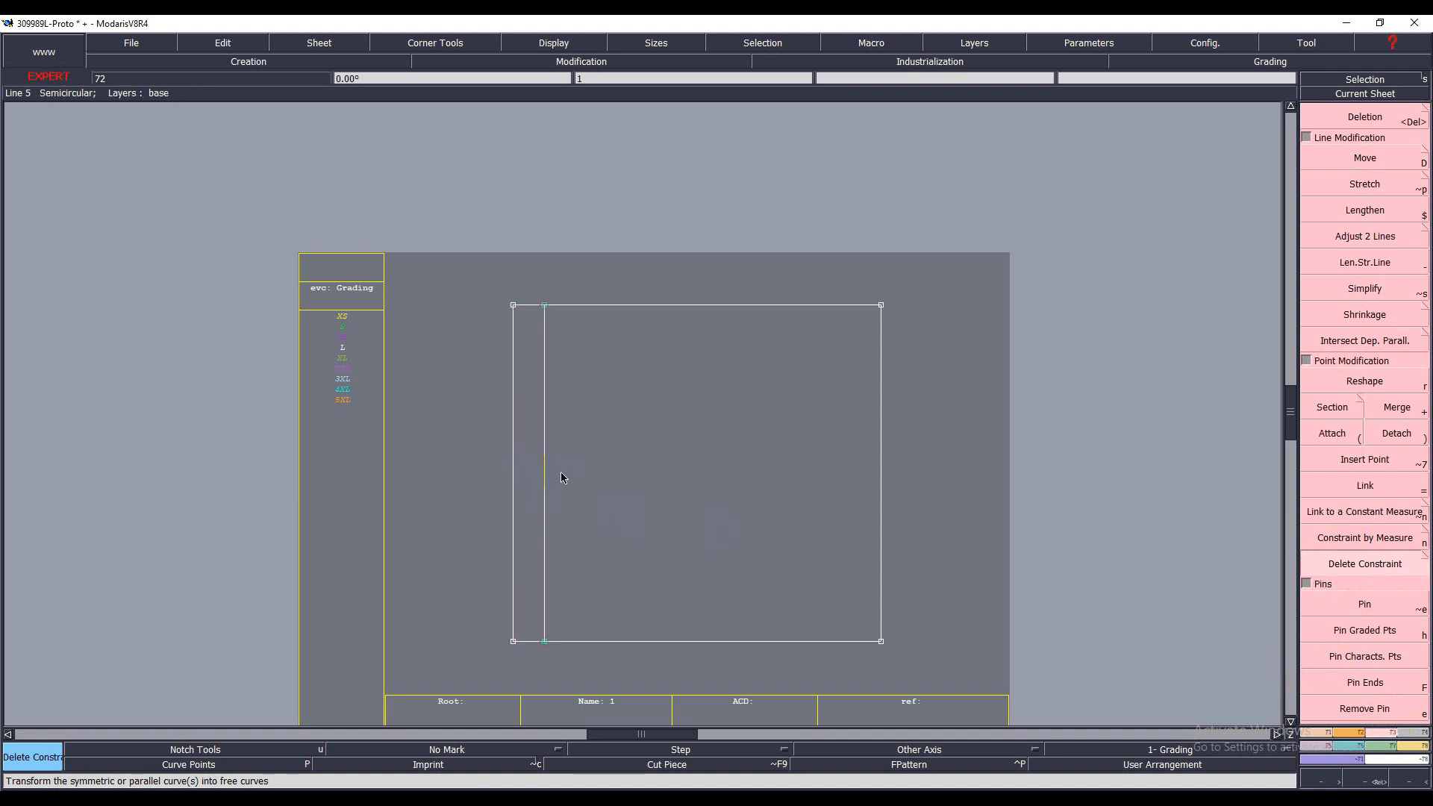
# - Create a developed point on the inner vertical line a short distance in from each of its two ends
pyautogui.press('d')
pyautogui.click(545, 307)
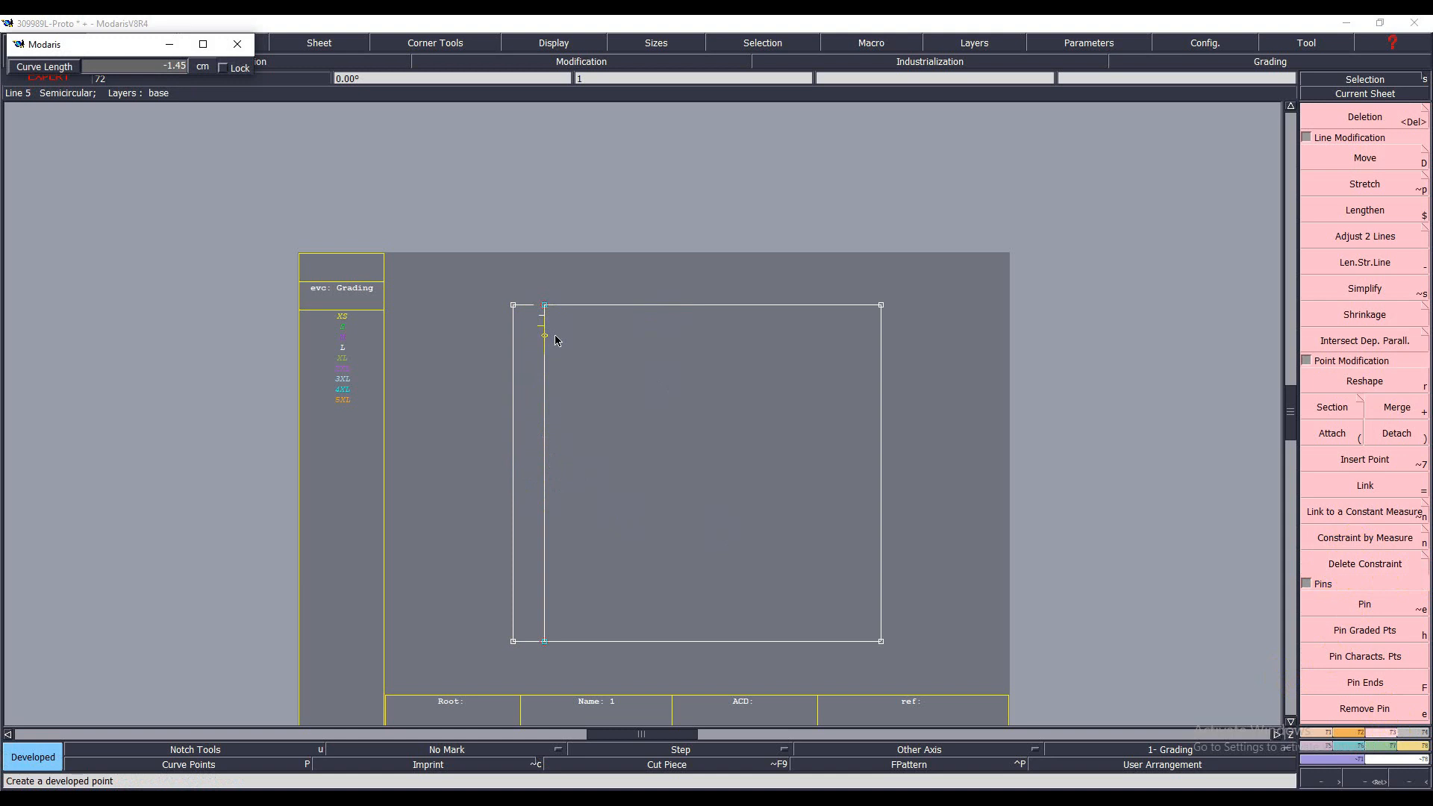
pyautogui.press('Down')
pyautogui.press('Down')
pyautogui.press('Left')
pyautogui.write('-')
pyautogui.press('Return')
pyautogui.click(546, 639)
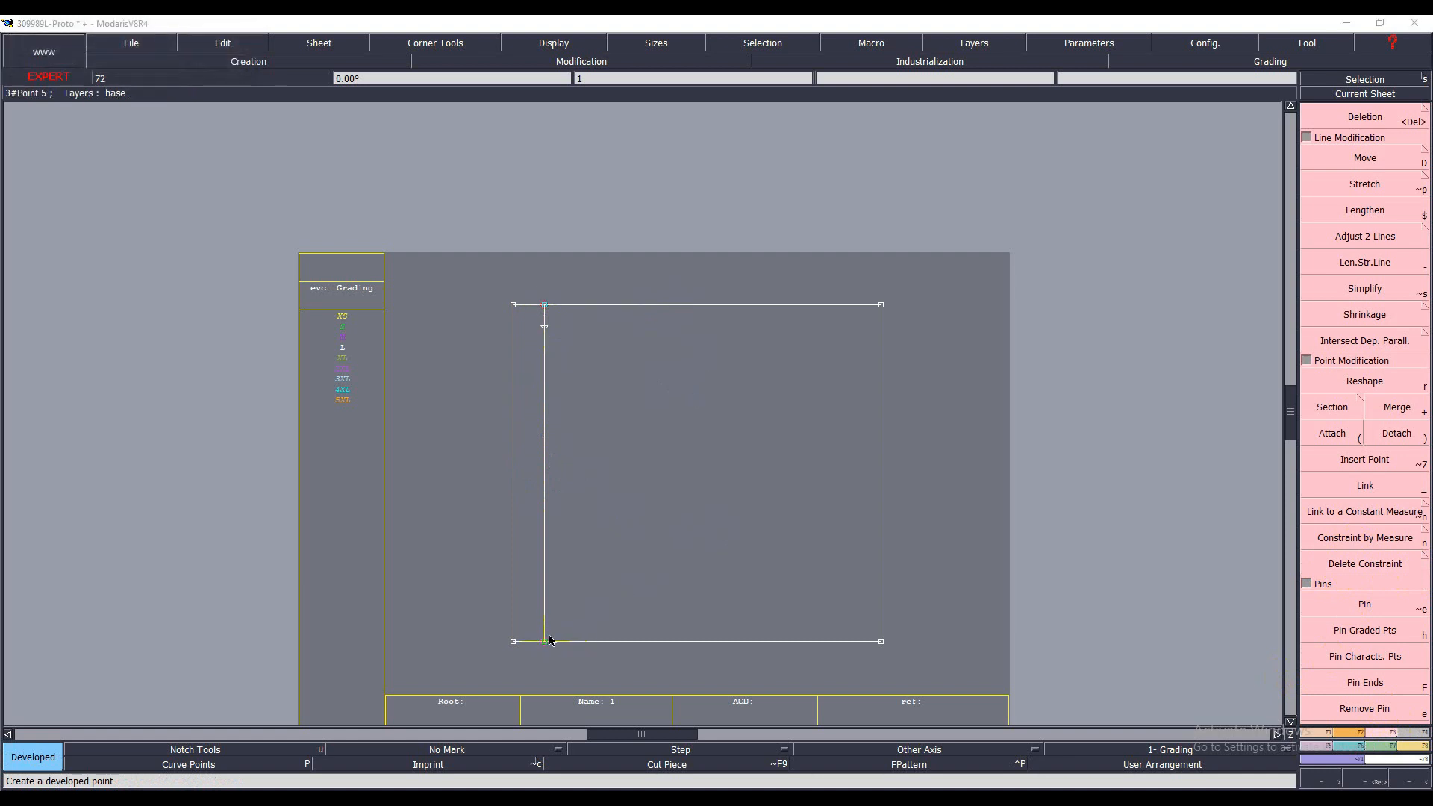
pyautogui.press('Left')
pyautogui.press('Delete')
pyautogui.press('Return')
# - Insert both developed points into the inner vertical line and delete the line's original end points
pyautogui.click(531, 755)
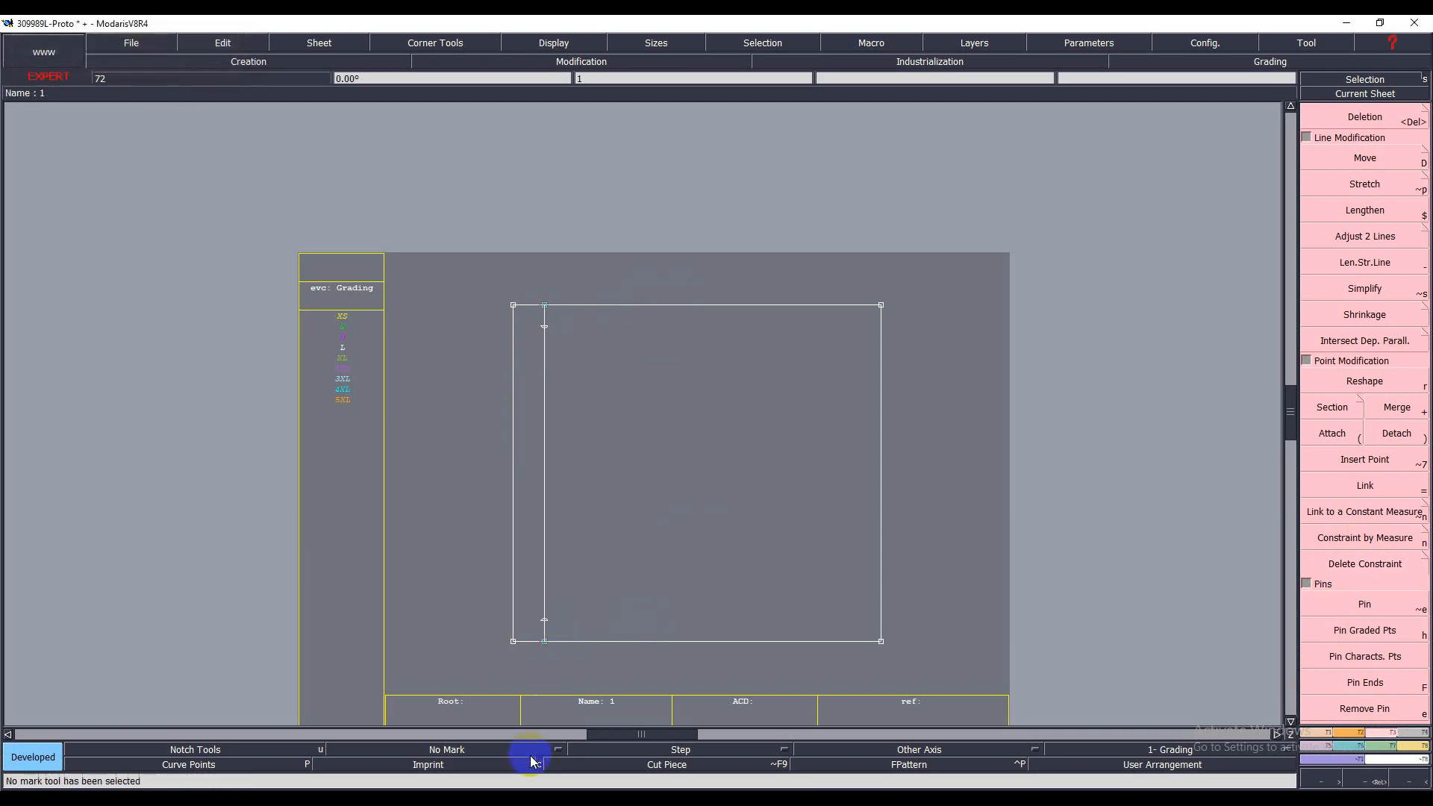
pyautogui.press('Delete')
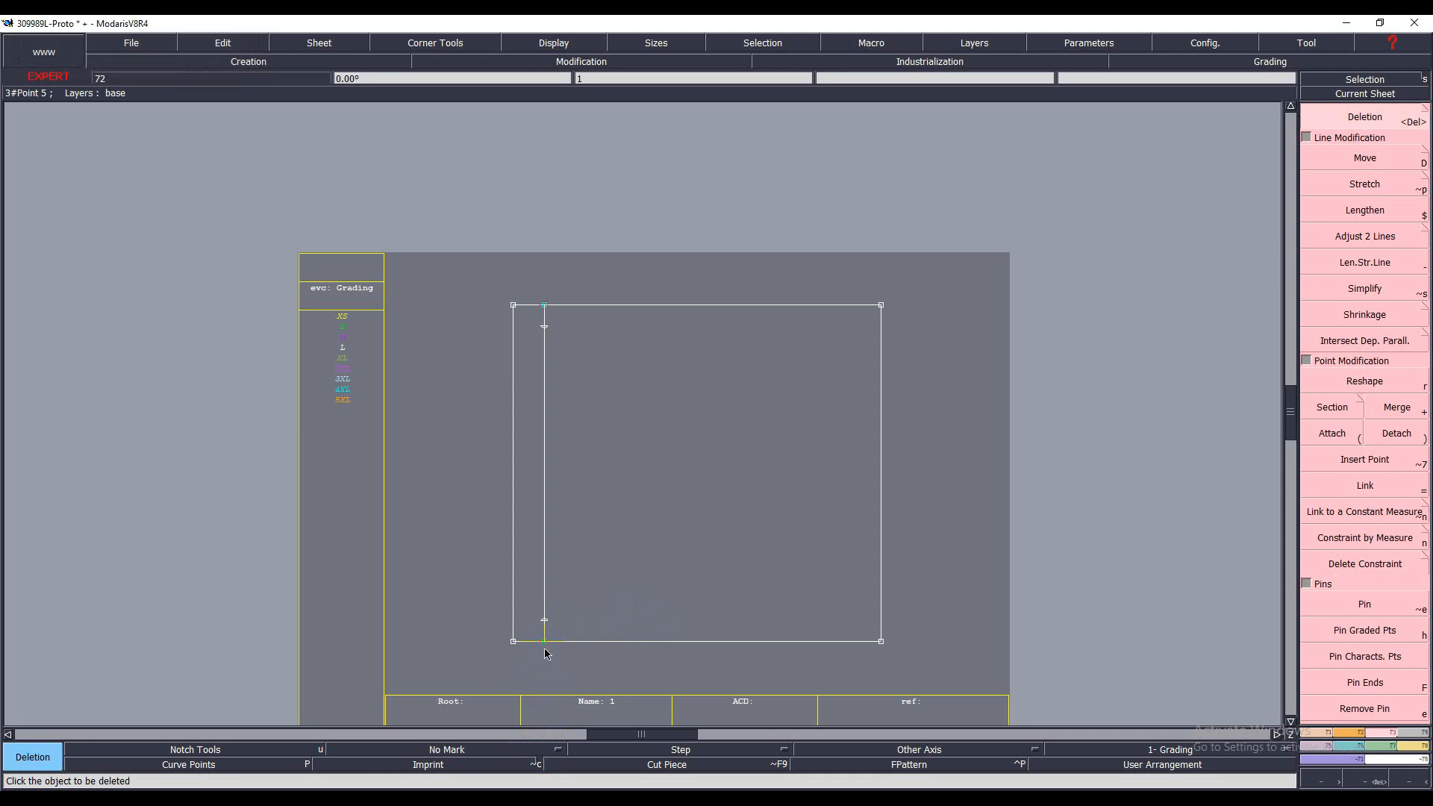
pyautogui.hotkey('alt', '7')
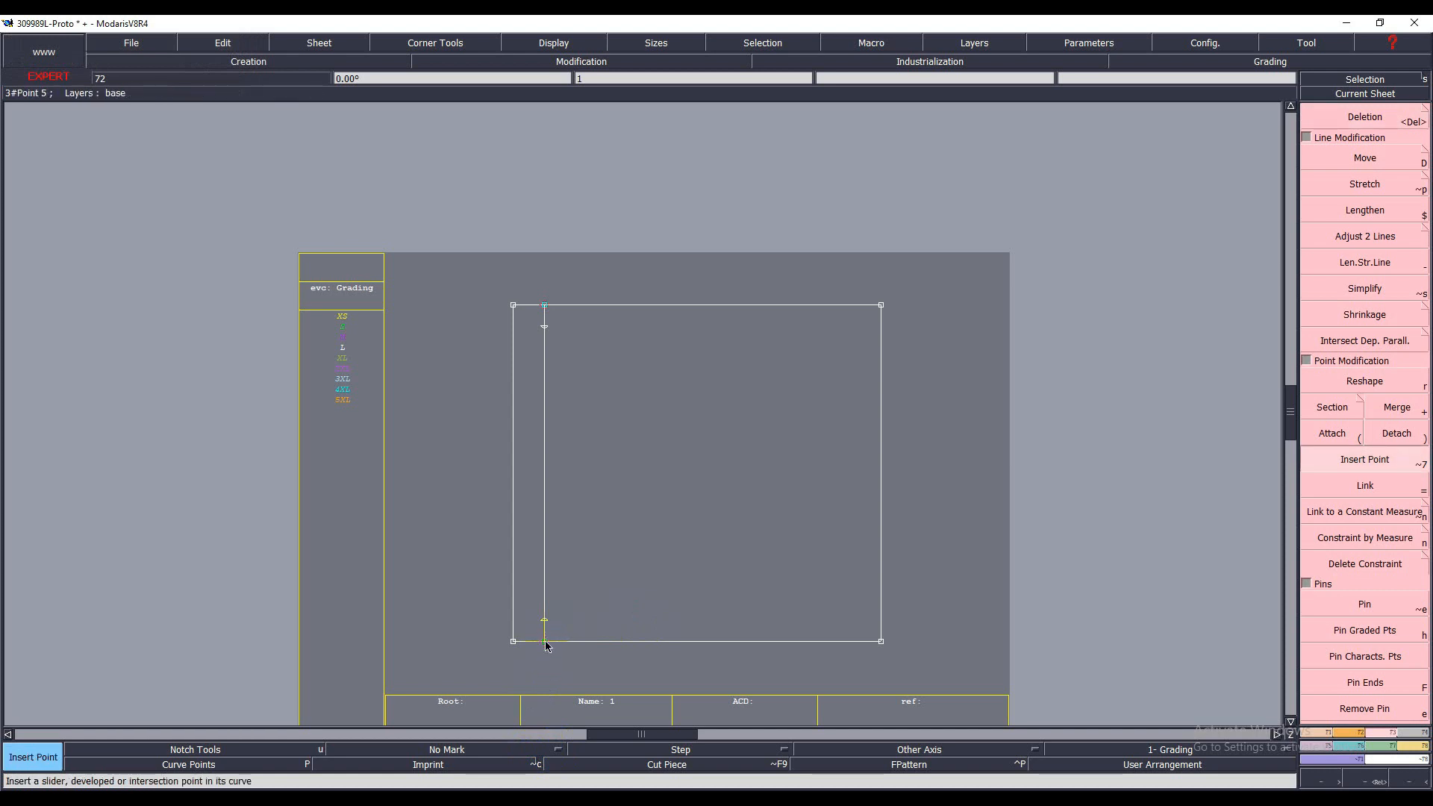
pyautogui.click(543, 621)
pyautogui.click(545, 329)
pyautogui.press('Delete')
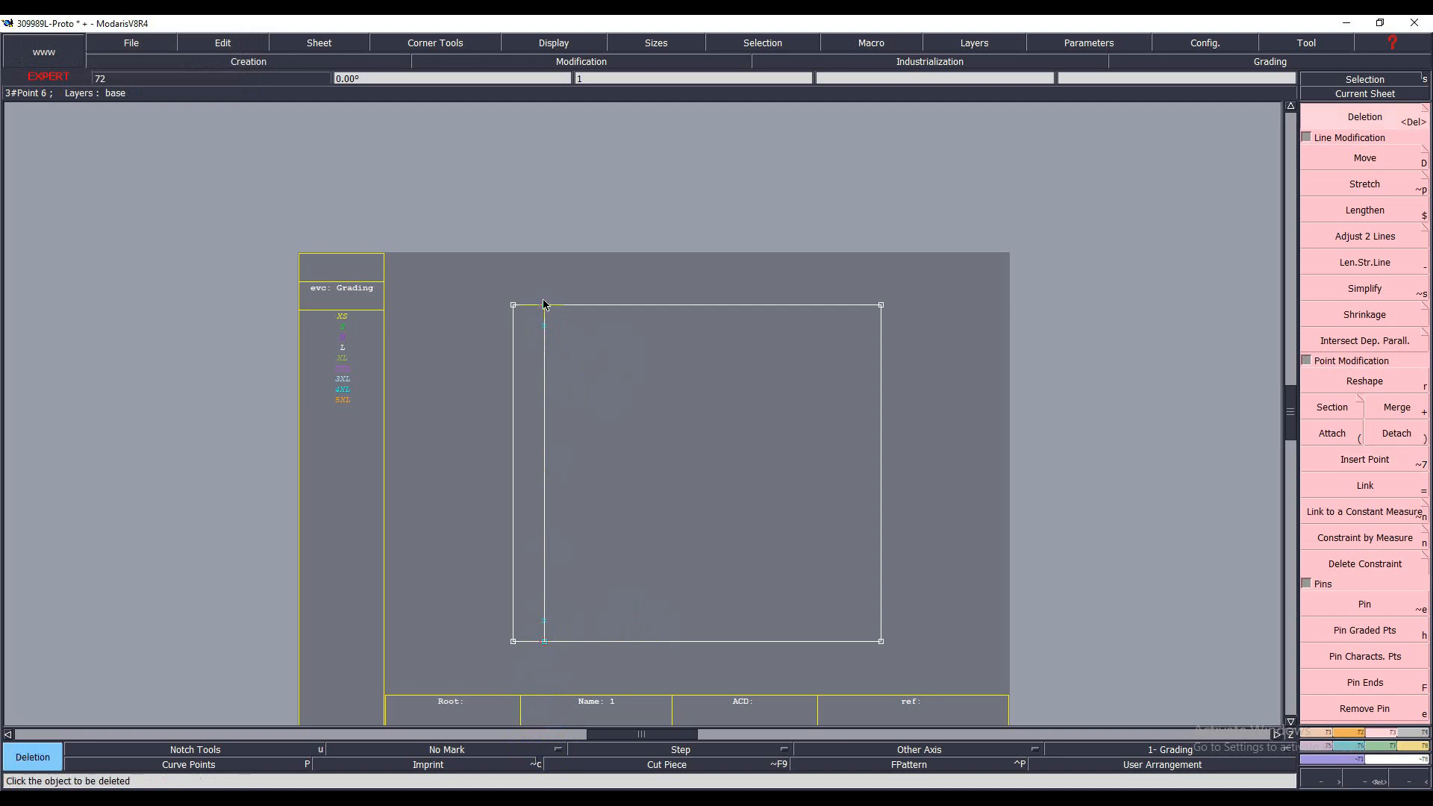
pyautogui.click(546, 639)
# - Divide the rectangle's left side from corner to corner to get its midpoint, and insert that point into the line
pyautogui.press('/')
pyautogui.click(514, 641)
pyautogui.click(514, 306)
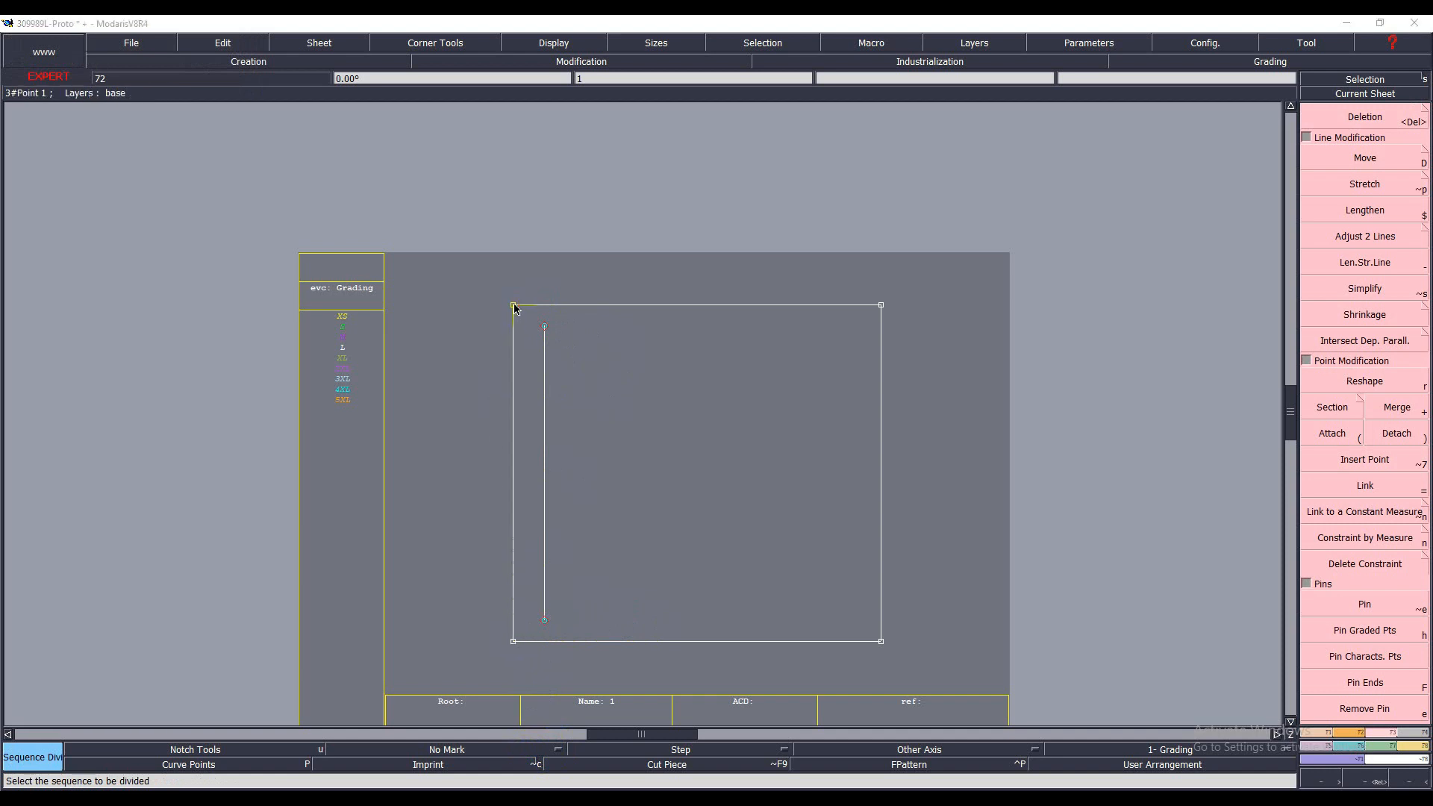
pyautogui.press('Return')
pyautogui.hotkey('alt', '7')
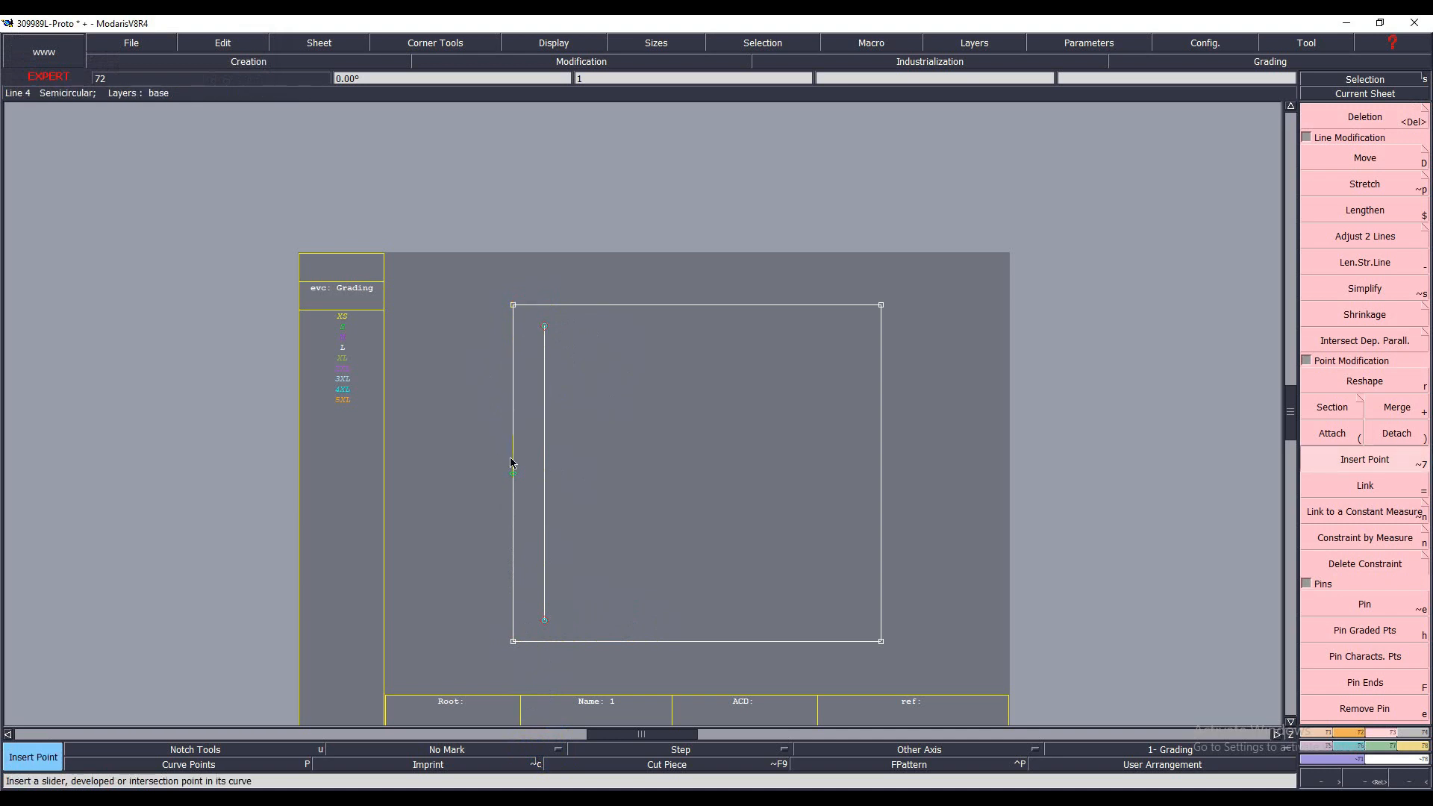
# - Delete the upper, lower and left sides of the rectangle, keeping the midpoint of the left side
pyautogui.press('Delete')
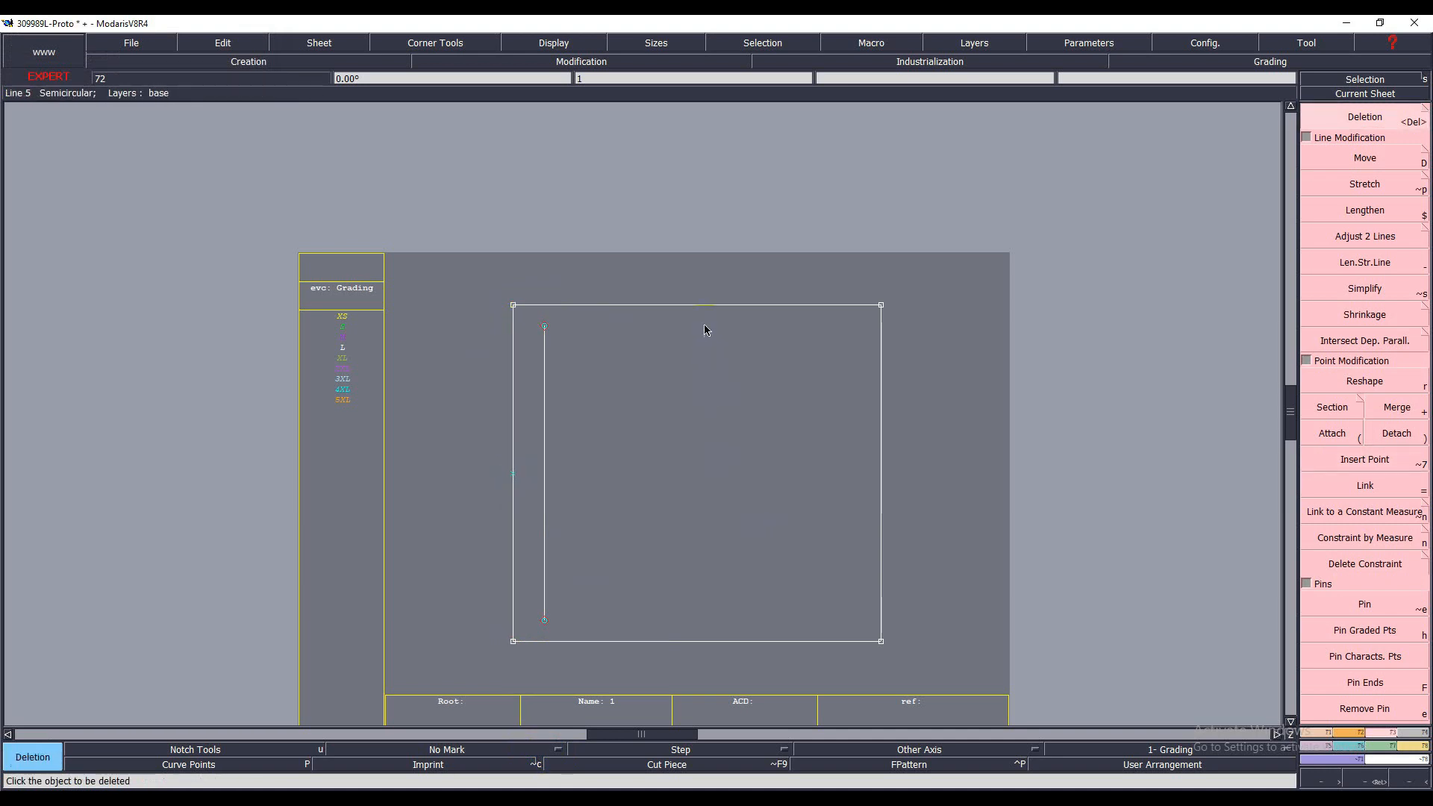
pyautogui.click(713, 305)
pyautogui.click(733, 642)
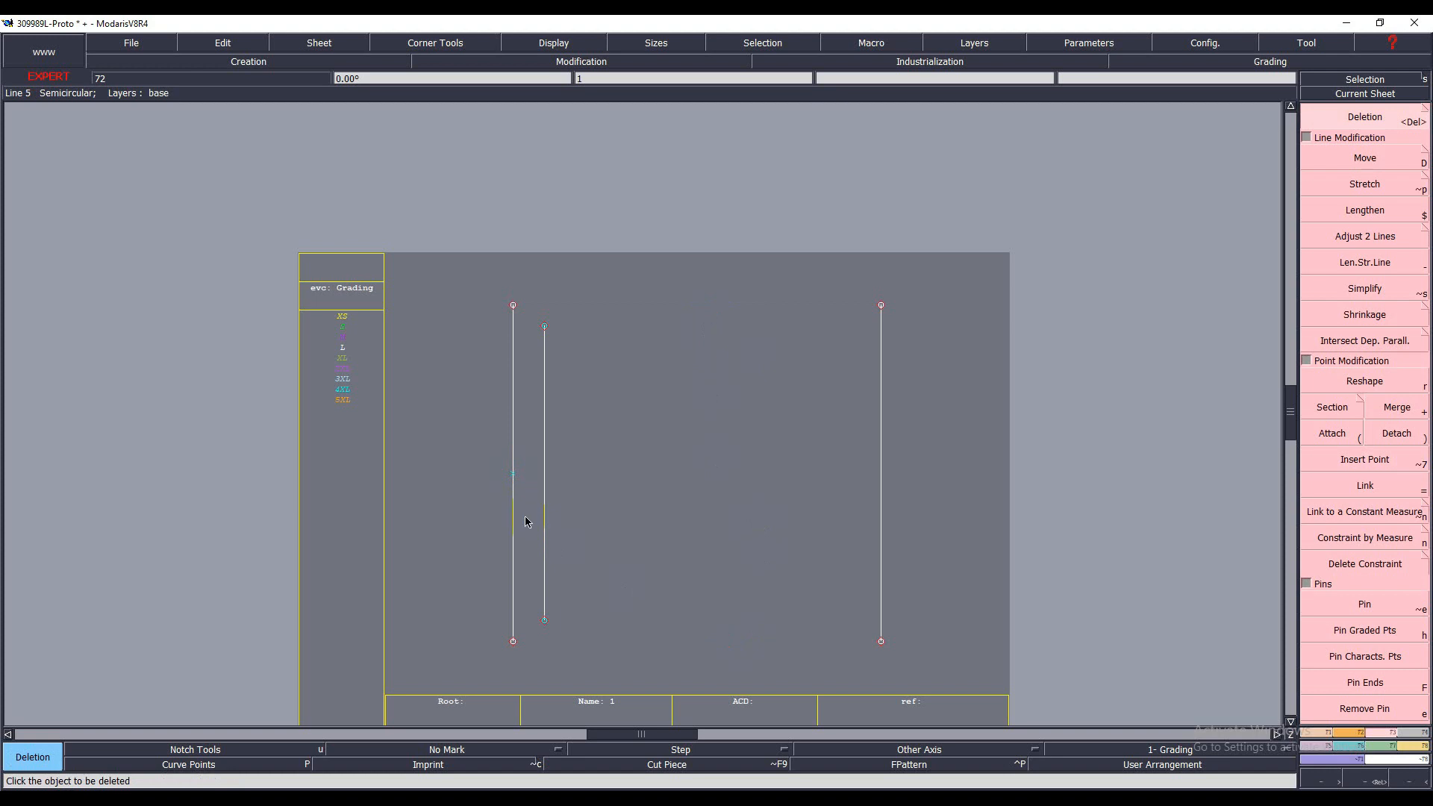
pyautogui.click(514, 521)
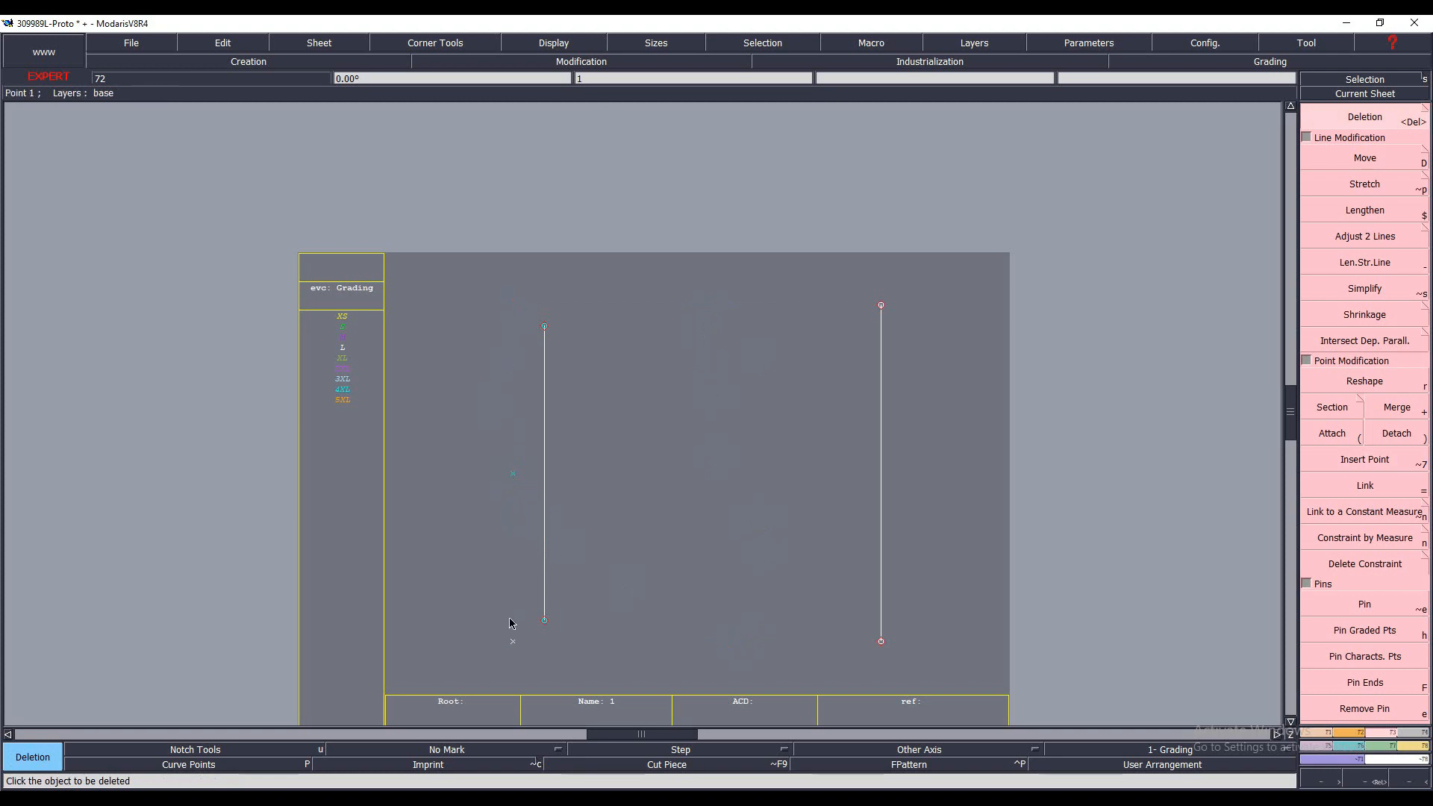
# - Draw straight lines from the inner line's upper end to the left midpoint and on to its lower end
pyautogui.press('d')
pyautogui.click(545, 326)
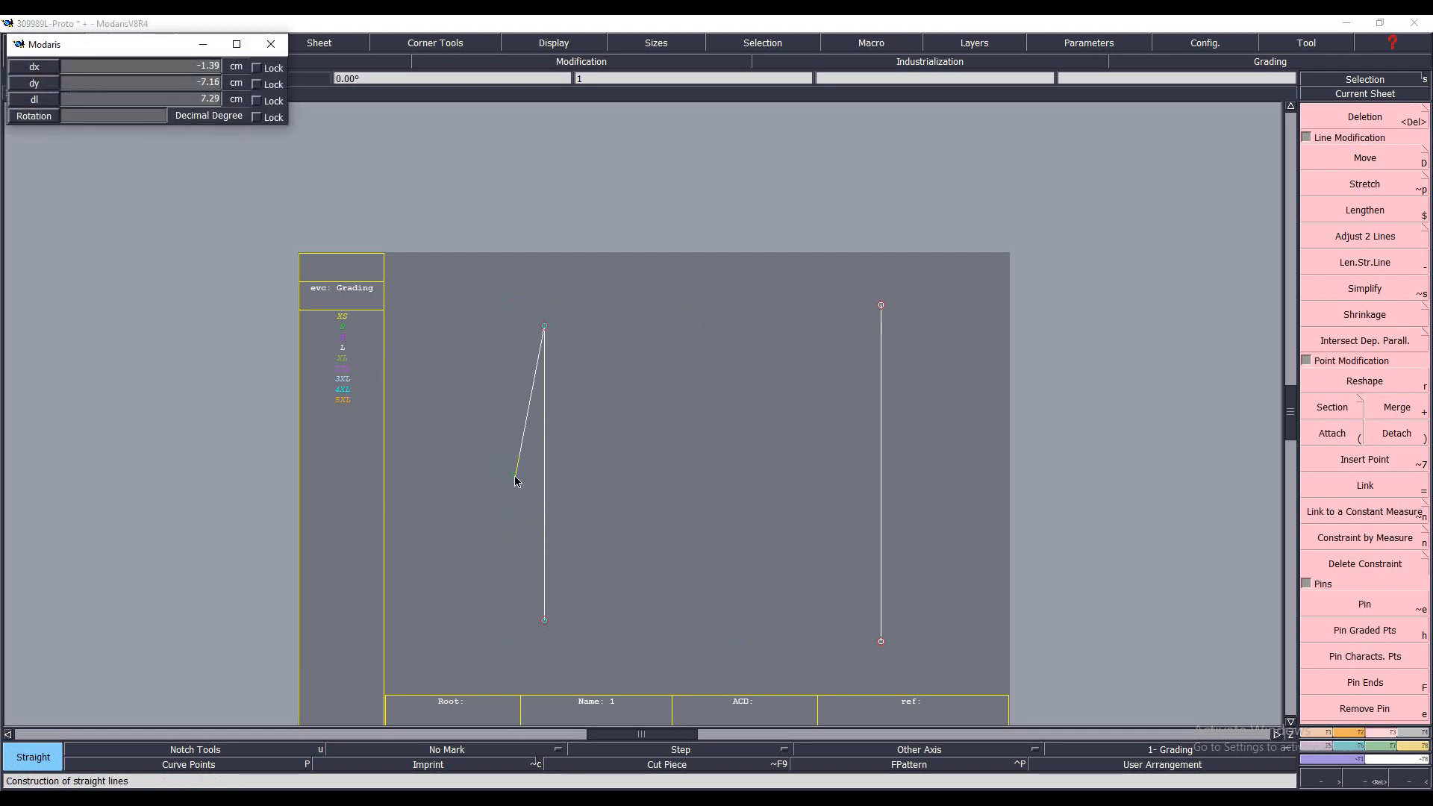
pyautogui.click(513, 473)
pyautogui.click(544, 621)
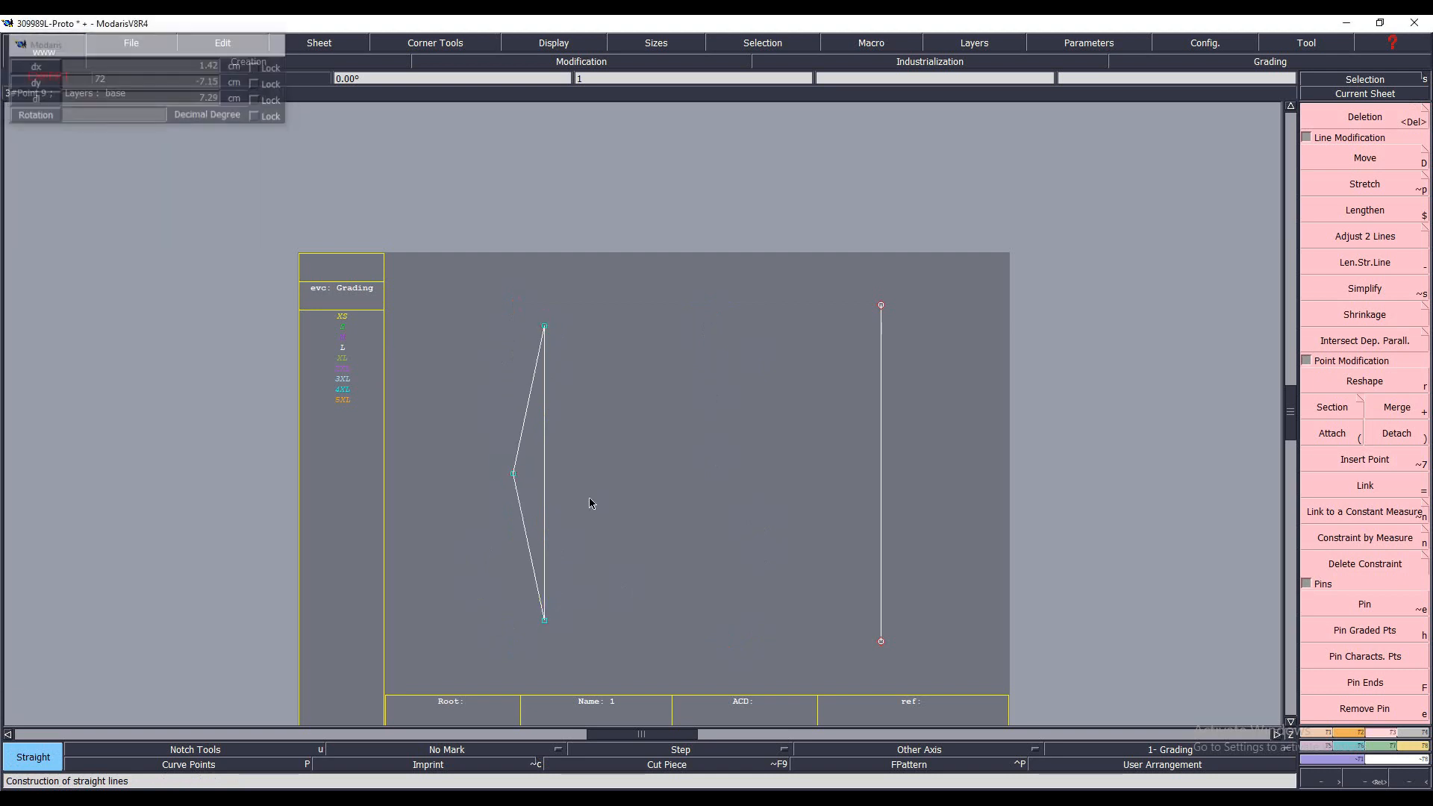
# - Connect the inner line's ends to the two right corners with straight lines, and delete the inner vertical line
pyautogui.click(545, 326)
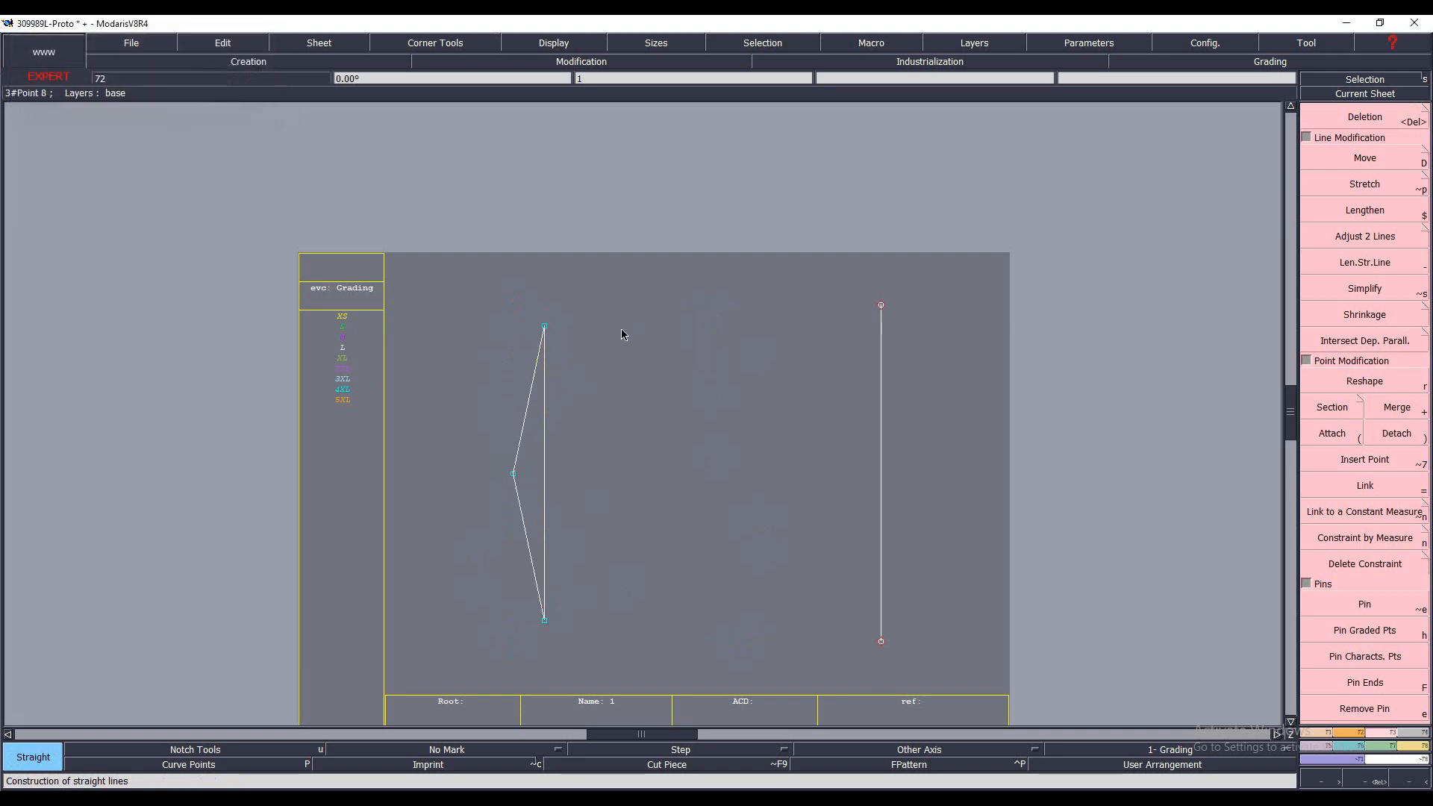
pyautogui.click(881, 304)
pyautogui.click(881, 642)
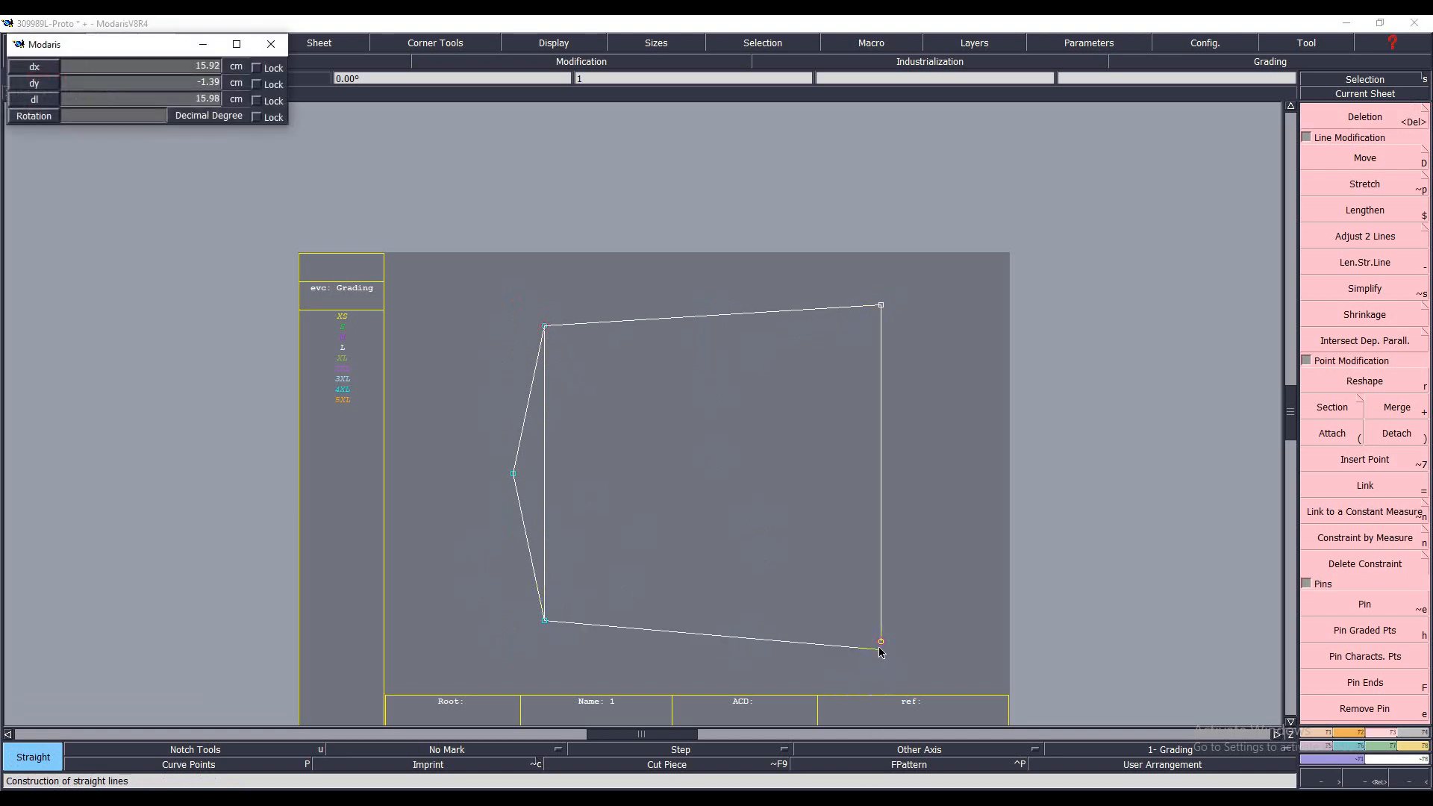
pyautogui.press('Delete')
pyautogui.click(545, 448)
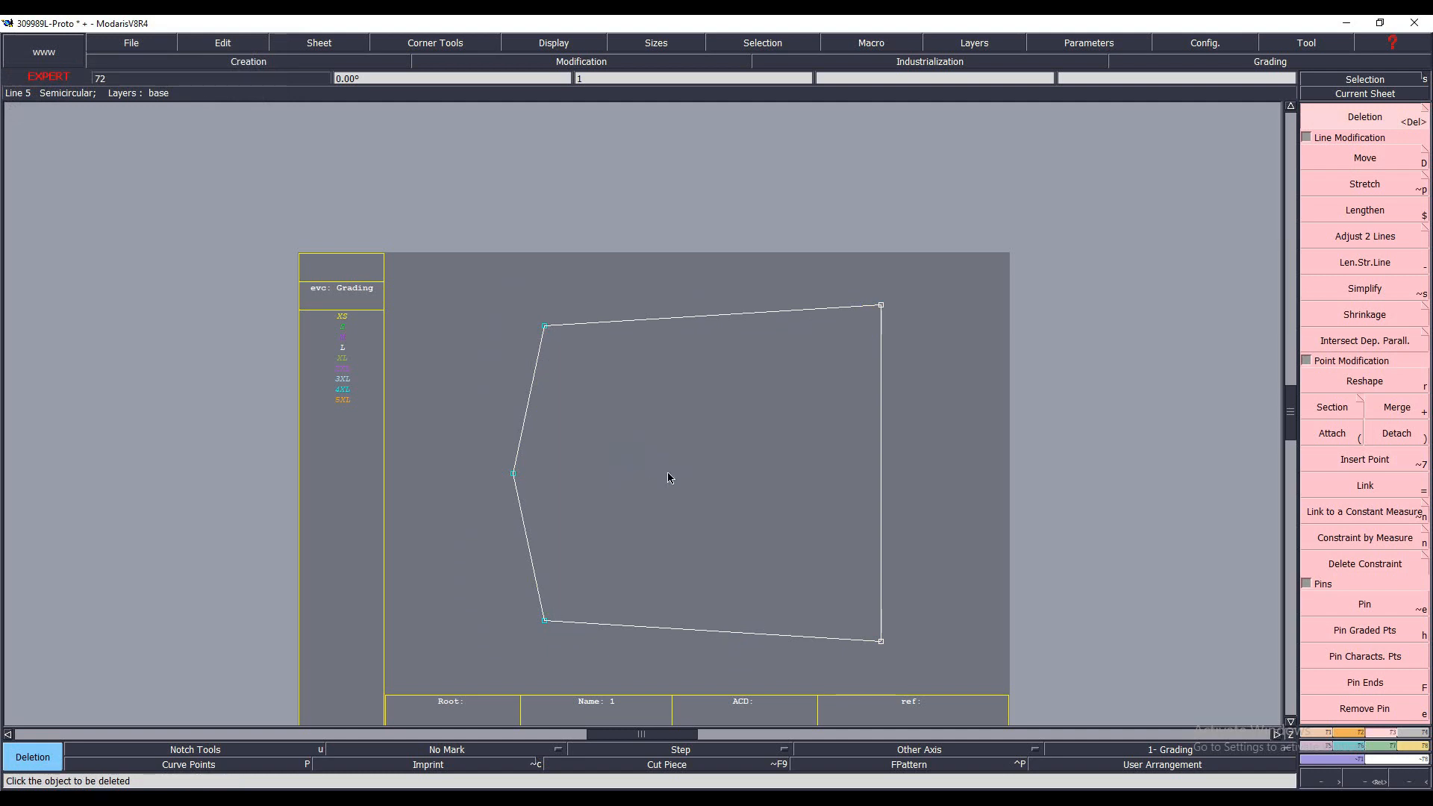
# - Extract the closed pocket outline as a new piece with the Seam tool and arrange all sheets on the desk
pyautogui.click(715, 497)
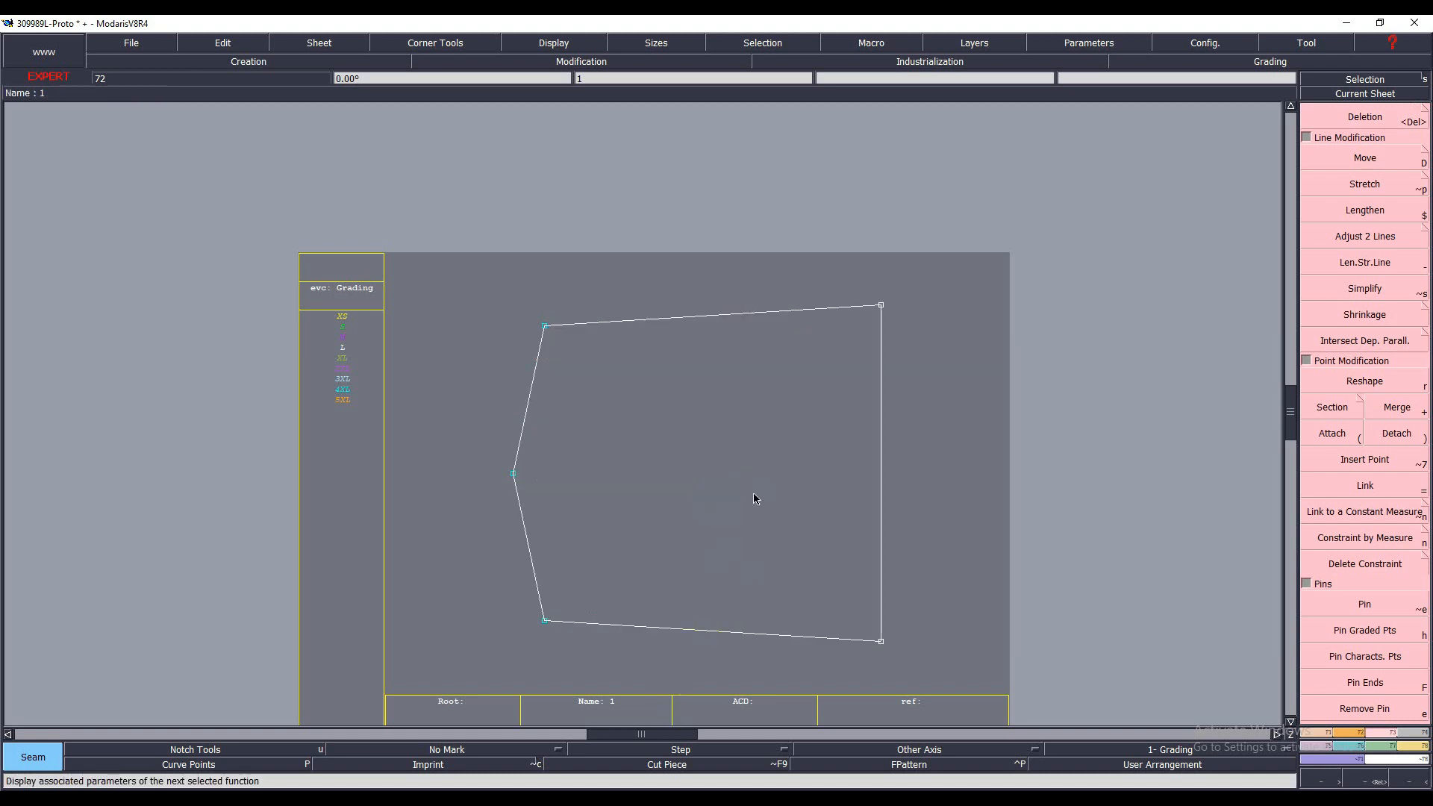
pyautogui.press('j')
pyautogui.click(714, 450)
pyautogui.click(762, 499)
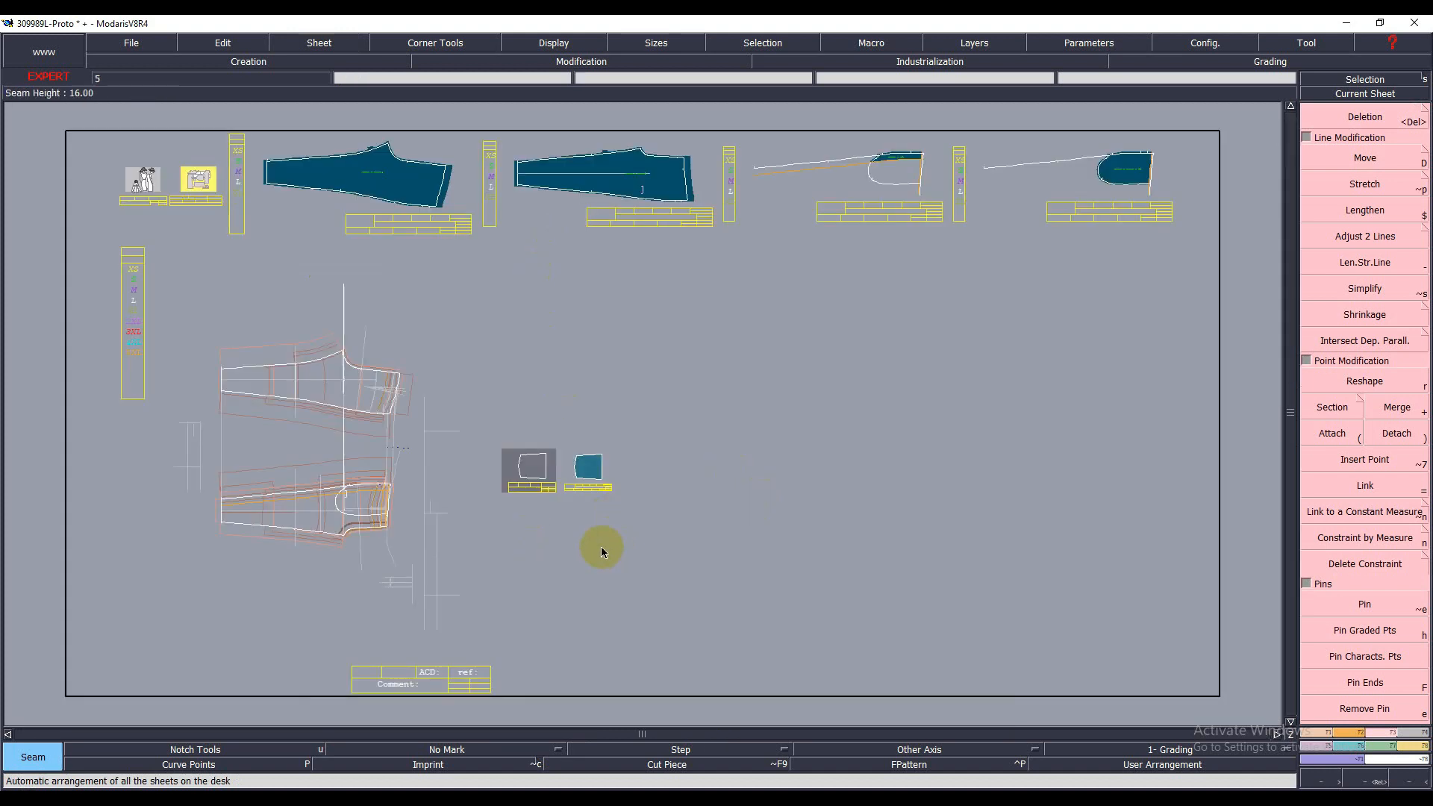
# - Marry the pocket piece onto the back leg piece, positioning it near the waist end
pyautogui.press('m')
pyautogui.click(584, 461)
pyautogui.click(399, 157)
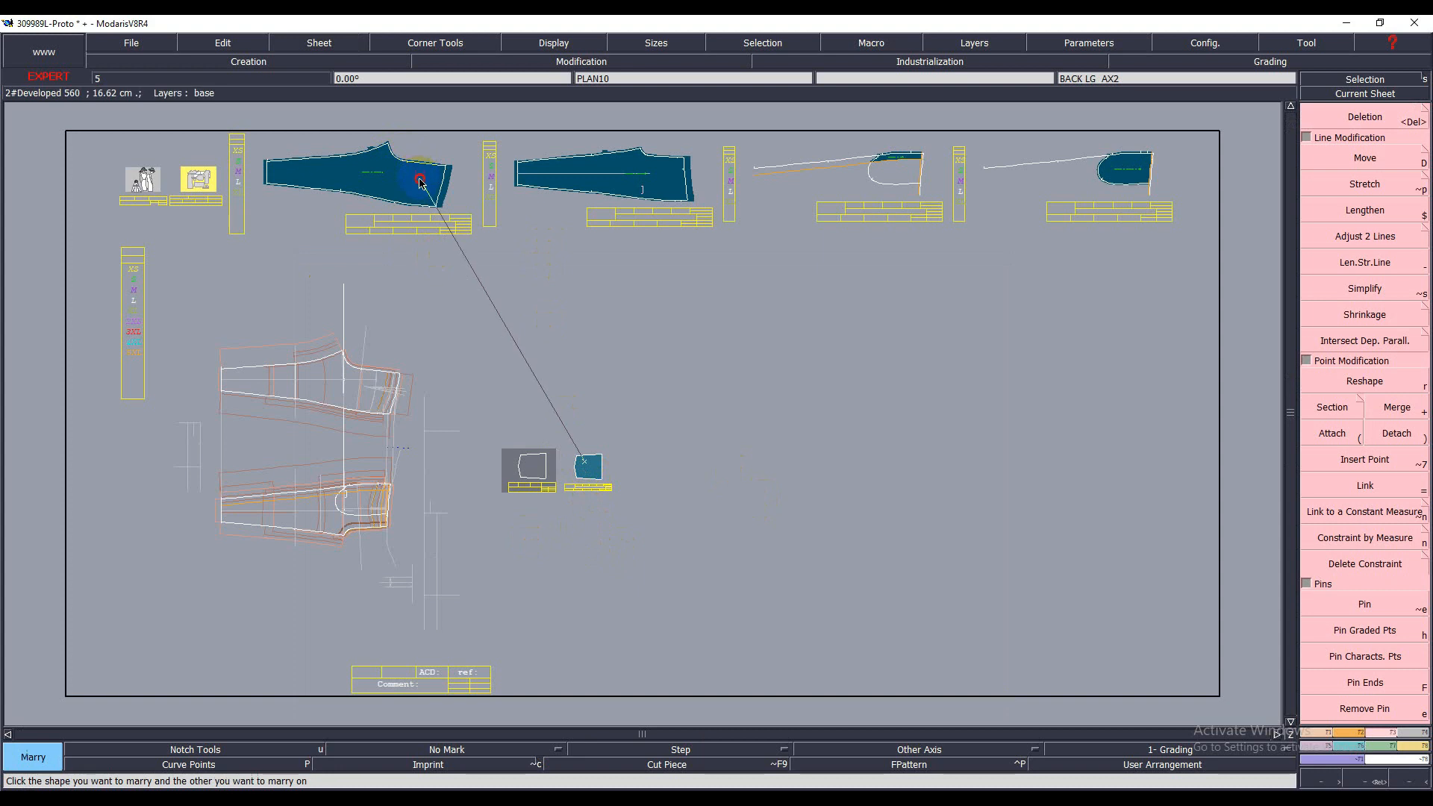
pyautogui.scroll(2, 325, 150)
pyautogui.scroll(4, 325, 149)
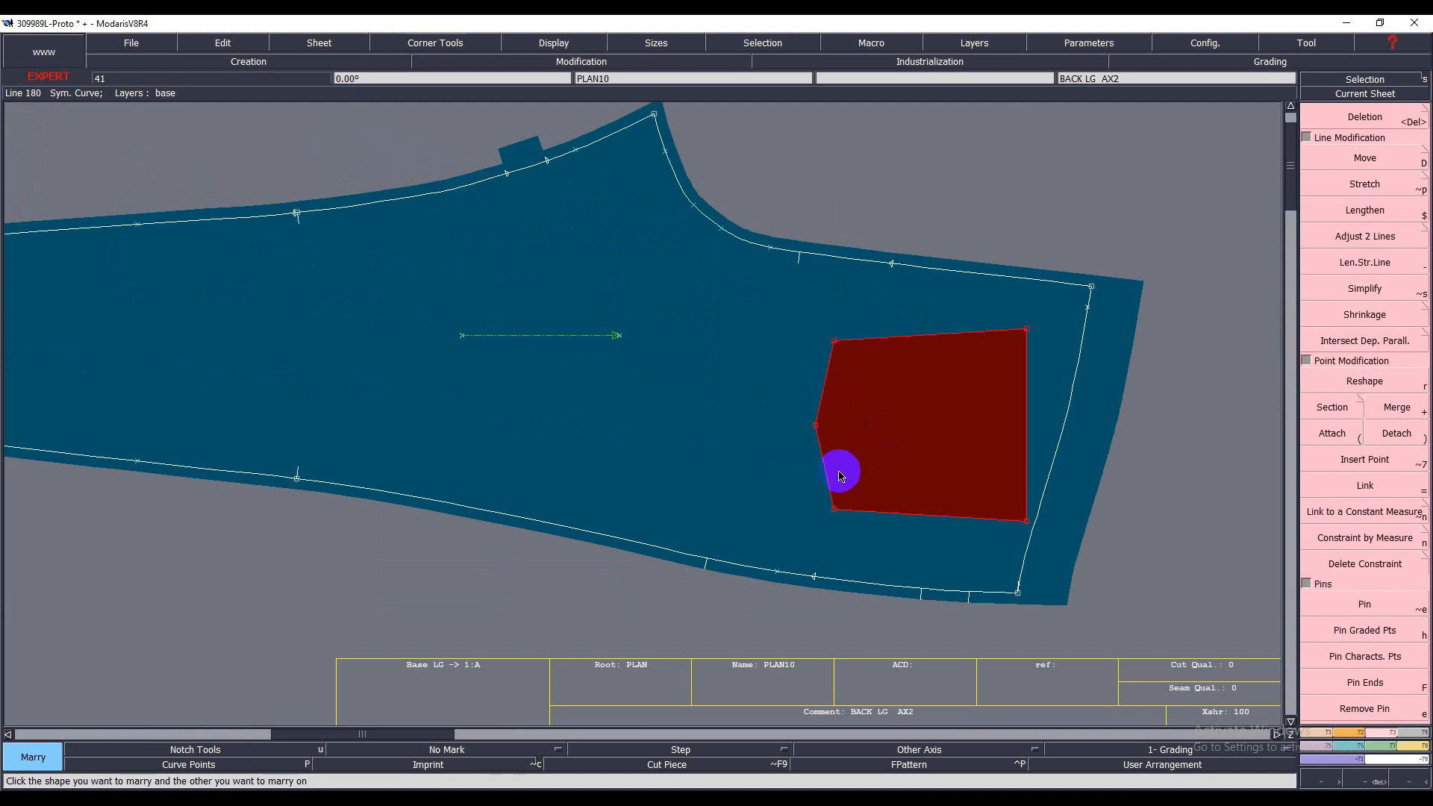
# - Create a line parallel to the back leg's upper crotch seam at a distance of 3 cm inside the piece
pyautogui.press('l')
pyautogui.click(966, 272)
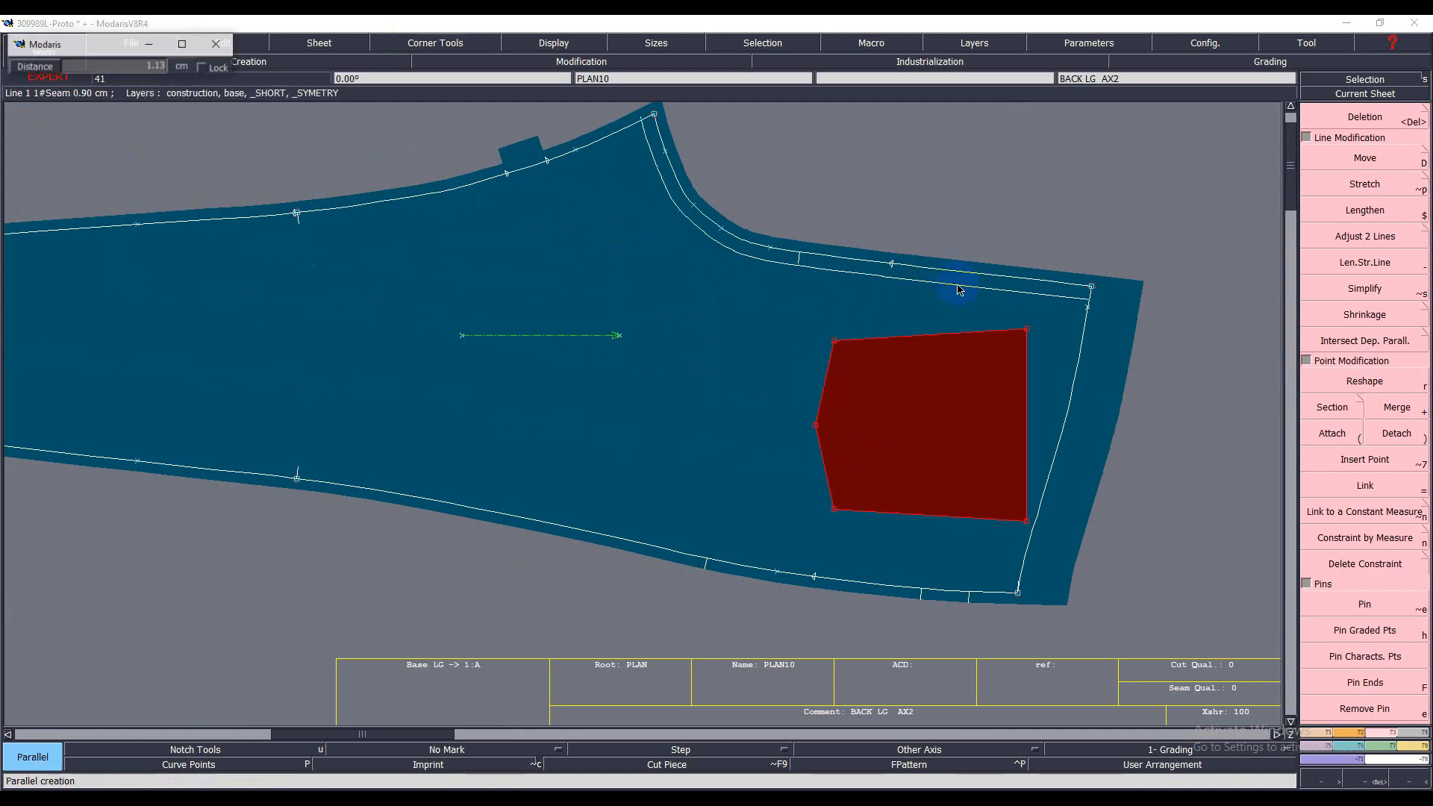
pyautogui.write('-1.50')
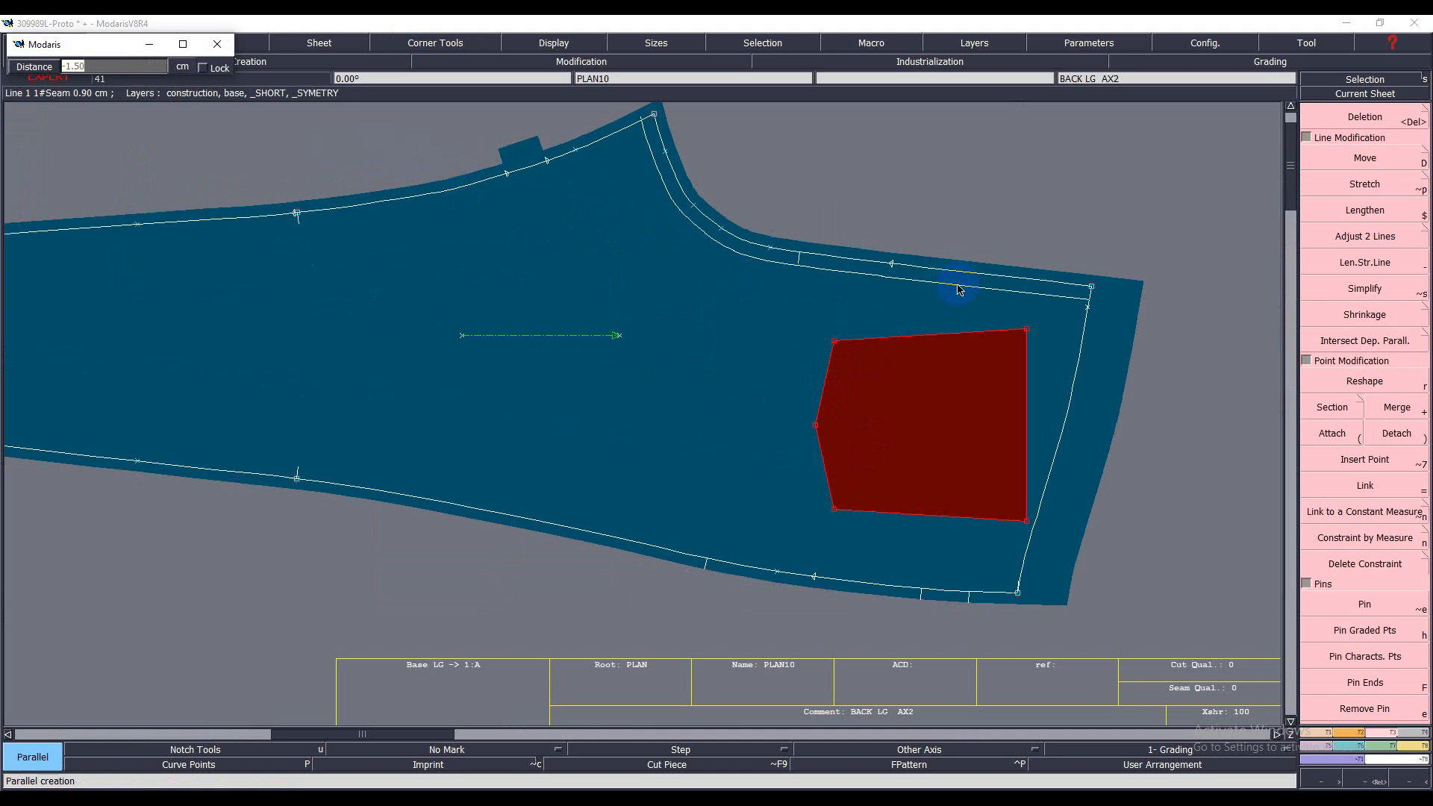
pyautogui.write('3')
pyautogui.press('Return')
# - Create a line parallel to the back leg's waist seam at a distance of -6.5 cm
pyautogui.click(1071, 384)
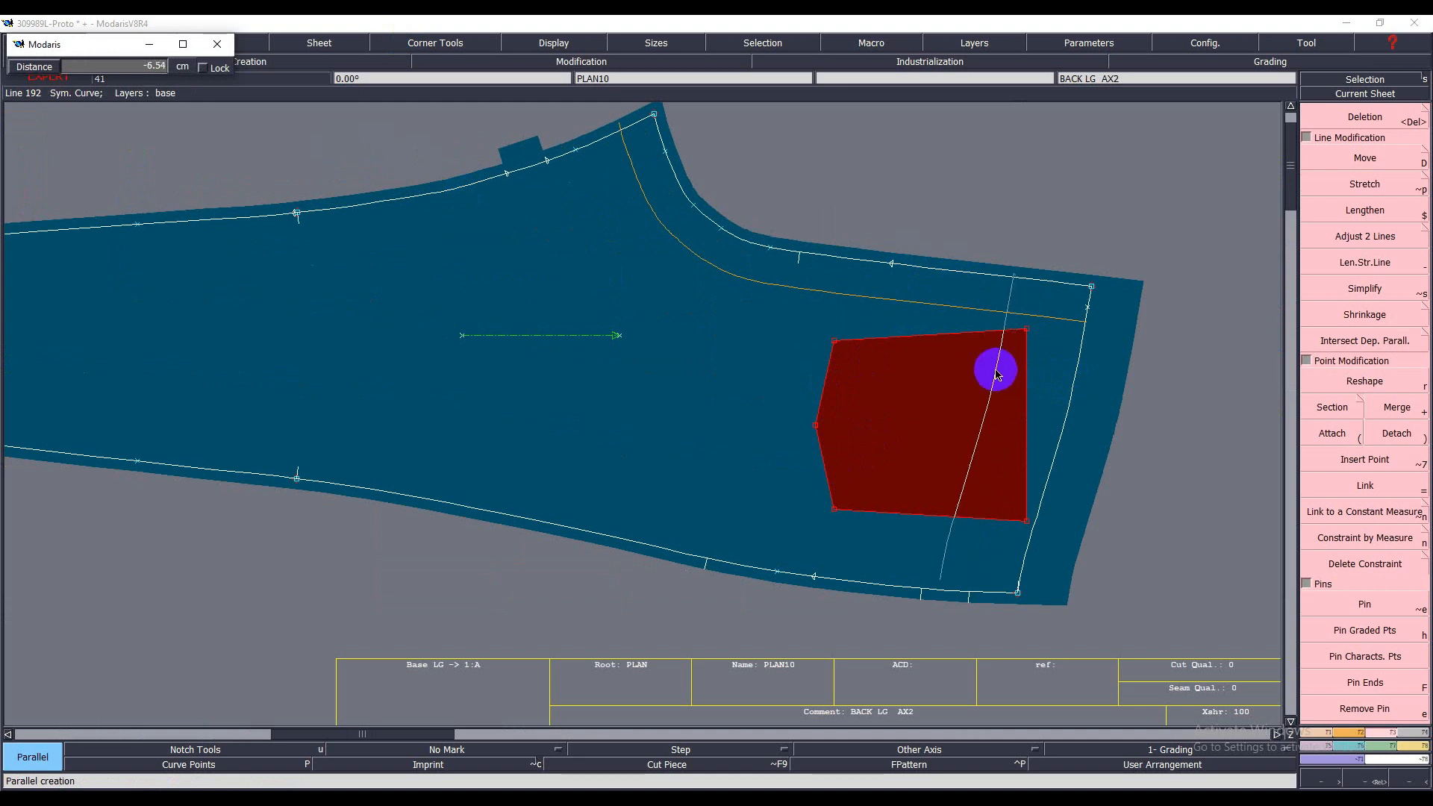
pyautogui.write('3.00')
pyautogui.write('-')
pyautogui.press('Return')
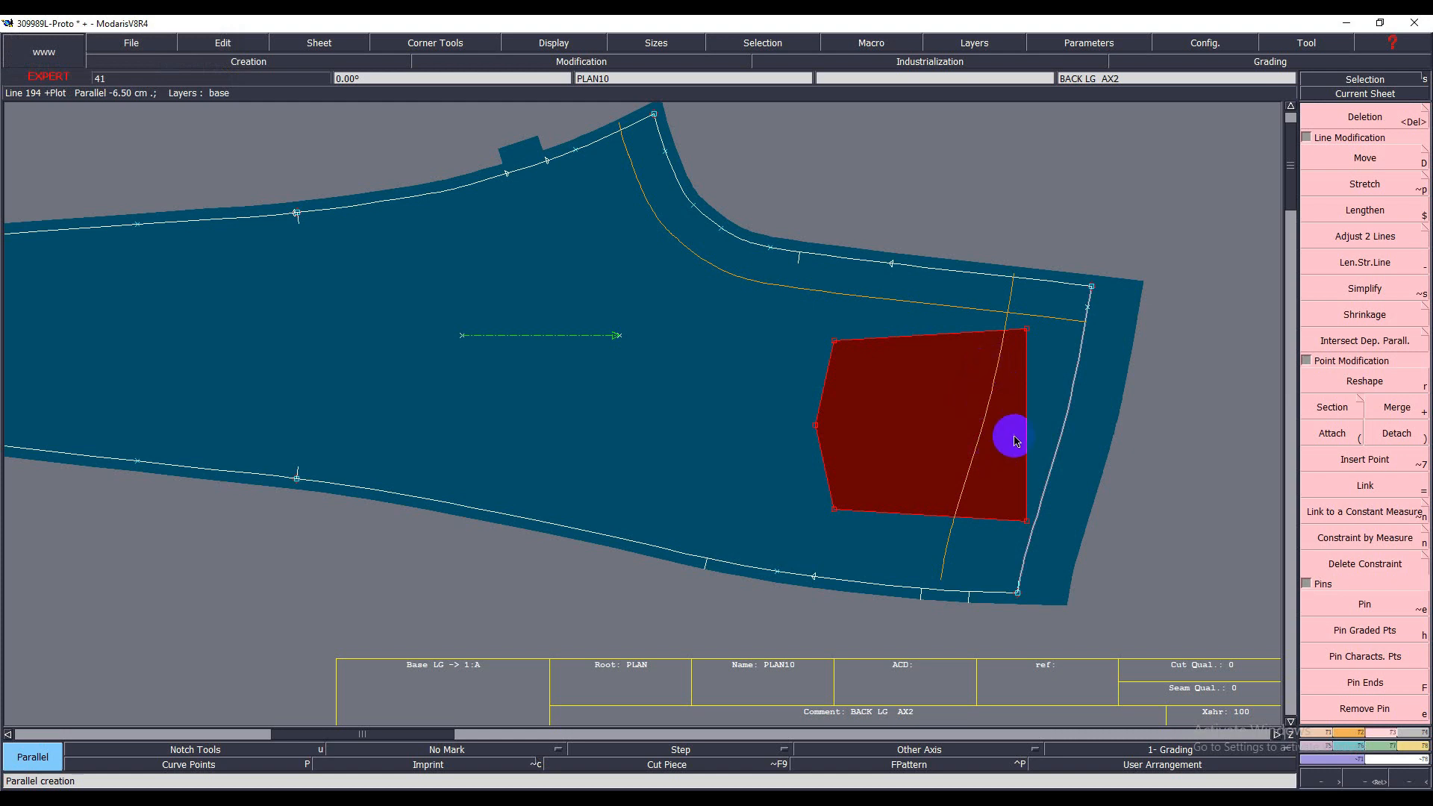
# - Create a second line parallel to the waist seam at a distance of -5.5 cm
pyautogui.click(1048, 472)
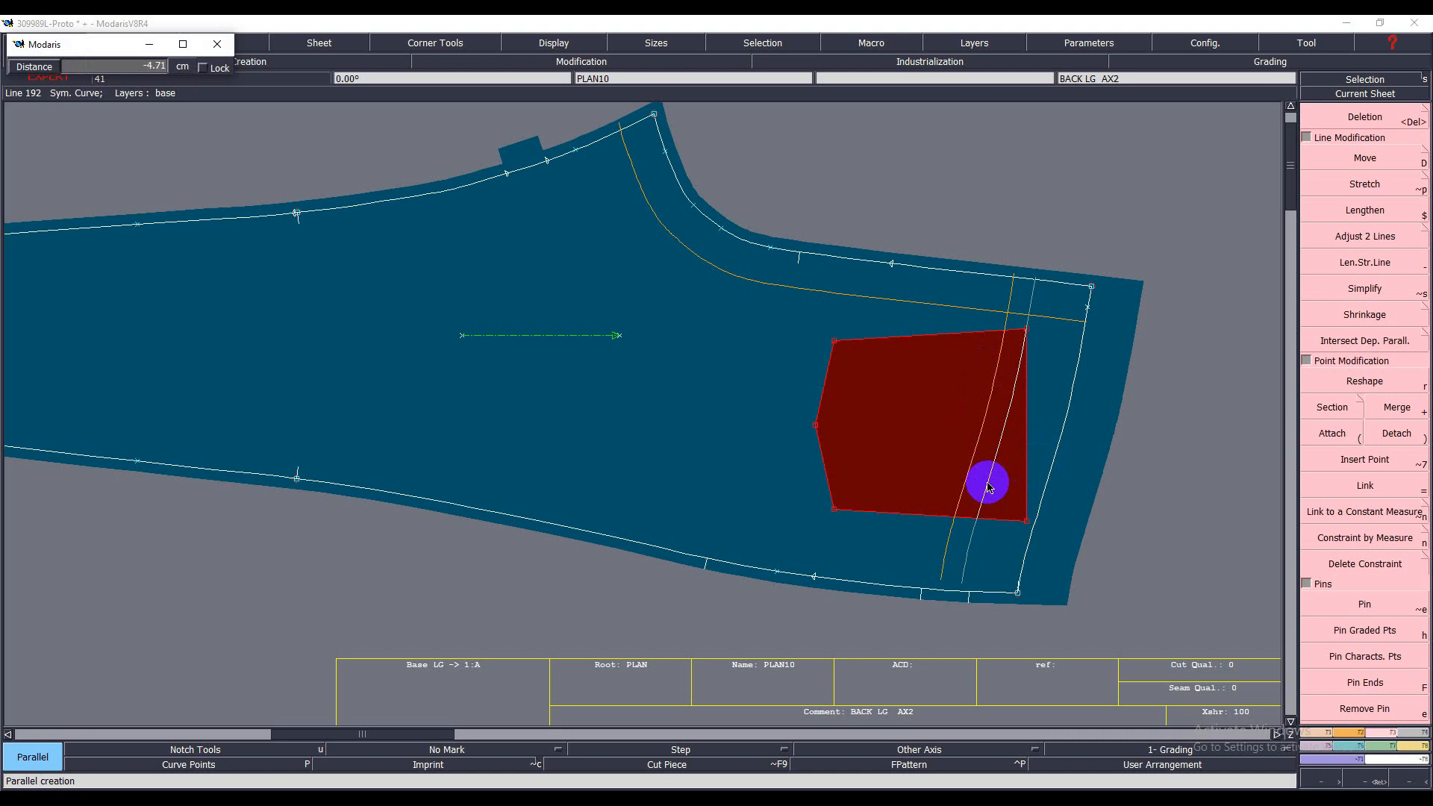
pyautogui.press('Down')
pyautogui.write('-')
pyautogui.press('Return')
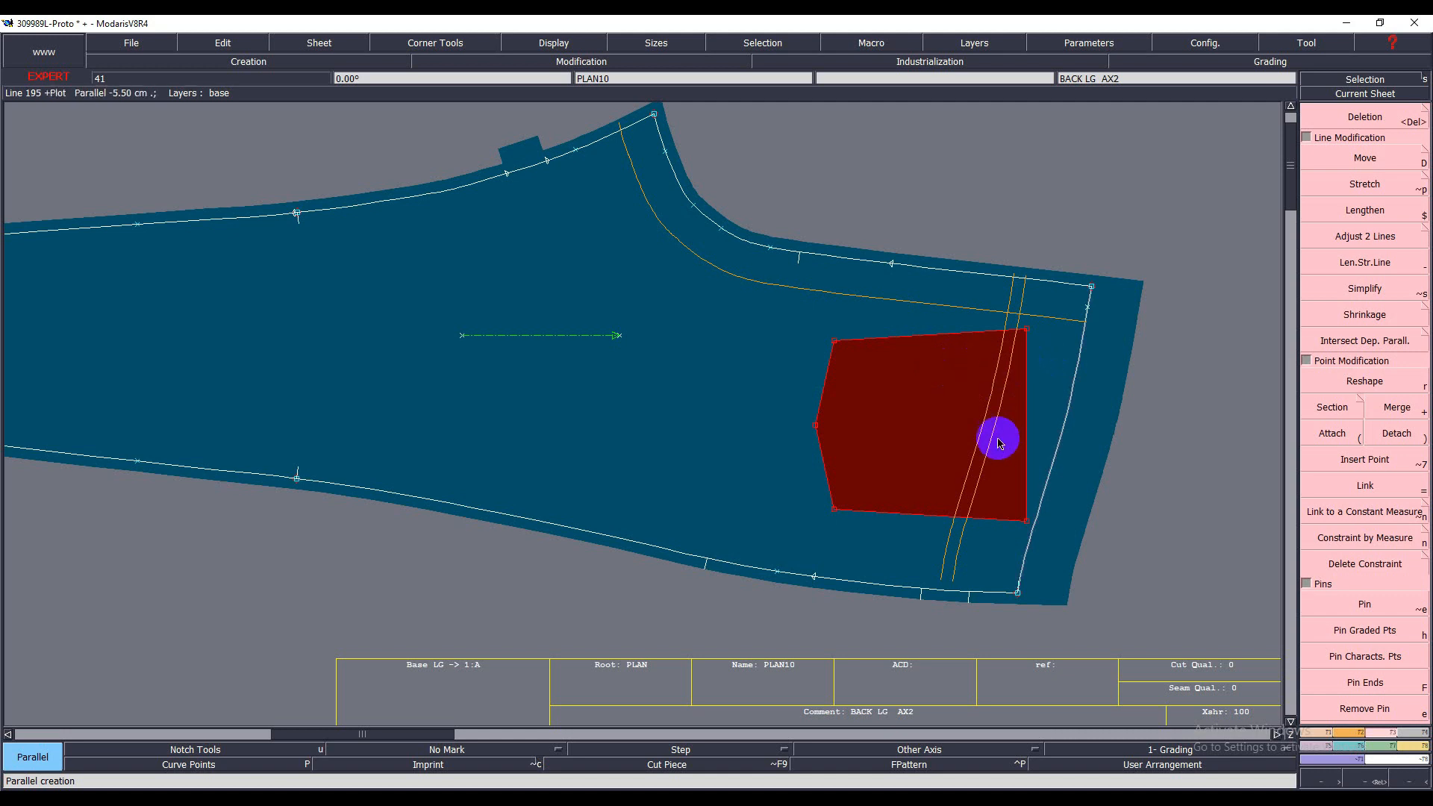
# - Add an intersection point where the 6.5 cm waist parallel crosses the 3 cm crotch-seam parallel
pyautogui.click(1004, 316)
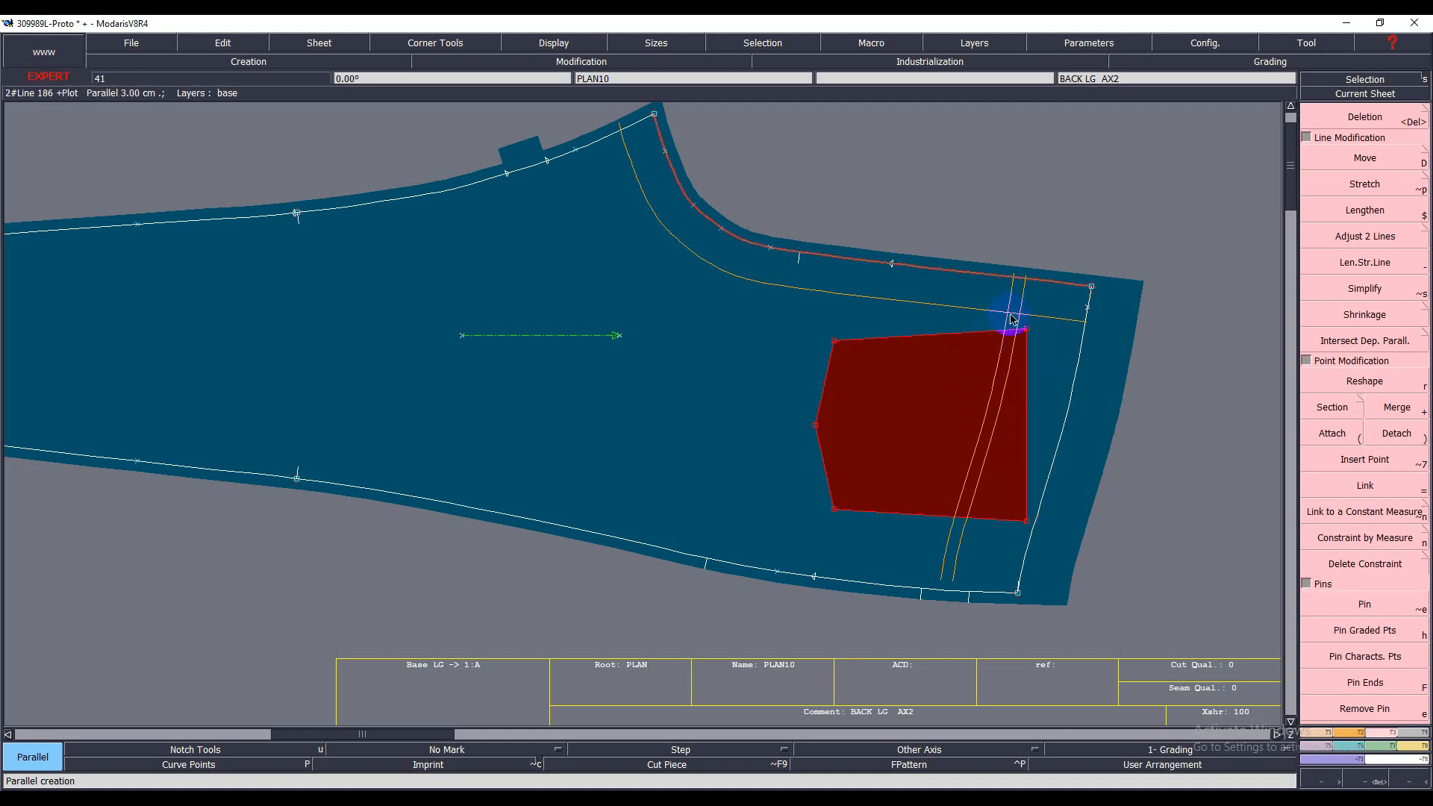
pyautogui.press('i')
pyautogui.click(1008, 314)
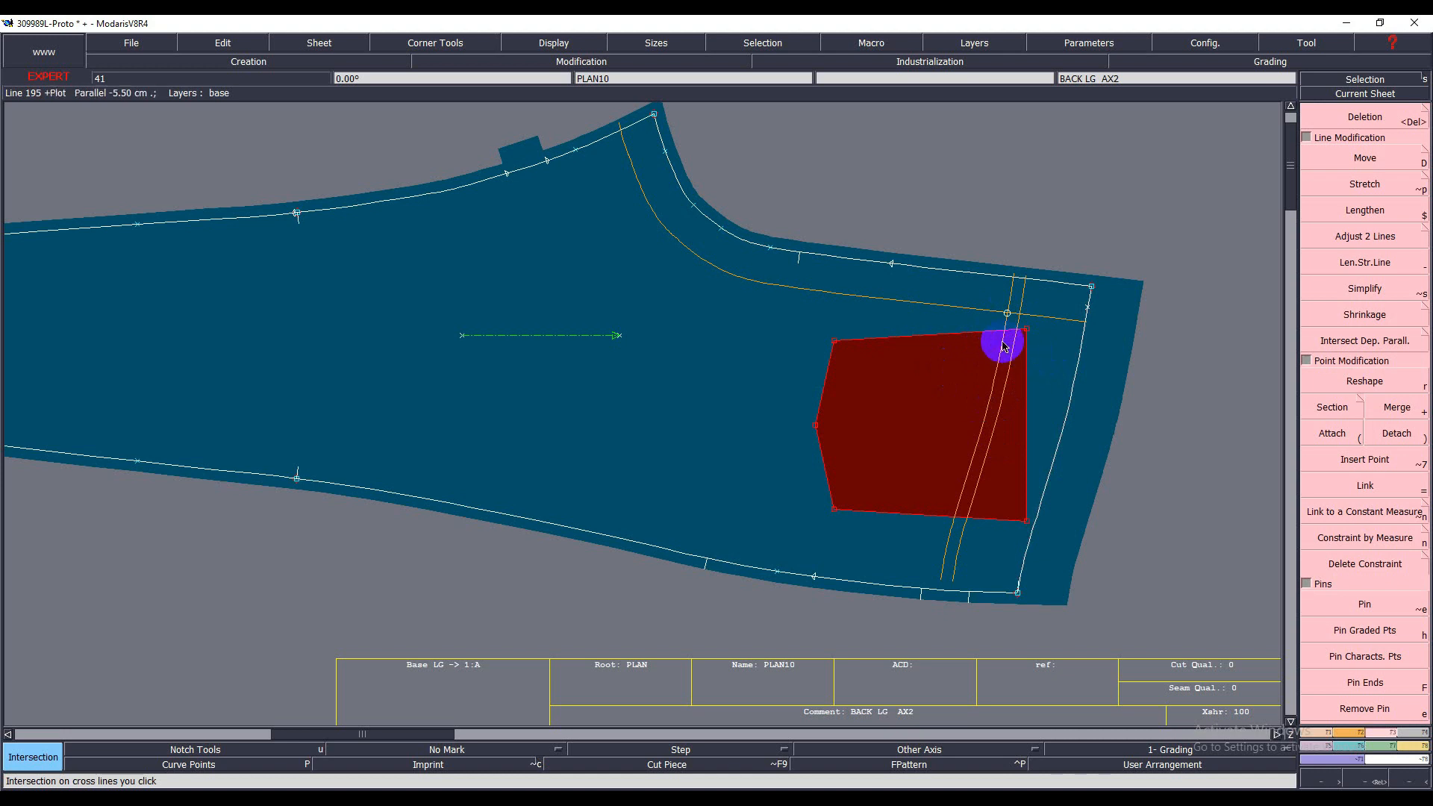
# - Move the married pocket so that its upper right corner sits on the new intersection point
pyautogui.press('m')
pyautogui.click(1028, 329)
pyautogui.click(1007, 314)
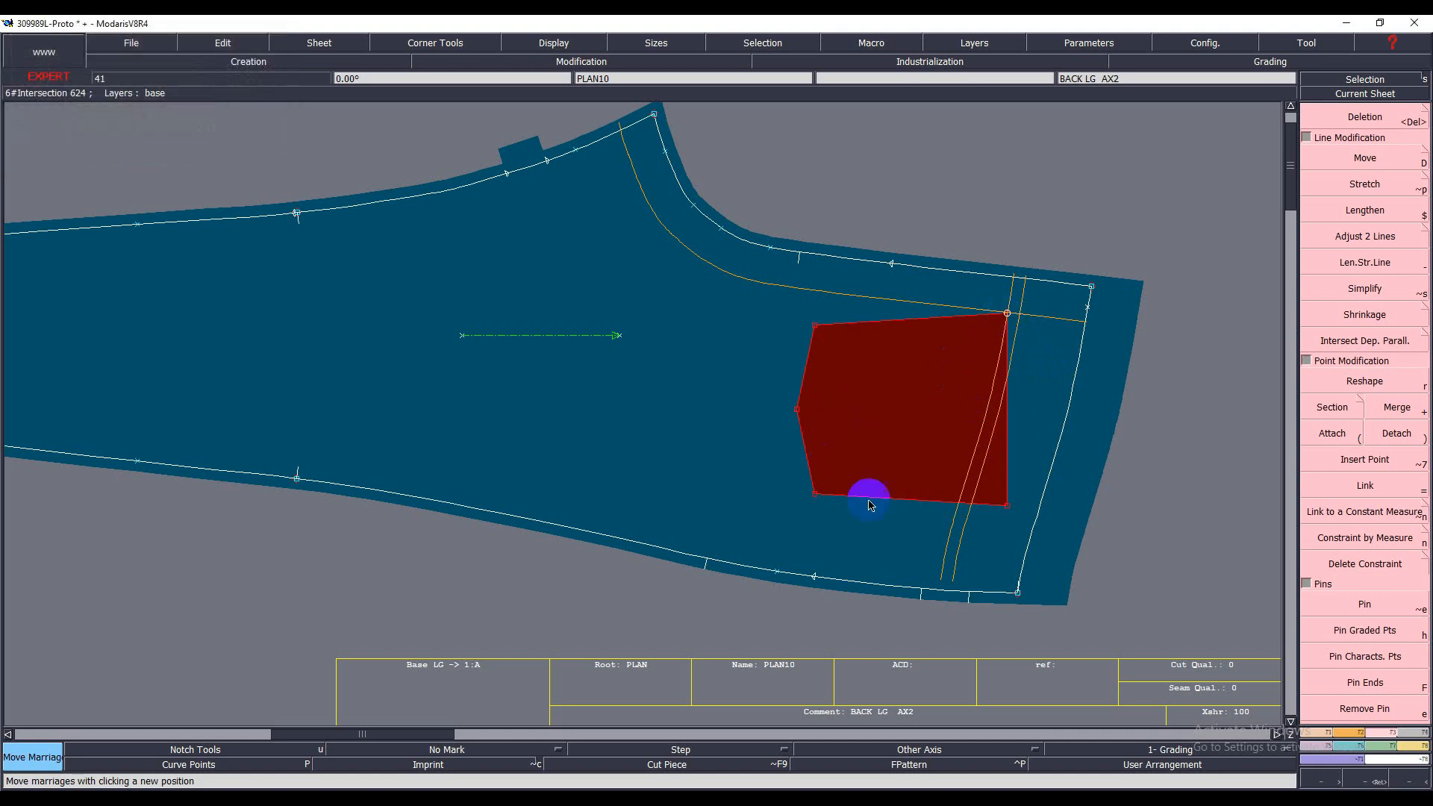
pyautogui.scroll(2, 912, 515)
pyautogui.scroll(1, 1086, 514)
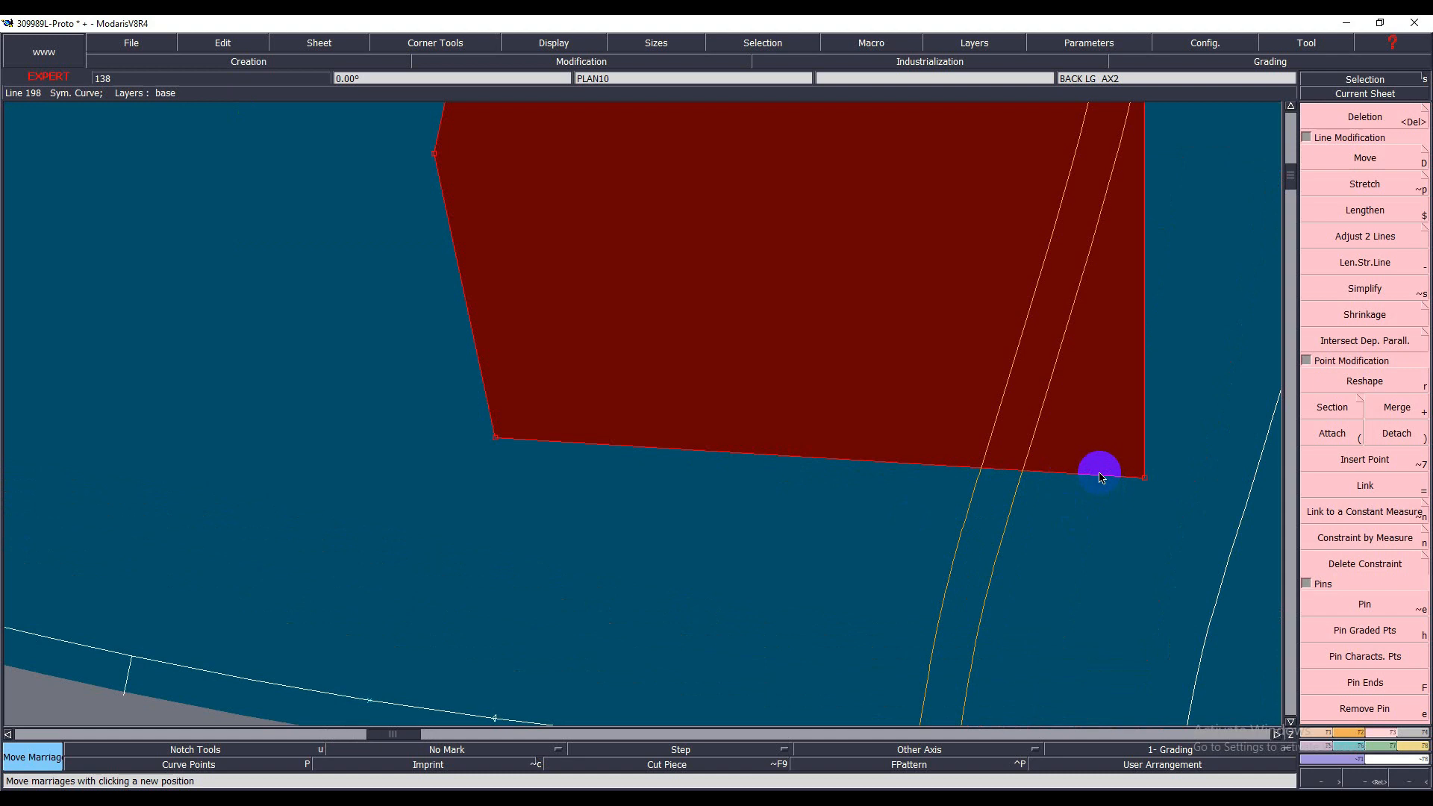
# - Rotate the married pocket about its upper opening corner until its lower opening corner sits on the 5.5 cm waist parallel
pyautogui.hotkey('alt', 'm')
pyautogui.click(1104, 476)
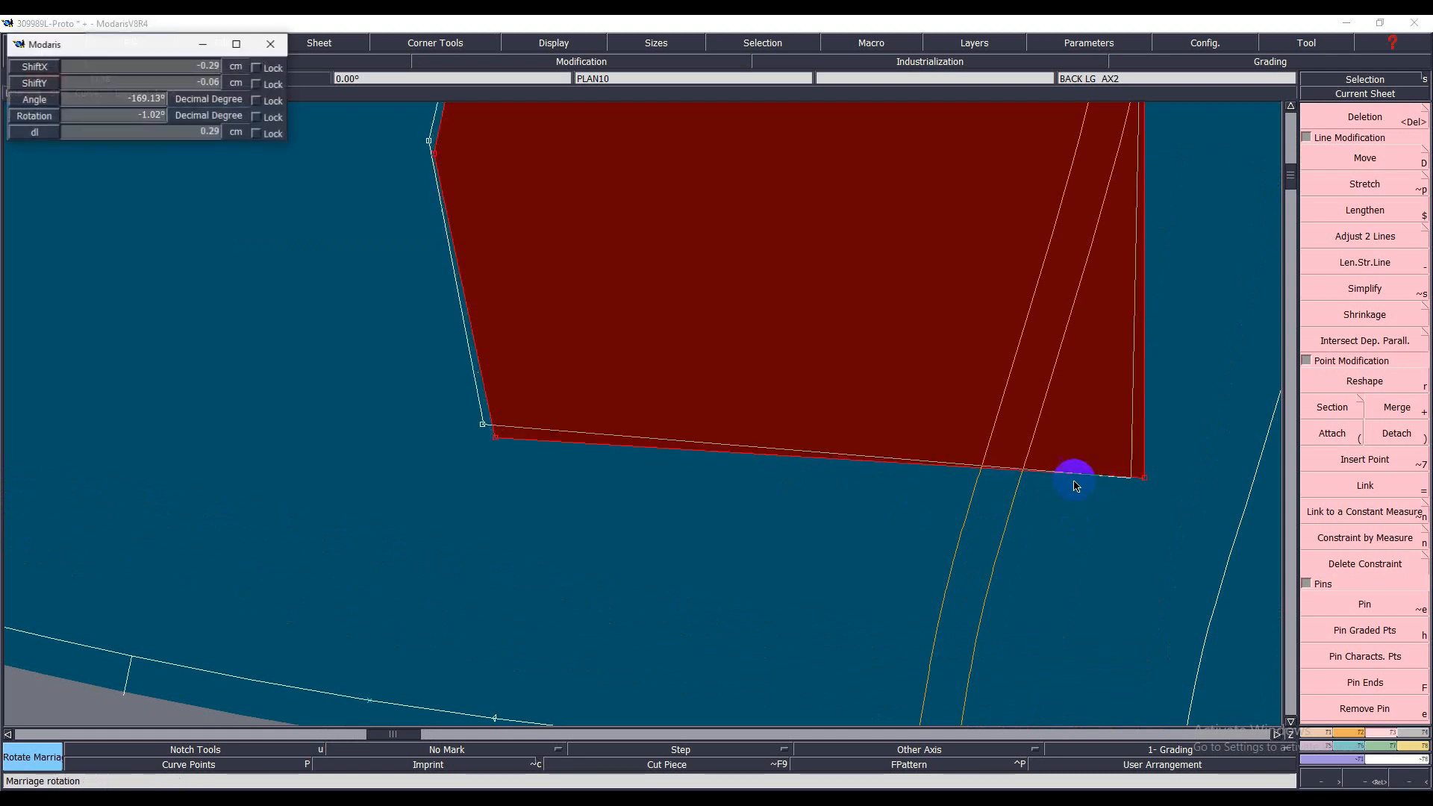
pyautogui.click(977, 491)
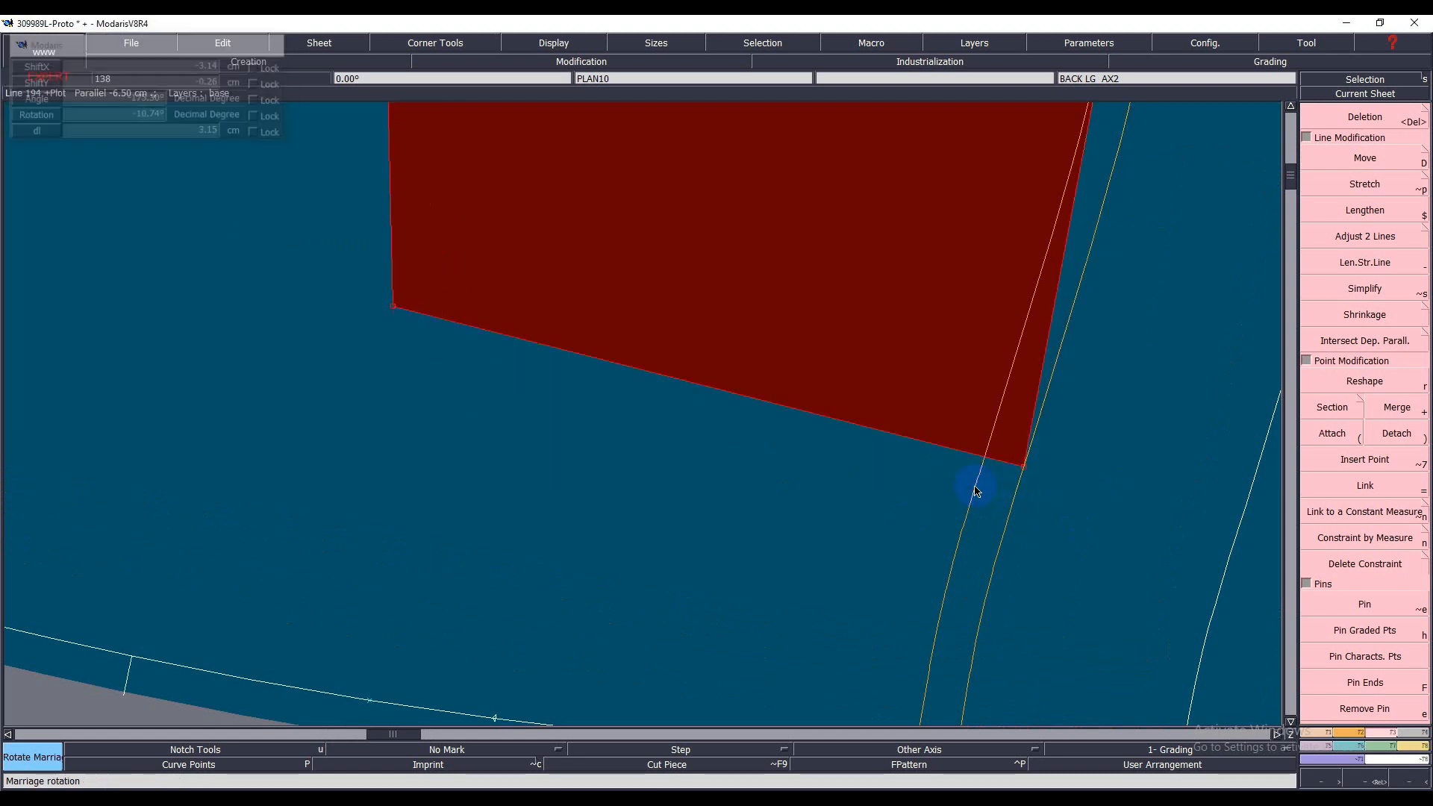
pyautogui.scroll(2, 976, 470)
pyautogui.scroll(2, 972, 436)
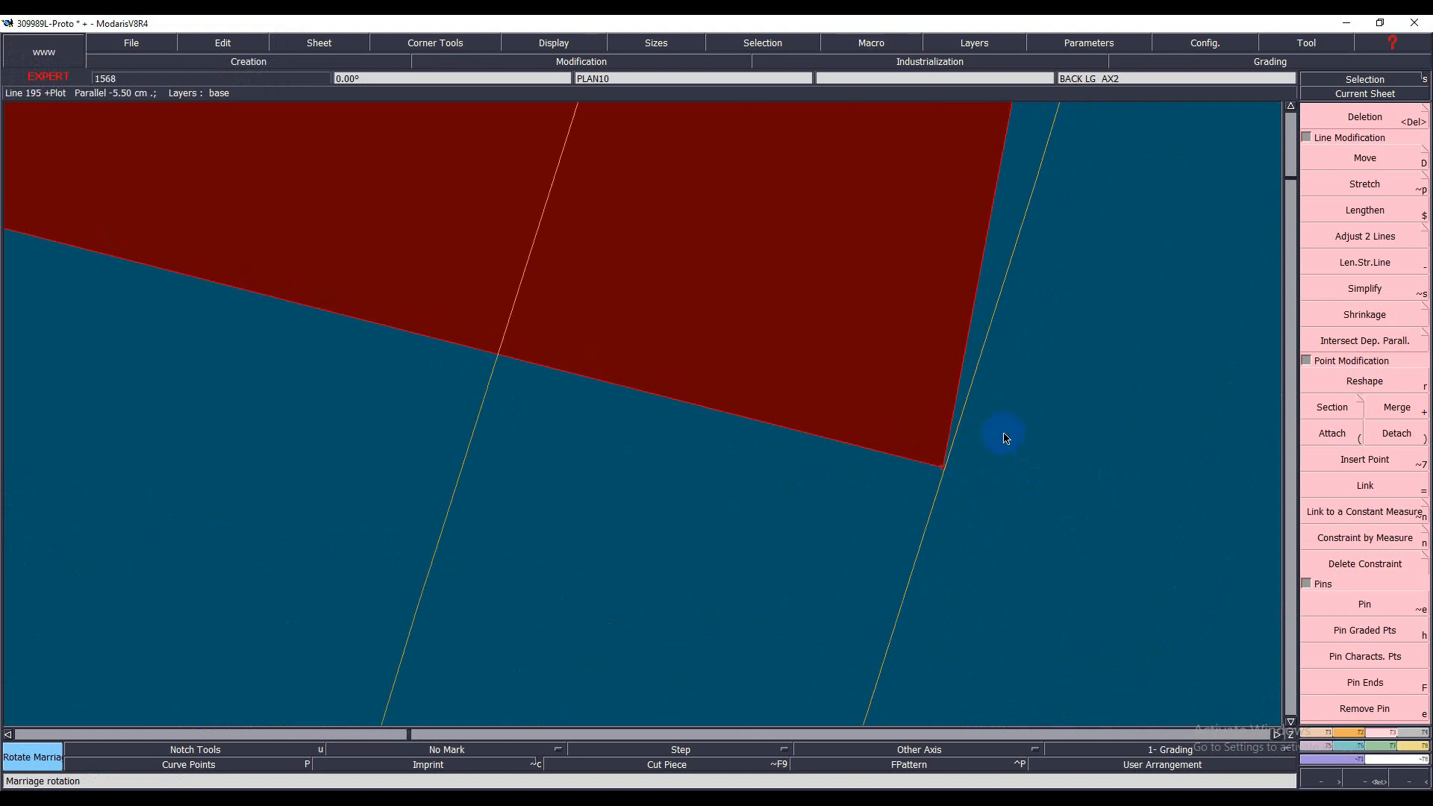
pyautogui.scroll(2, 973, 455)
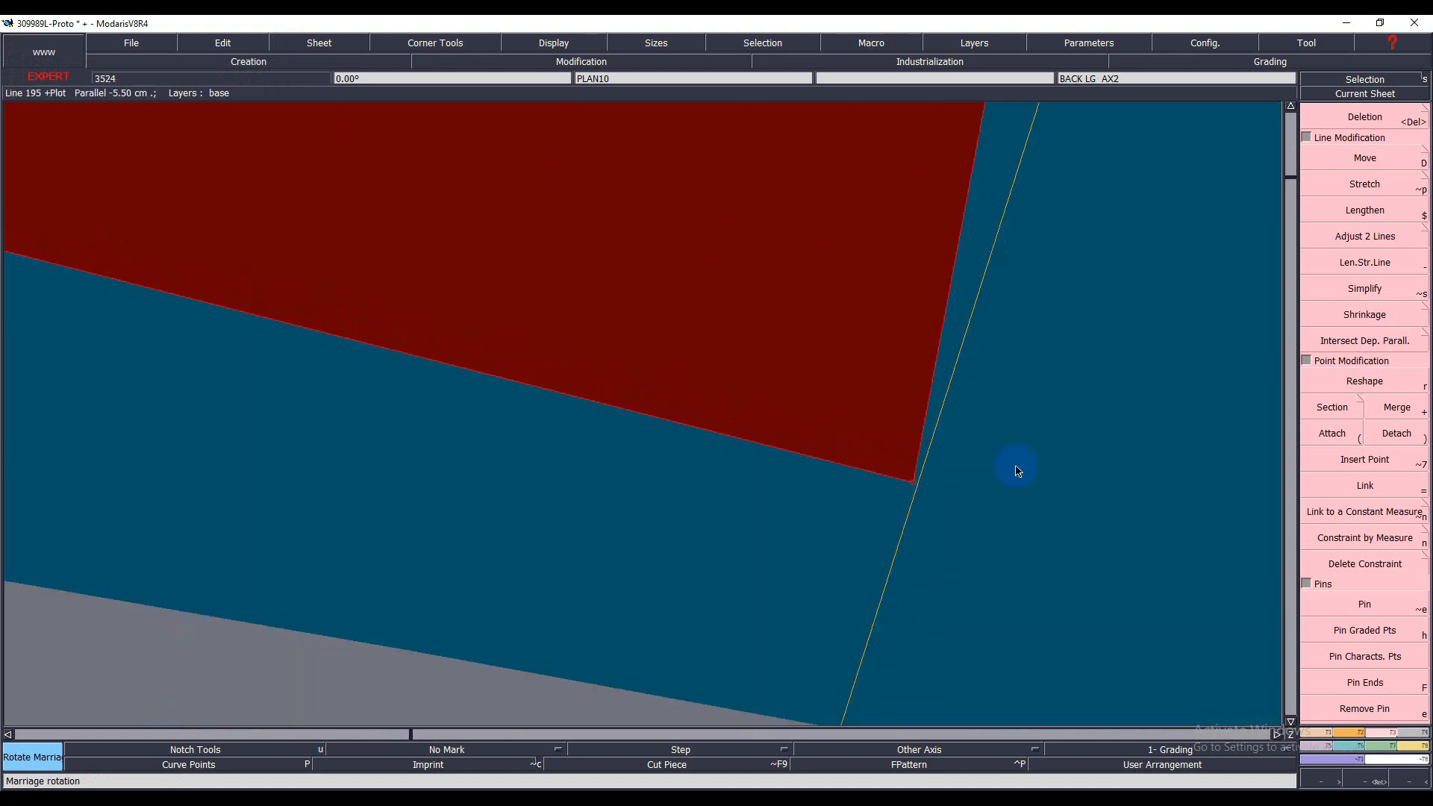
pyautogui.click(876, 470)
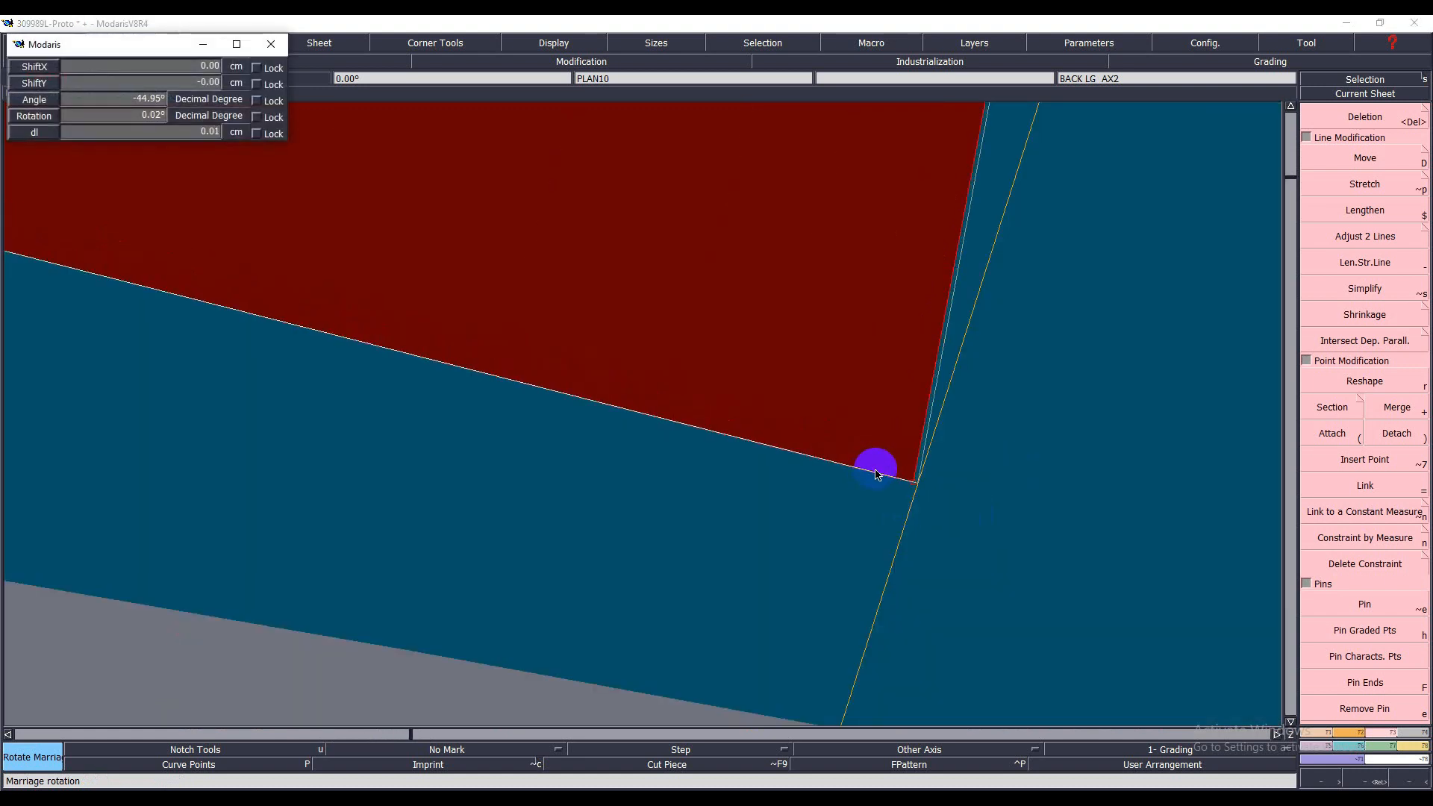
pyautogui.click(876, 474)
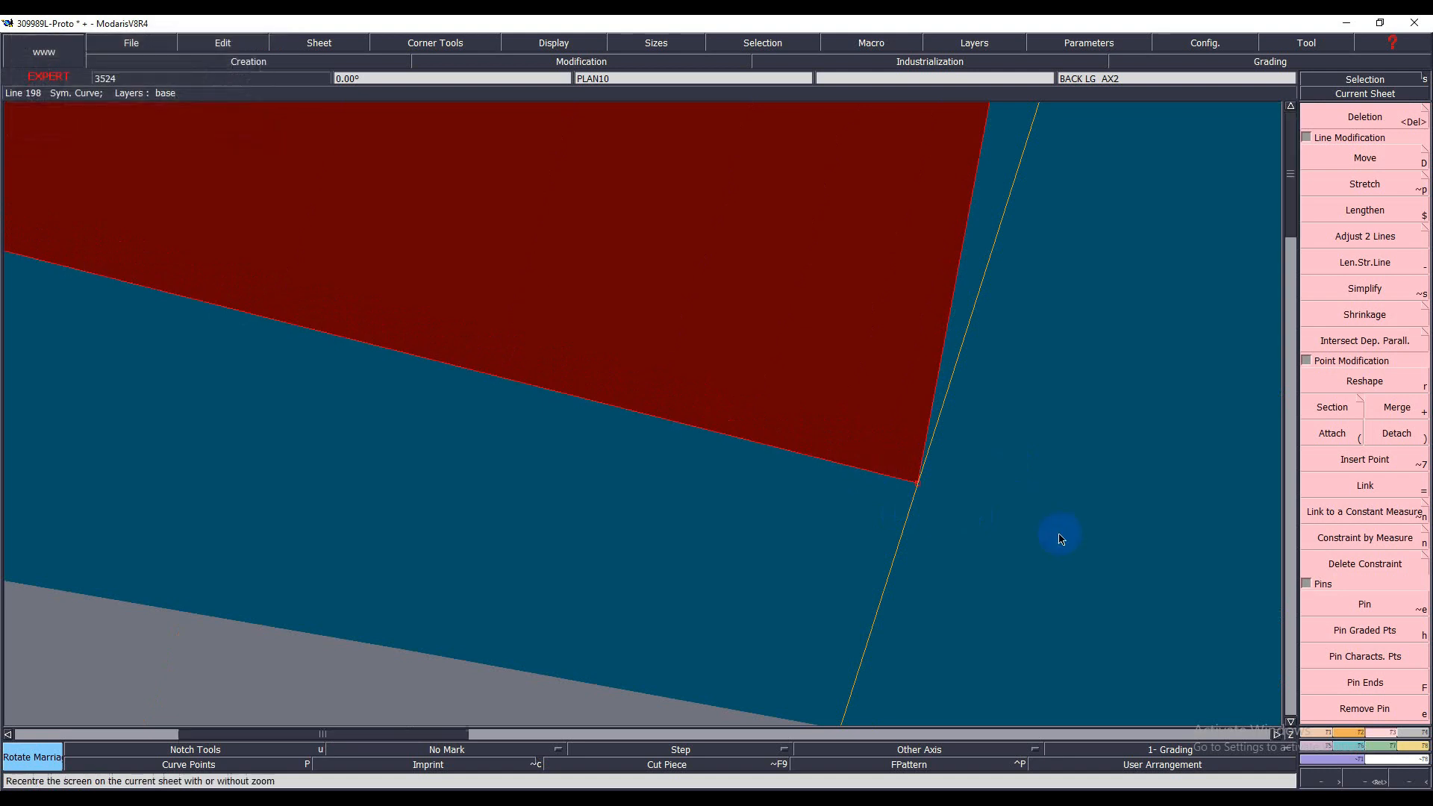
# - Delete the parallel guide lines and their intersection point from the back leg
pyautogui.press('Home')
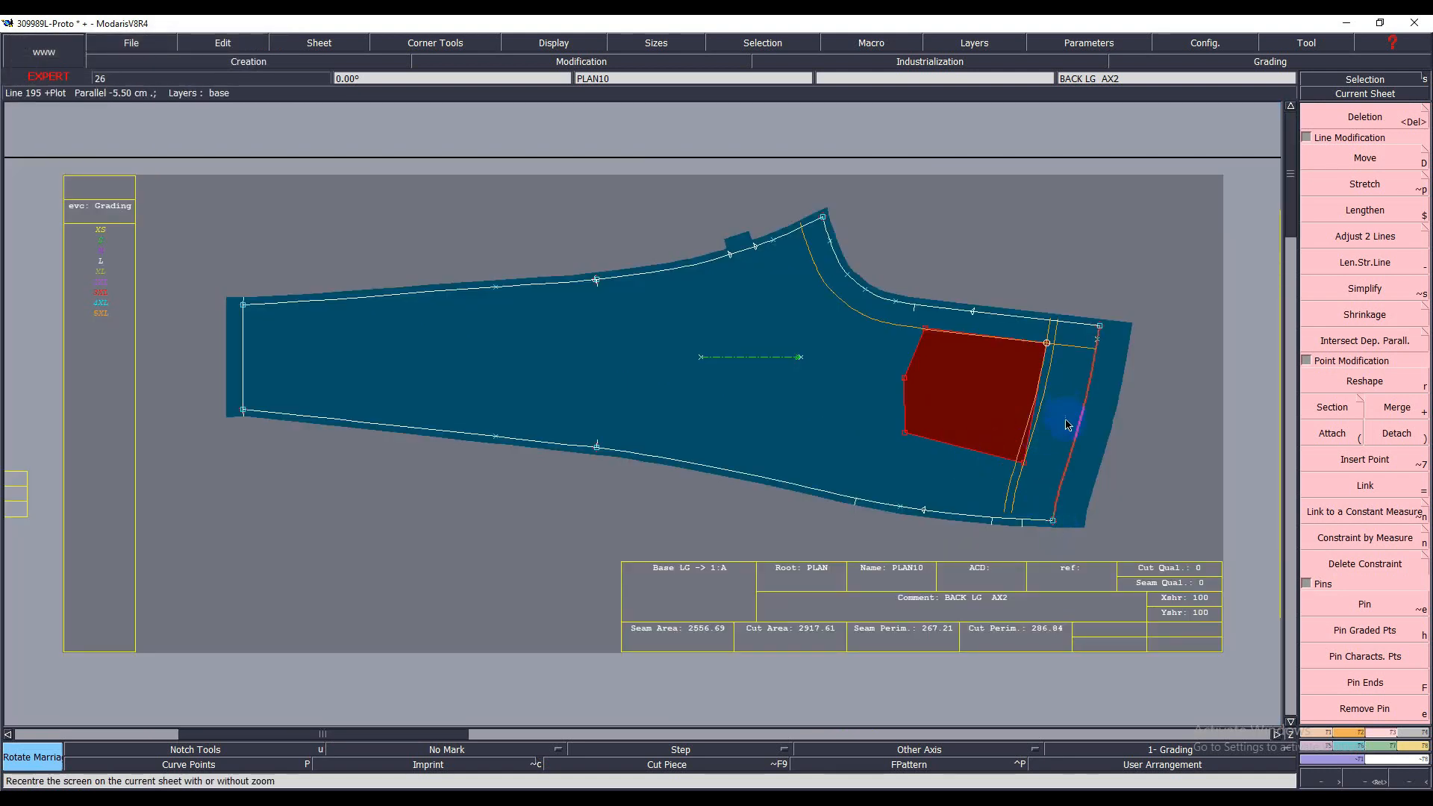
pyautogui.scroll(2, 1062, 424)
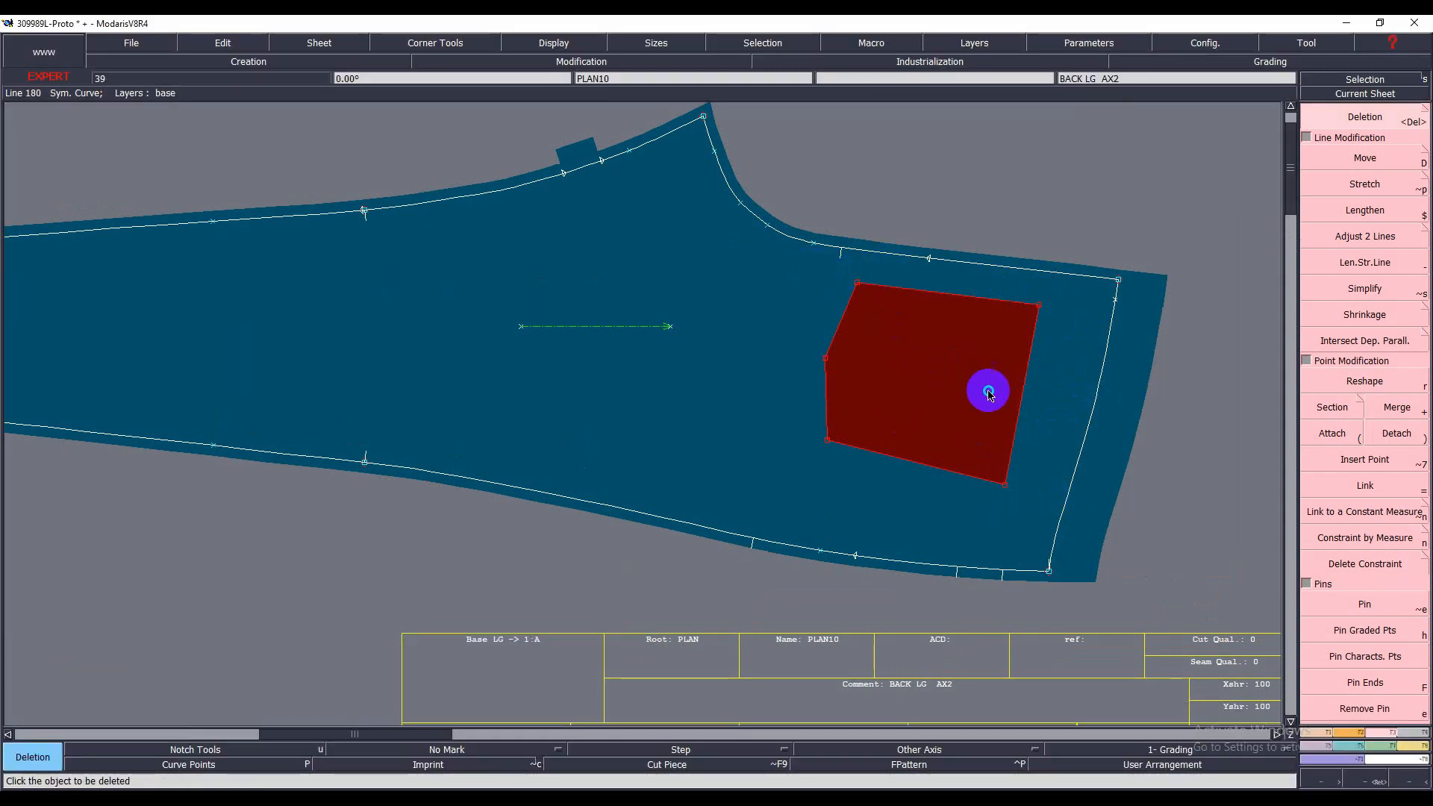
pyautogui.click(1058, 510)
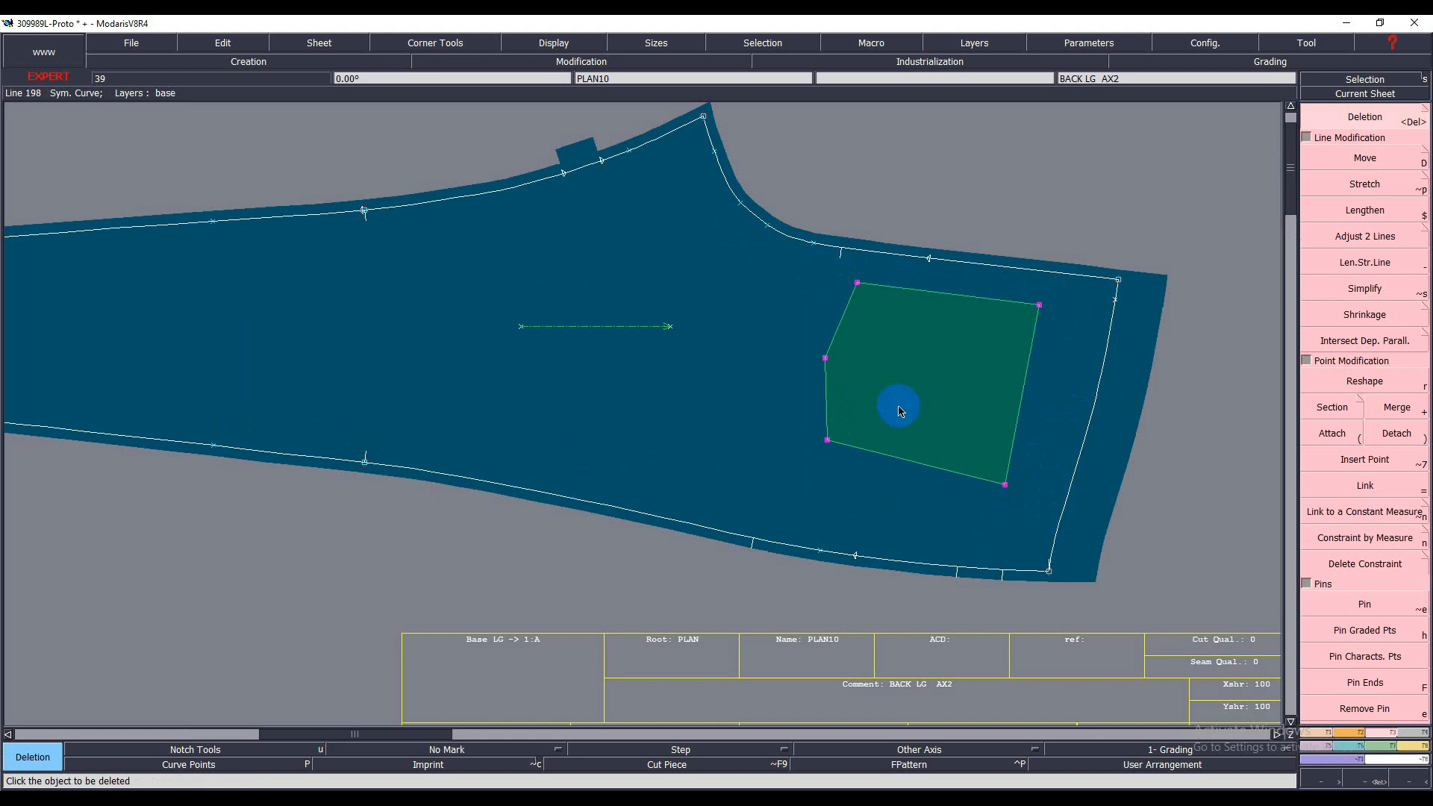
# - Copy the married pocket's outline onto the back leg as parallel lines at a distance of 0 cm
pyautogui.press('p')
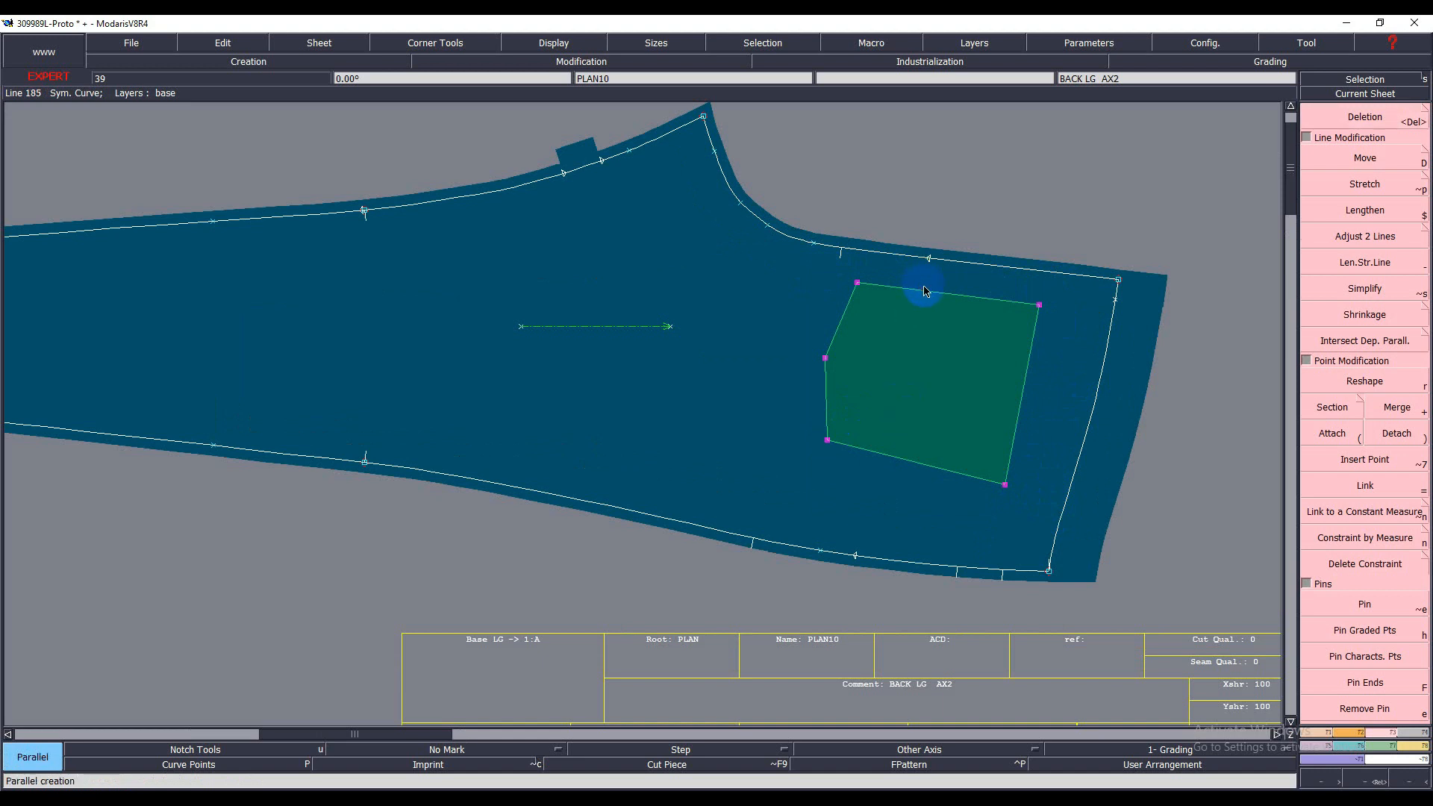
pyautogui.click(925, 291)
pyautogui.press('Down')
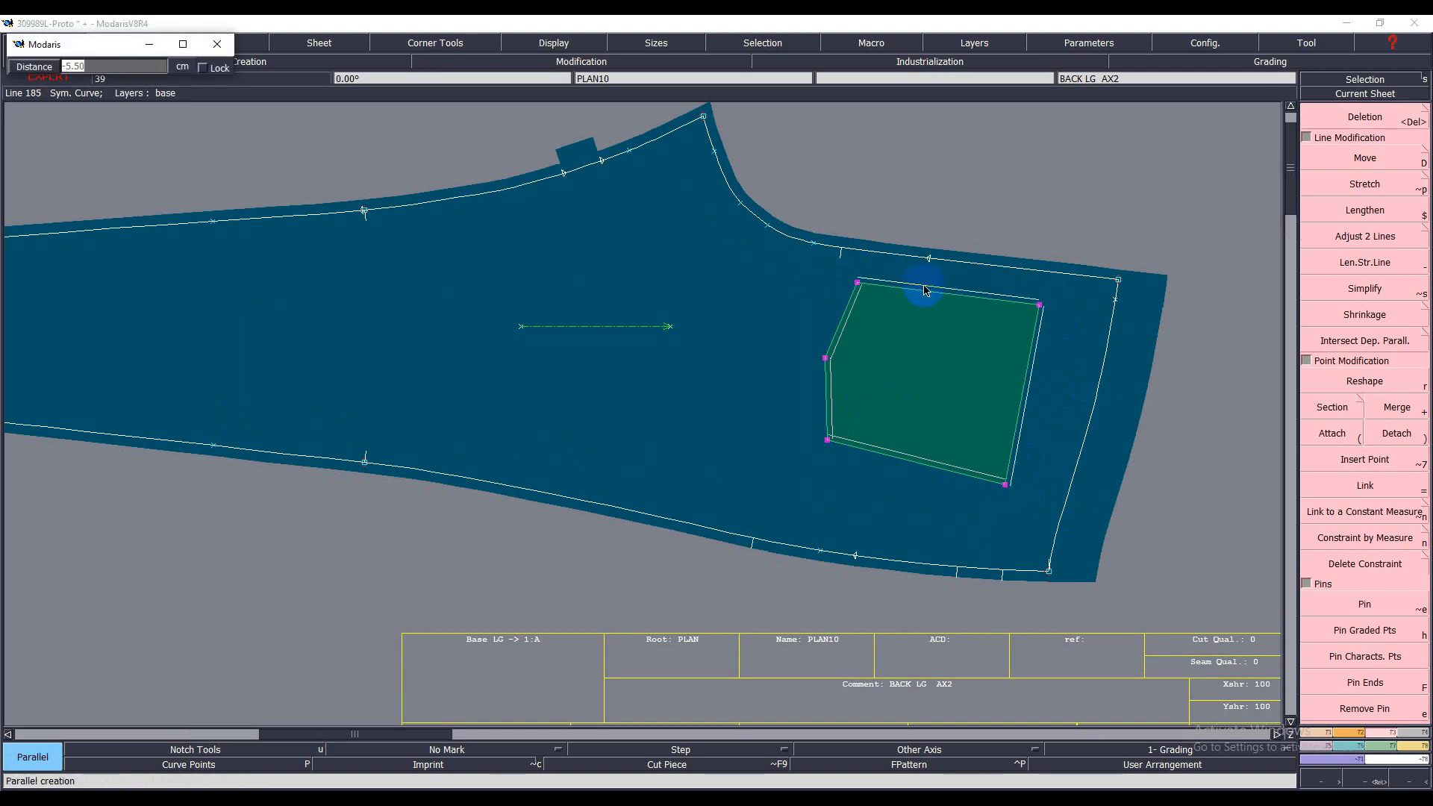
pyautogui.press('Return')
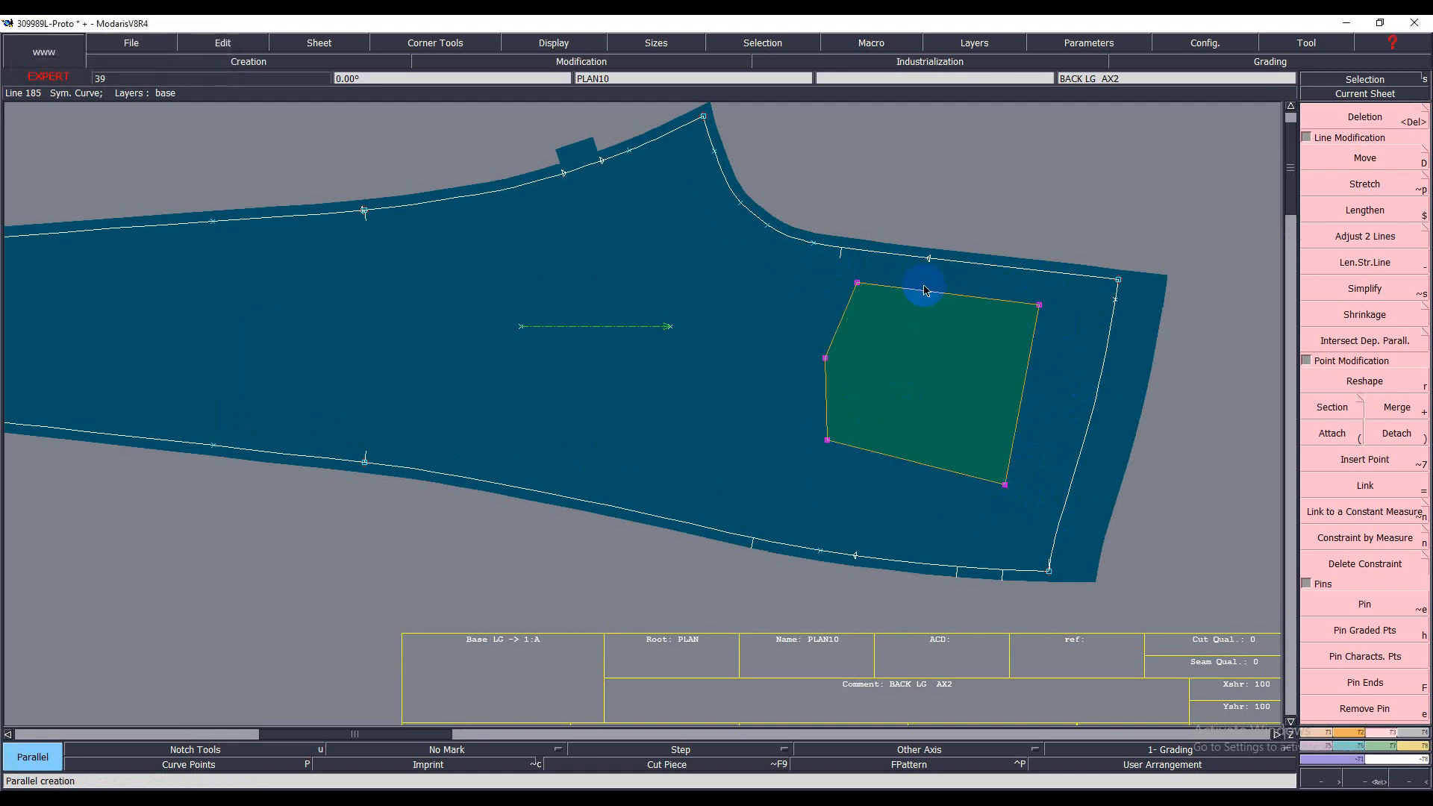
# - Divorce the pocket piece from the back leg sheet
pyautogui.click(930, 403)
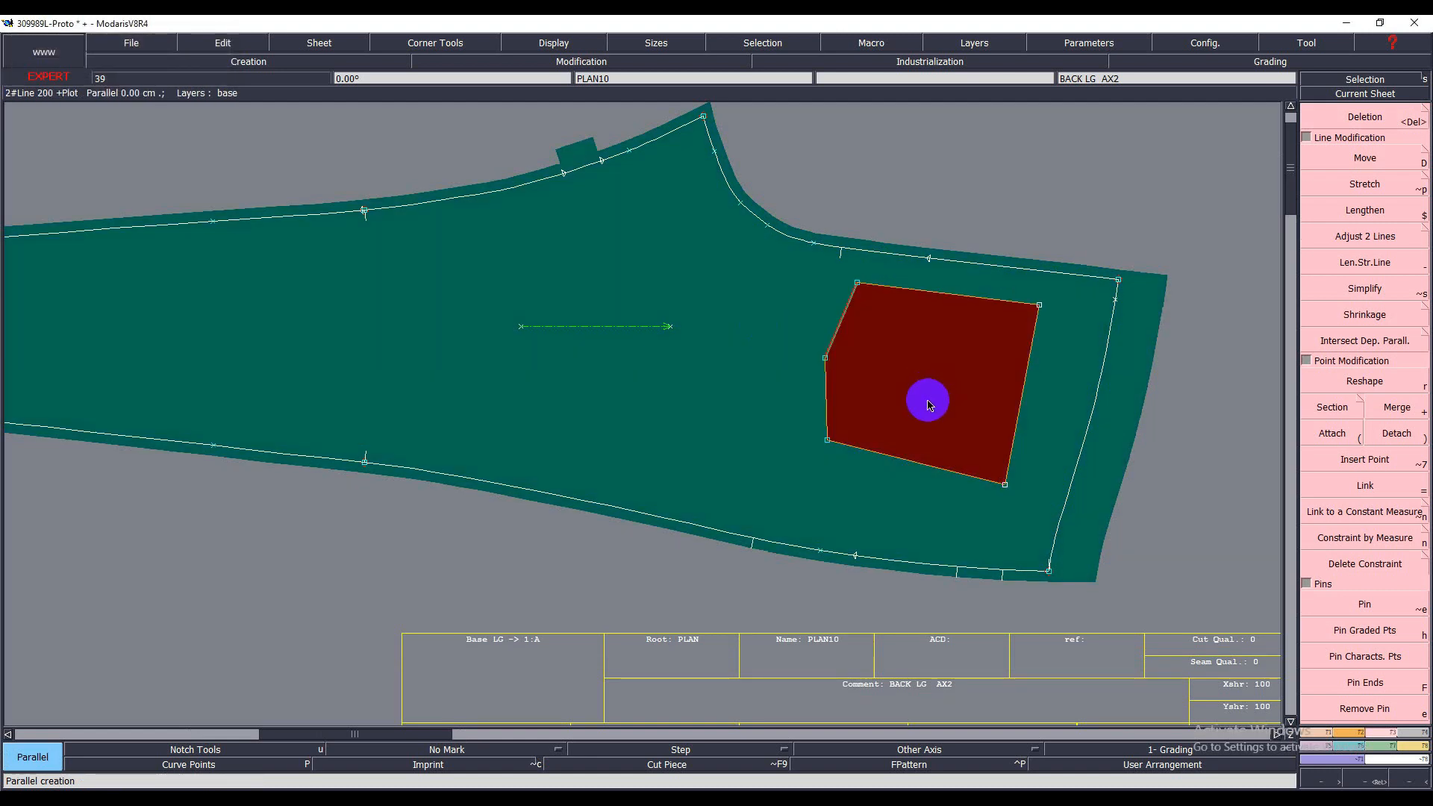
pyautogui.press('d')
pyautogui.click(922, 396)
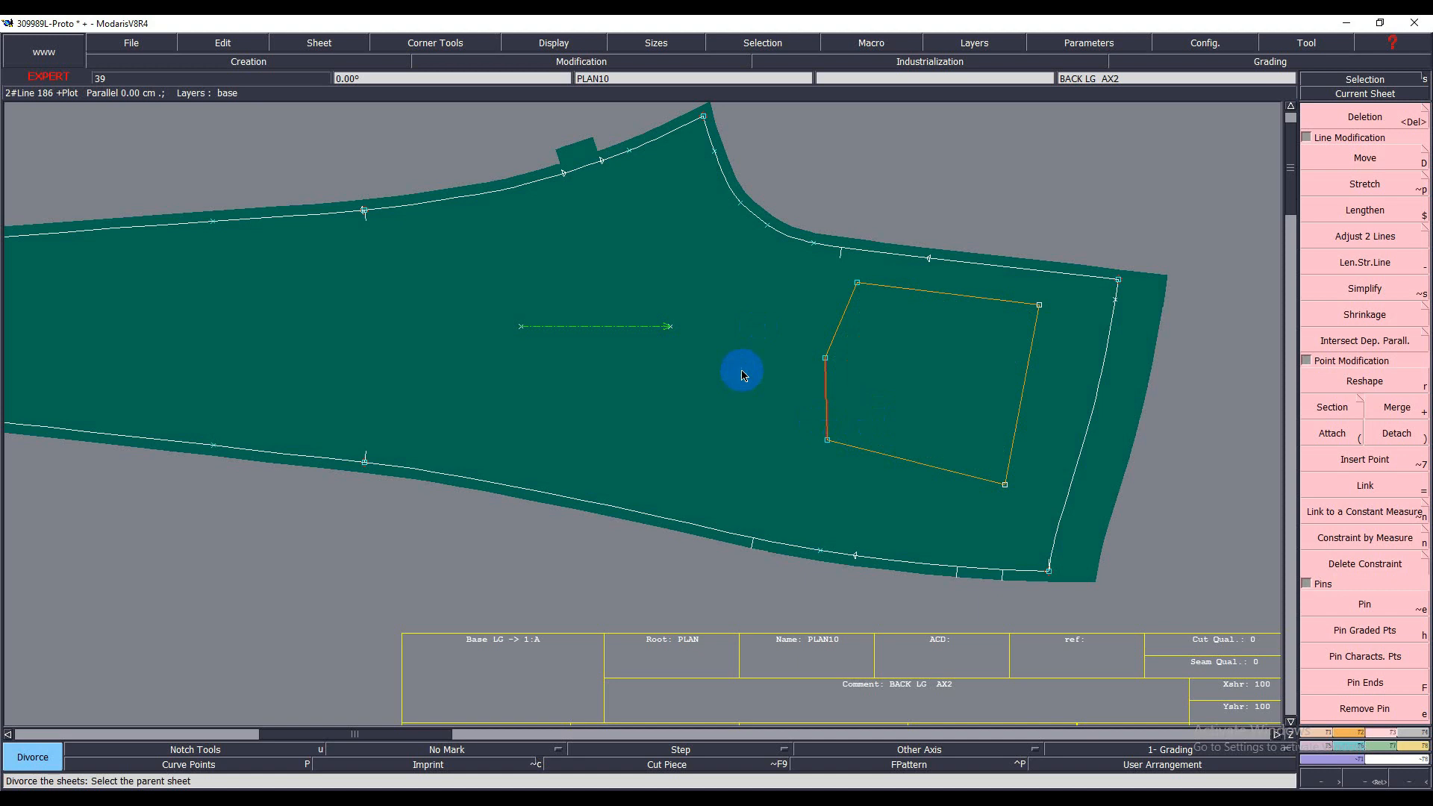
pyautogui.click(816, 381)
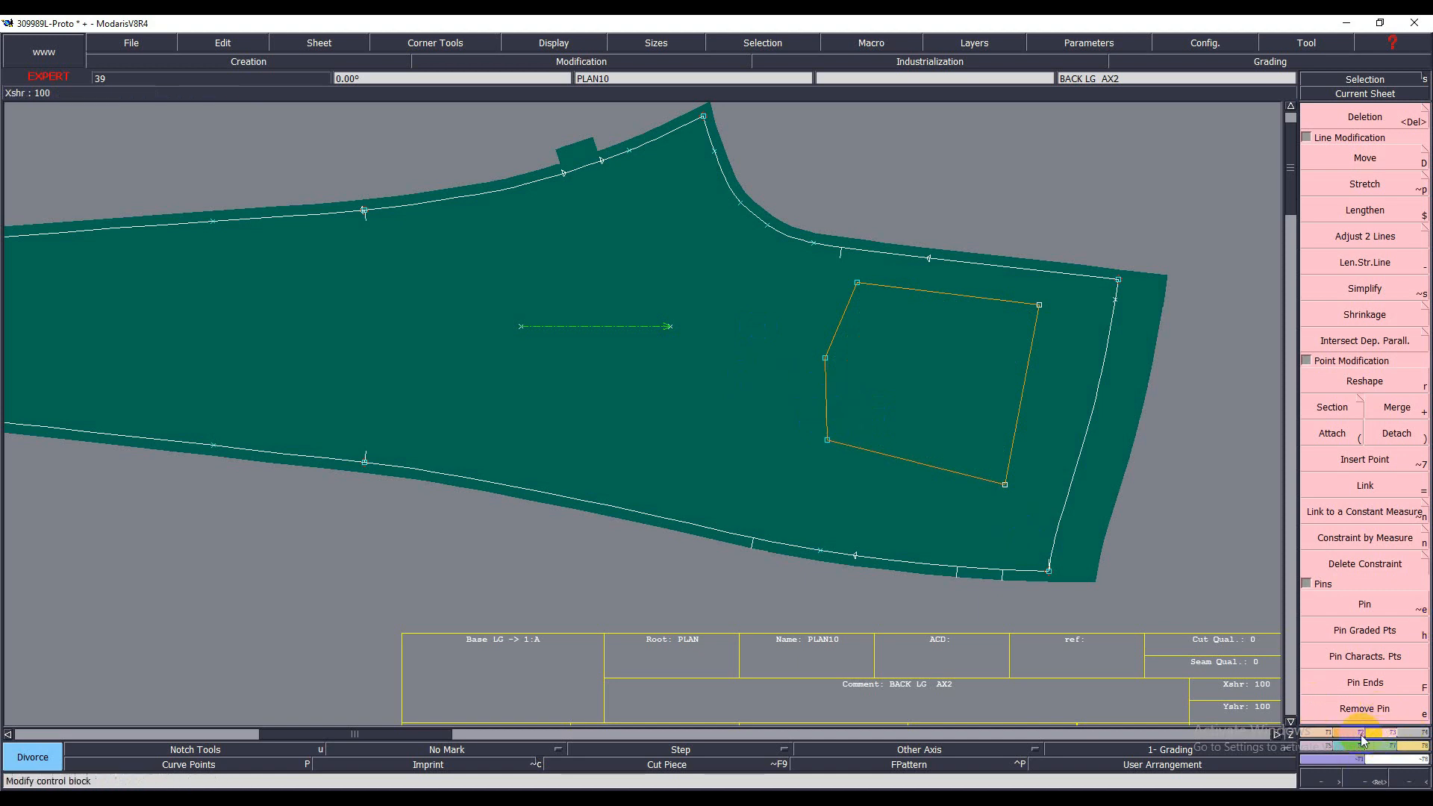
# - Delete the parallel constraints on the copied pocket outline to turn its lines into free curves
pyautogui.click(1357, 565)
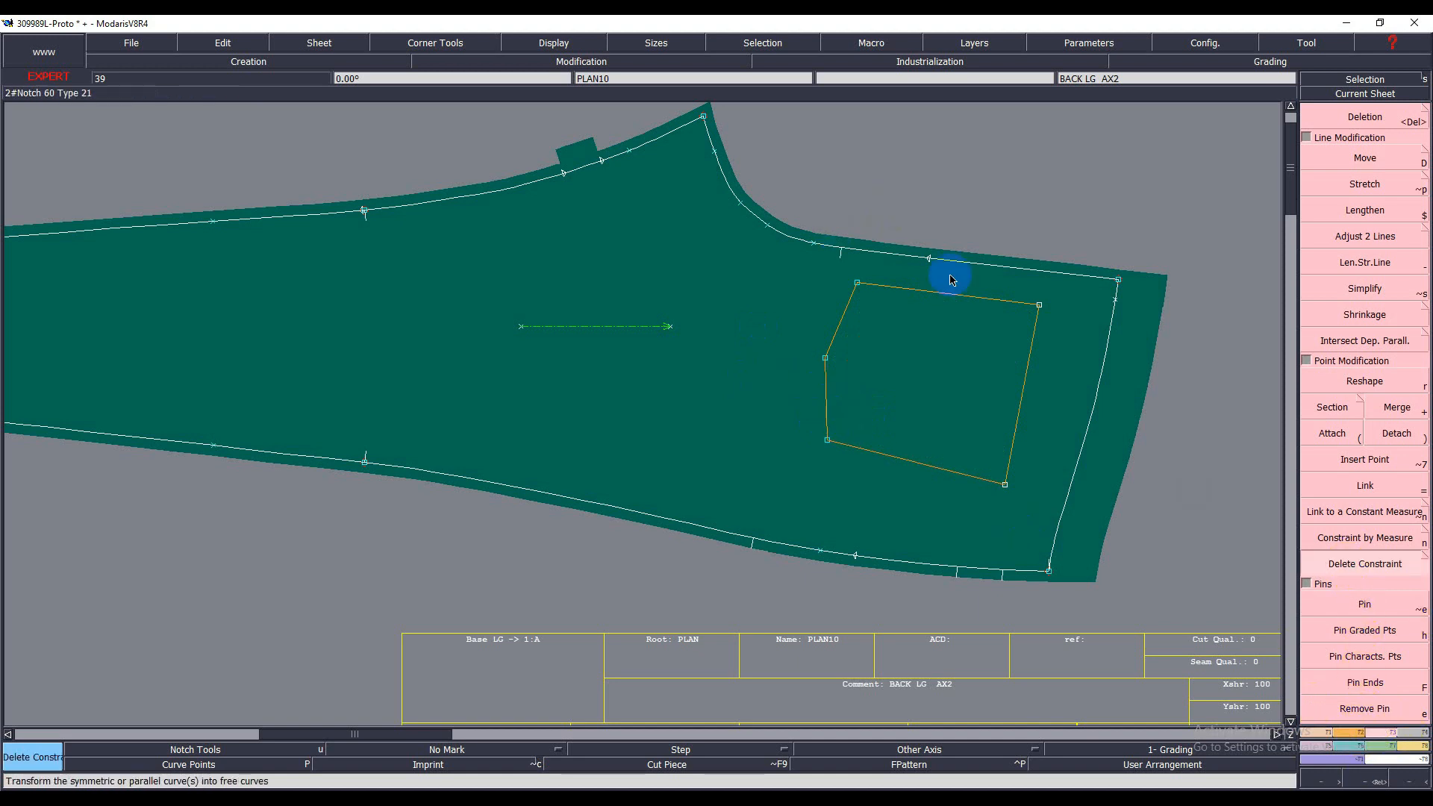
pyautogui.click(970, 296)
pyautogui.click(844, 312)
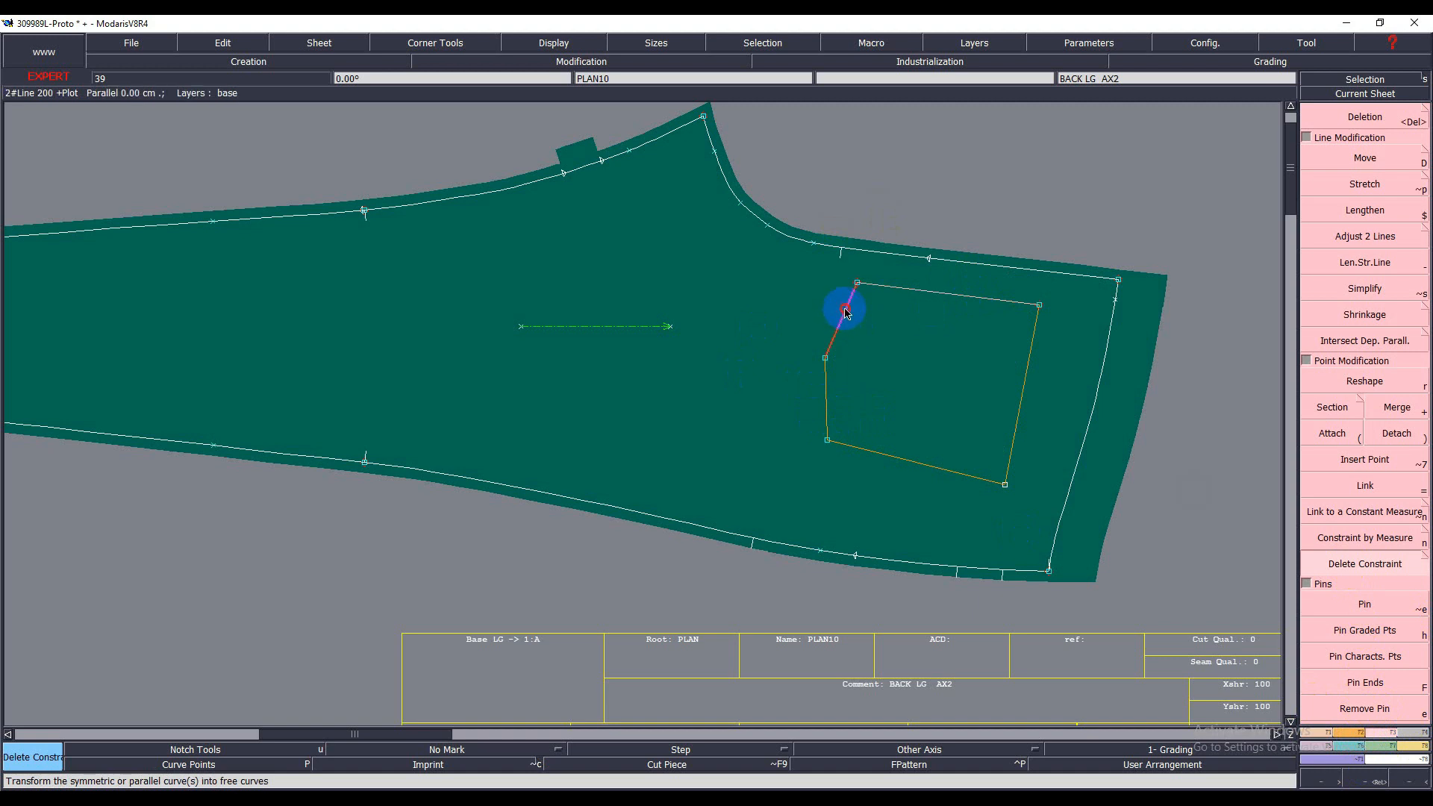
pyautogui.click(825, 391)
pyautogui.click(1011, 439)
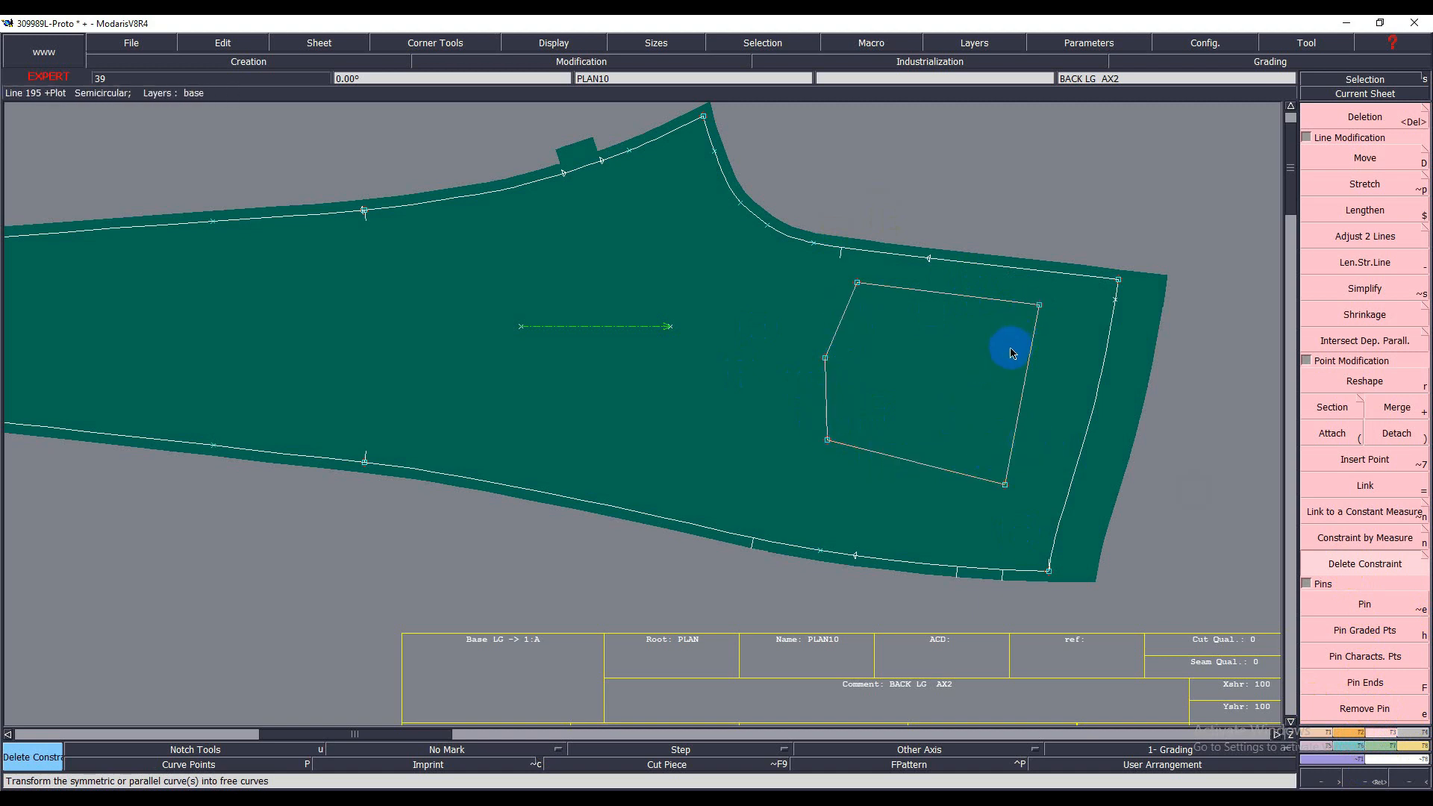
# - Attach the line ends at all five corners of the pocket outline
pyautogui.click(1336, 434)
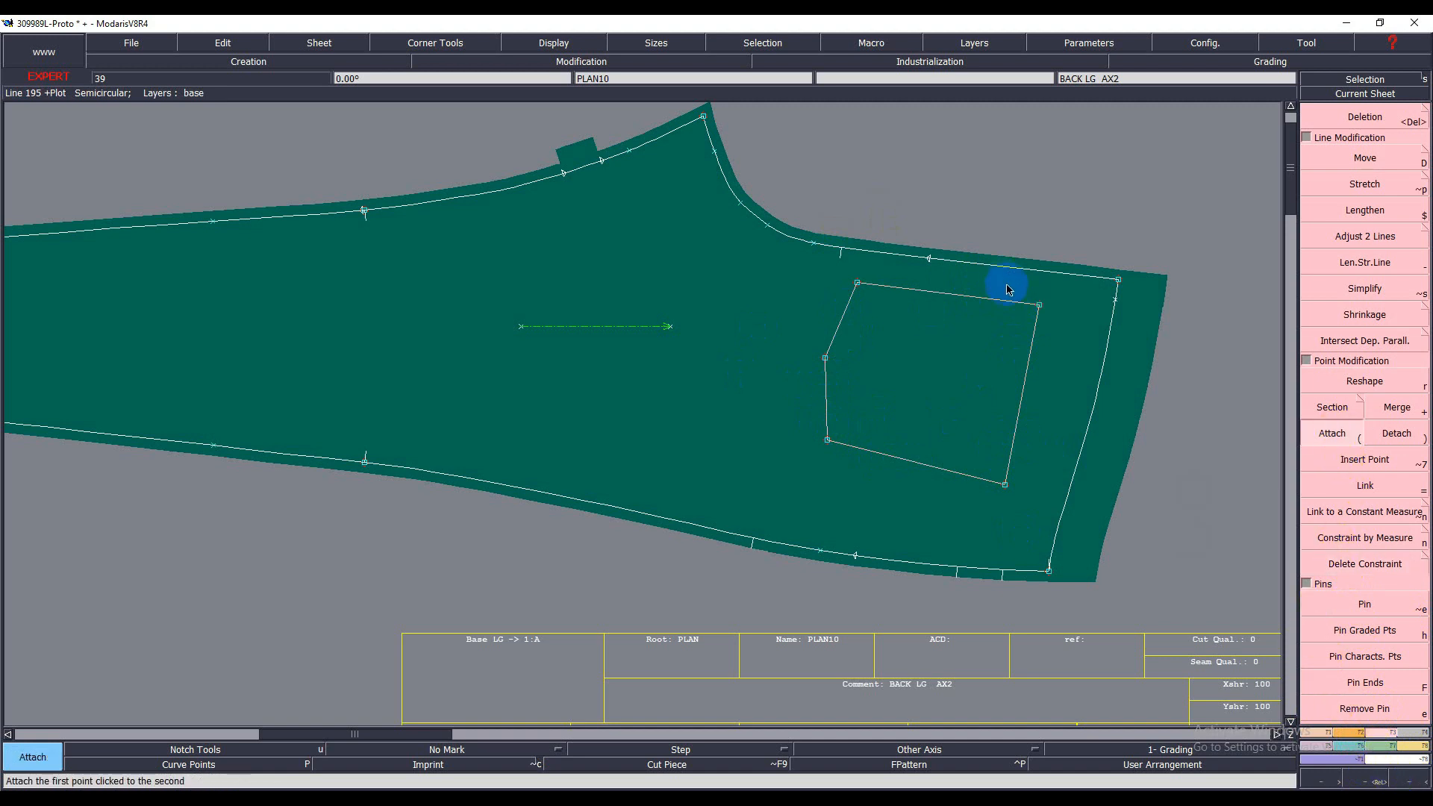
pyautogui.click(1040, 306)
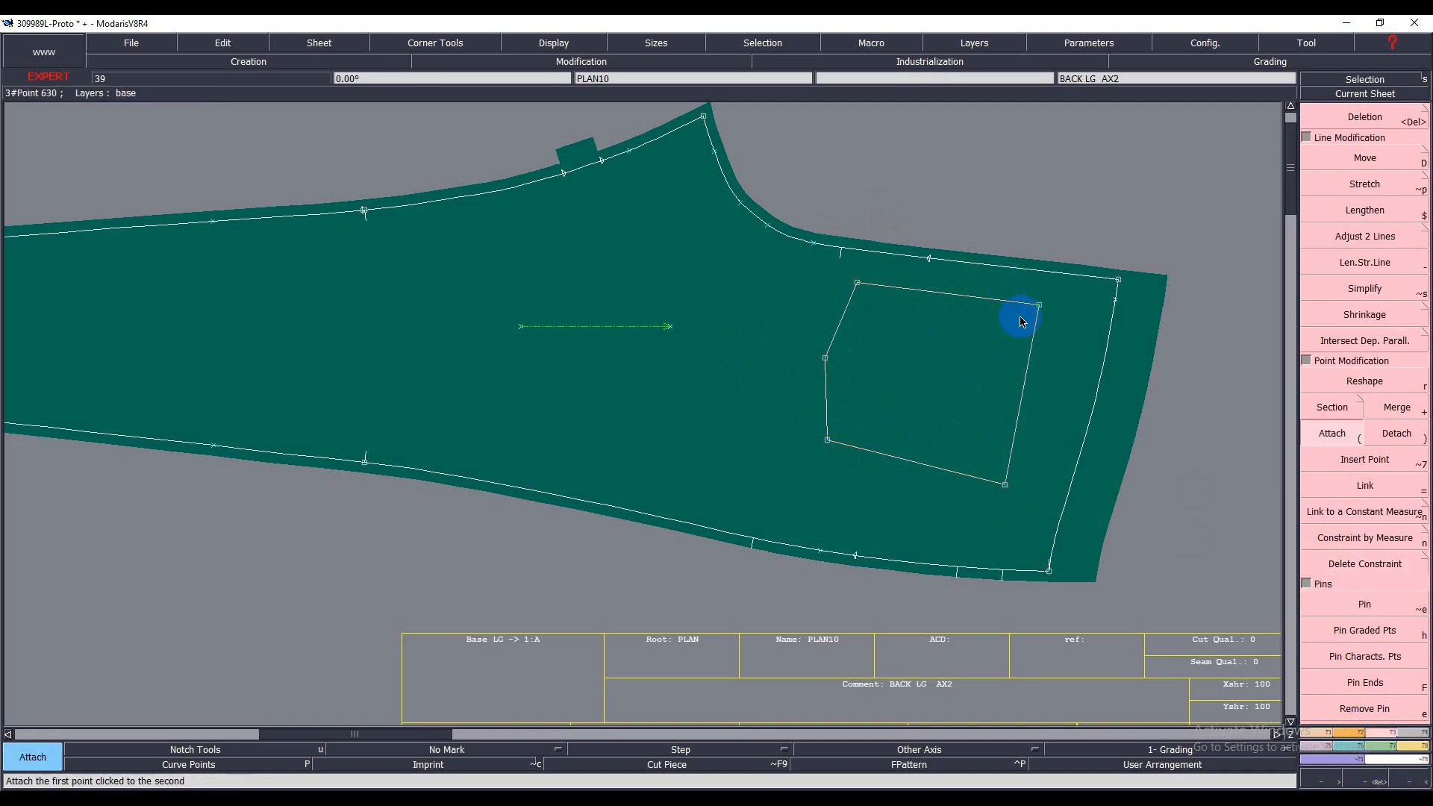
pyautogui.click(859, 284)
pyautogui.click(826, 357)
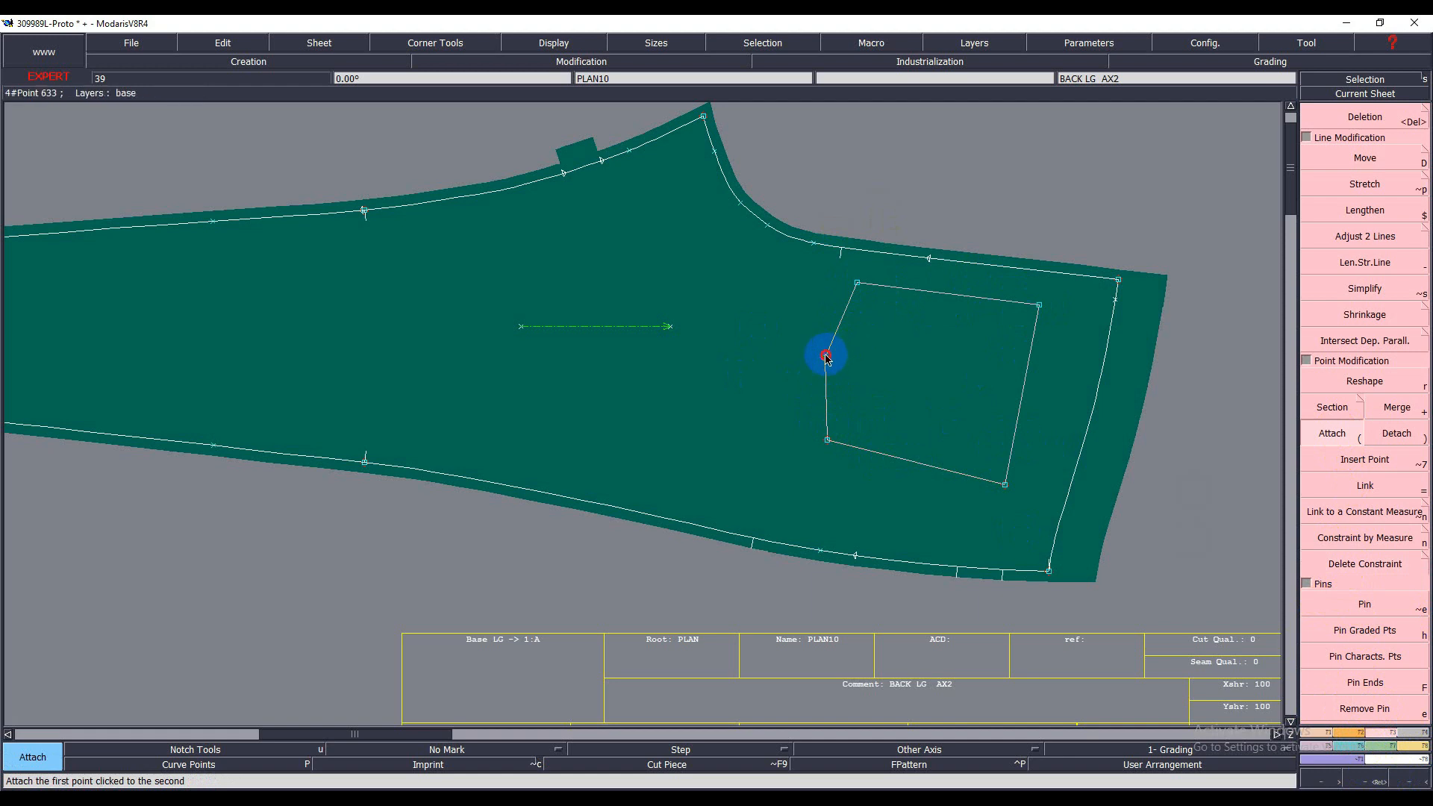
pyautogui.click(828, 441)
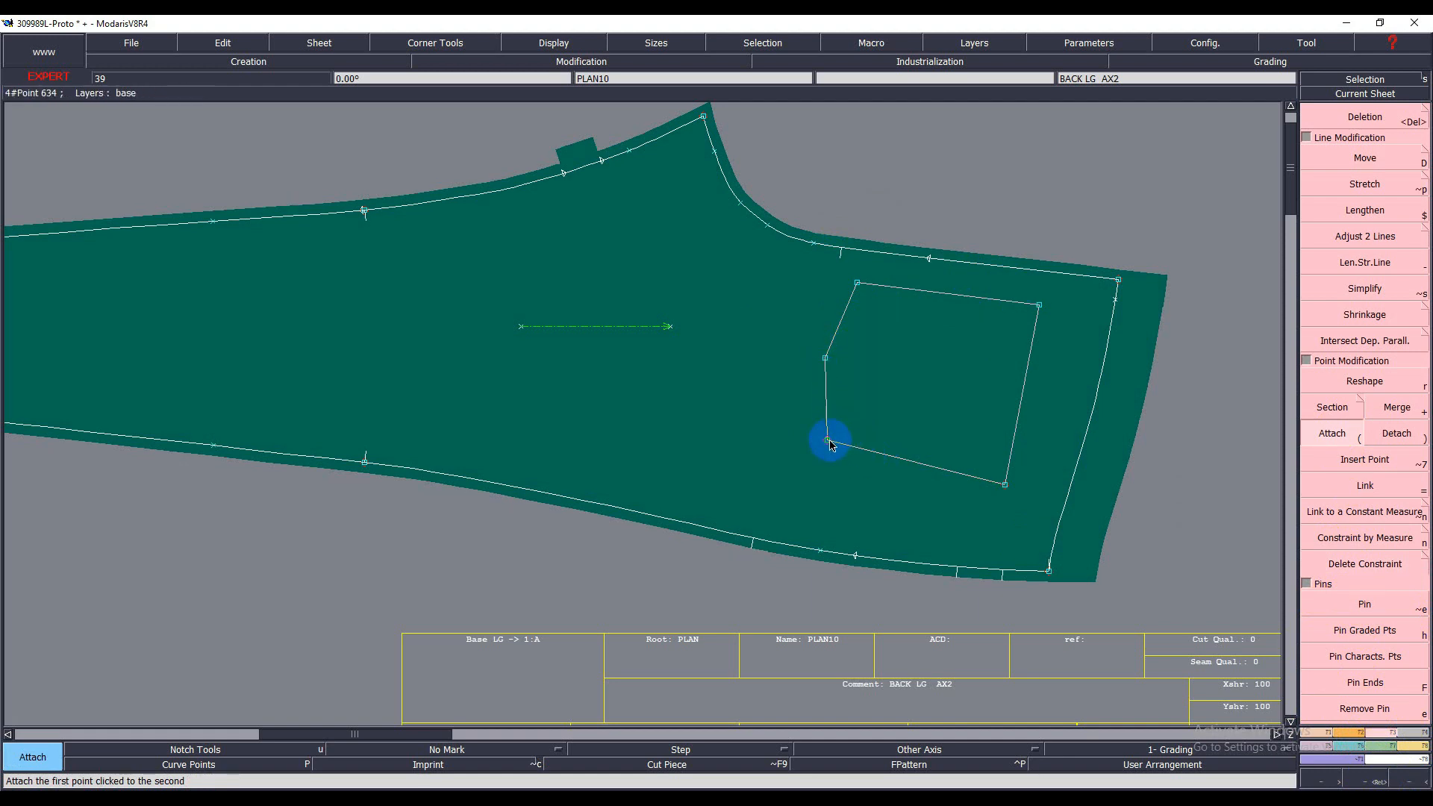
pyautogui.click(1006, 486)
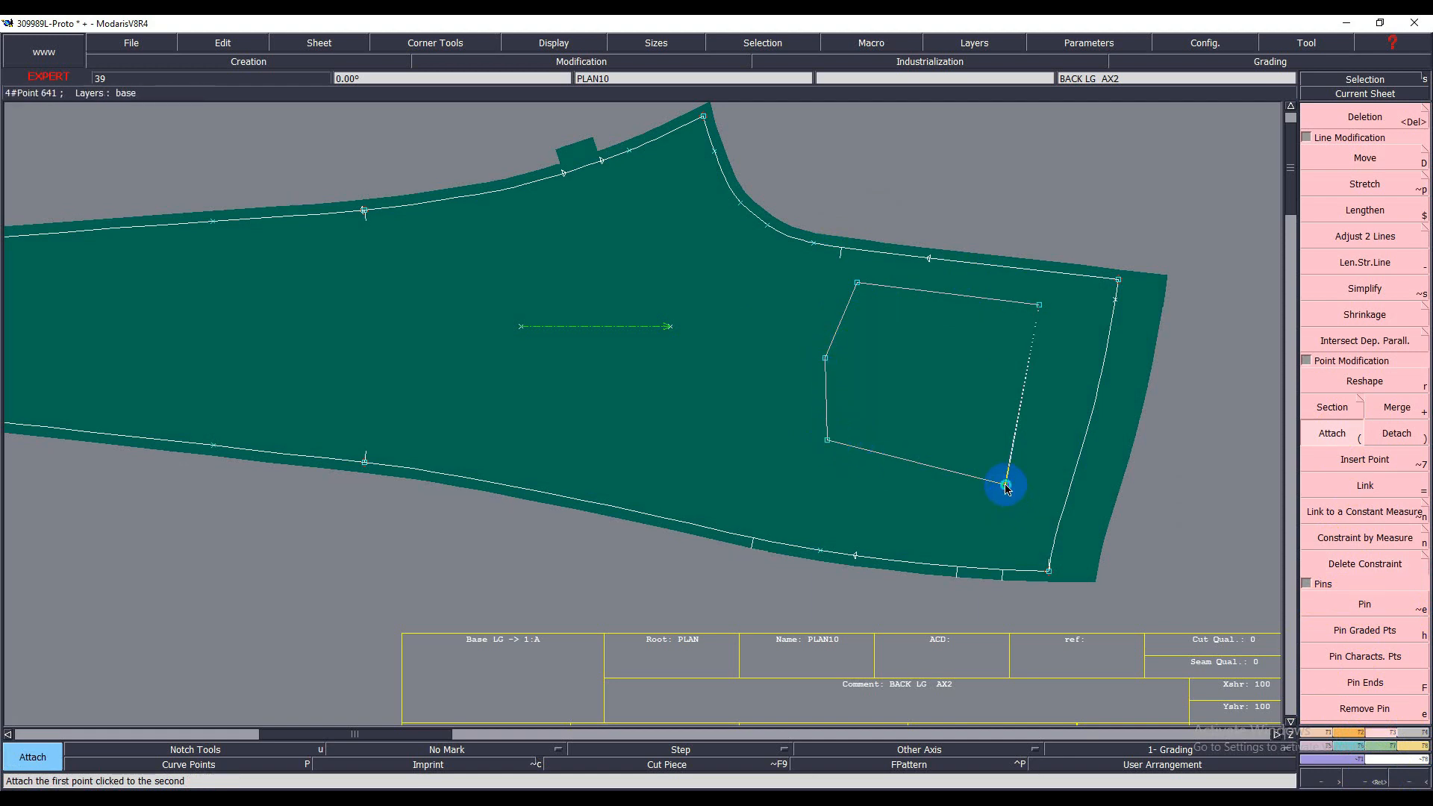
# - Add intersection points where the pocket's two side edges extend to the waist seam and where its opening edge extends to the crotch seam
pyautogui.press('i')
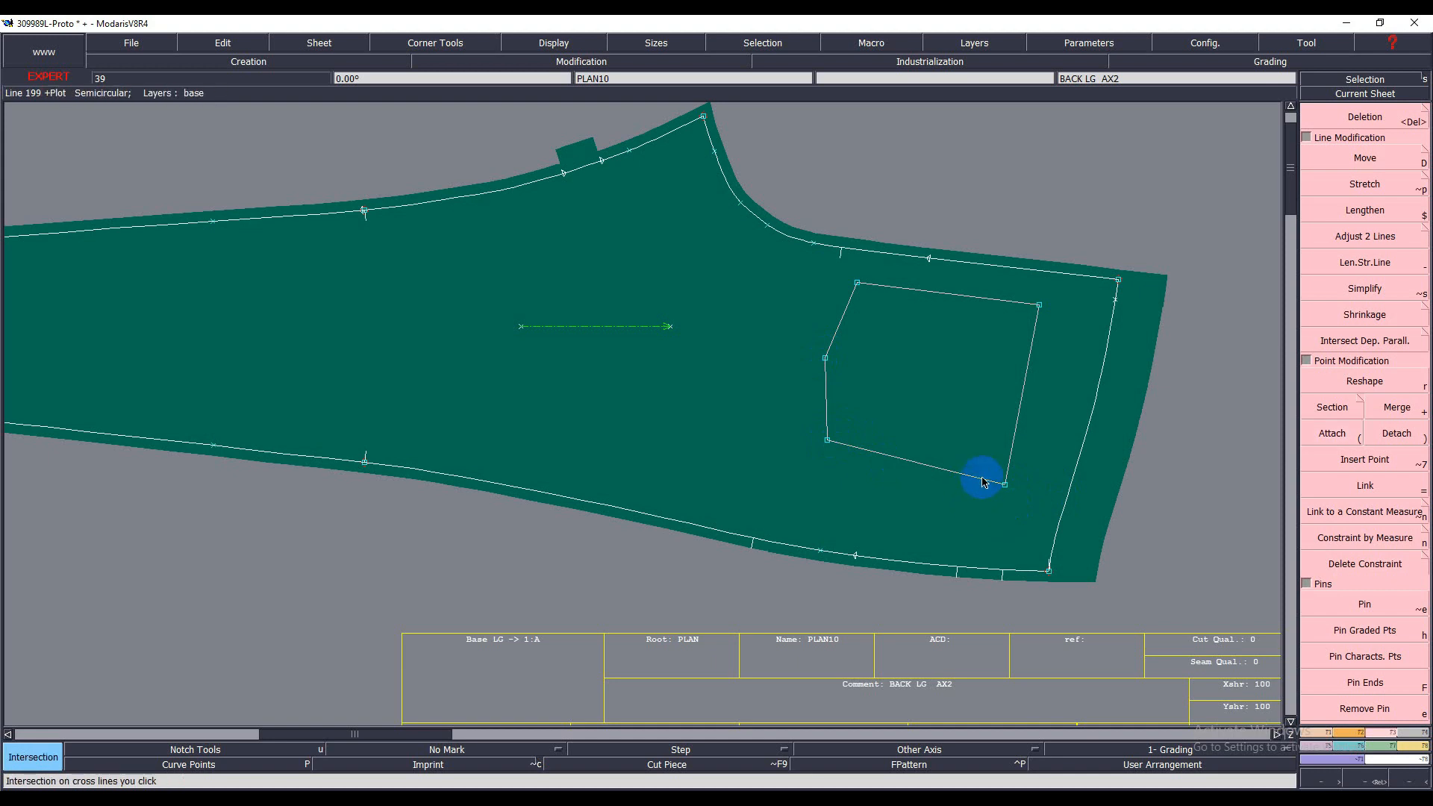
pyautogui.click(979, 479)
pyautogui.click(1071, 494)
pyautogui.click(996, 299)
pyautogui.click(1118, 321)
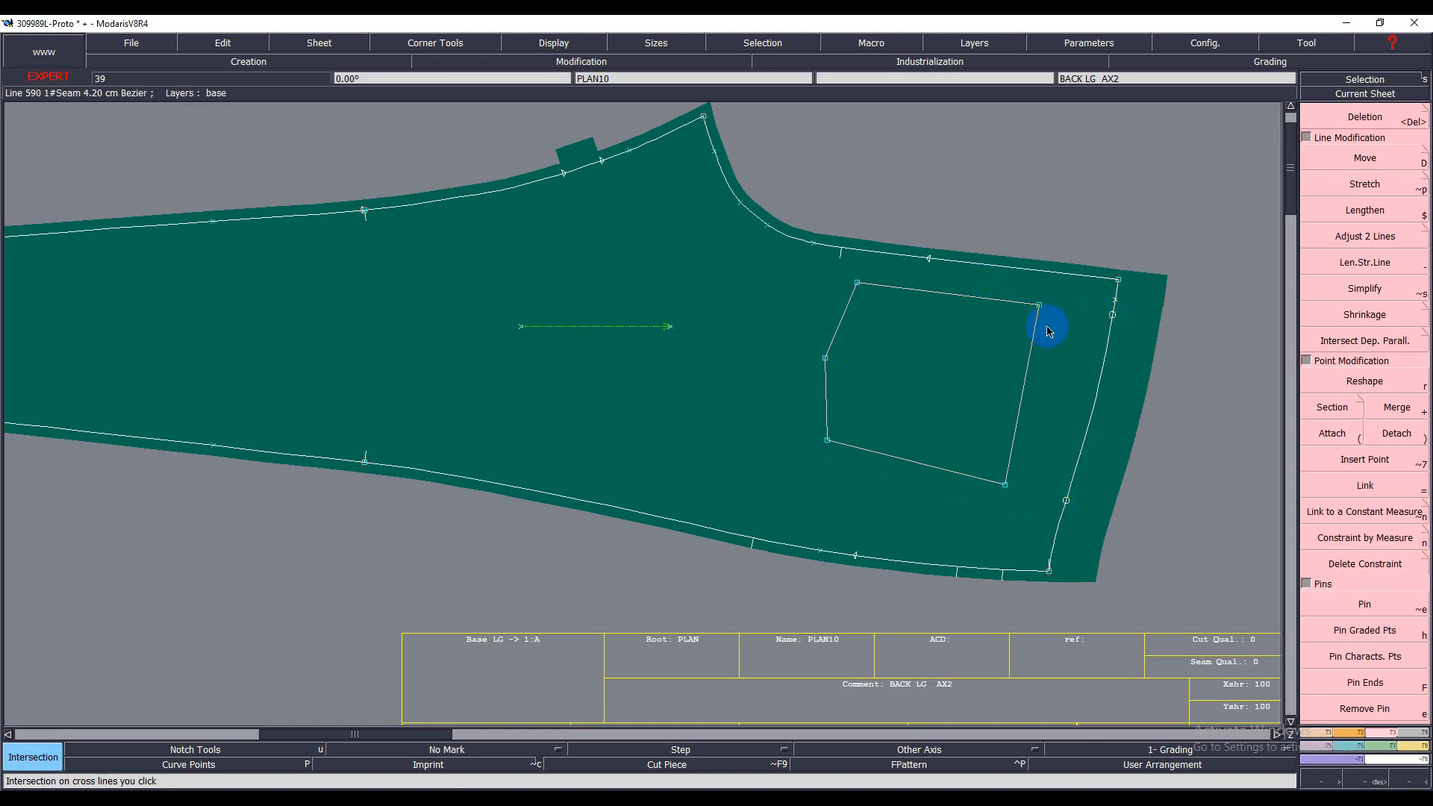
pyautogui.click(1050, 273)
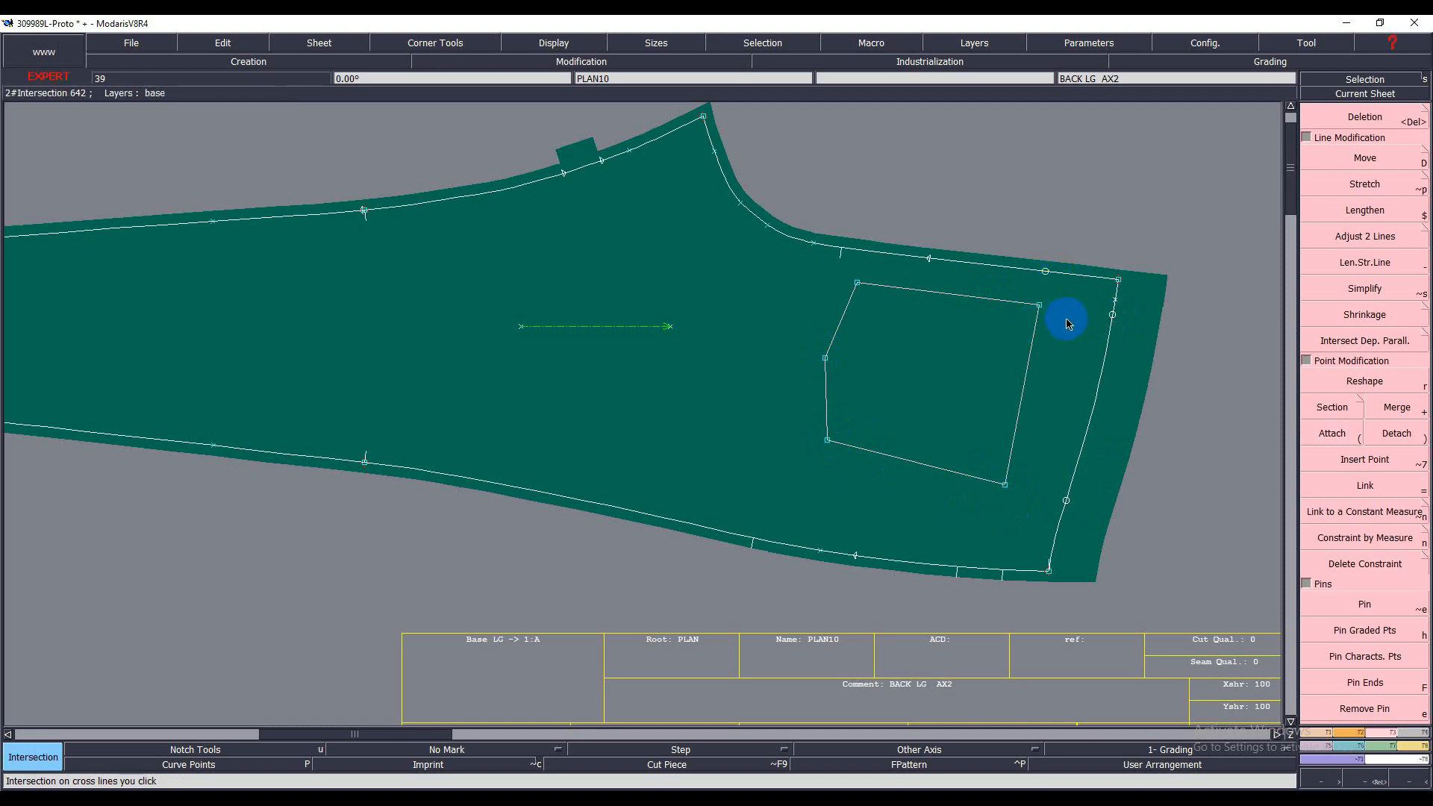
# - Create dynamic length measurements from both pocket opening corners to the waist seam intersections and from the upper corner to the crotch seam intersection
pyautogui.press('l')
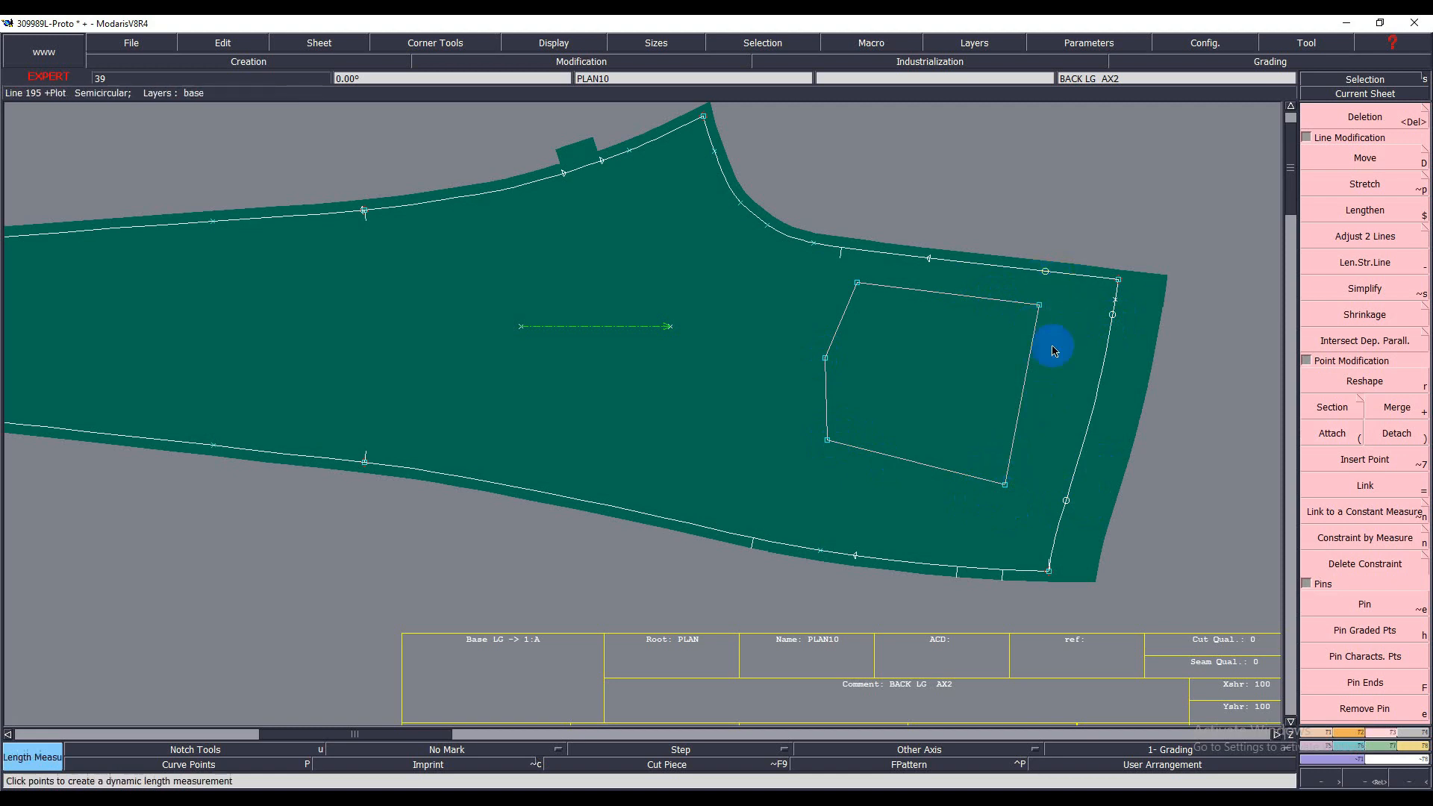
pyautogui.click(1040, 305)
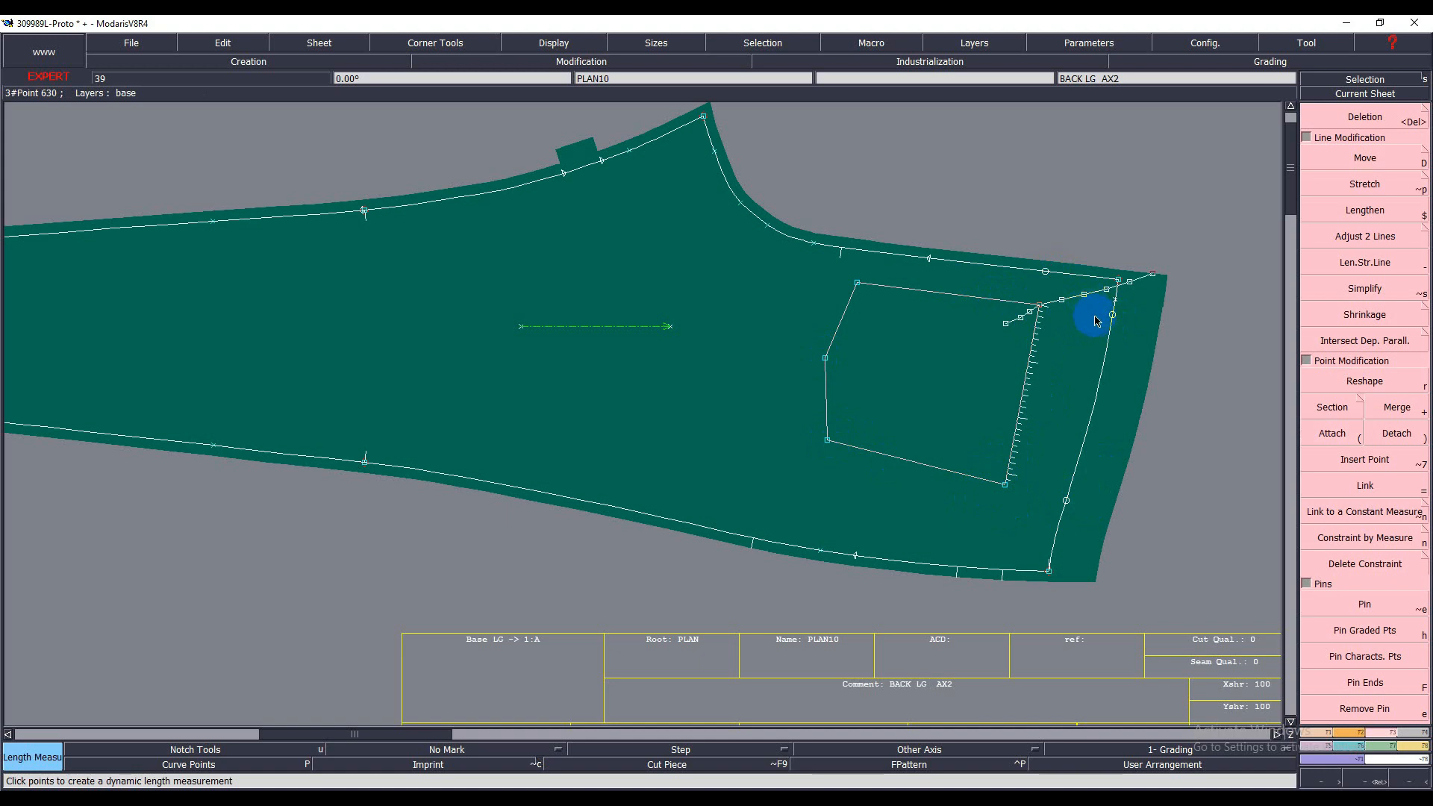
pyautogui.click(1115, 316)
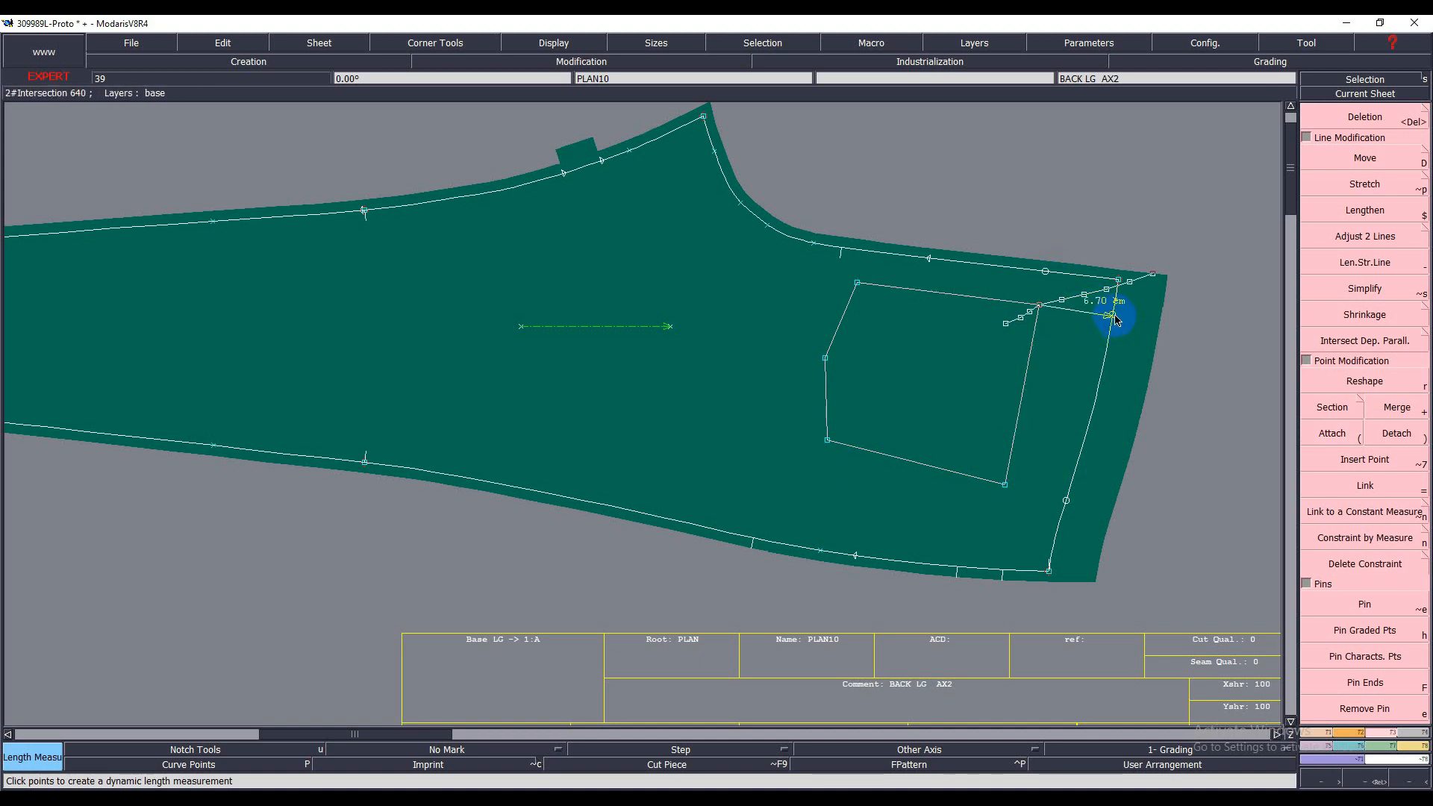
pyautogui.click(1115, 314)
pyautogui.press('Return')
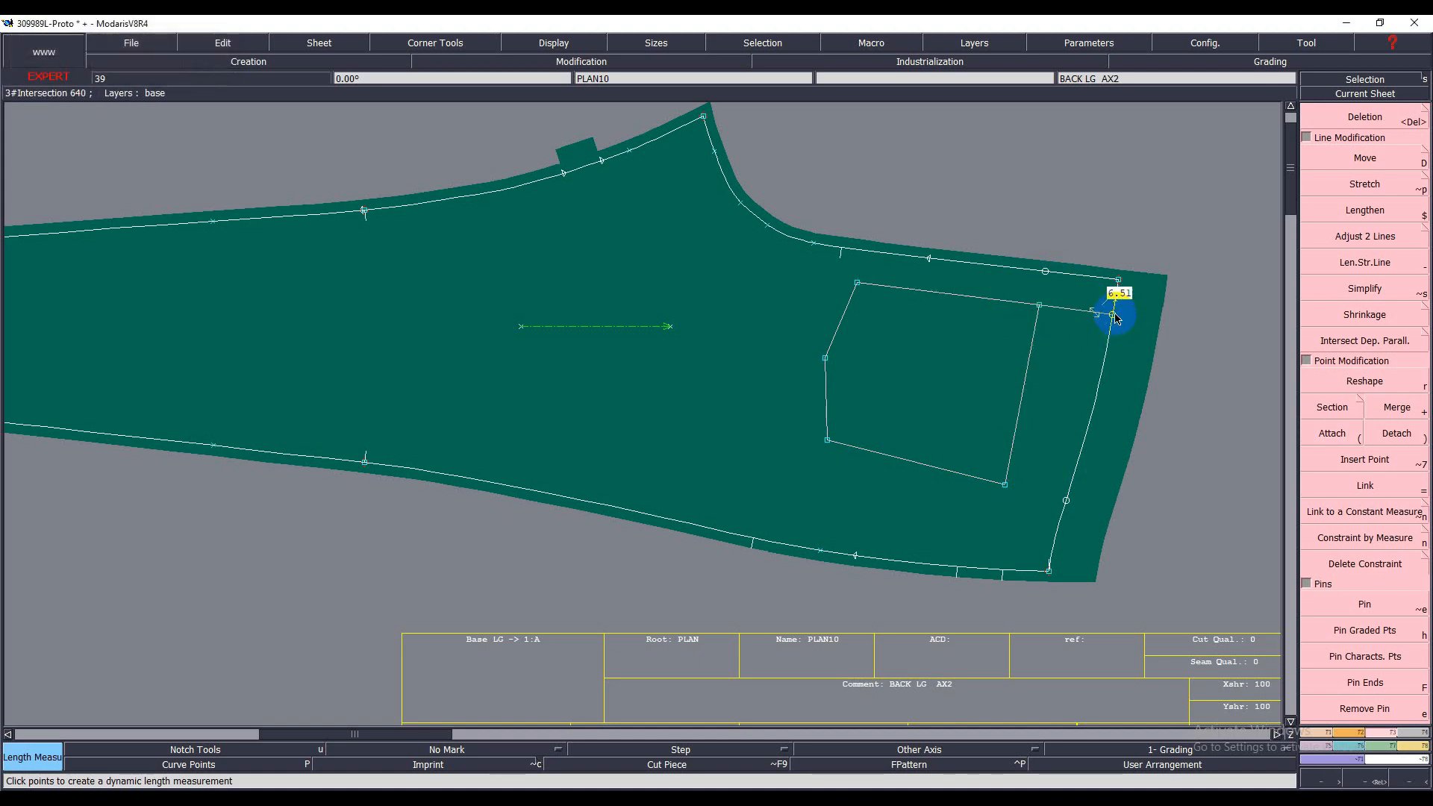
pyautogui.click(1007, 486)
pyautogui.click(1067, 502)
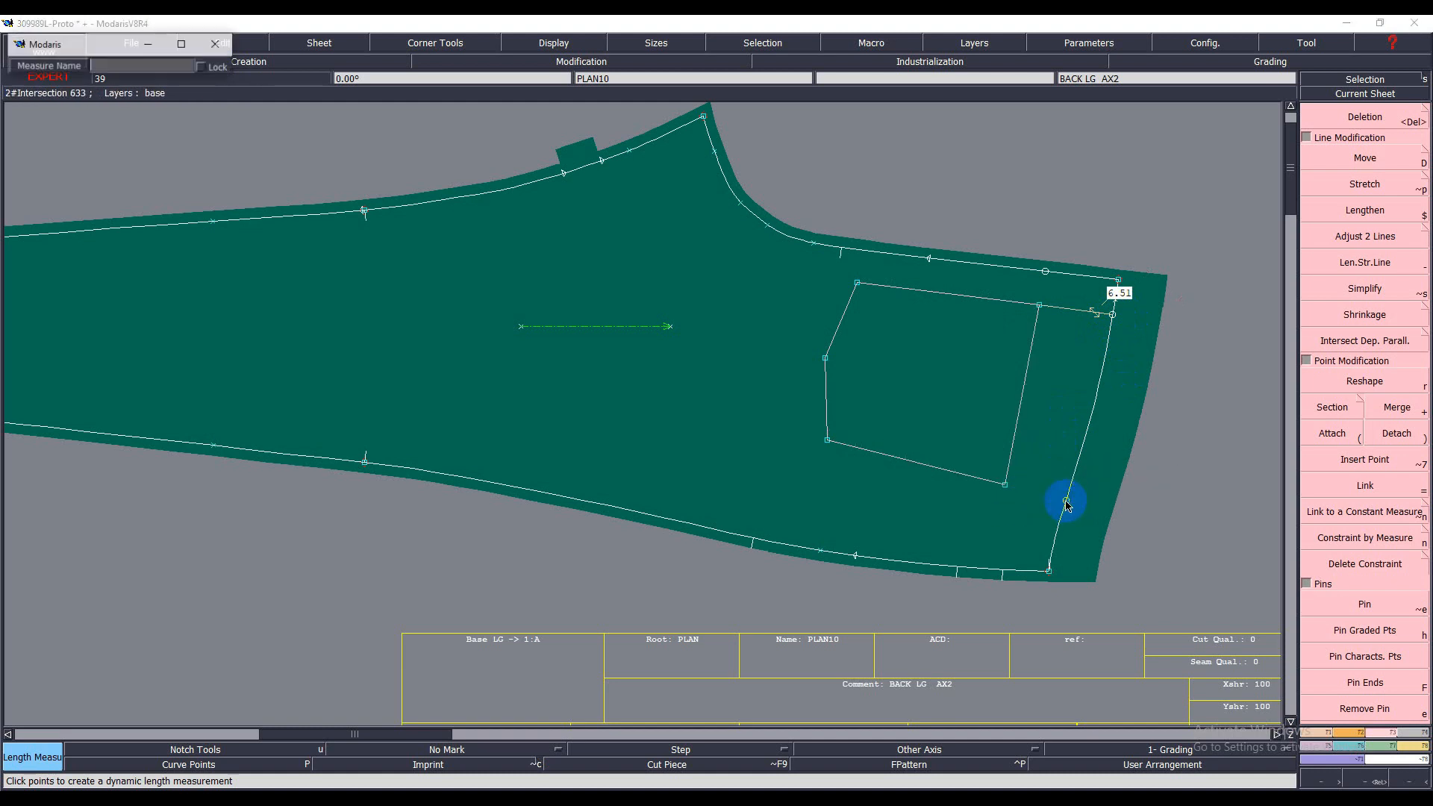
pyautogui.press('Return')
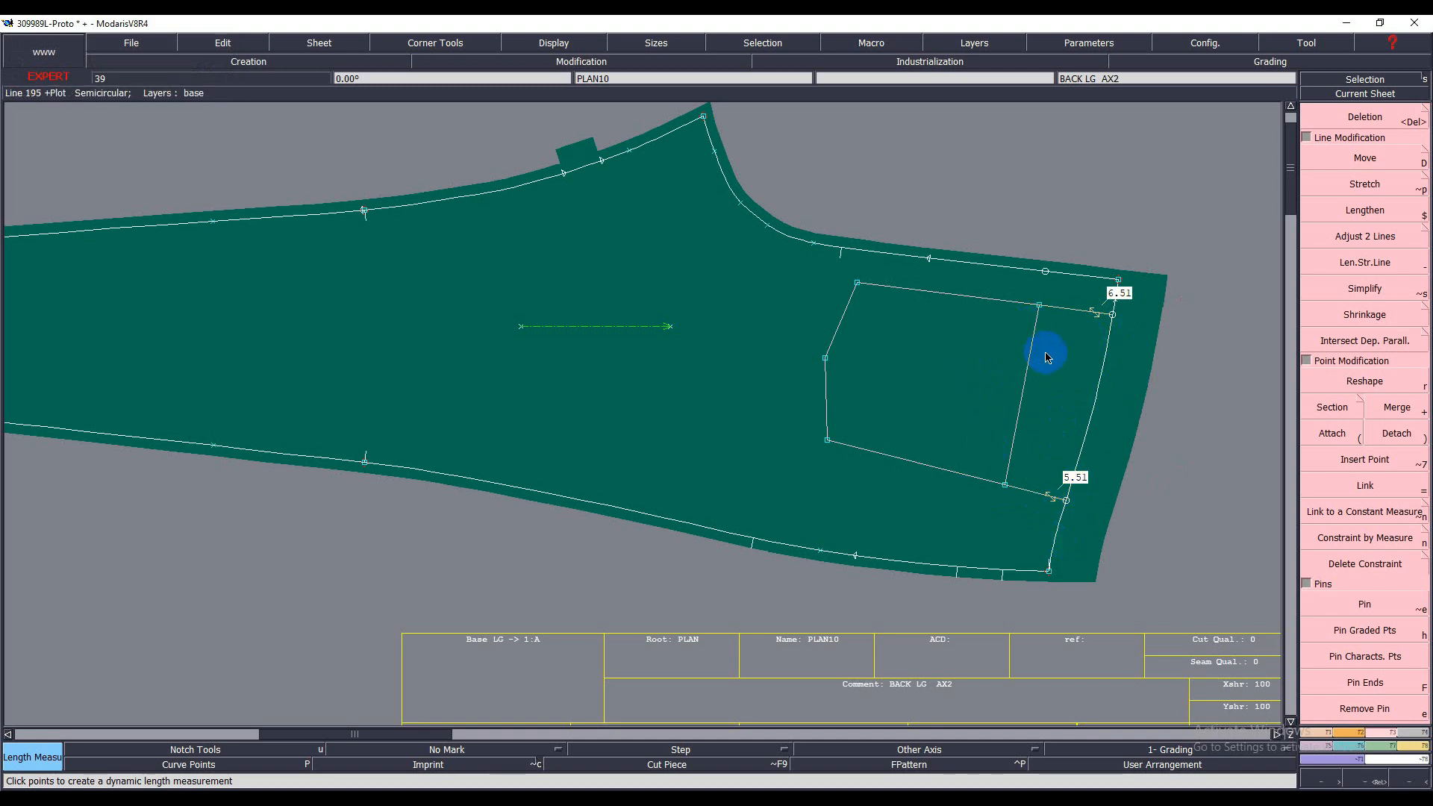
pyautogui.click(1040, 305)
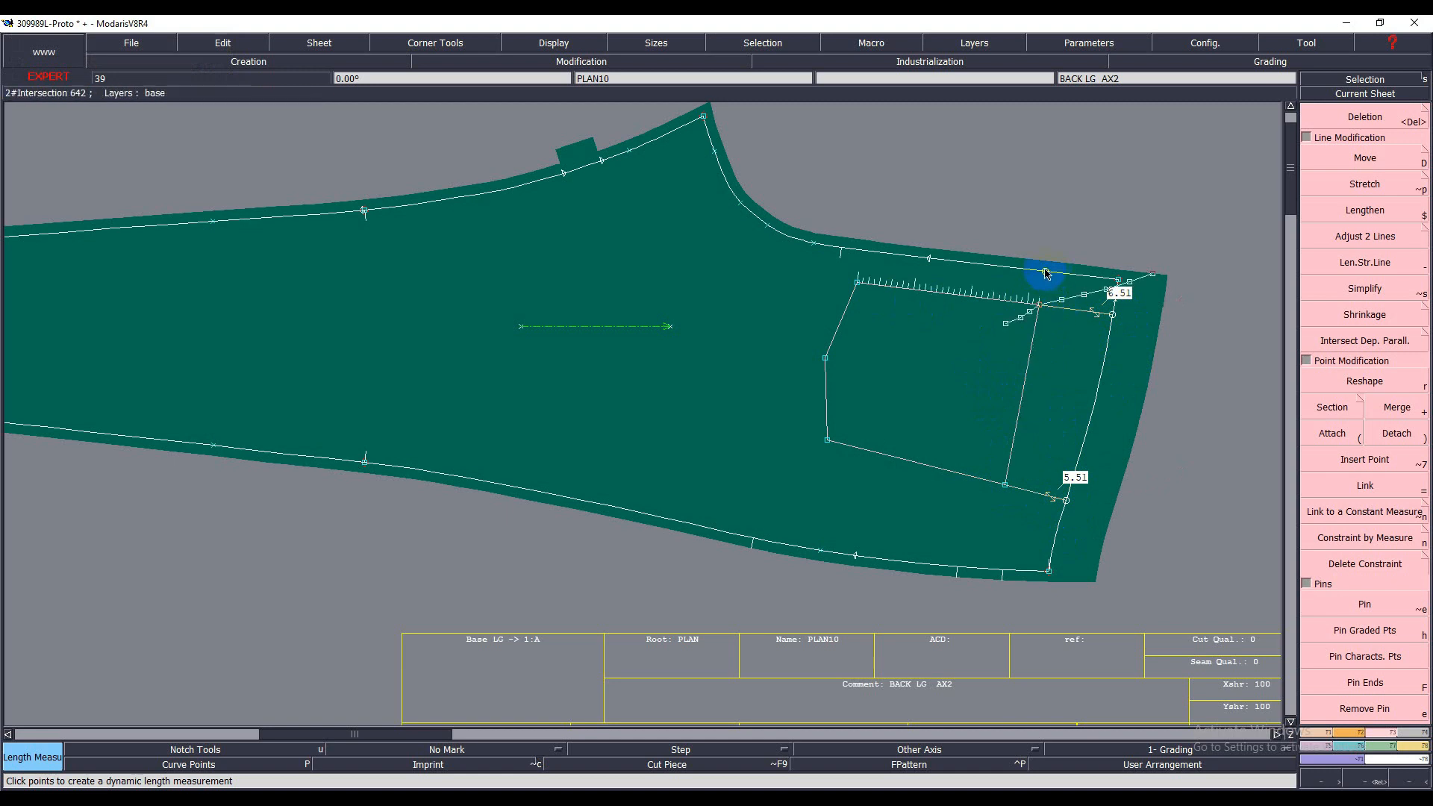
pyautogui.click(1045, 271)
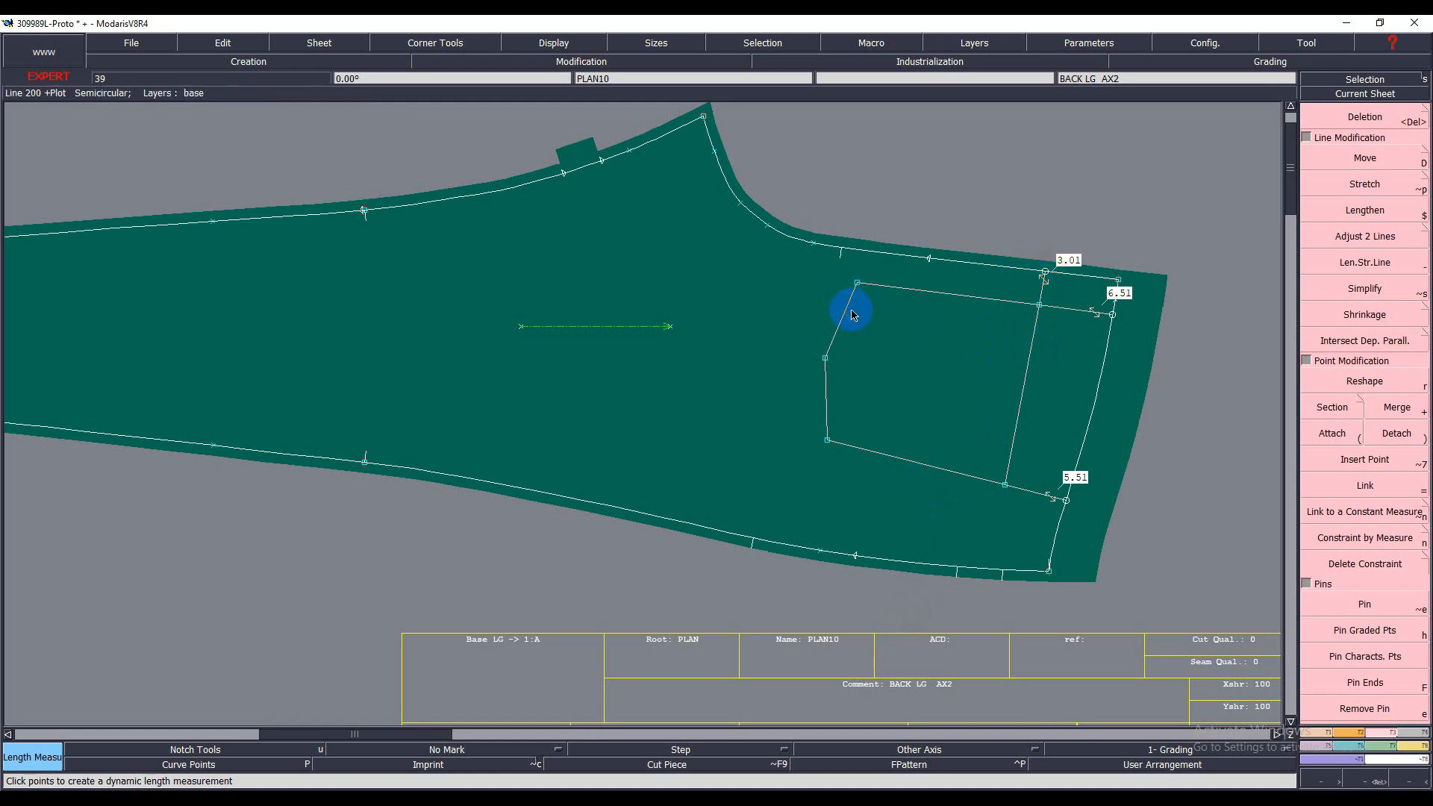
# - Pin the graded points of the current sheet and stretch the pocket's lower opening corner to 5.50 cm from the waist seam
pyautogui.press('h')
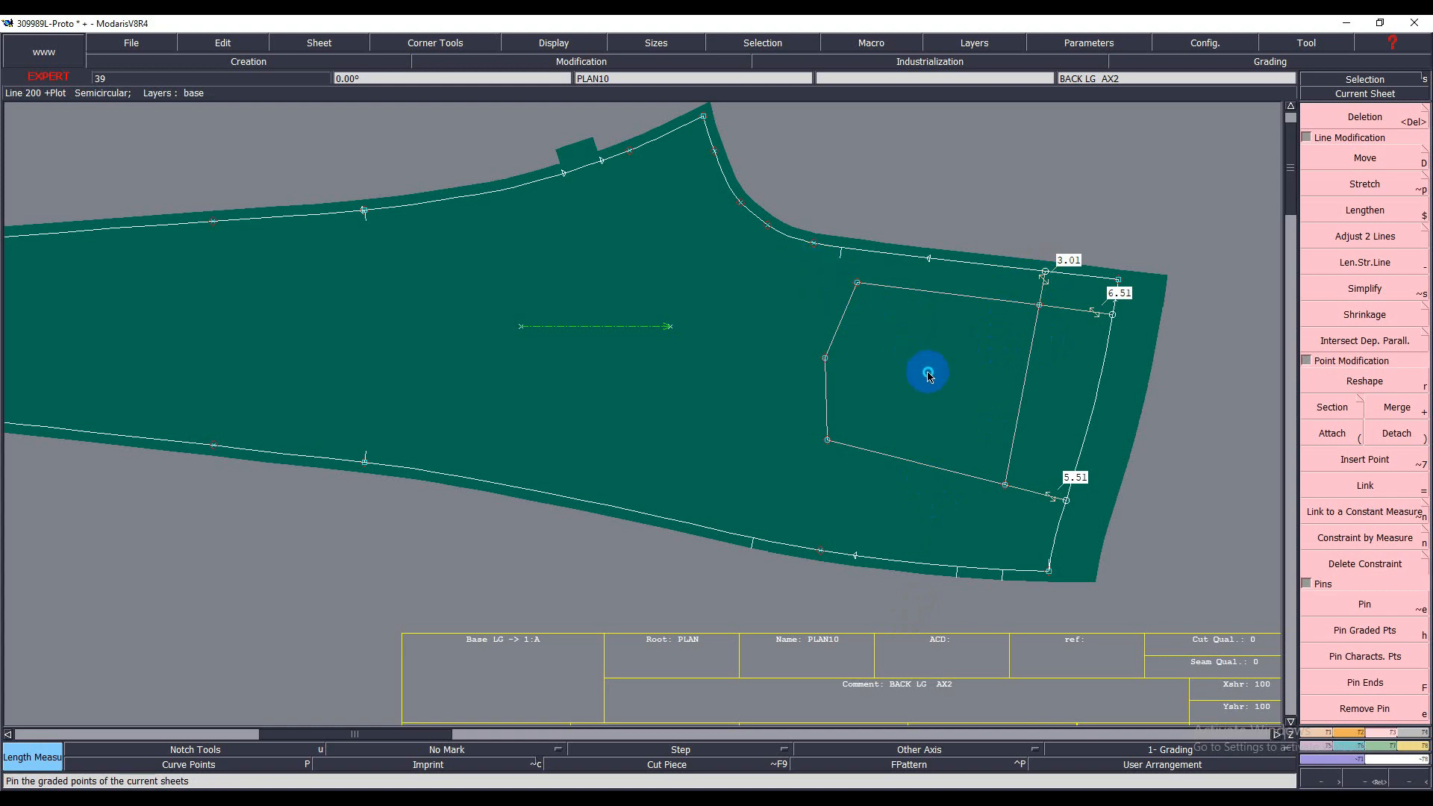
pyautogui.click(1057, 496)
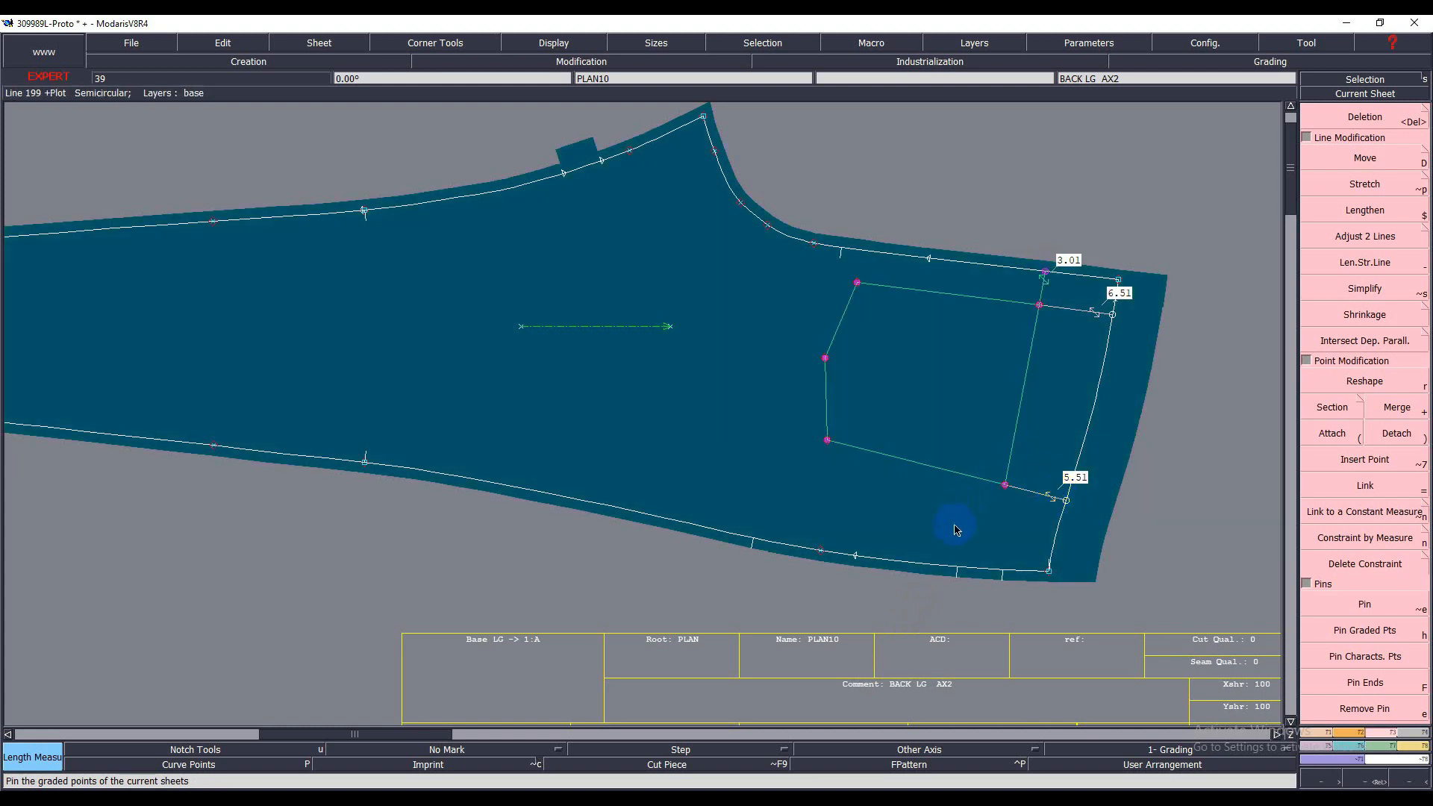
pyautogui.hotkey('alt', 'p')
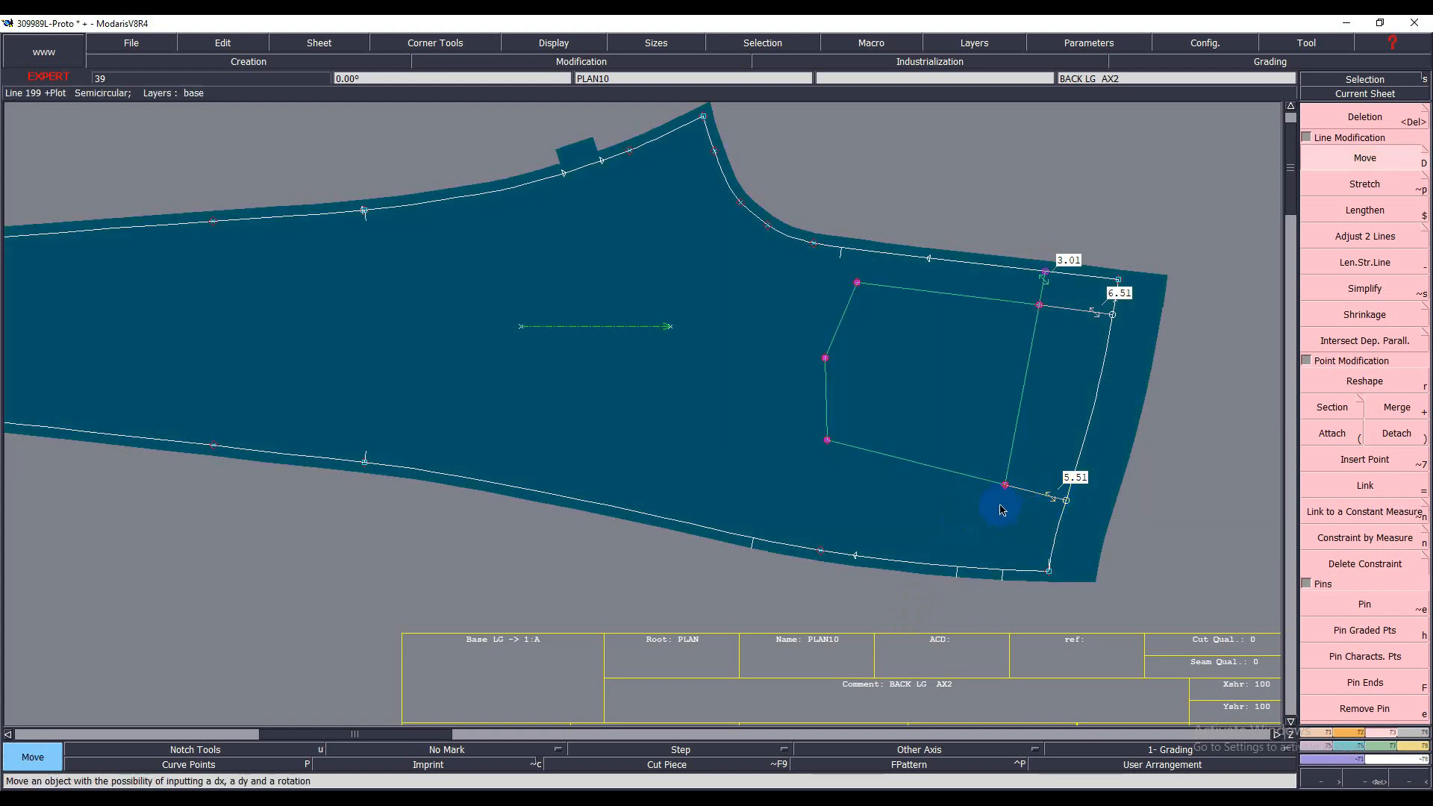
pyautogui.click(1005, 486)
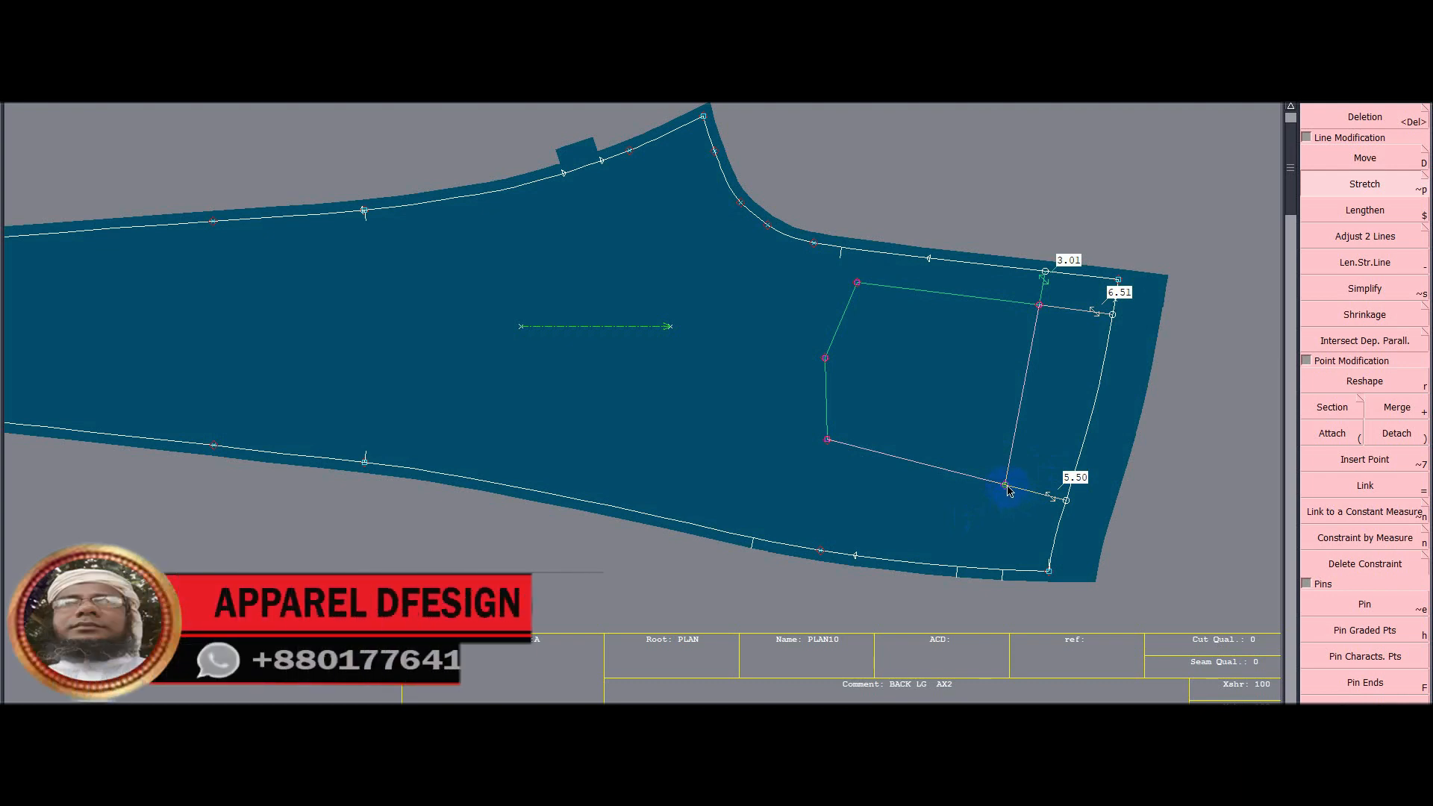
# - Stretch the pocket's upper opening corner about the lower one by 0.01 cm in X and 0 in Y
pyautogui.click(1002, 485)
pyautogui.click(1040, 309)
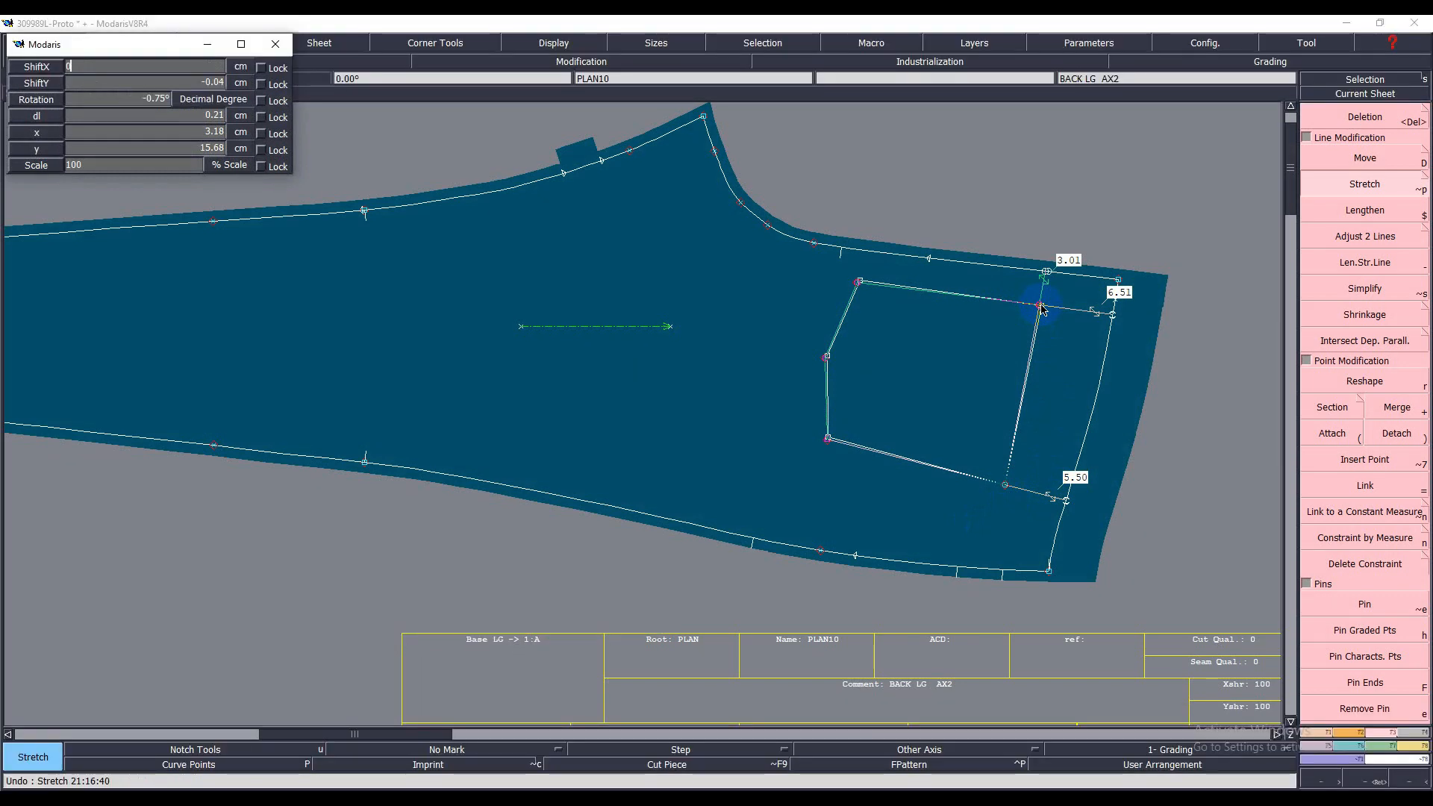
pyautogui.write('0.01')
pyautogui.press('Tab')
pyautogui.write('0')
pyautogui.press('Return')
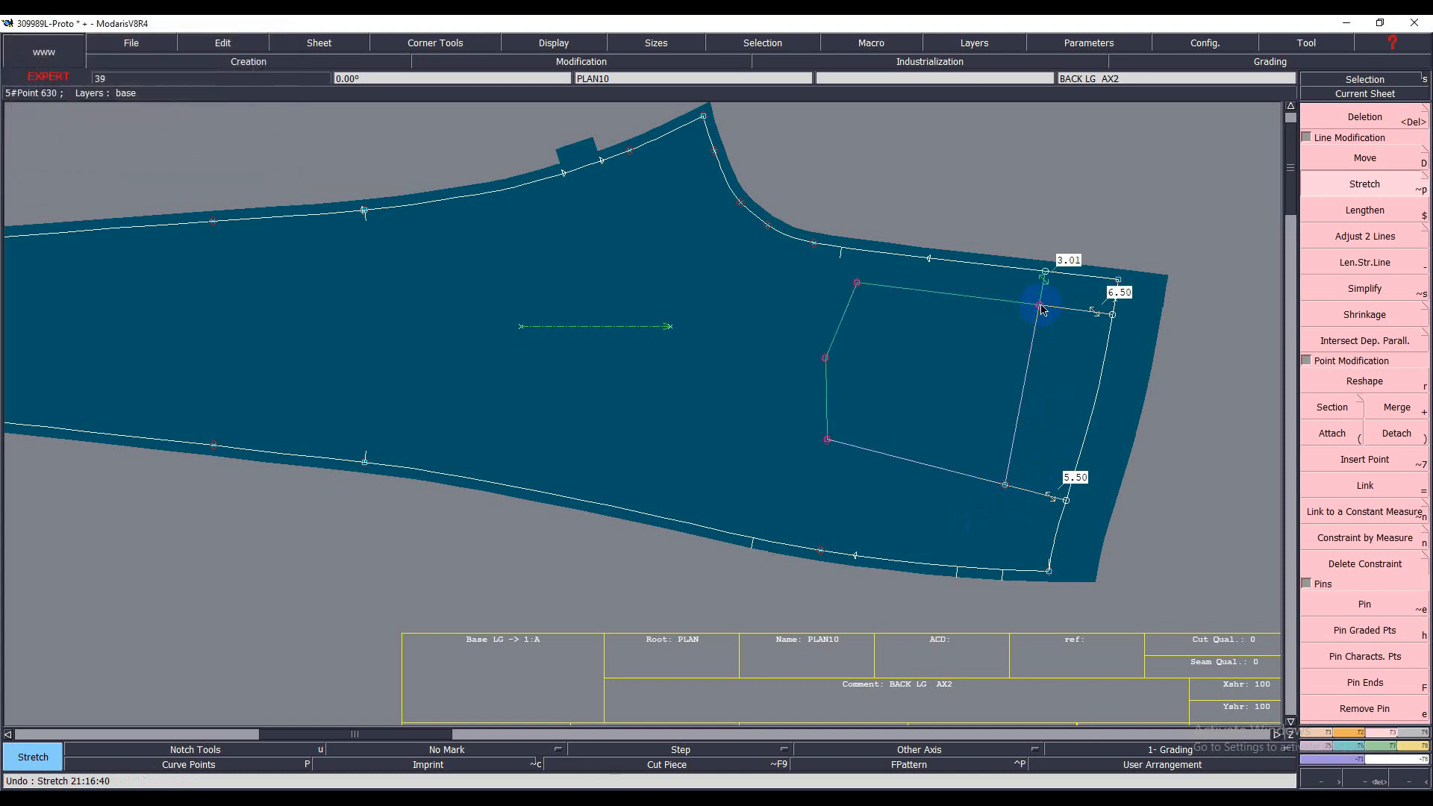
pyautogui.click(976, 340)
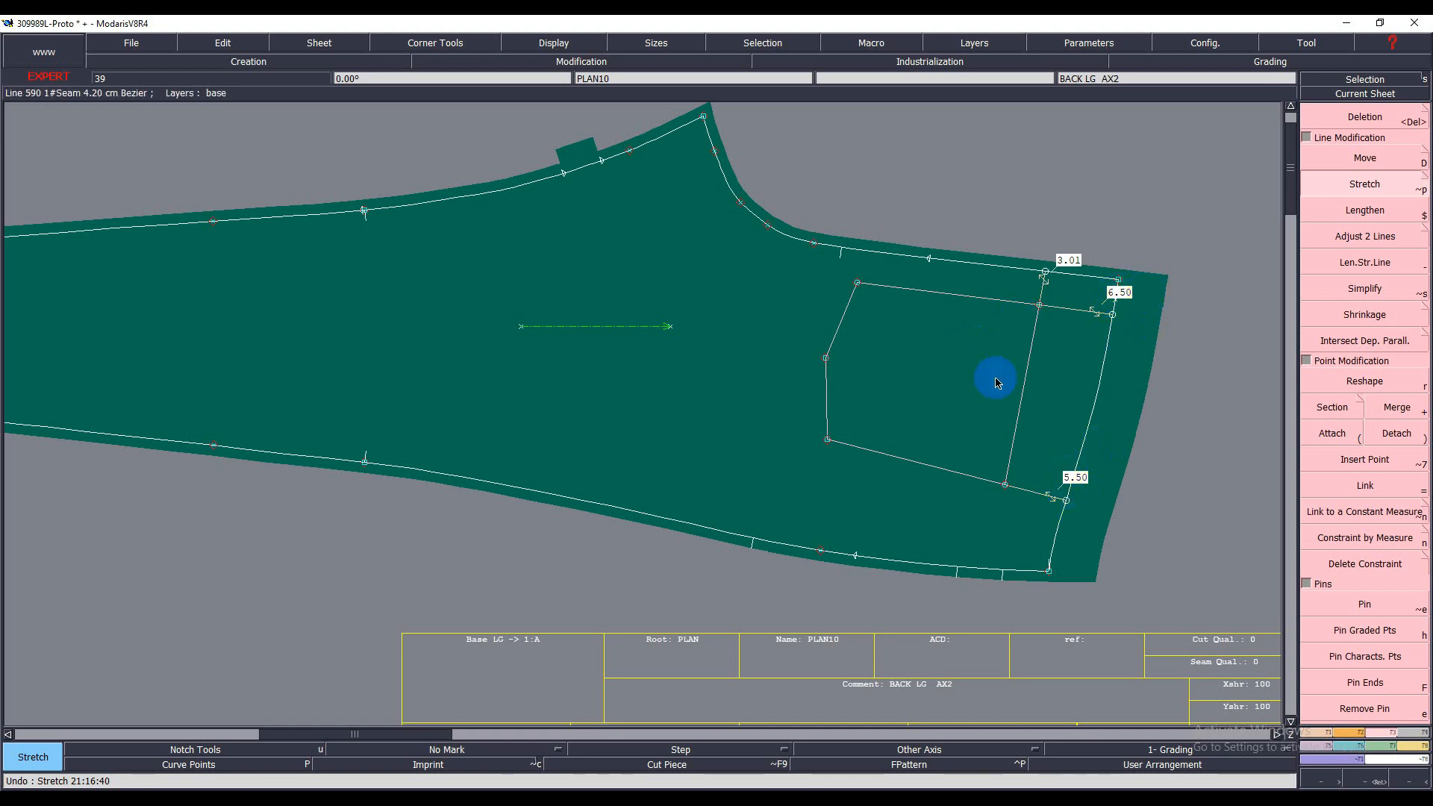
# - Move the whole pocket outline by 0 in X and 0.01 cm in Y relative to the crotch seam
pyautogui.hotkey('shift', 'd')
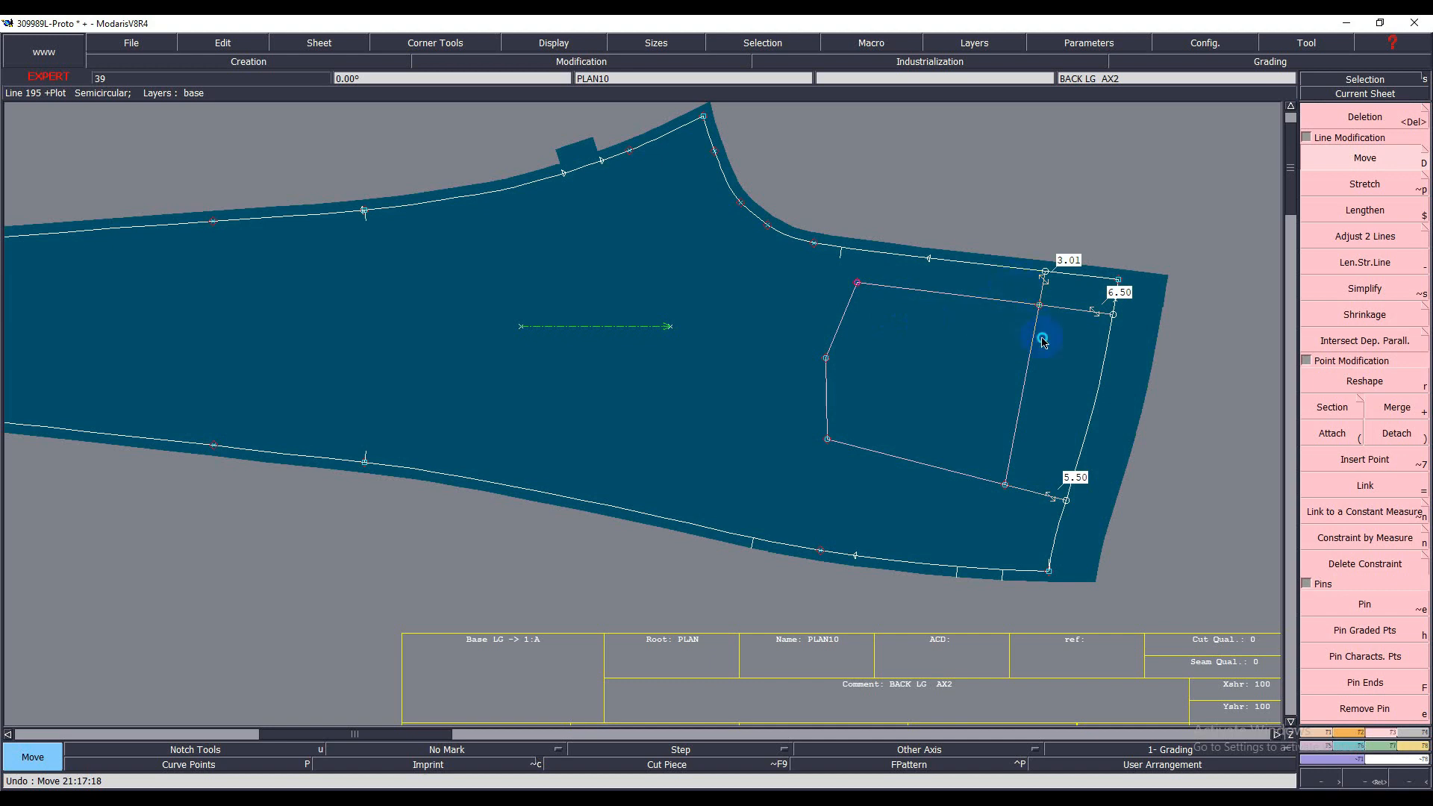
pyautogui.moveTo(789, 340); pyautogui.dragTo(892, 501)
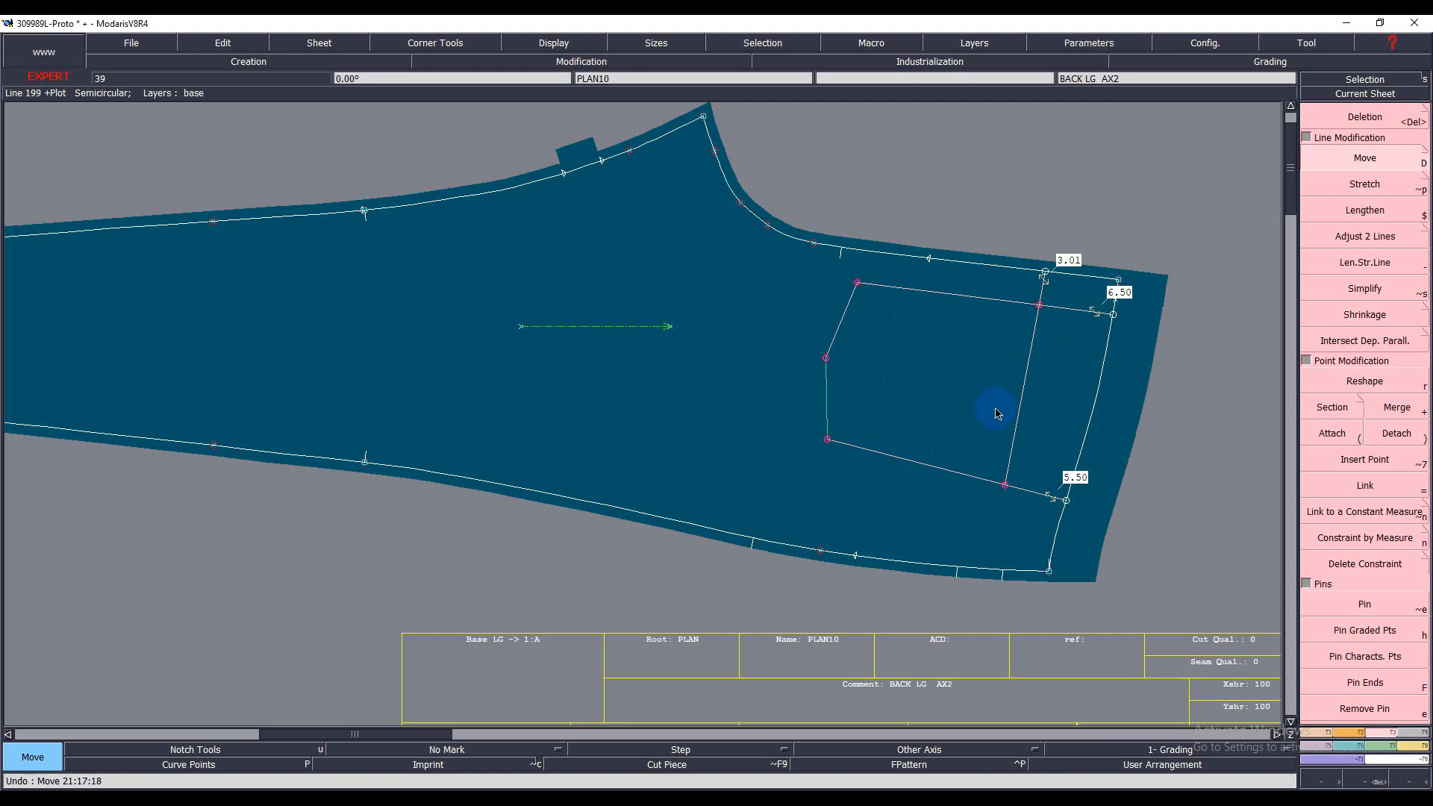
pyautogui.click(1042, 309)
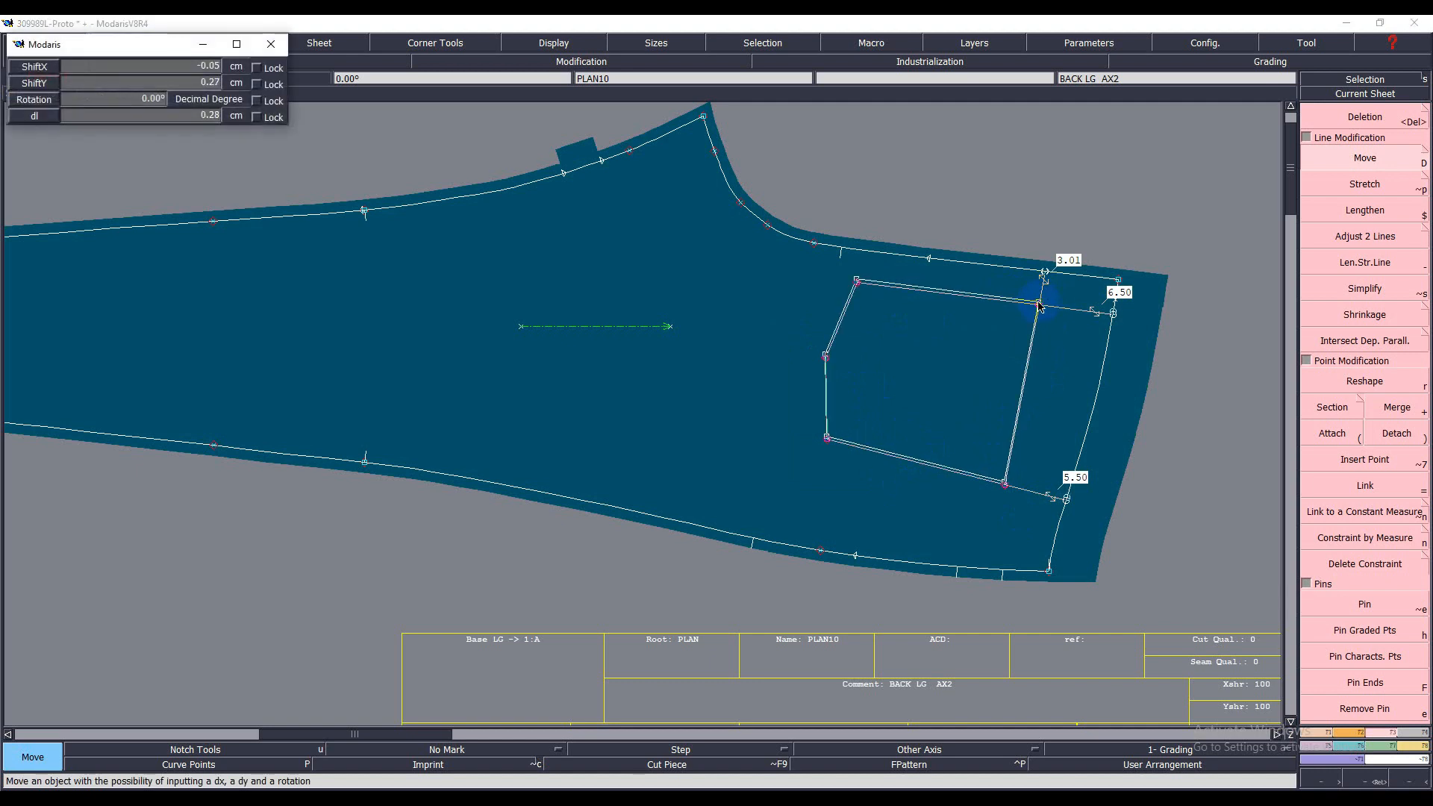
pyautogui.write('0')
pyautogui.press('Tab')
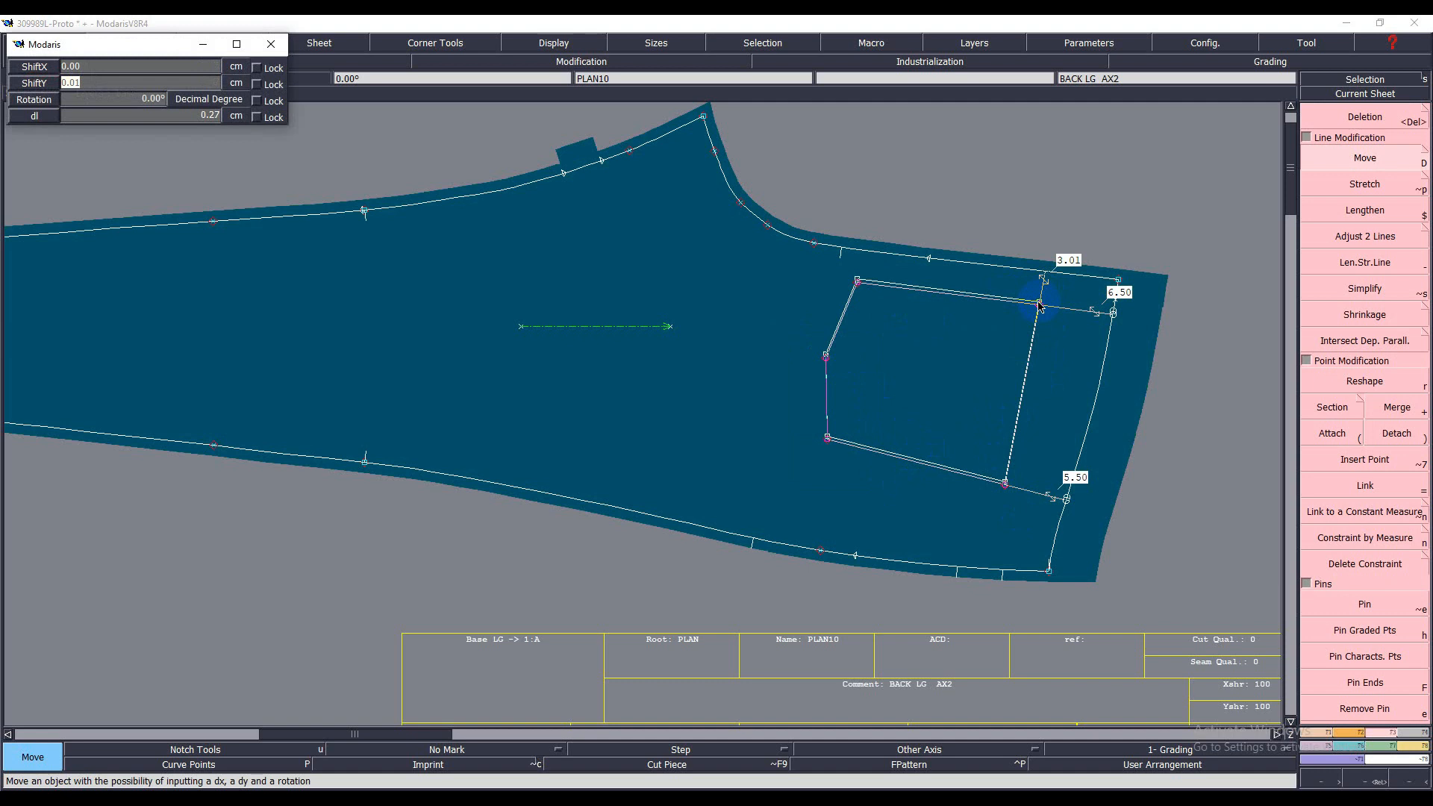
pyautogui.press('Return')
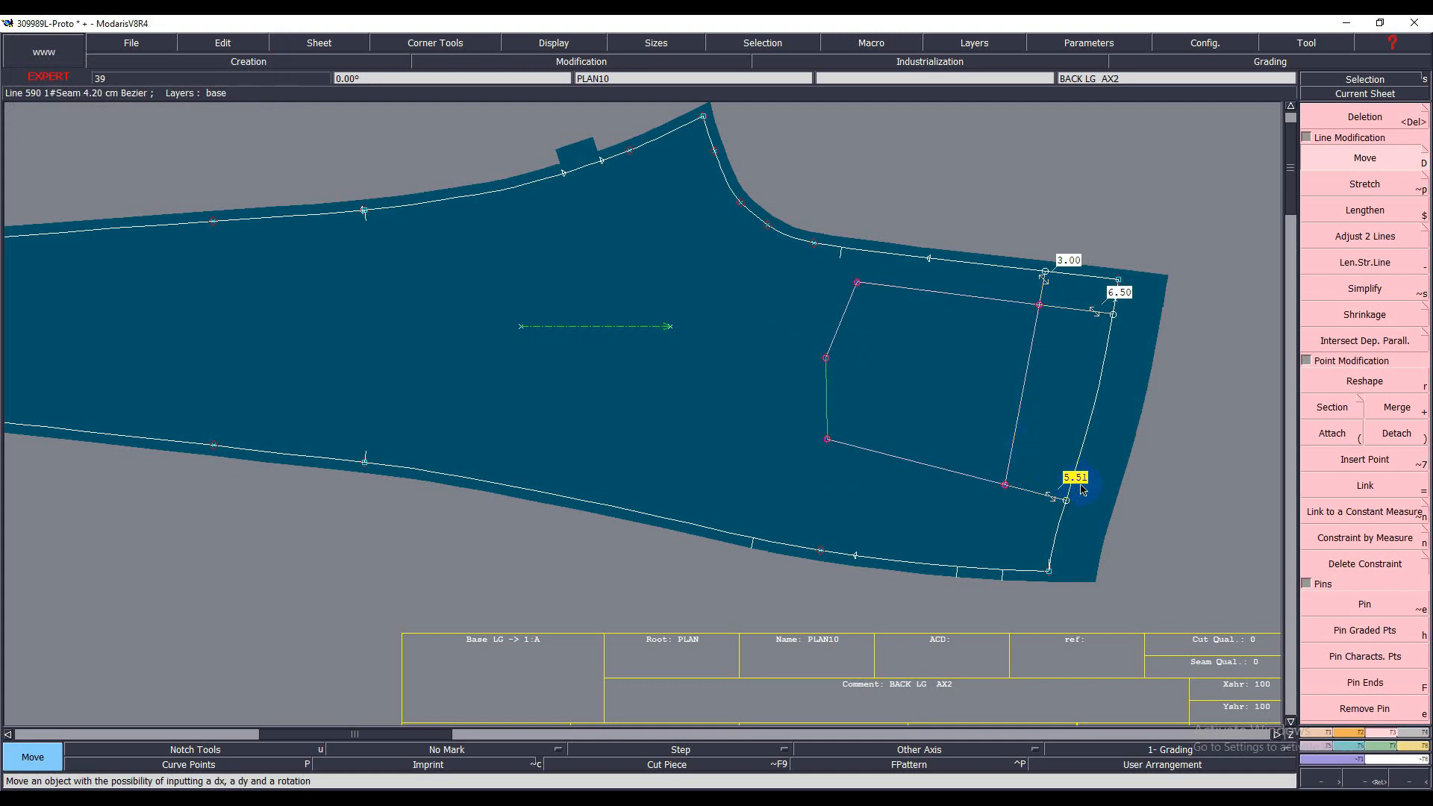
pyautogui.click(903, 397)
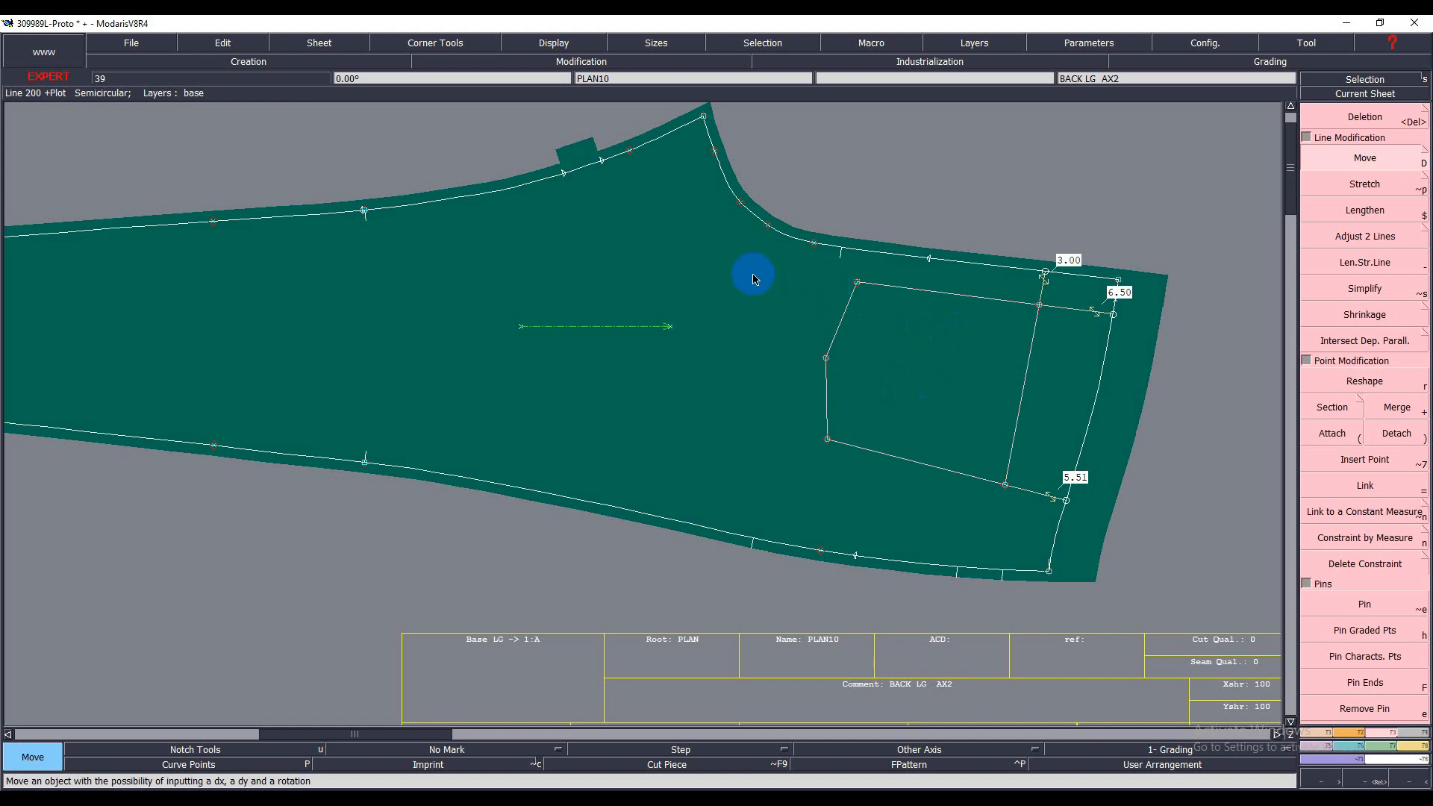
# - Stretch the pocket outline about its upper opening corner to bring the lower opening corner to 5.50 cm from the waist seam
pyautogui.moveTo(731, 274); pyautogui.dragTo(1027, 498)
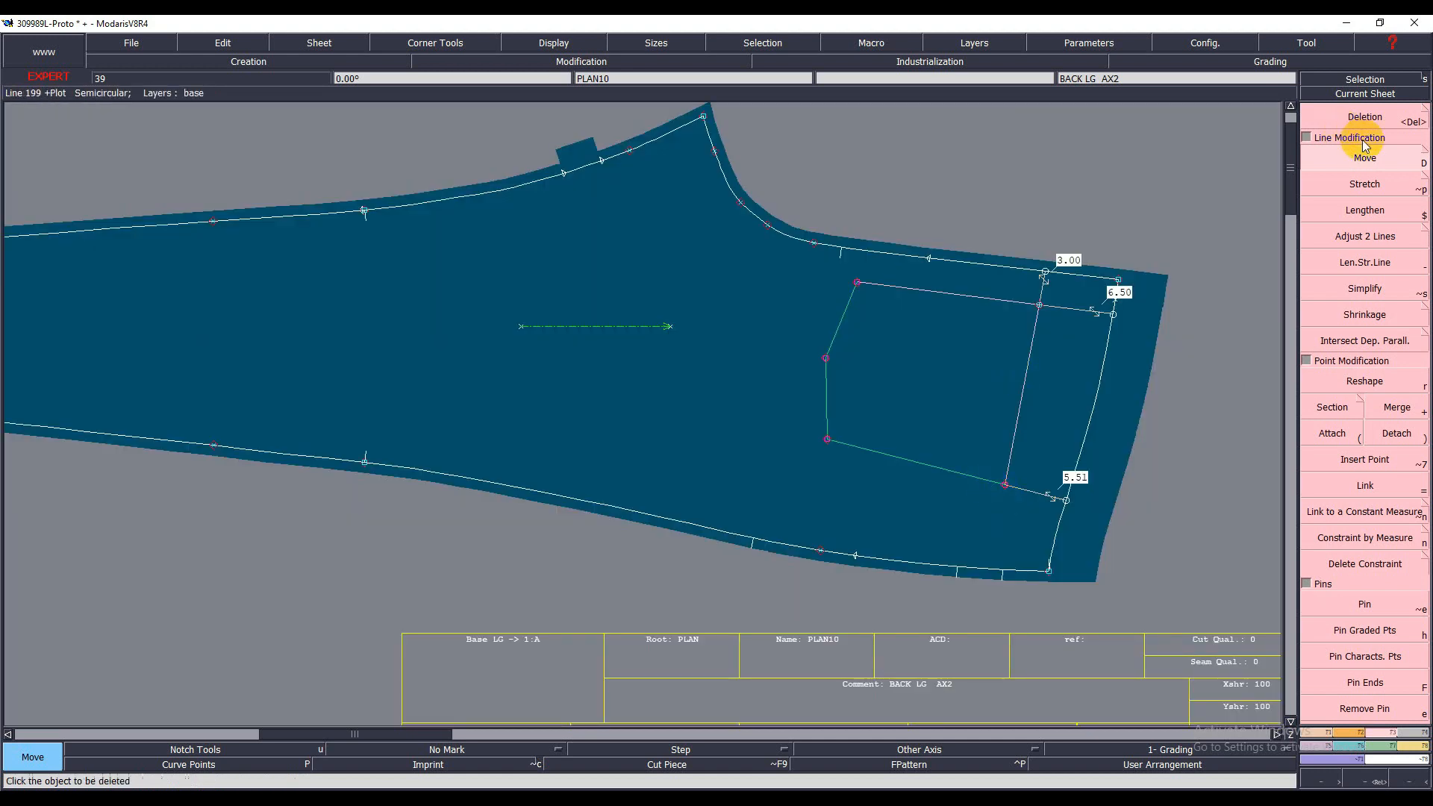
pyautogui.click(1322, 184)
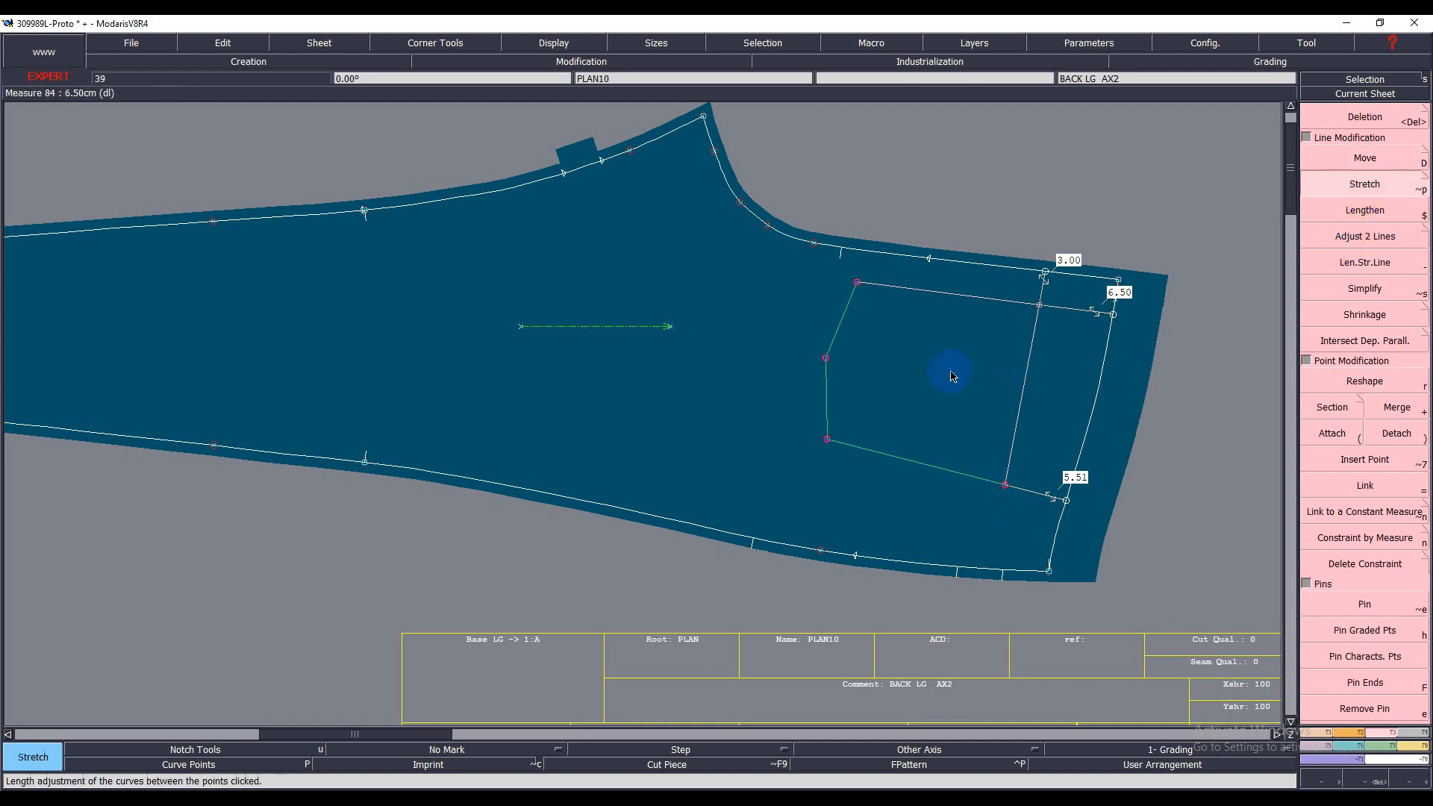
pyautogui.click(1040, 306)
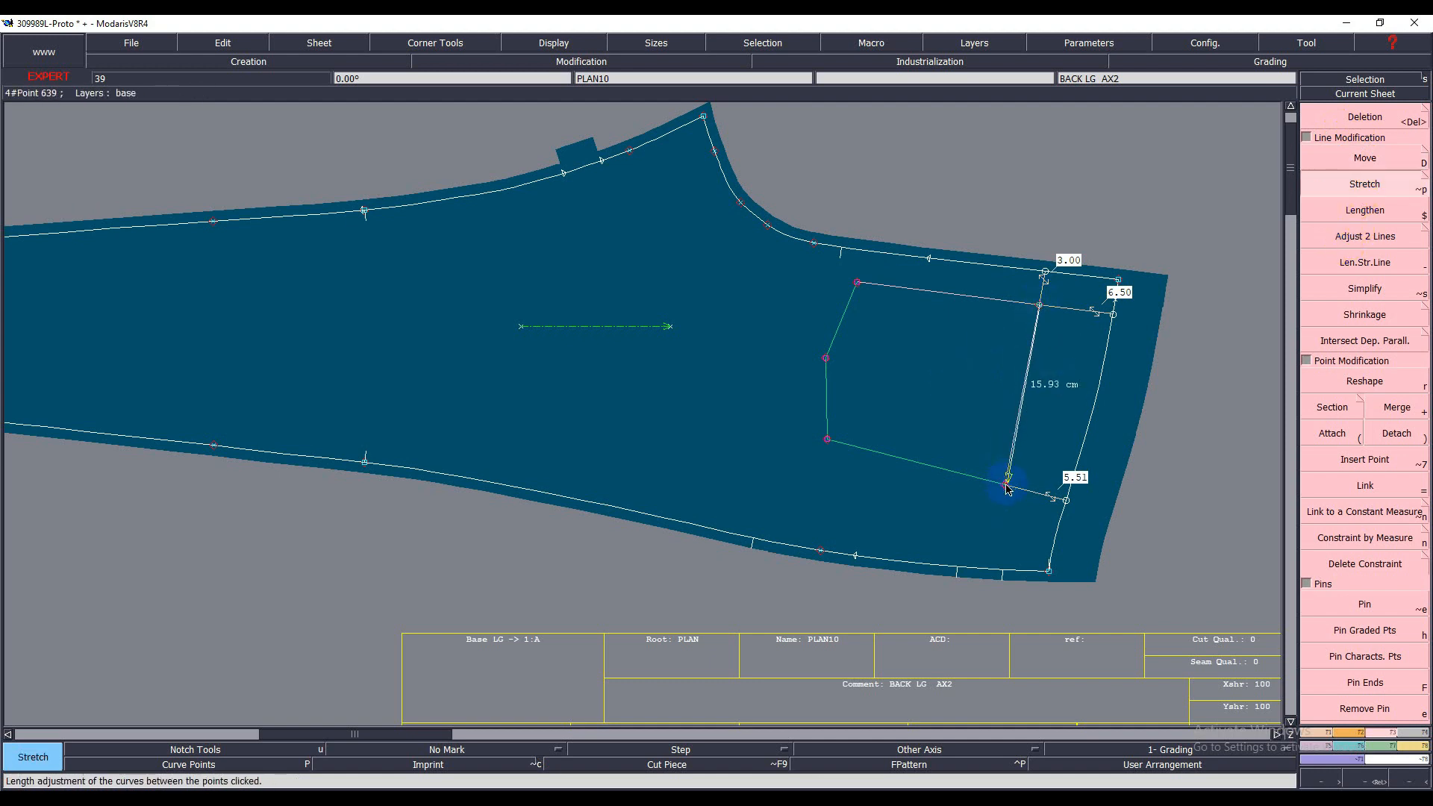
pyautogui.click(1007, 486)
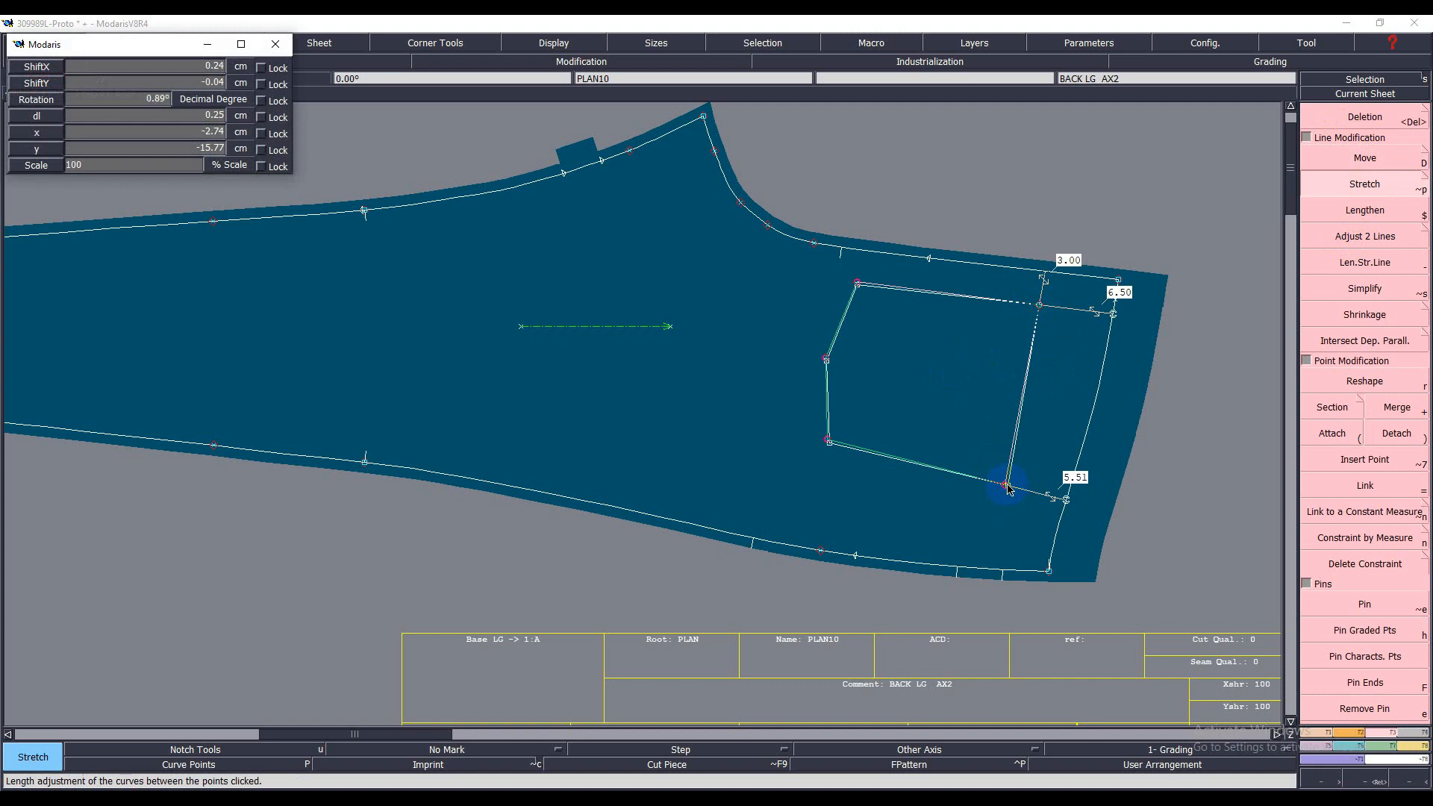
pyautogui.press('Down')
pyautogui.press('Return')
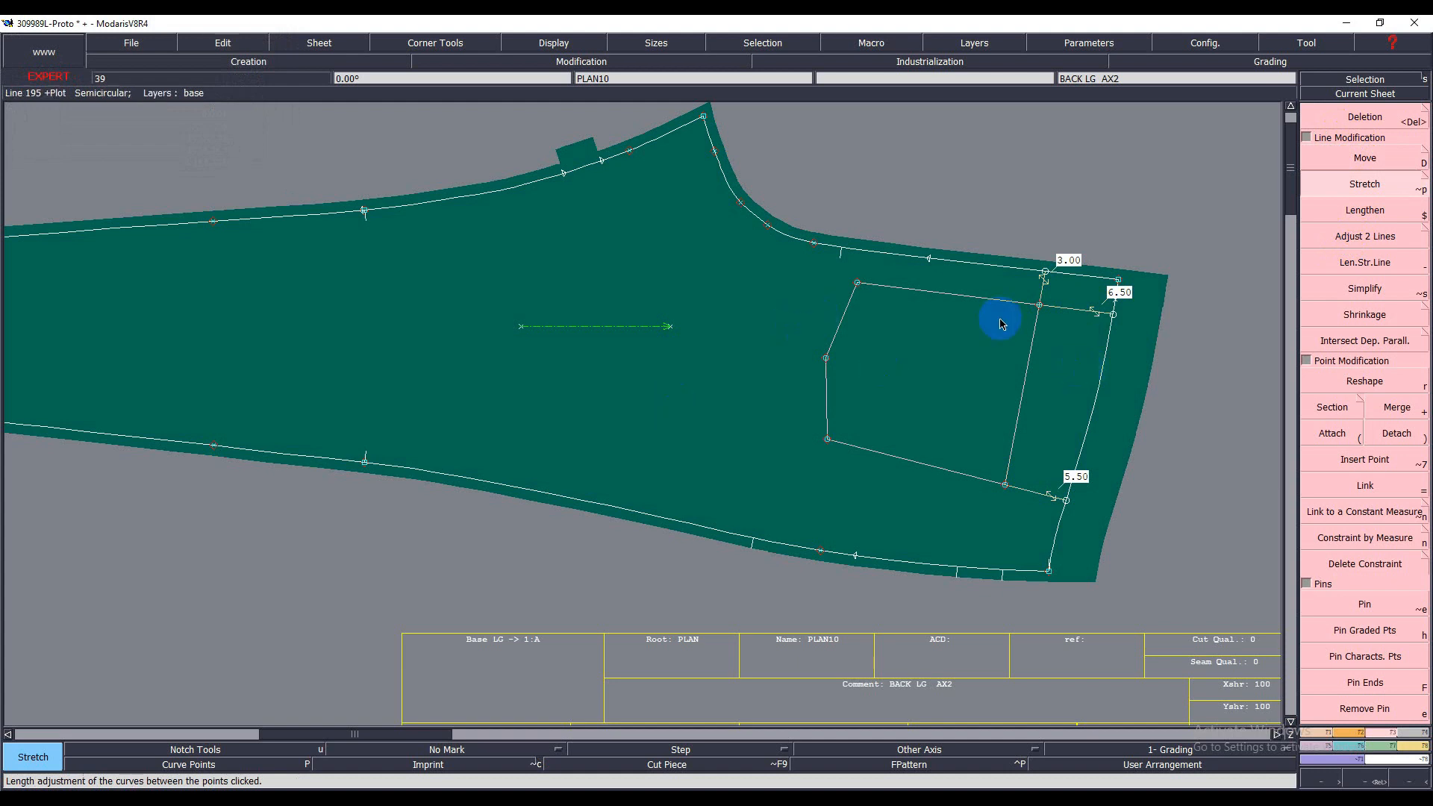
# - Display the back leg in all graded sizes and stack them at the pocket opening's intersection with the crotch seam
pyautogui.press('F10')
pyautogui.press('F12')
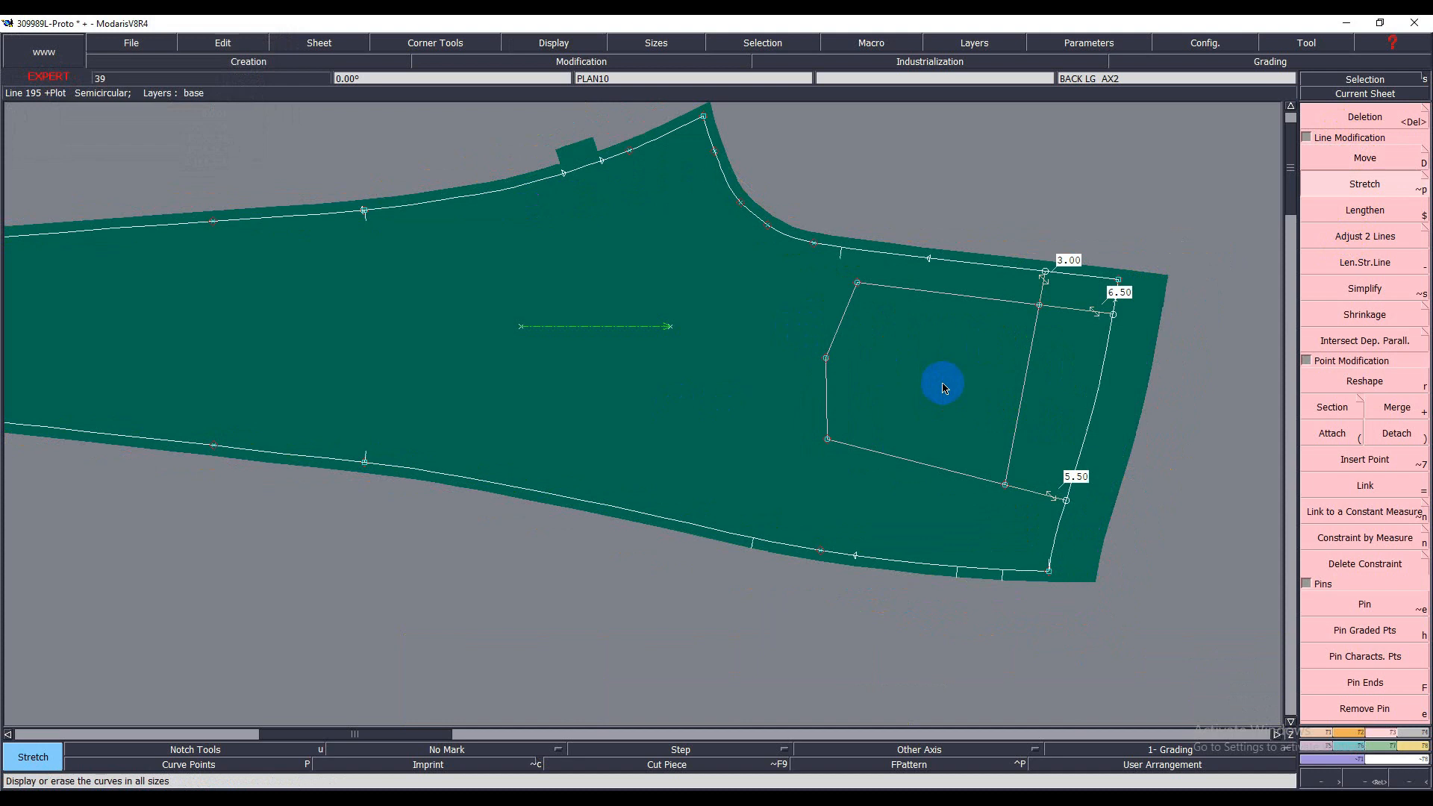
pyautogui.scroll(1, 1142, 415)
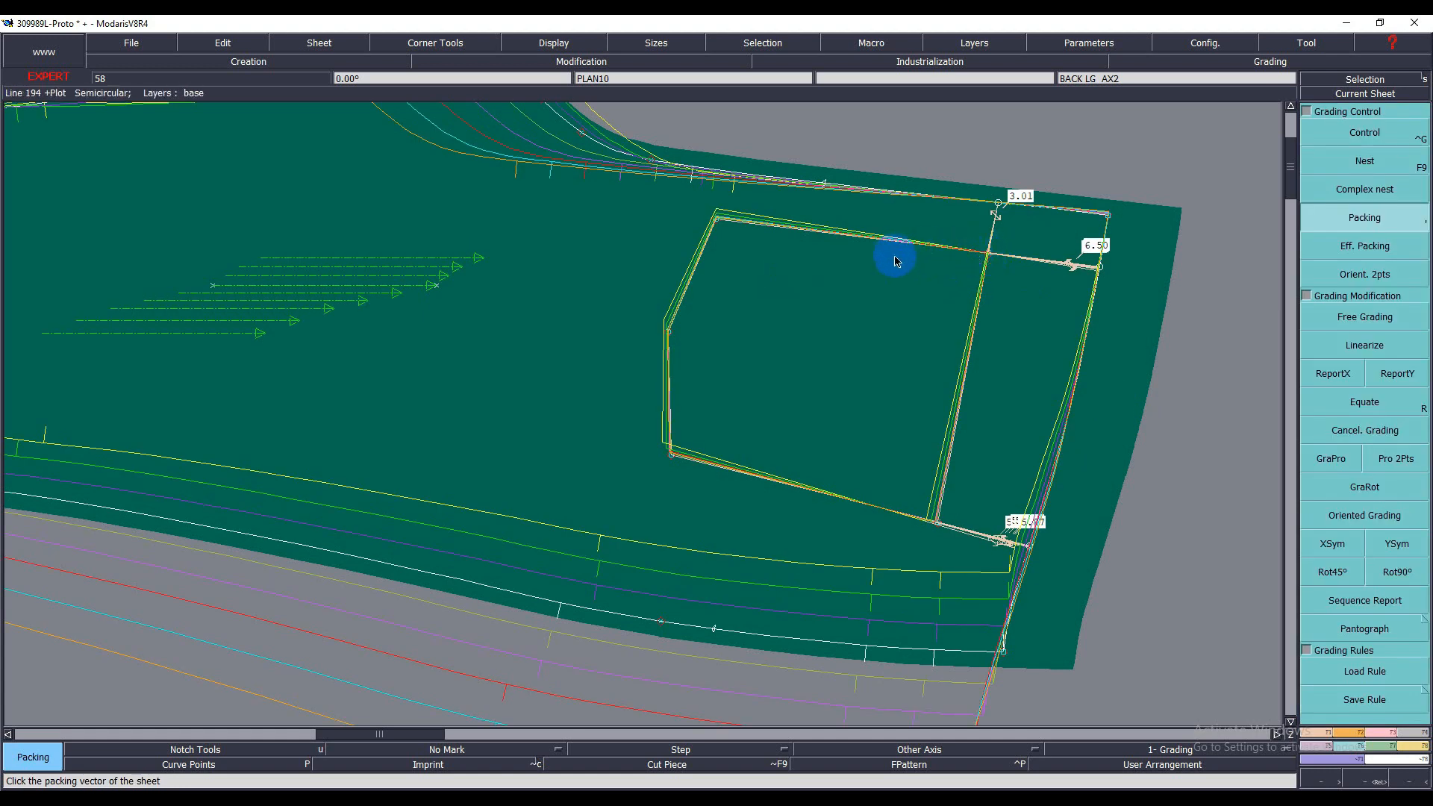
# - Set the Y grading of the pocket's upper opening corner to -0.5 cm for the S–M, L–XL, 2XL–3XL and 4XL–5XL breaks
pyautogui.click(1355, 137)
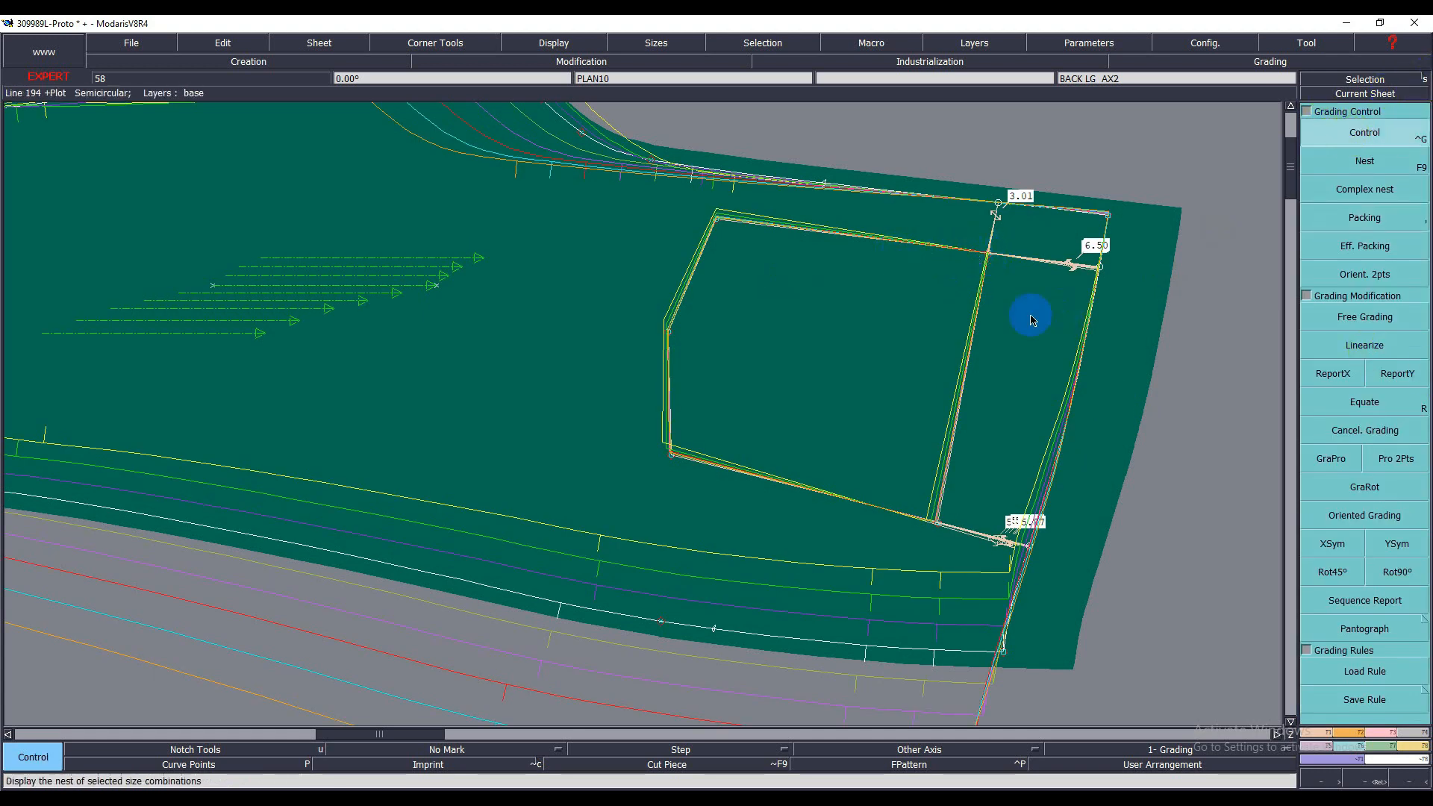
pyautogui.click(990, 256)
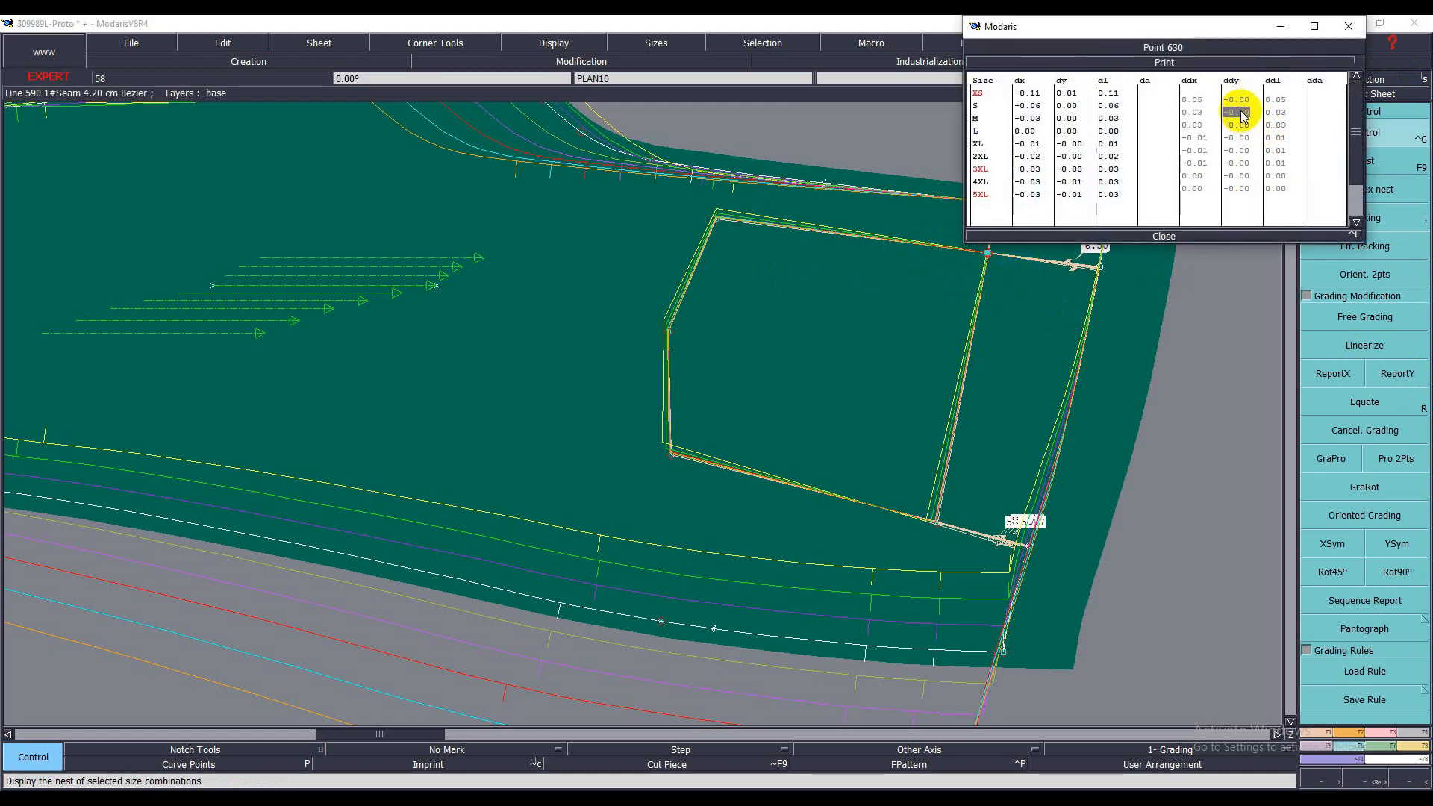
pyautogui.press('Return')
pyautogui.press('Return')
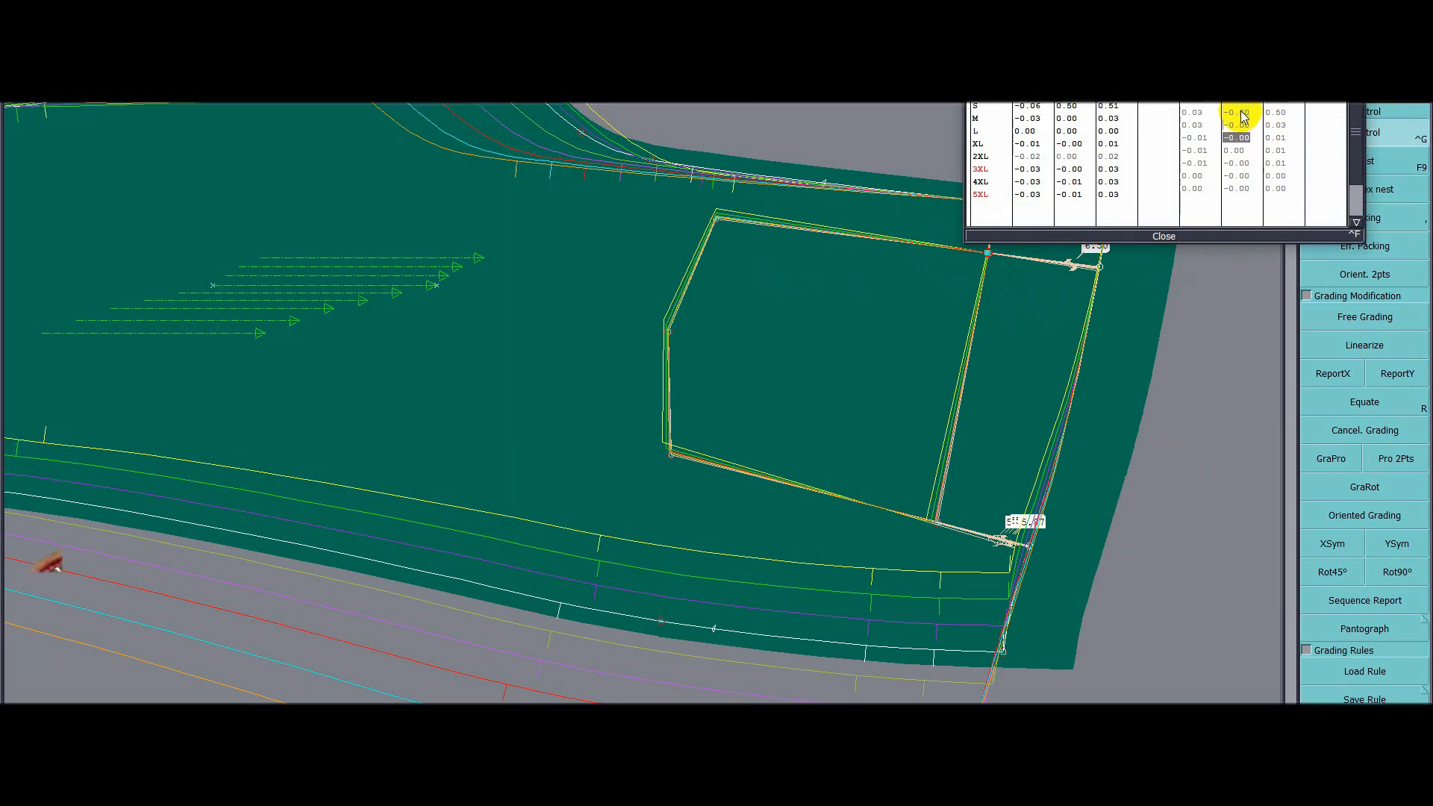
pyautogui.write('-0.')
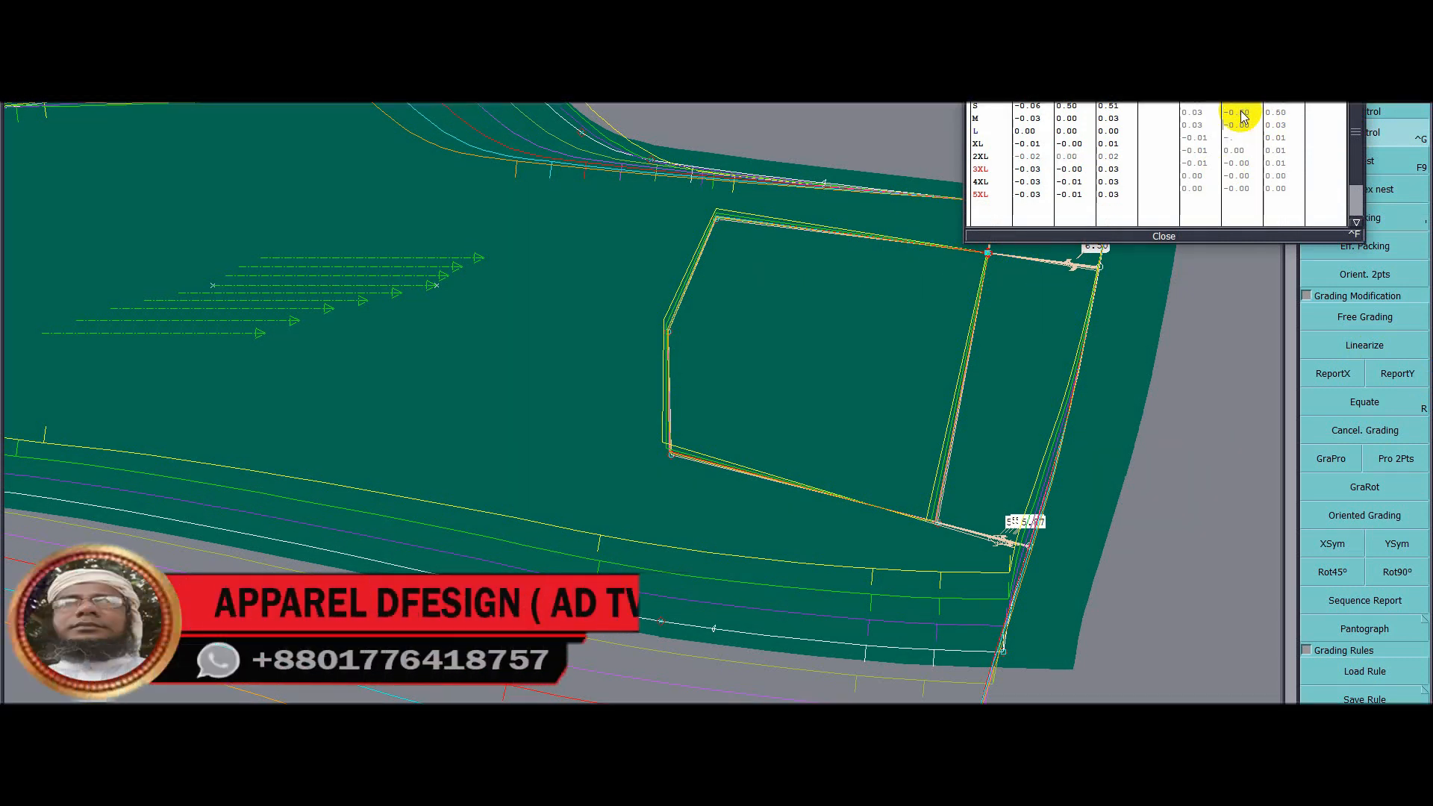
pyautogui.write('5')
pyautogui.press('Return')
pyautogui.write('-0.5')
pyautogui.press('Return')
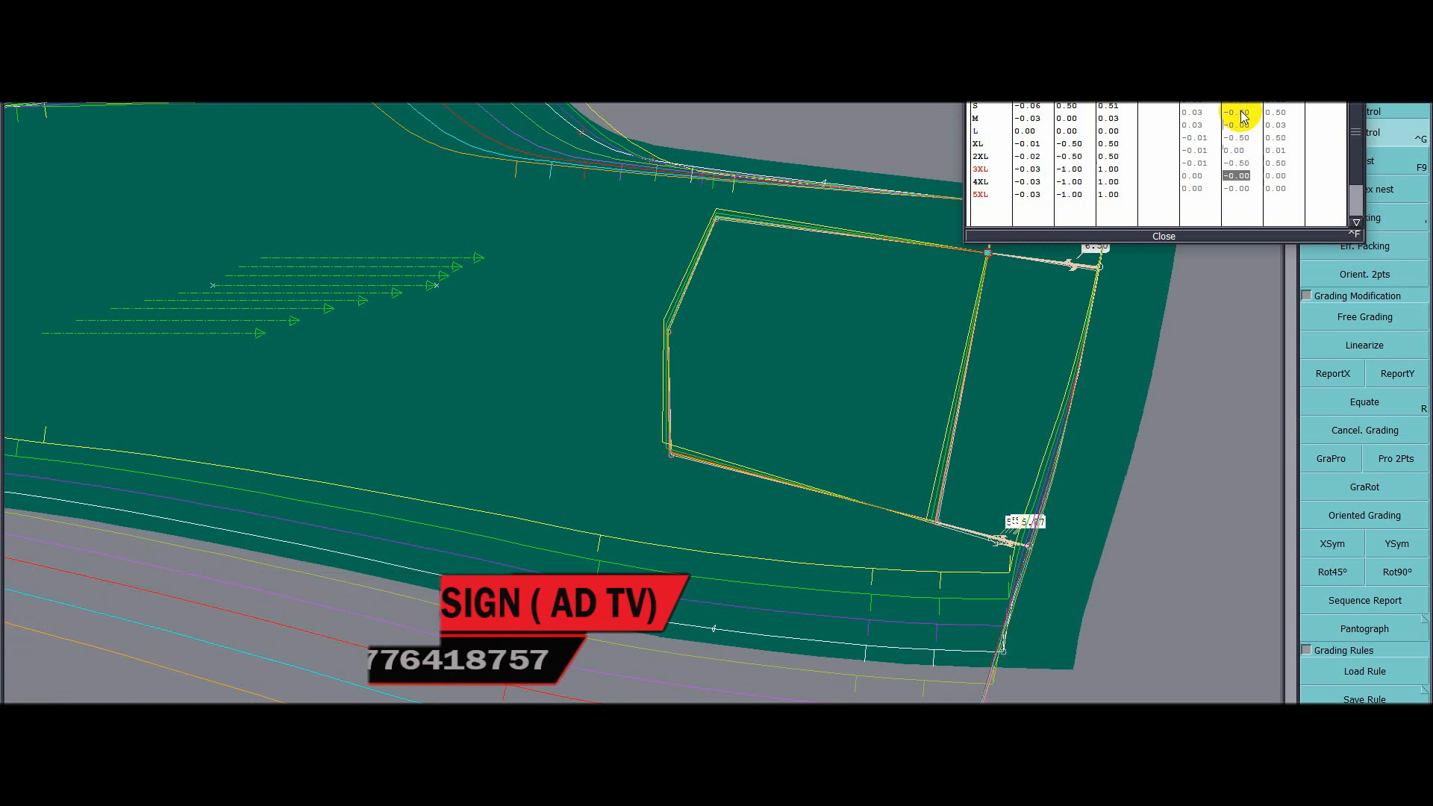
pyautogui.press('Return')
pyautogui.write('-')
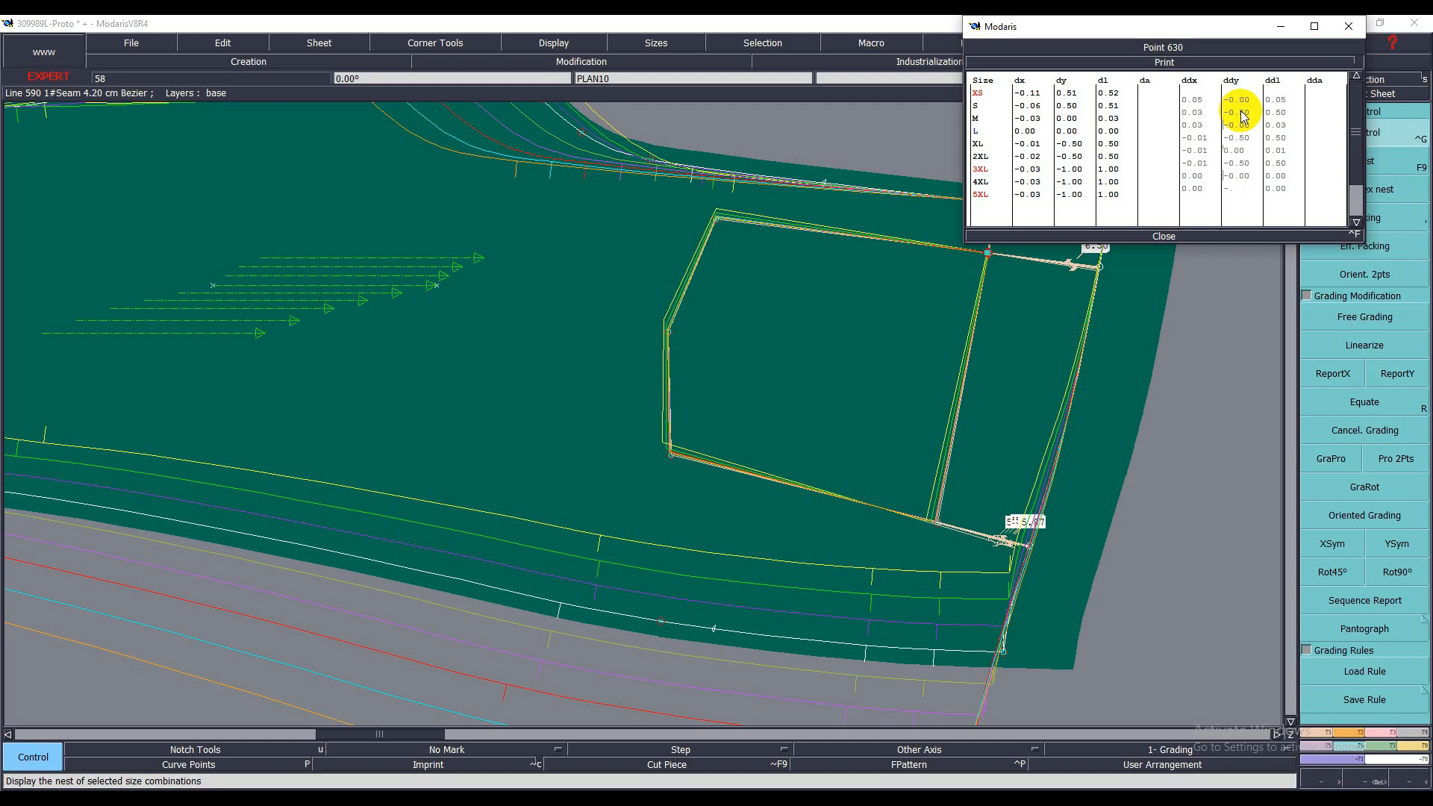
pyautogui.write('.5')
pyautogui.press('Return')
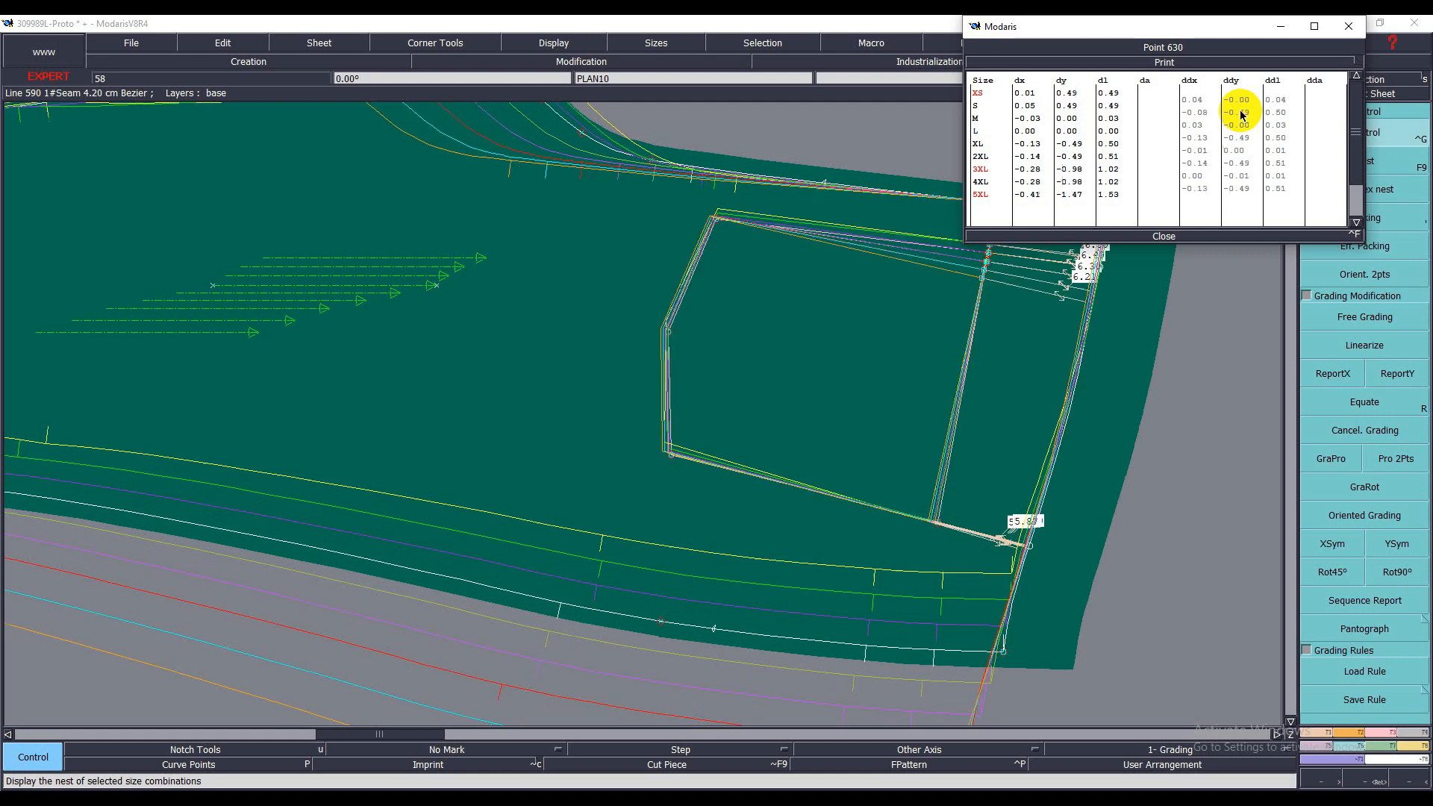
pyautogui.click(1164, 235)
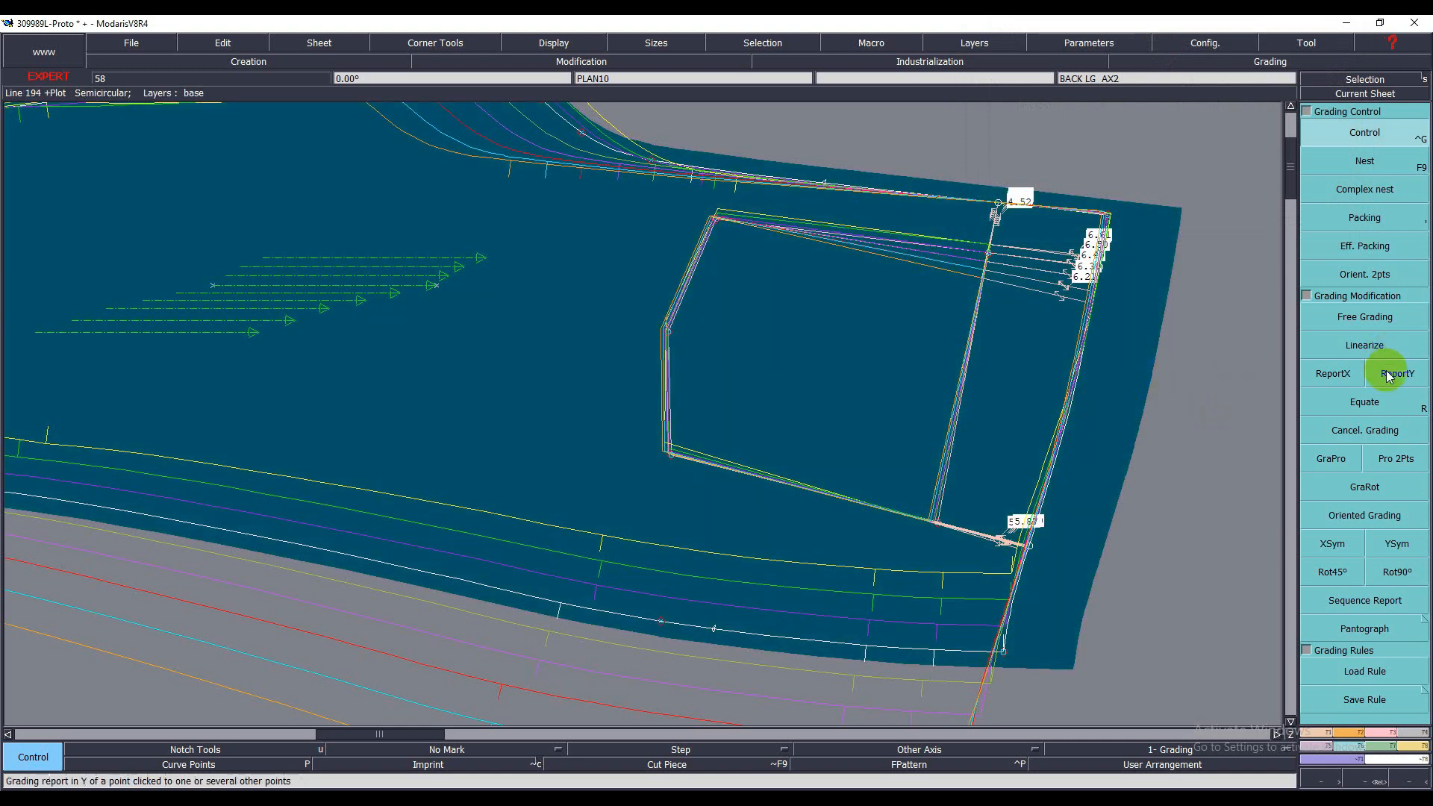
# - Report the Y grading of the upper opening corner to the pocket corner at the other end of the upper side edge
pyautogui.click(1389, 375)
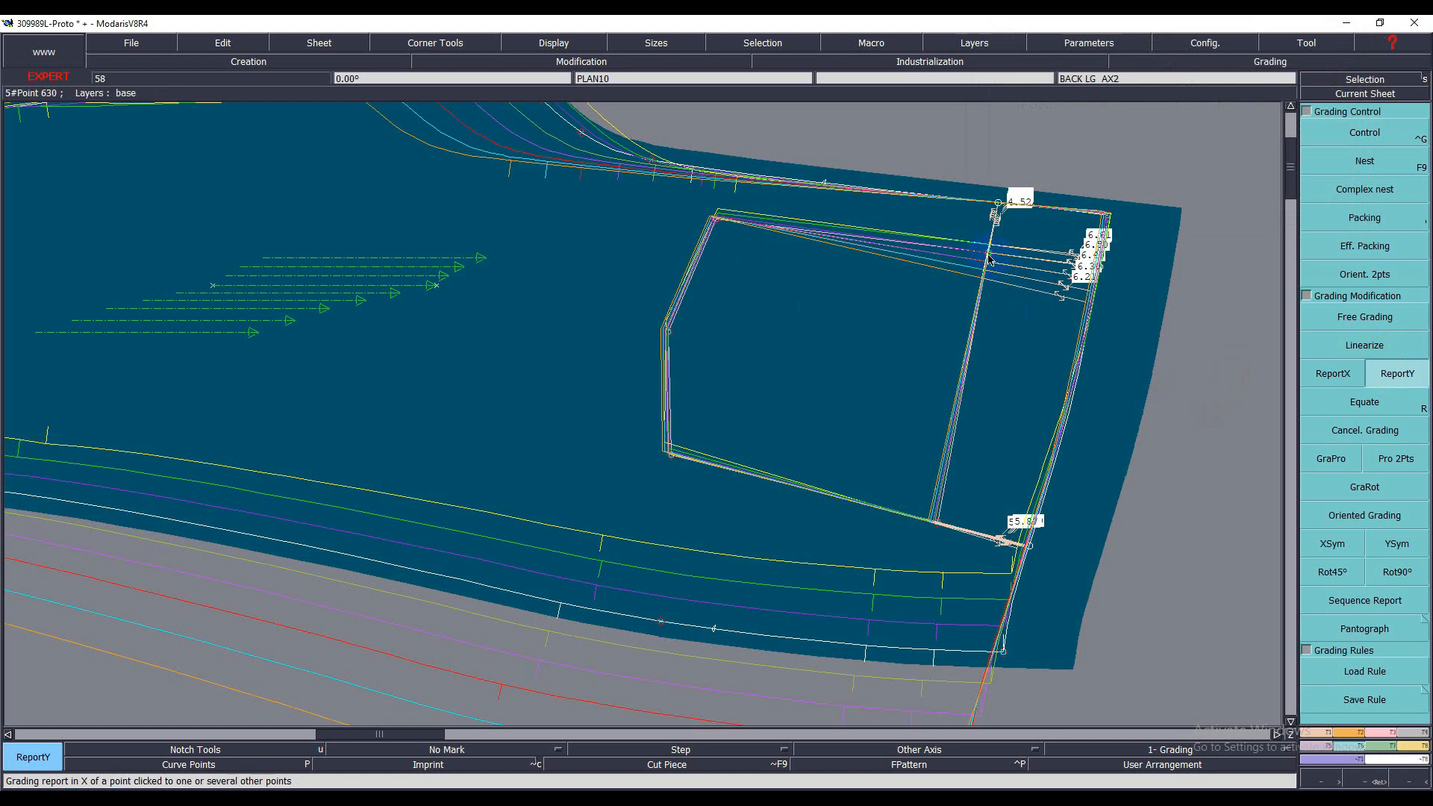
pyautogui.click(721, 223)
pyautogui.click(773, 277)
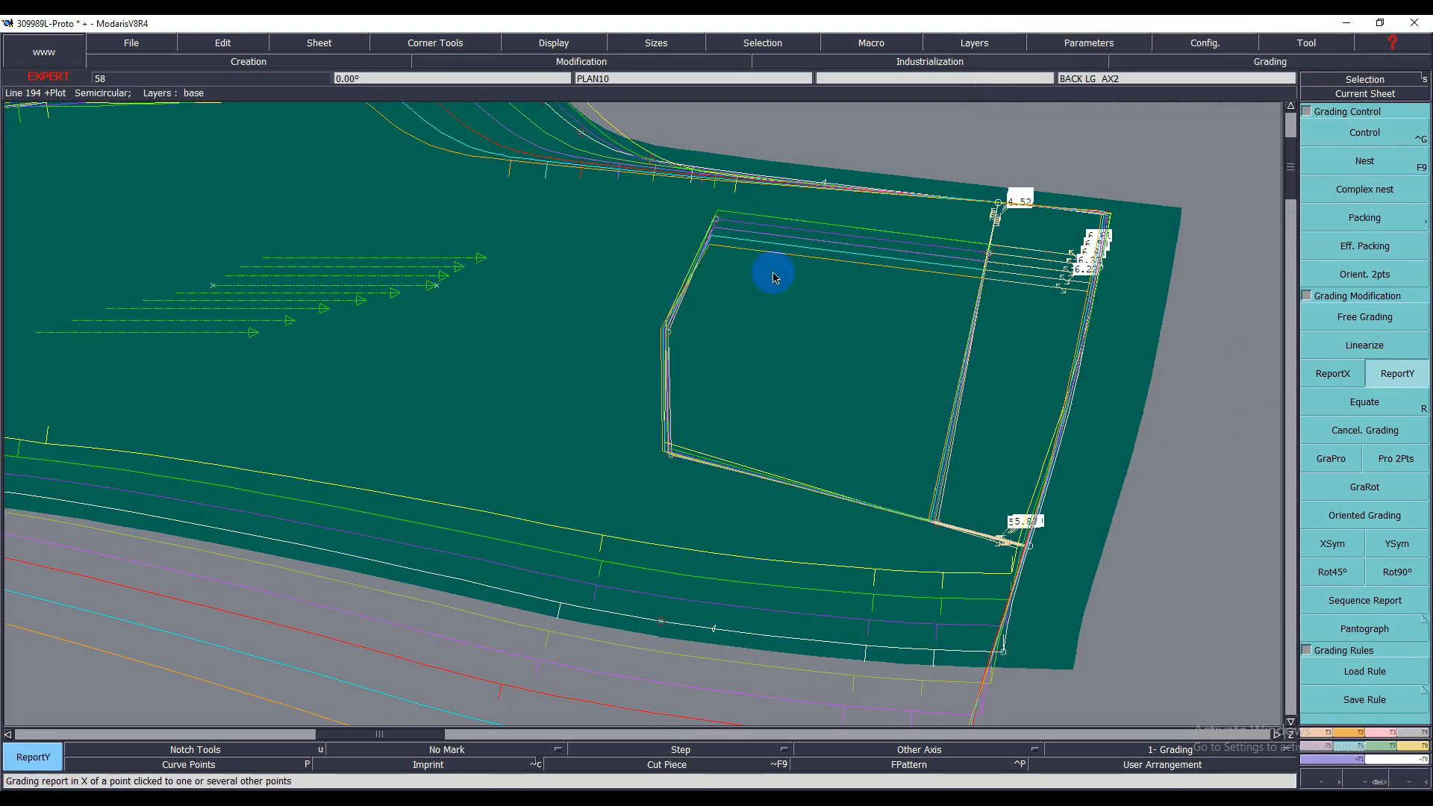
# - Unstack the graded sizes and restack them at the upper side edge's intersection with the waist seam
pyautogui.click(1368, 218)
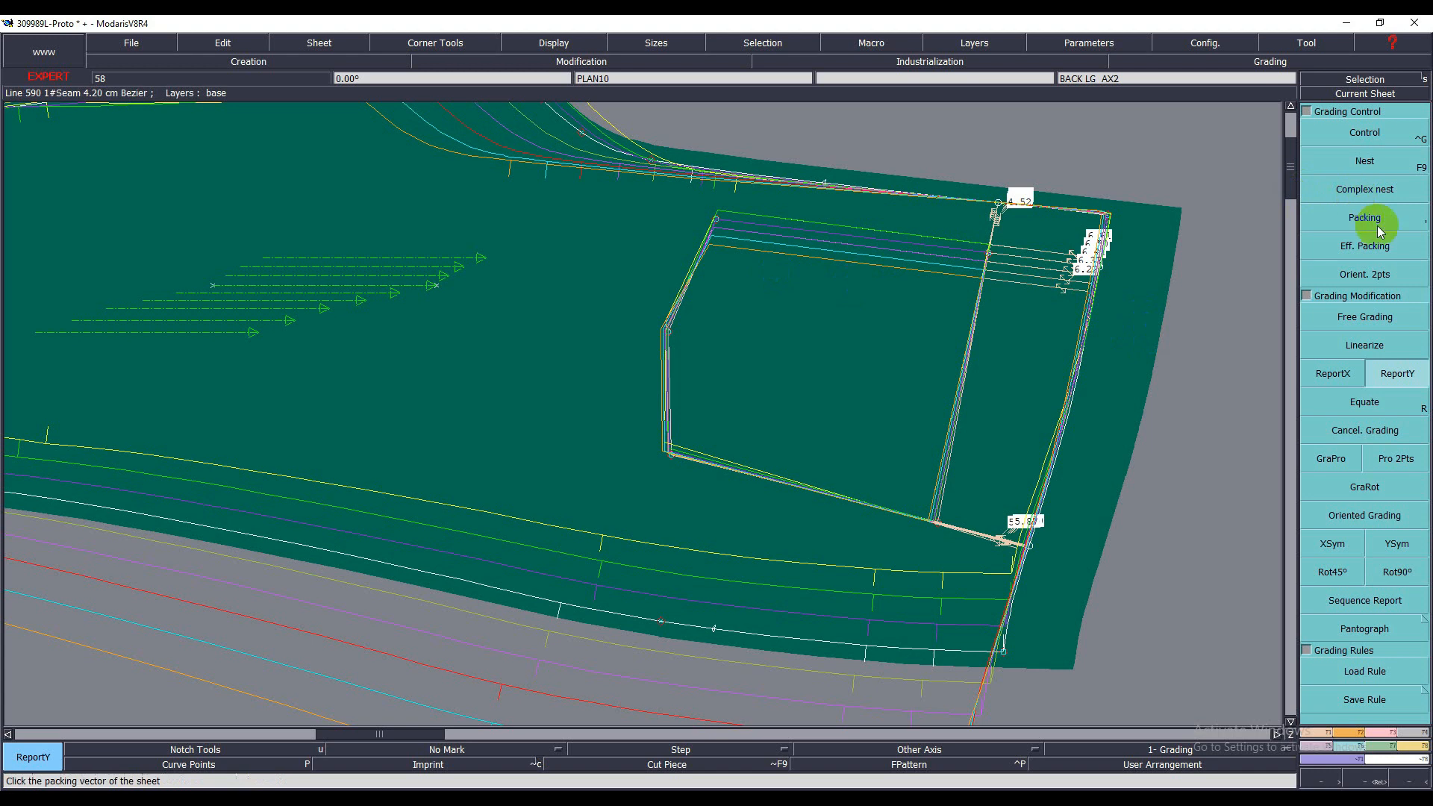
pyautogui.click(890, 300)
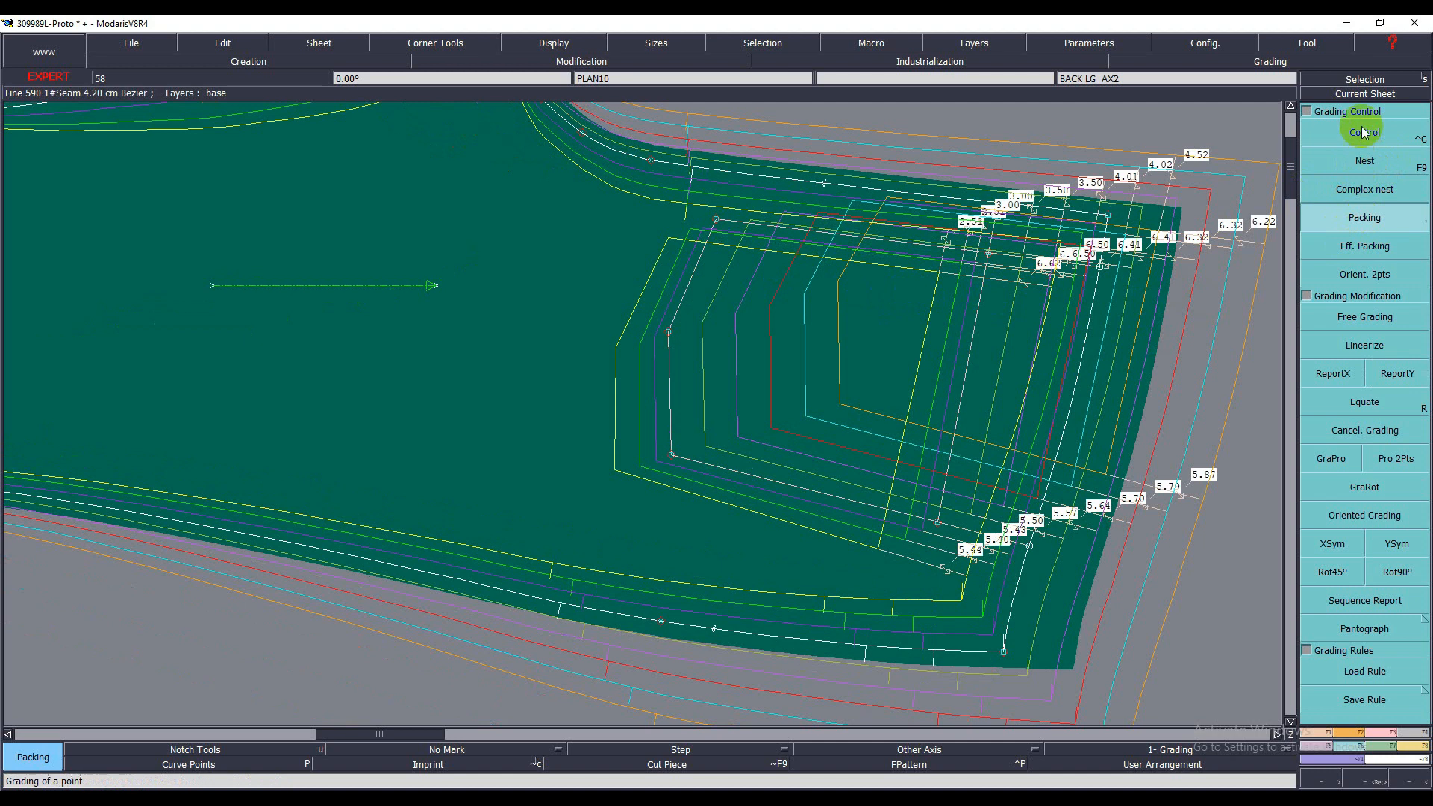
pyautogui.click(1078, 309)
pyautogui.click(1097, 269)
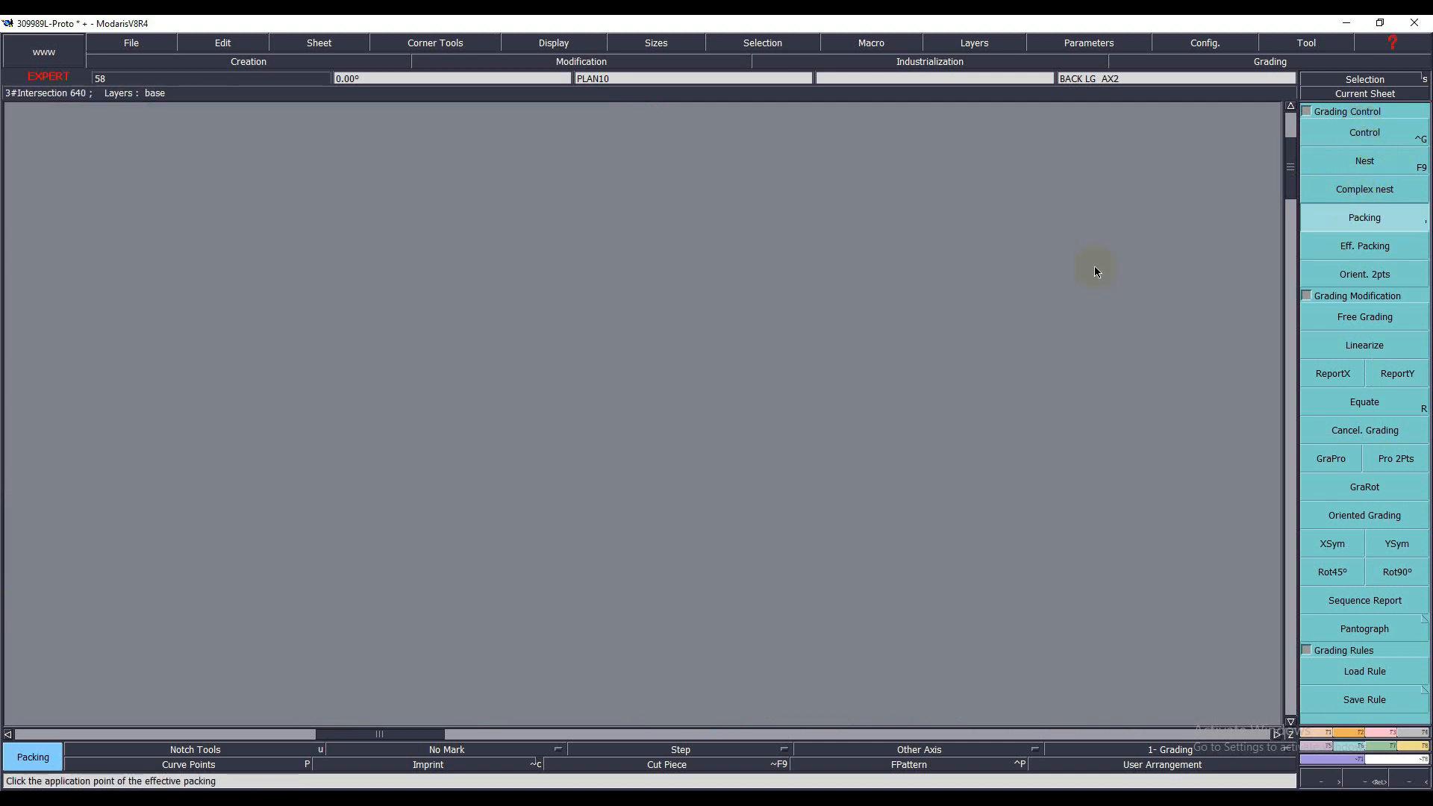
# - Set the X grading of the pocket's upper opening corner to -0.5 cm for the S–M, L–XL, 2XL–3XL and 4XL–5XL breaks
pyautogui.click(1390, 137)
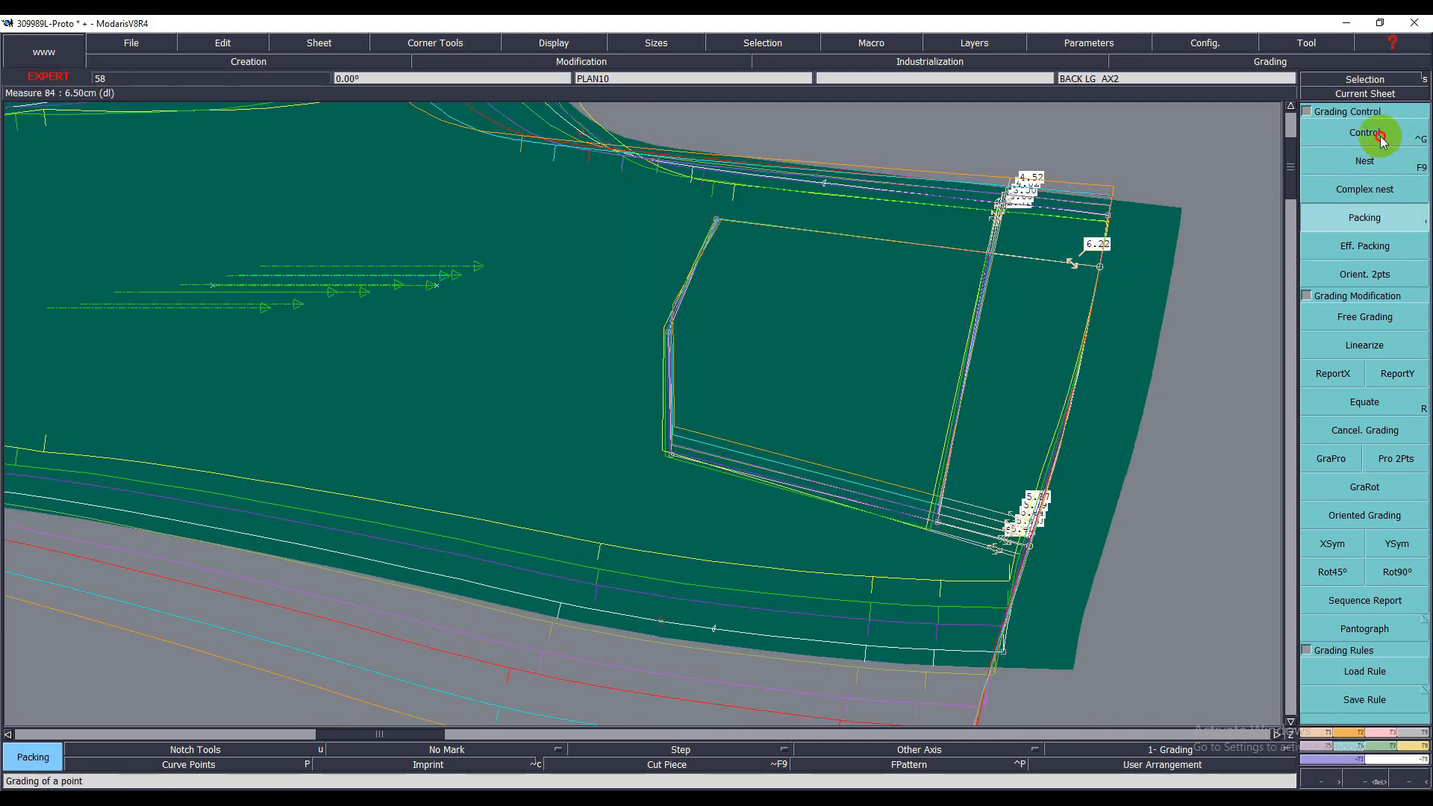
pyautogui.click(990, 261)
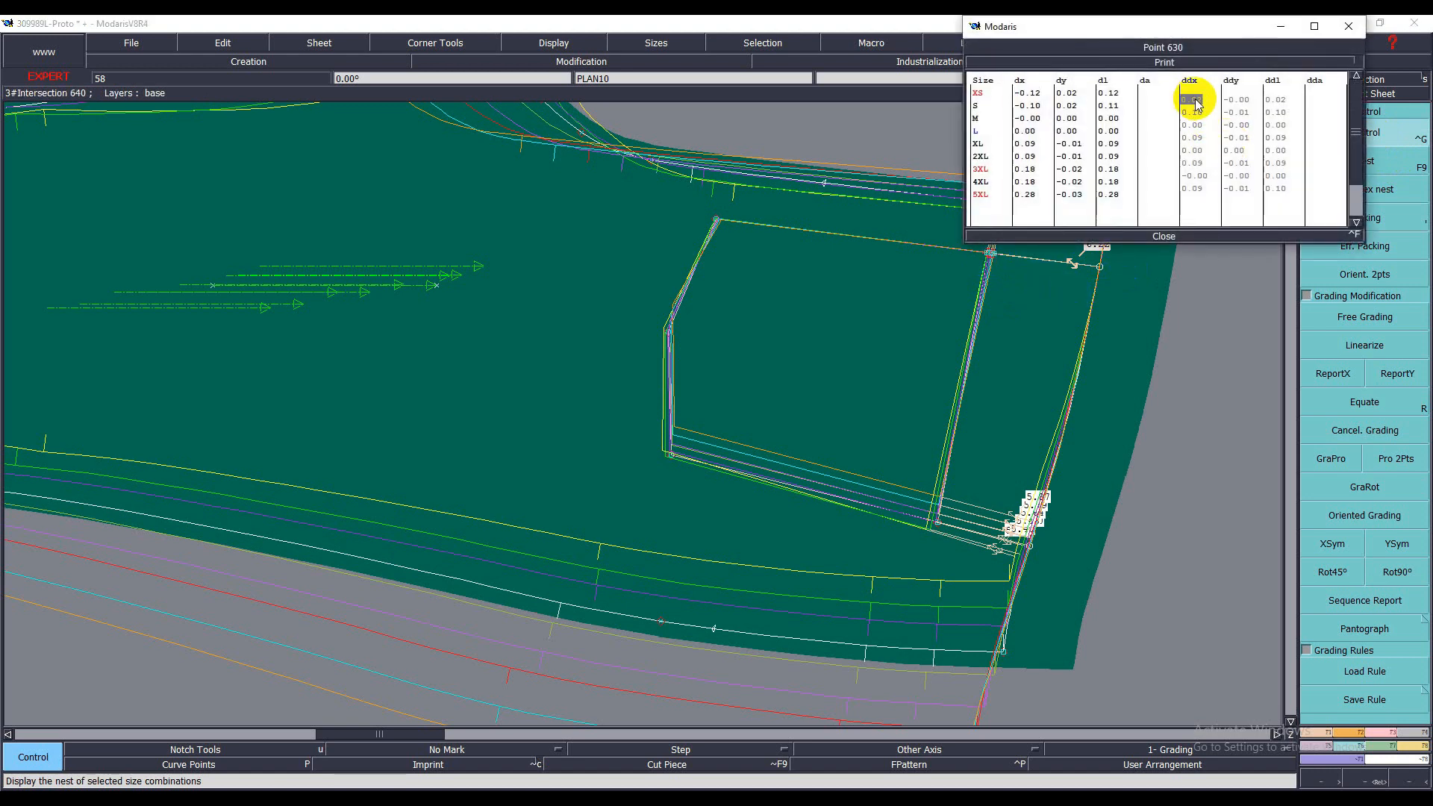
pyautogui.write('0')
pyautogui.press('Return')
pyautogui.write('-0.5')
pyautogui.press('Return')
pyautogui.press('Return')
pyautogui.write('-.5')
pyautogui.press('Return')
pyautogui.press('Return')
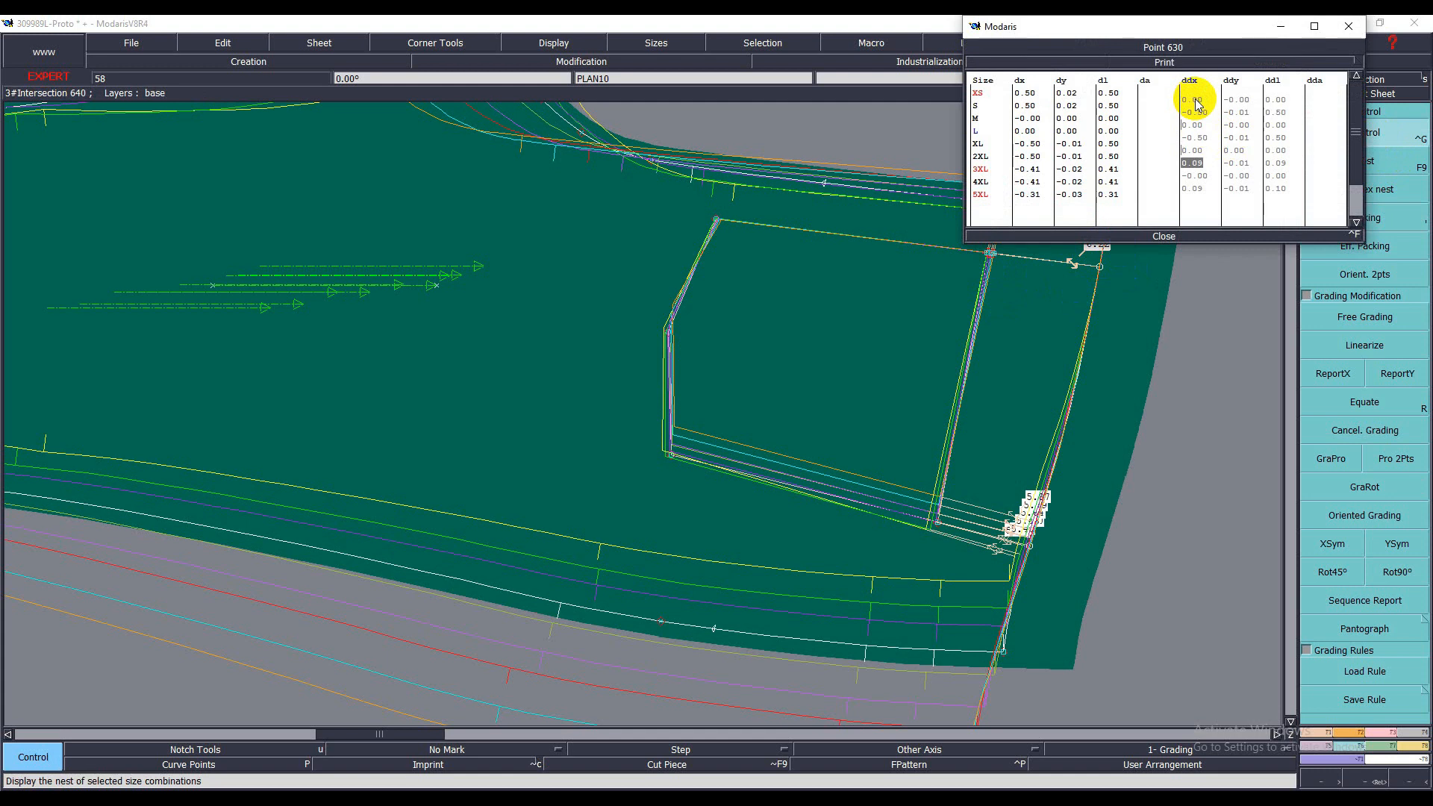
pyautogui.write('-.5')
pyautogui.press('Return')
pyautogui.press('Return')
pyautogui.write('-')
pyautogui.press('Return')
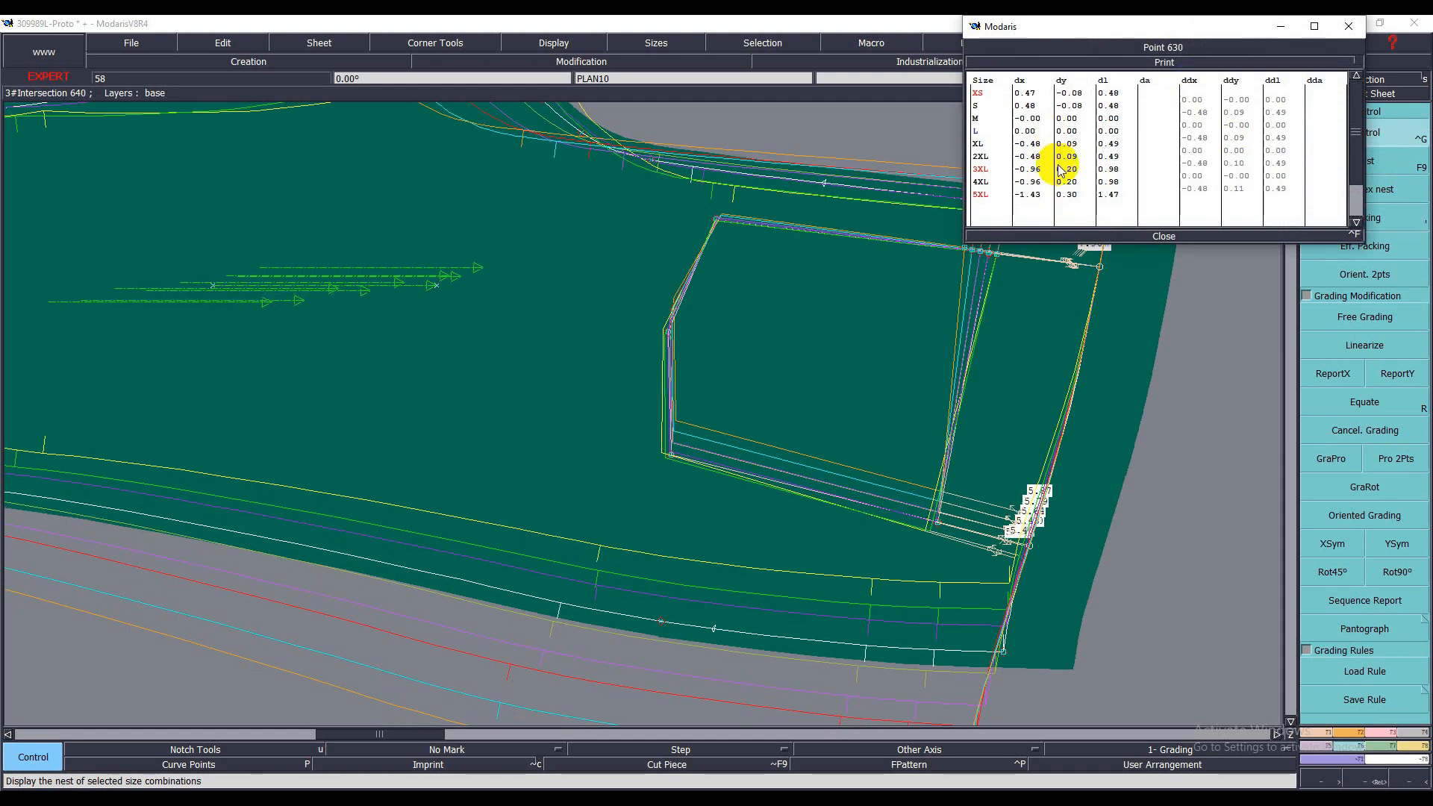
pyautogui.click(1175, 238)
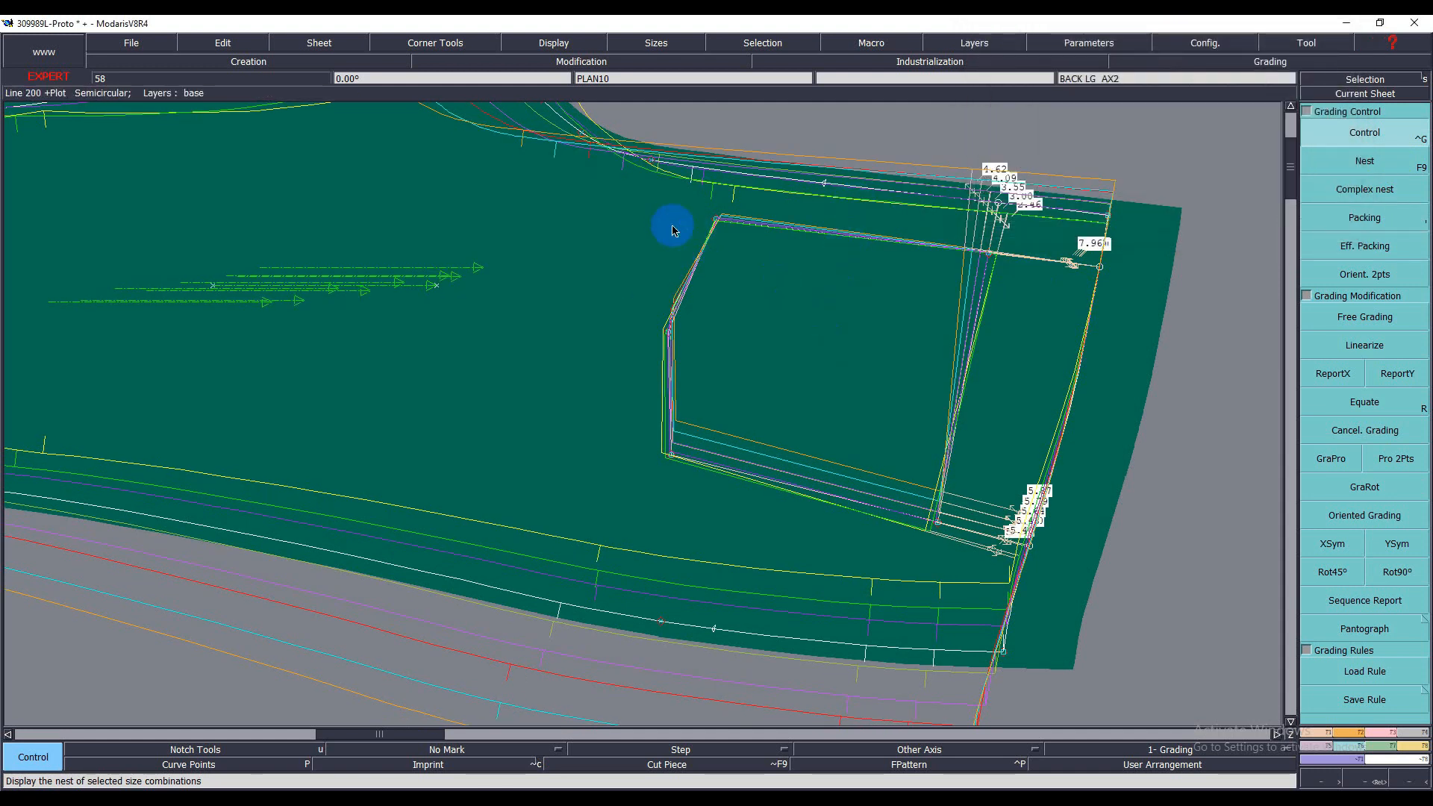
# - Report the X grading of the upper opening corner to the pocket corner at the other end of the upper side edge
pyautogui.moveTo(669, 212); pyautogui.dragTo(780, 251)
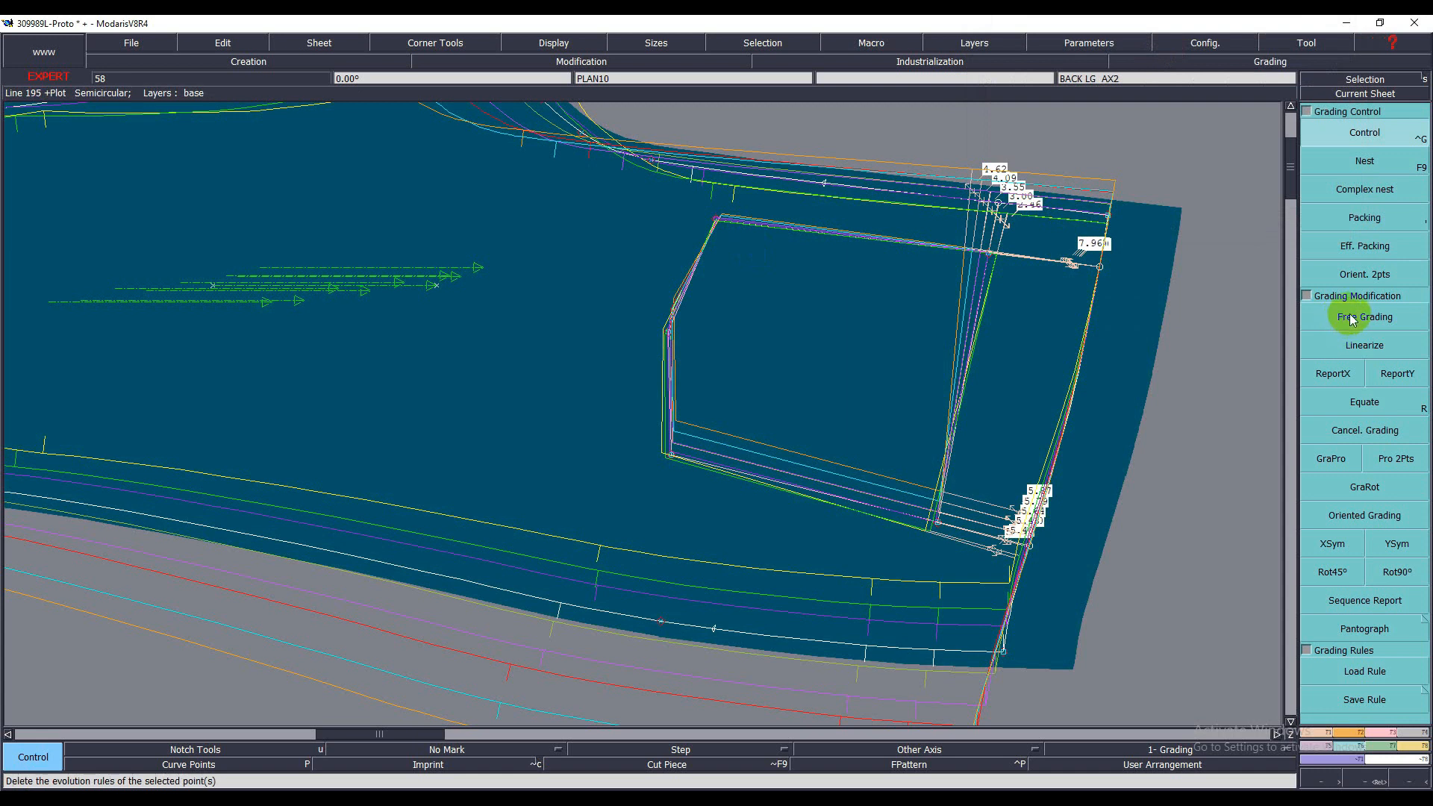
pyautogui.click(1378, 373)
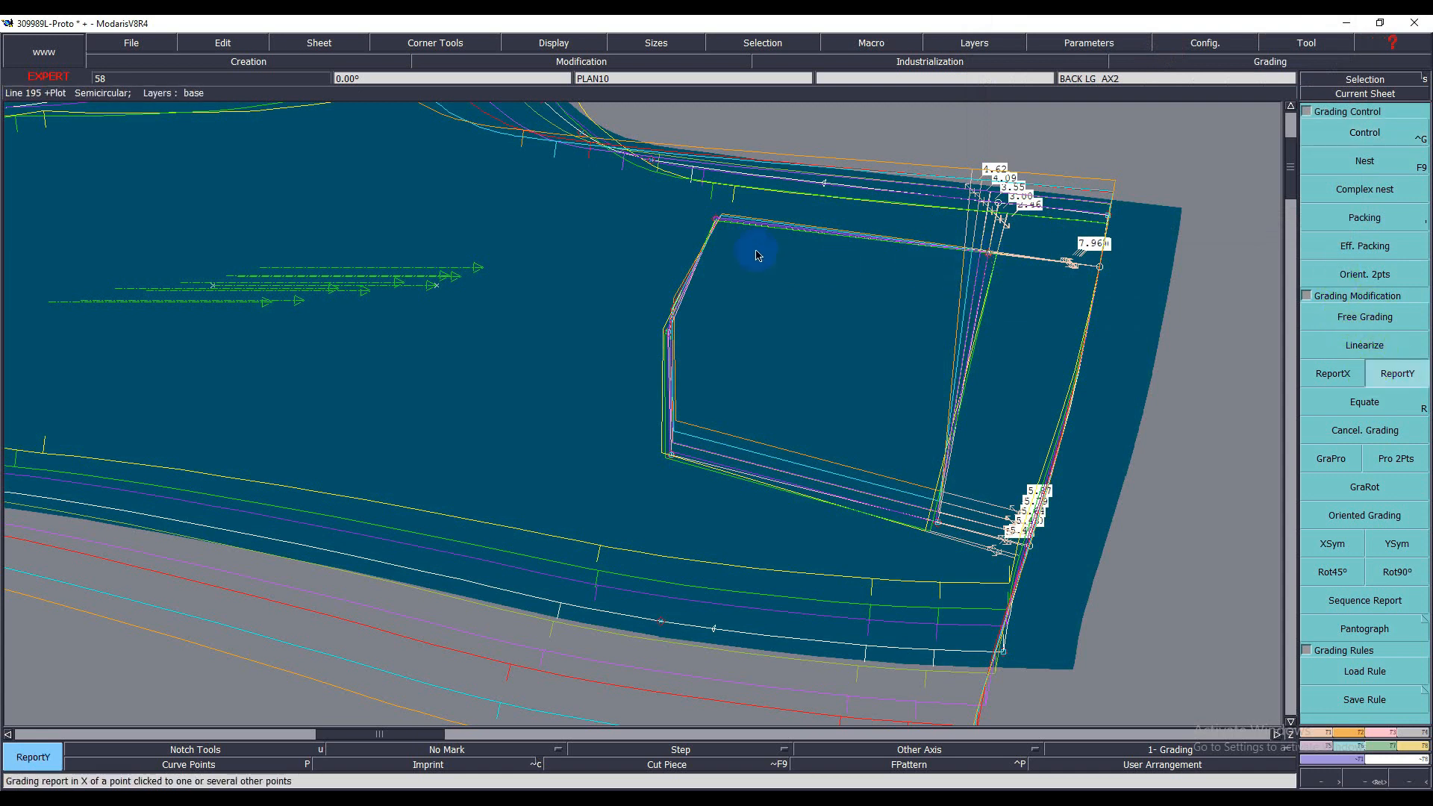
pyautogui.click(1318, 373)
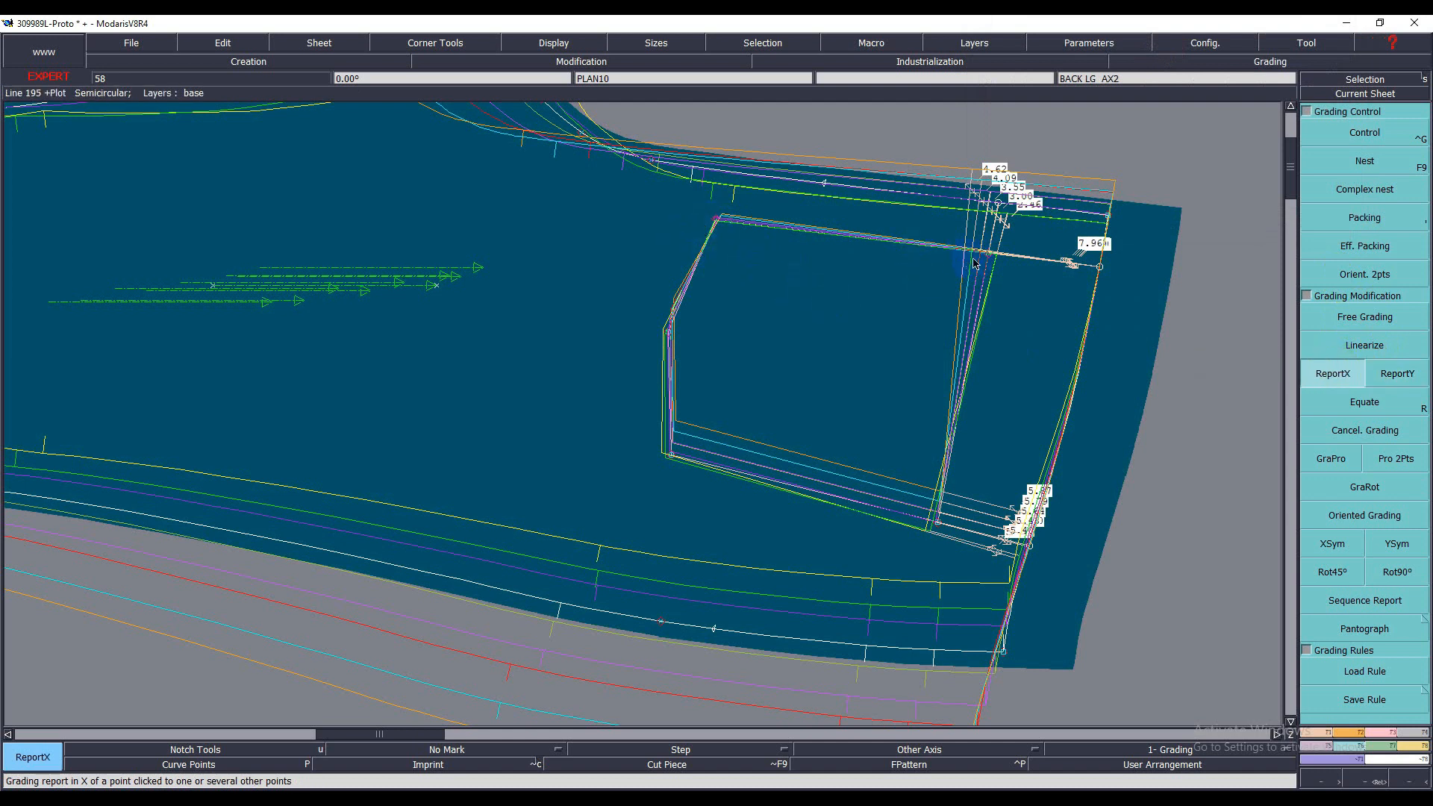
pyautogui.click(715, 218)
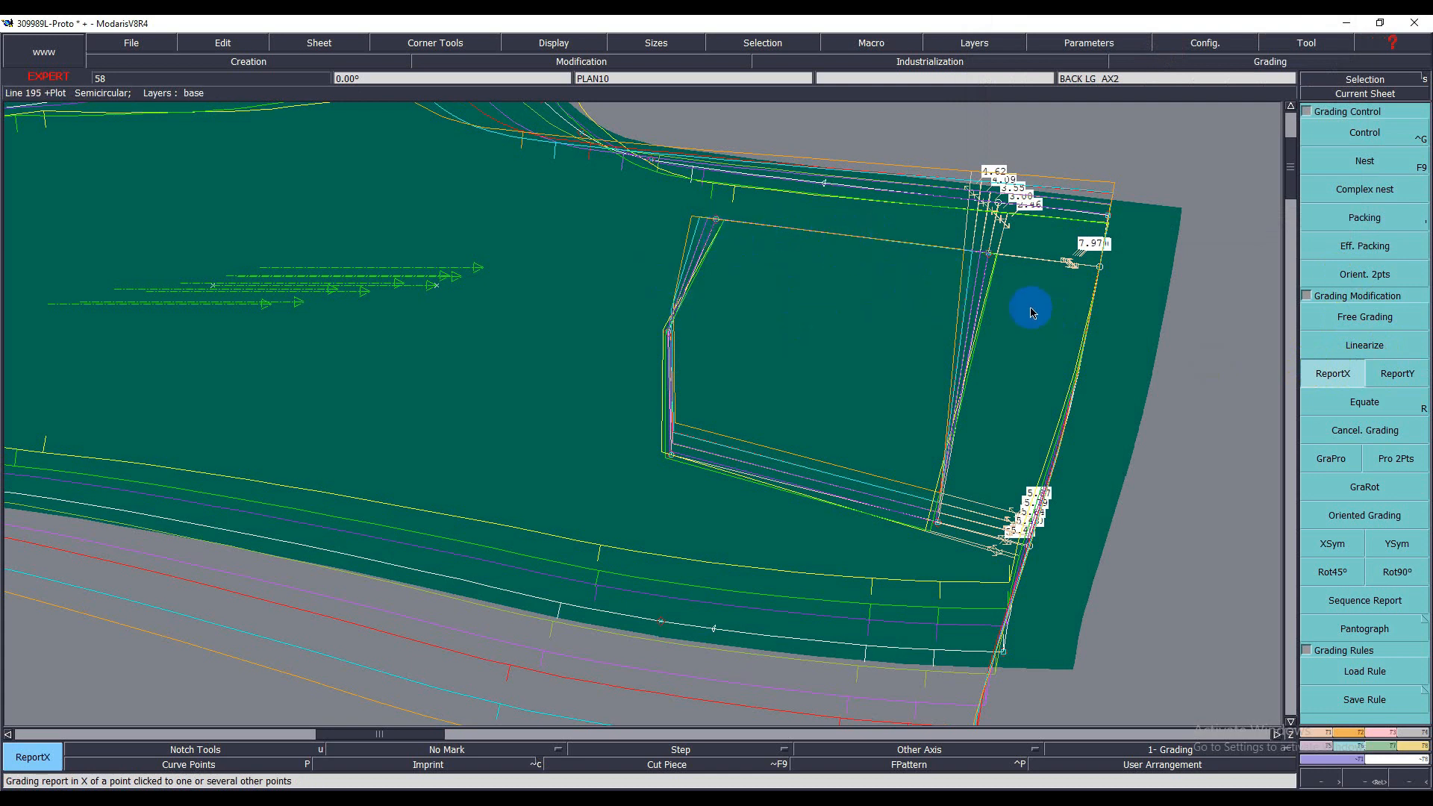
# - Stack the graded sizes at the upper opening corner and zero the lower opening corner's X grading for all size breaks
pyautogui.click(1362, 217)
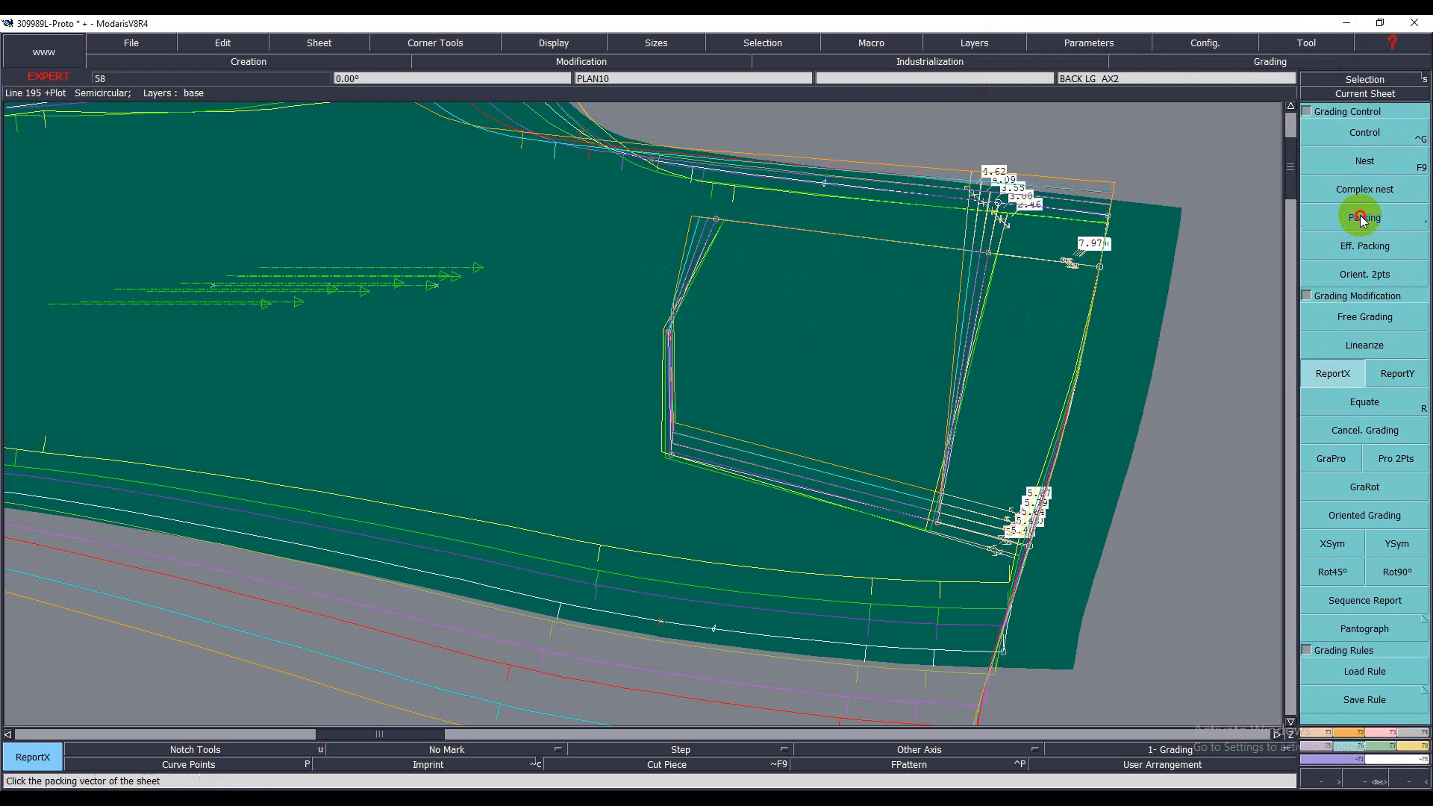
pyautogui.click(990, 251)
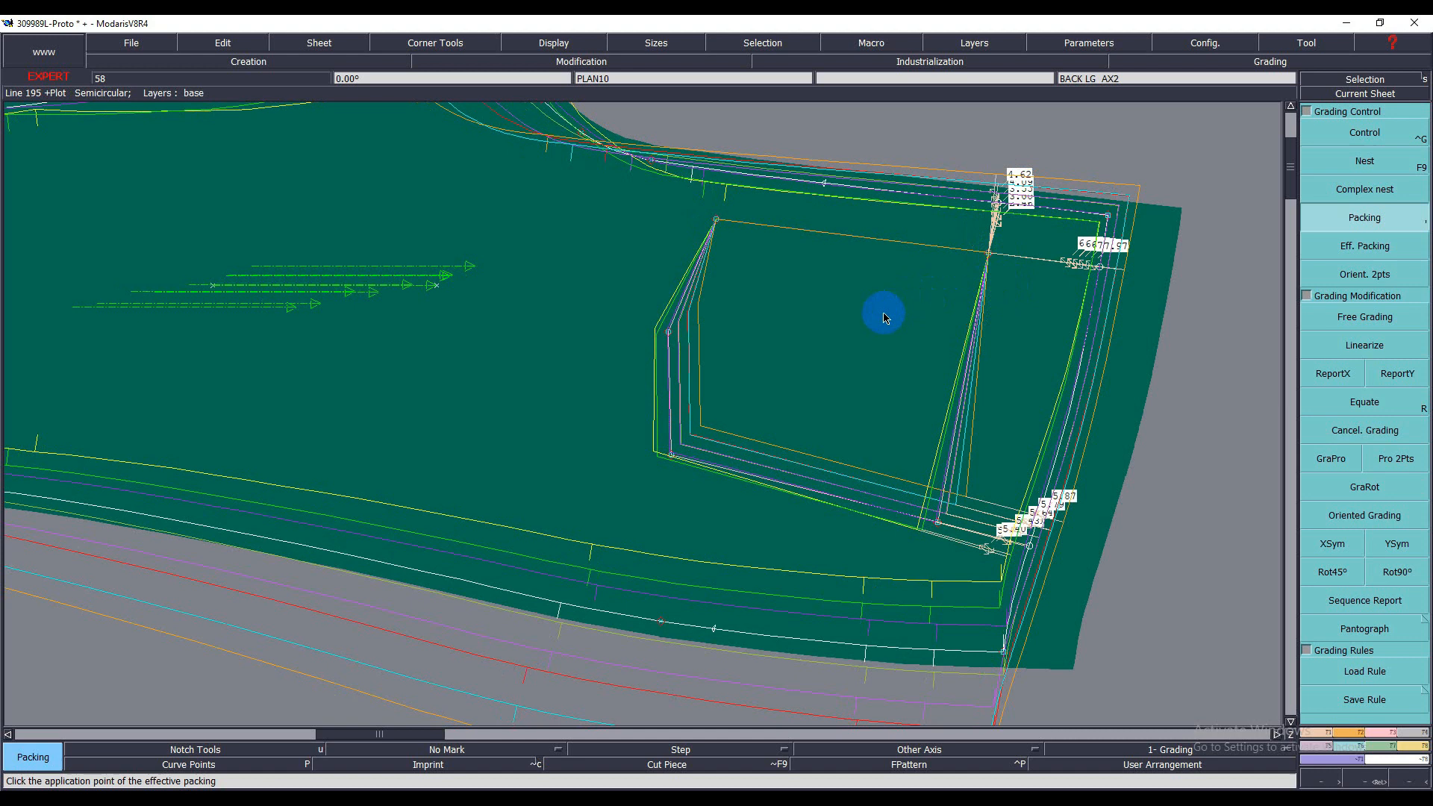
pyautogui.click(1359, 141)
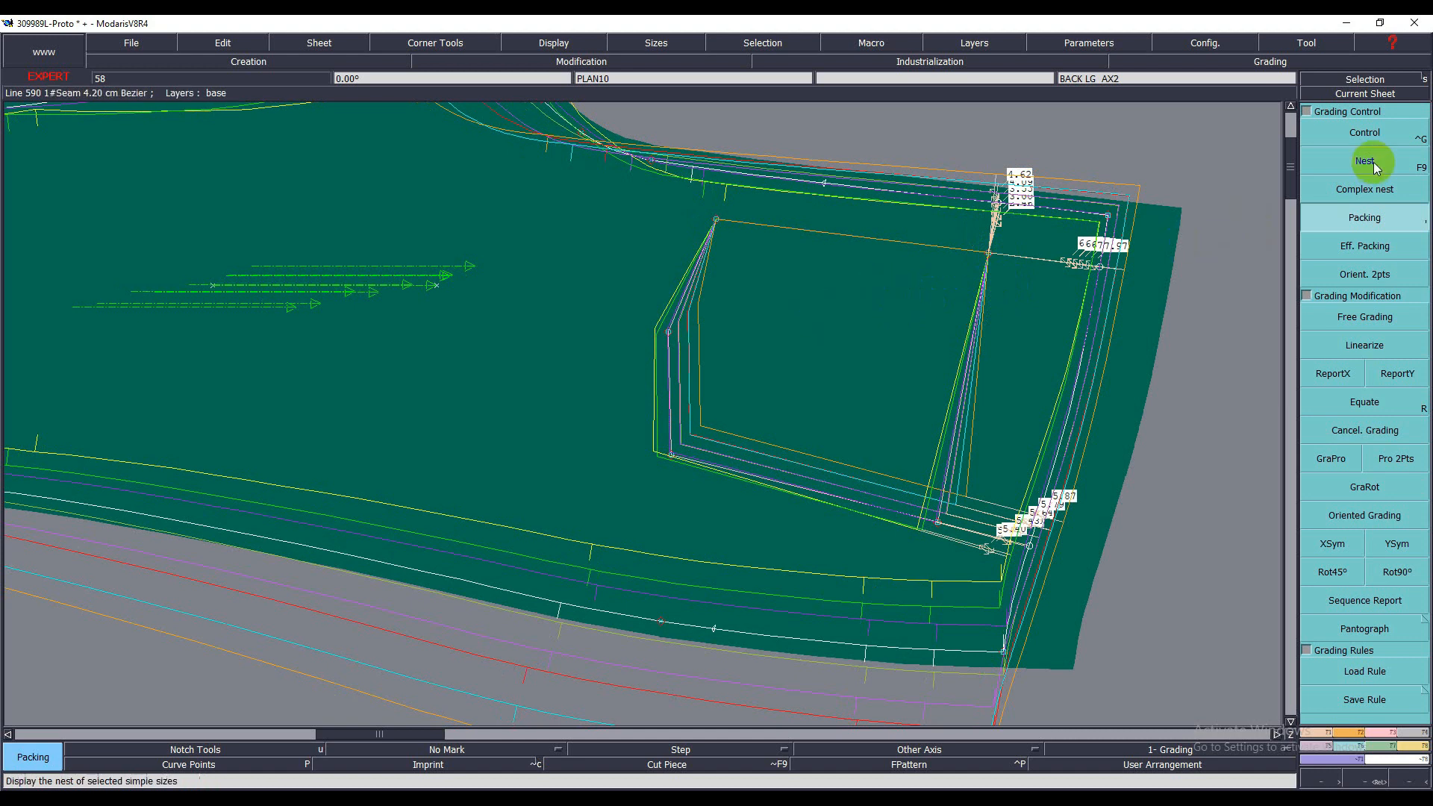
pyautogui.click(938, 521)
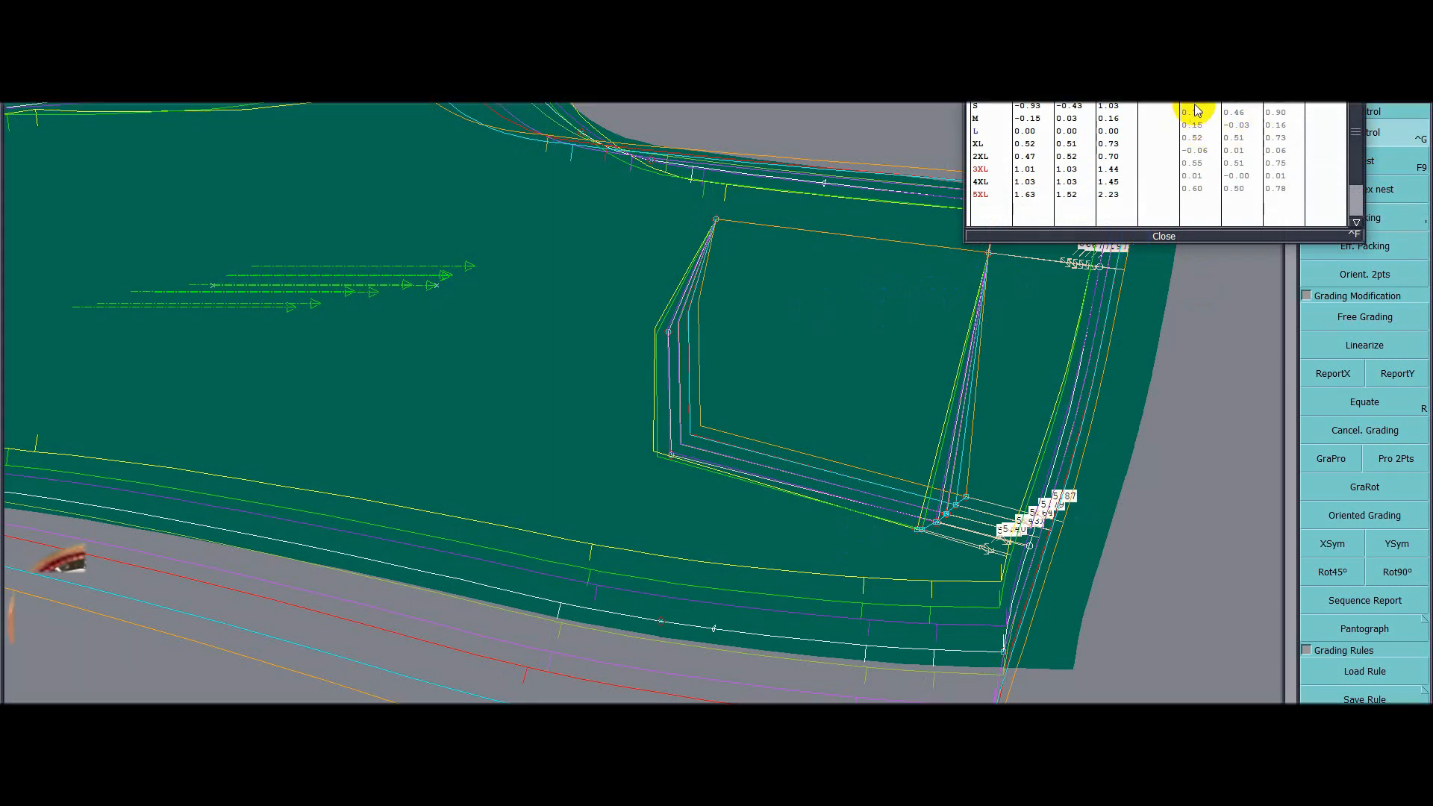
pyautogui.moveTo(1193, 112); pyautogui.dragTo(1204, 210)
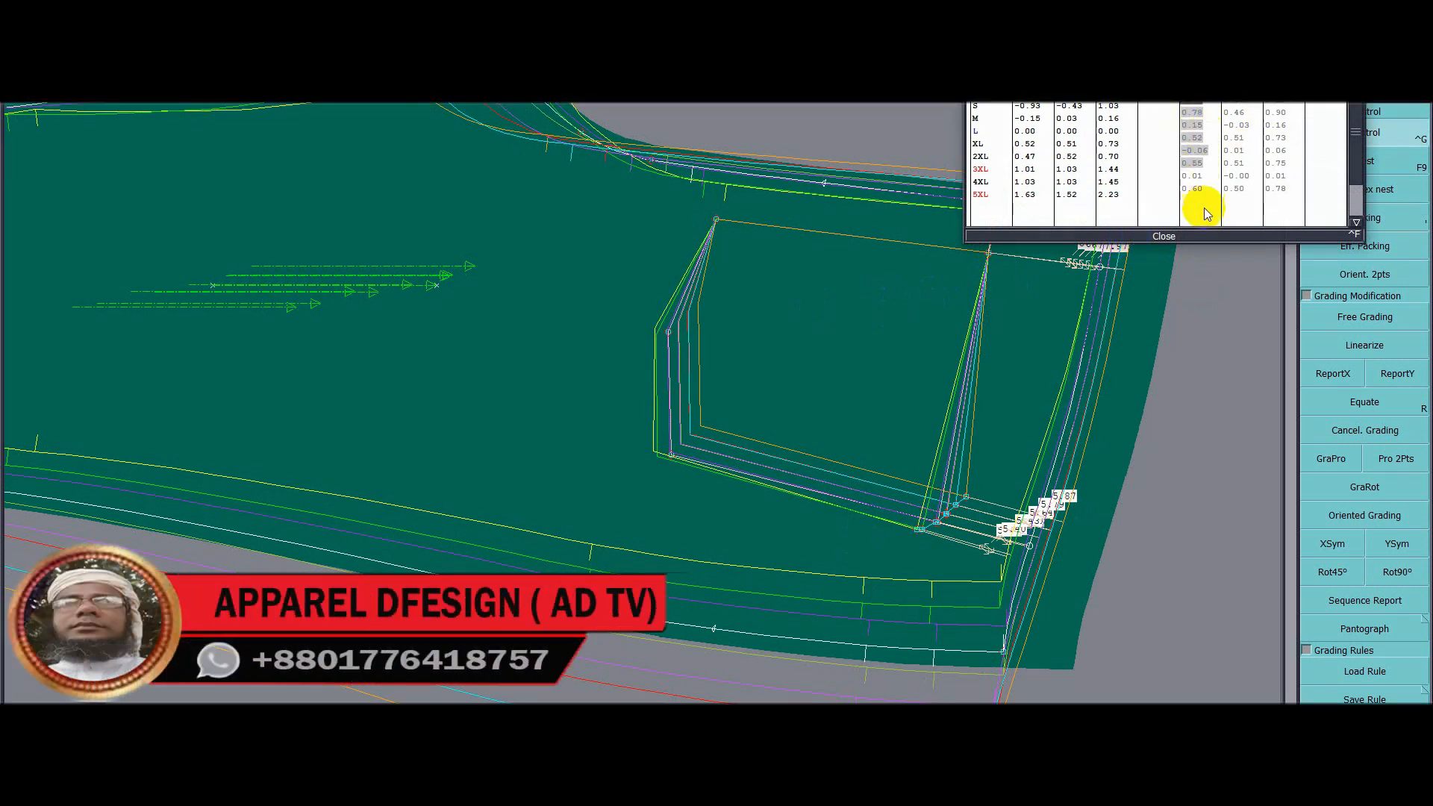
pyautogui.click(1211, 112)
pyautogui.moveTo(1195, 110); pyautogui.dragTo(1200, 191)
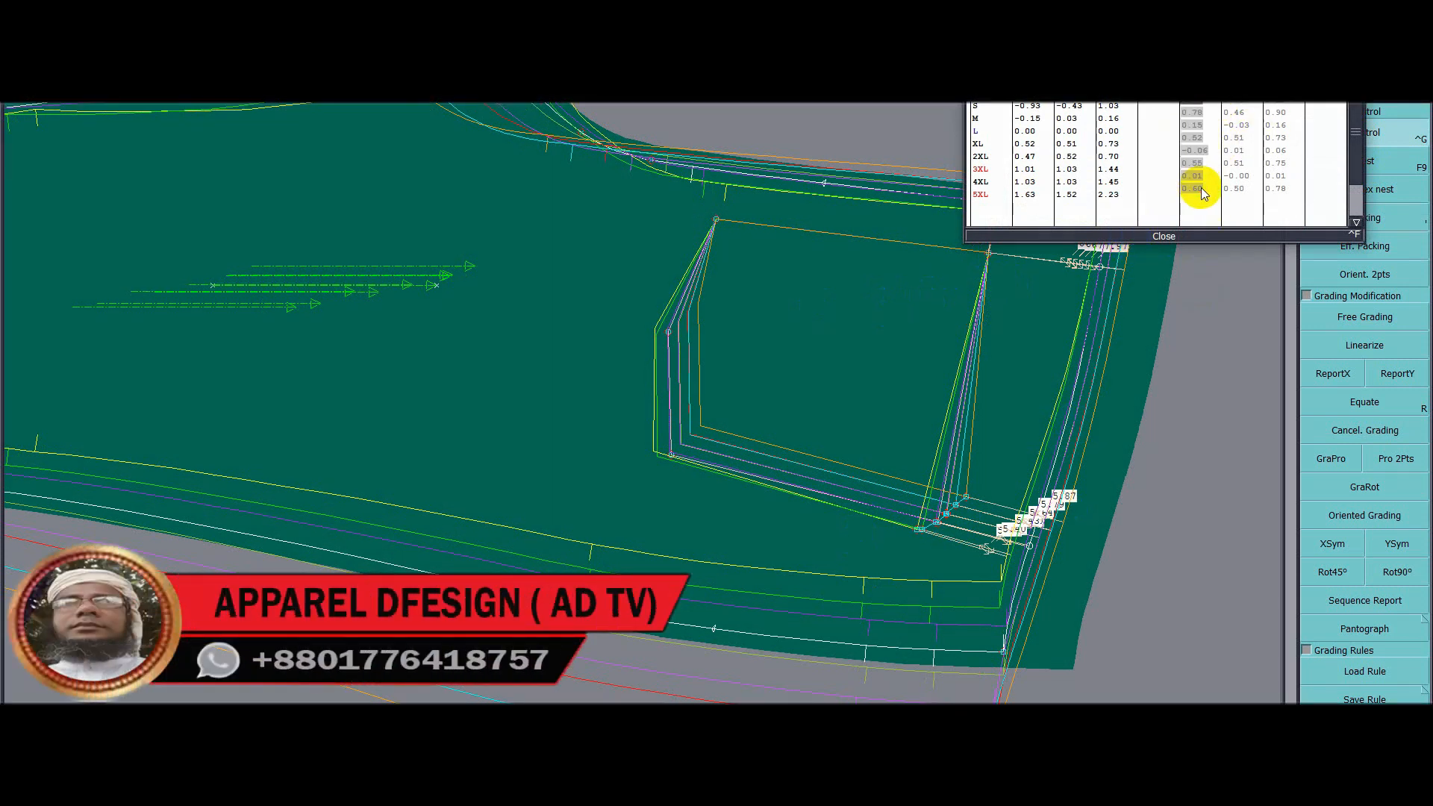
pyautogui.write('0')
pyautogui.press('Return')
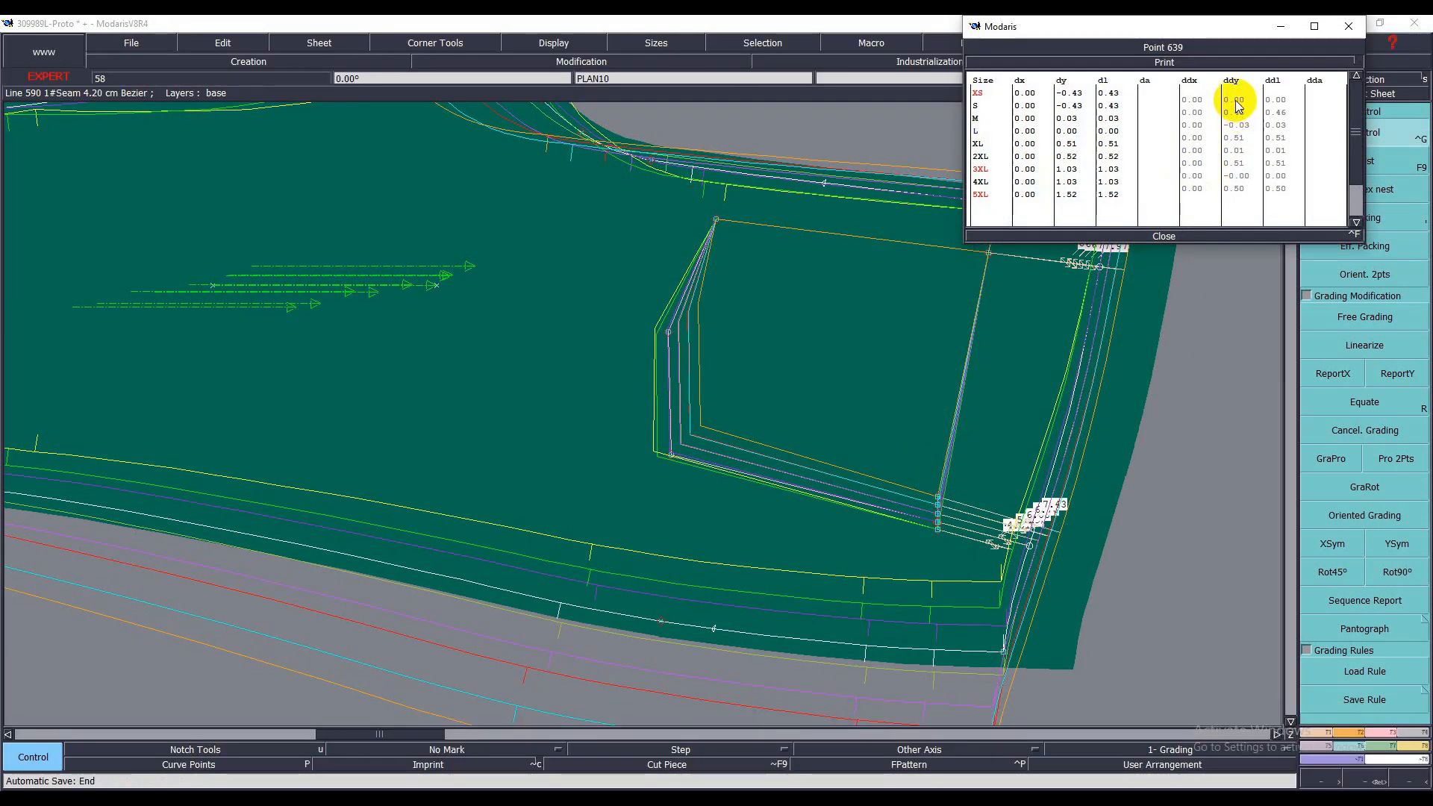
# - Set the lower opening corner's Y grading to -1 cm for the S–M, L–XL, 2XL–3XL and 4XL–5XL breaks and 0 for the others
pyautogui.moveTo(1233, 99); pyautogui.dragTo(1235, 188)
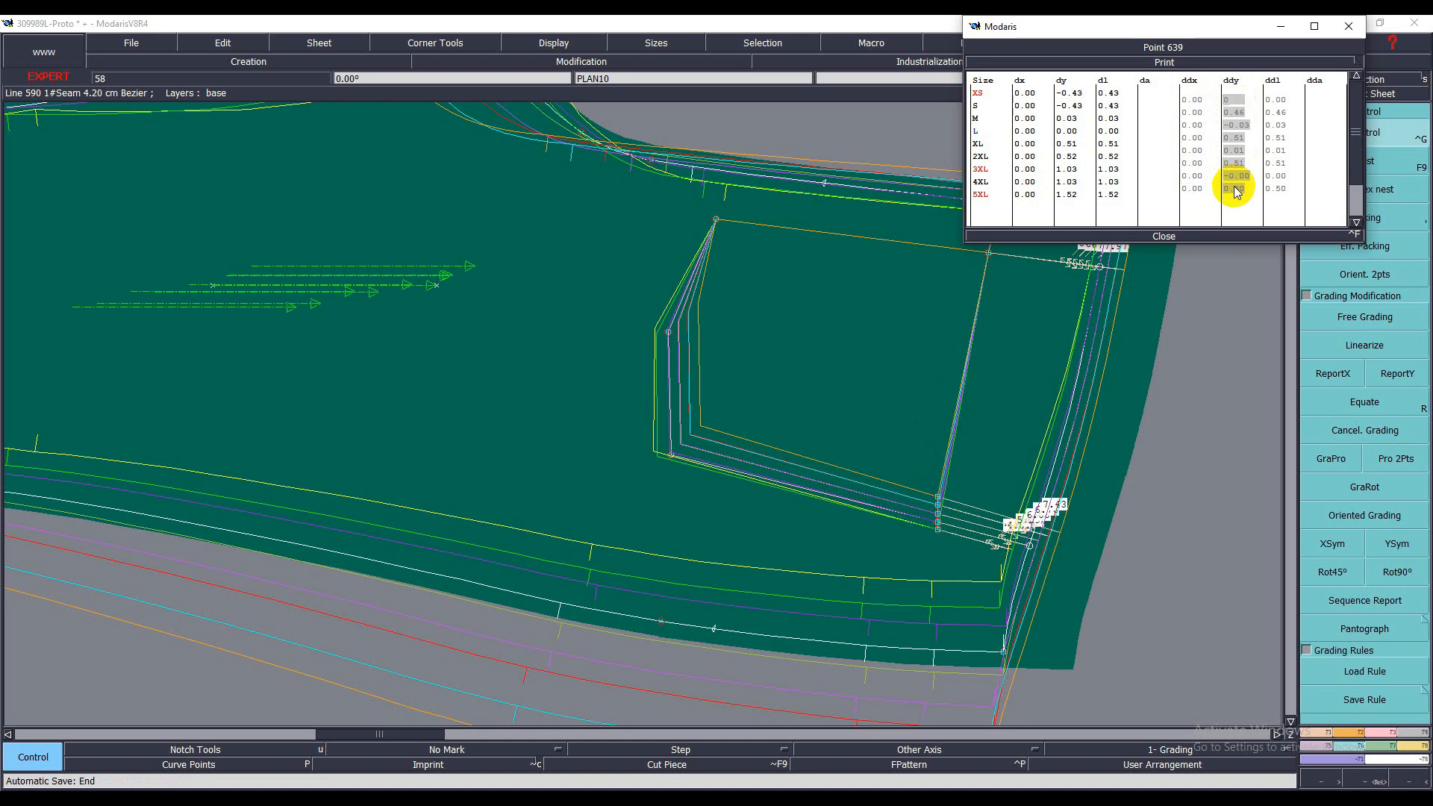
pyautogui.write('0')
pyautogui.press('Return')
pyautogui.click(1235, 112)
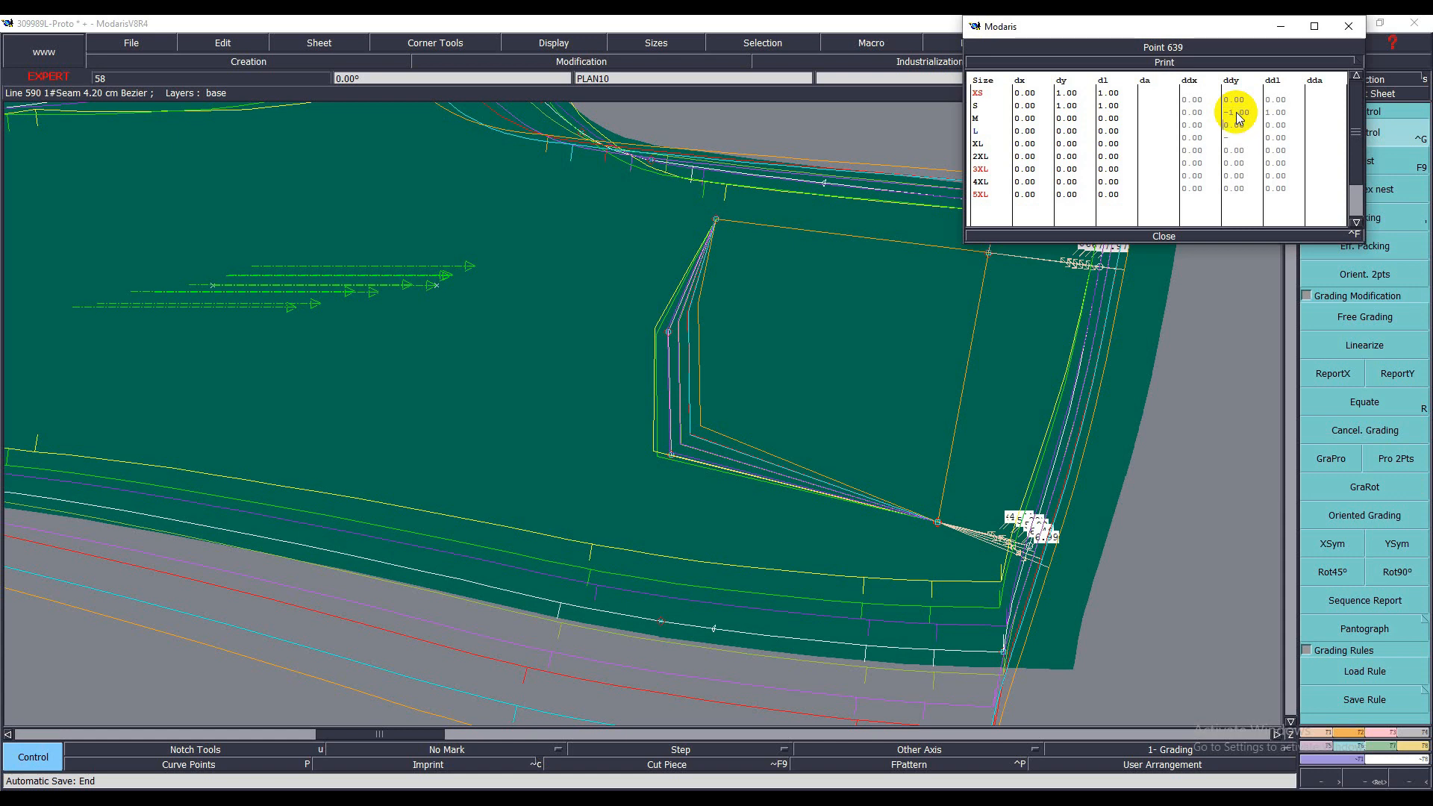
pyautogui.press('Return')
pyautogui.press('Return')
pyautogui.write('-1')
pyautogui.press('Return')
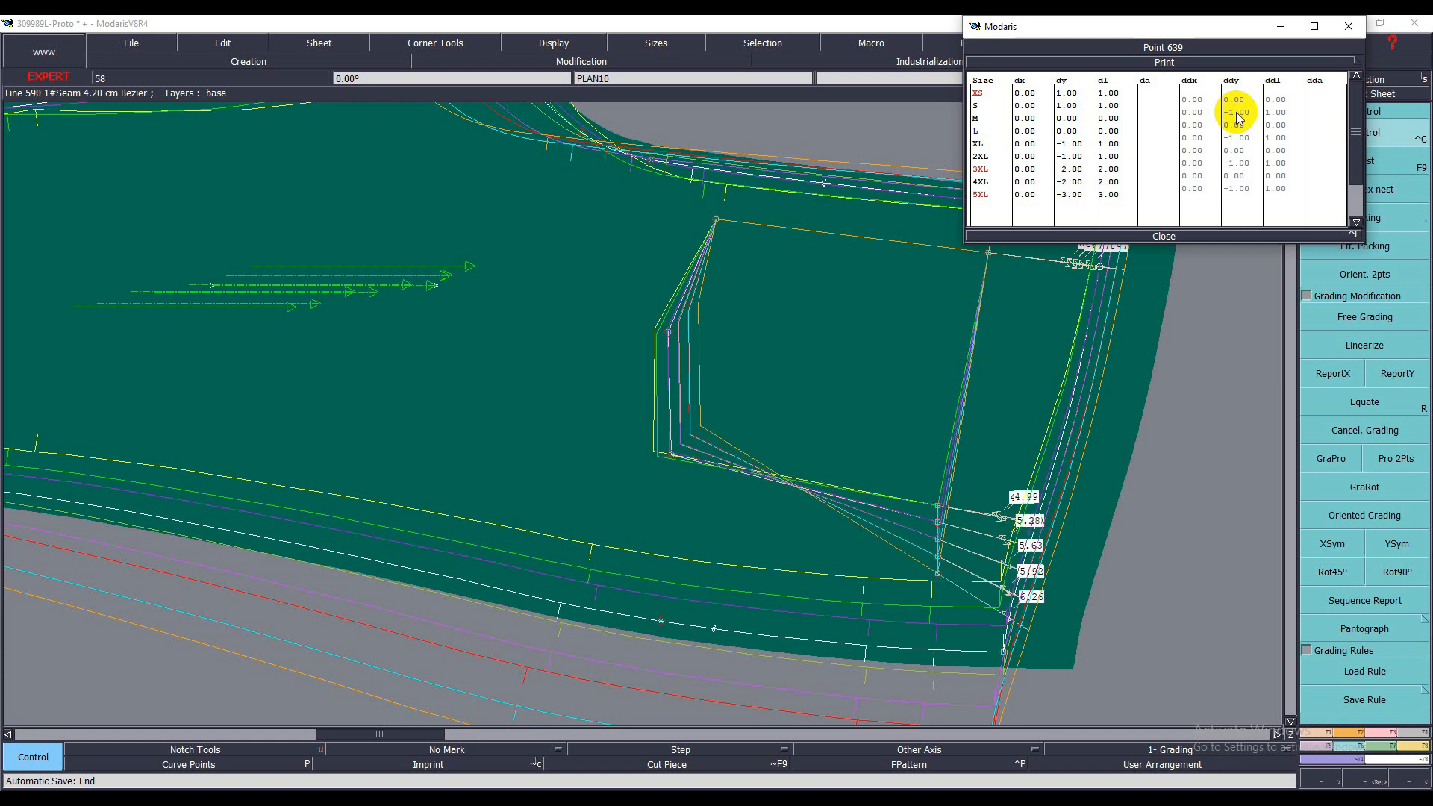
pyautogui.click(1150, 237)
# - Report the Y grading of the lower opening corner to the pocket corner at the other end of the lower side edge
pyautogui.click(741, 496)
pyautogui.click(1399, 375)
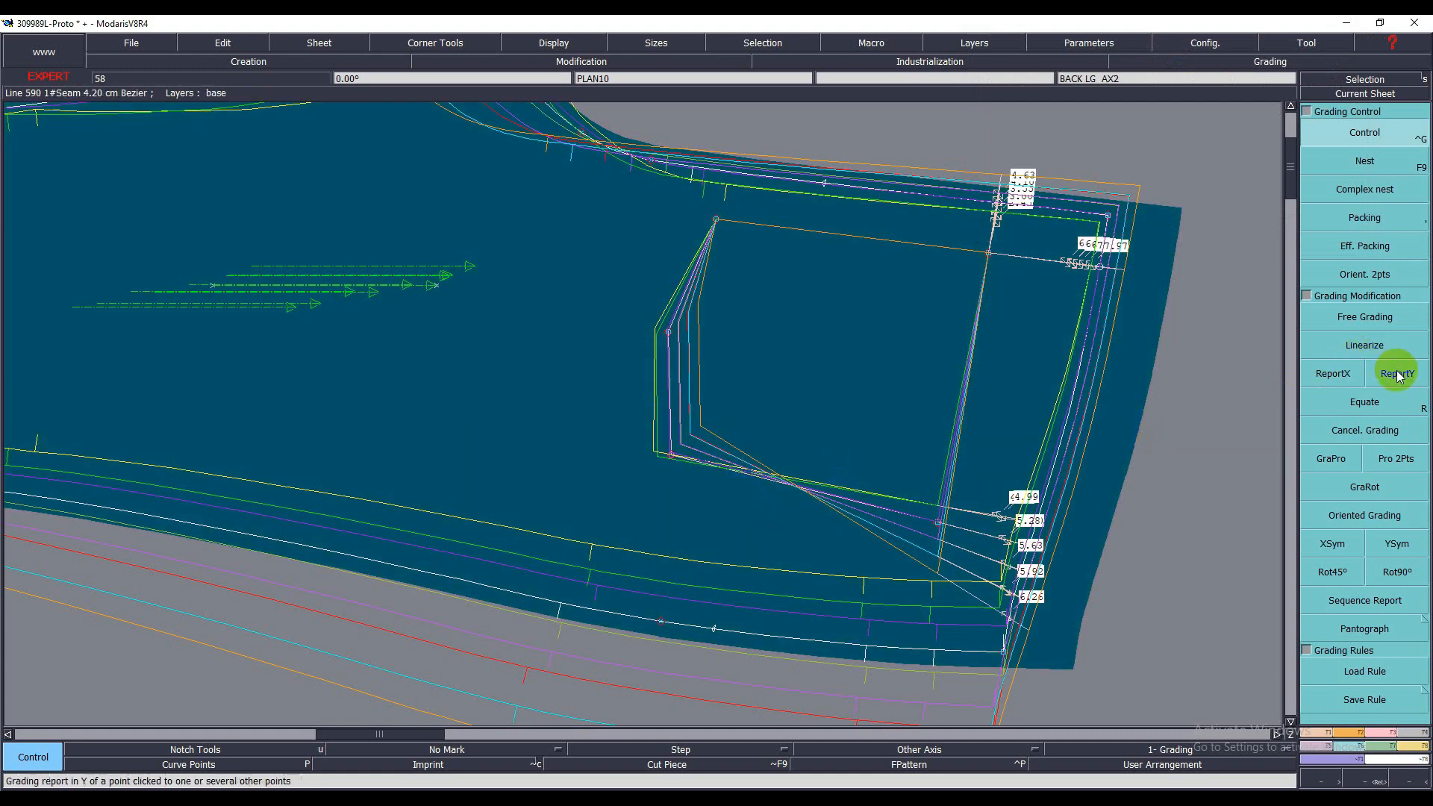
pyautogui.click(938, 523)
pyautogui.click(669, 478)
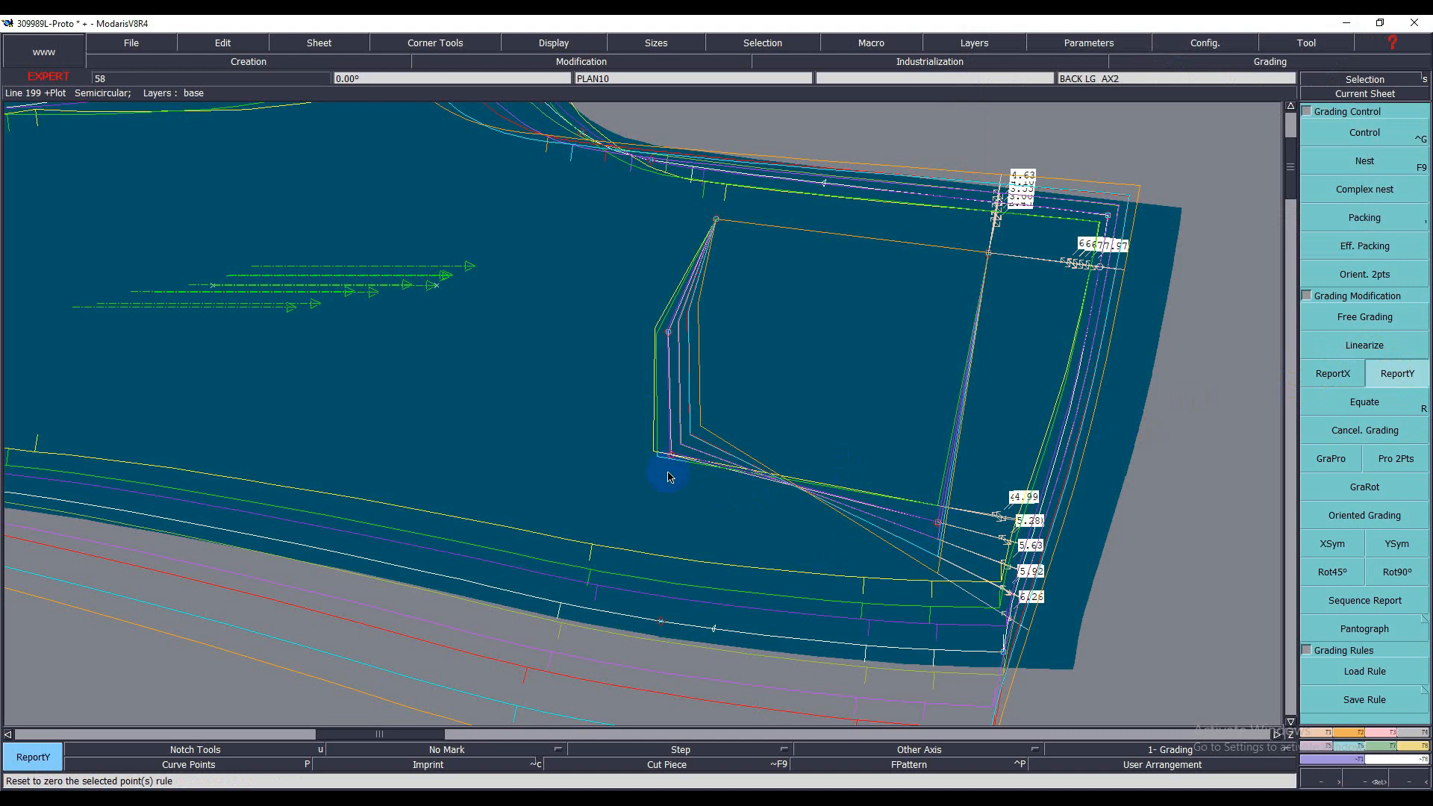
pyautogui.click(803, 384)
pyautogui.click(803, 380)
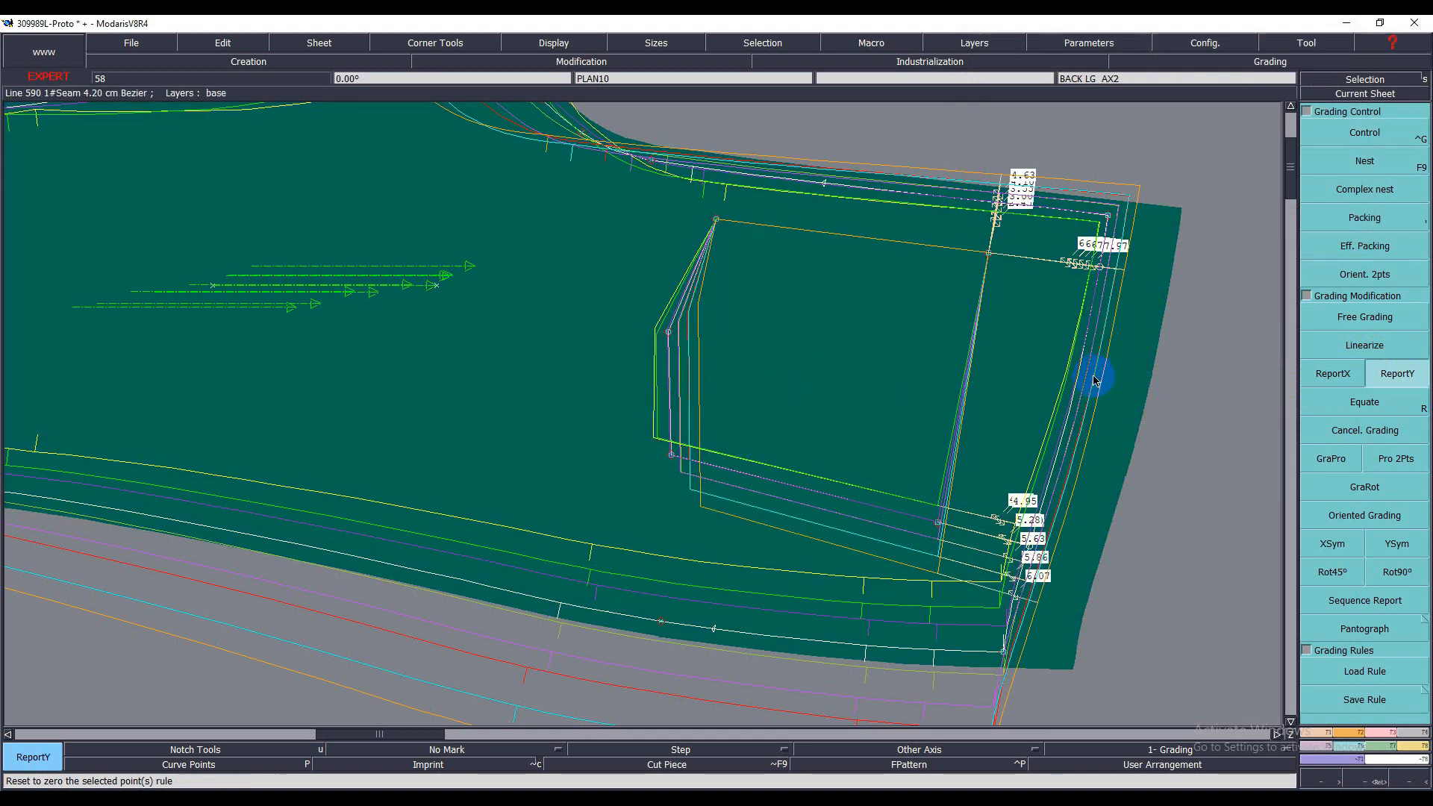
# - Restack the sizes at the lower side edge's intersection with the waist seam and zero the lower opening corner's X grading for all breaks
pyautogui.click(1334, 234)
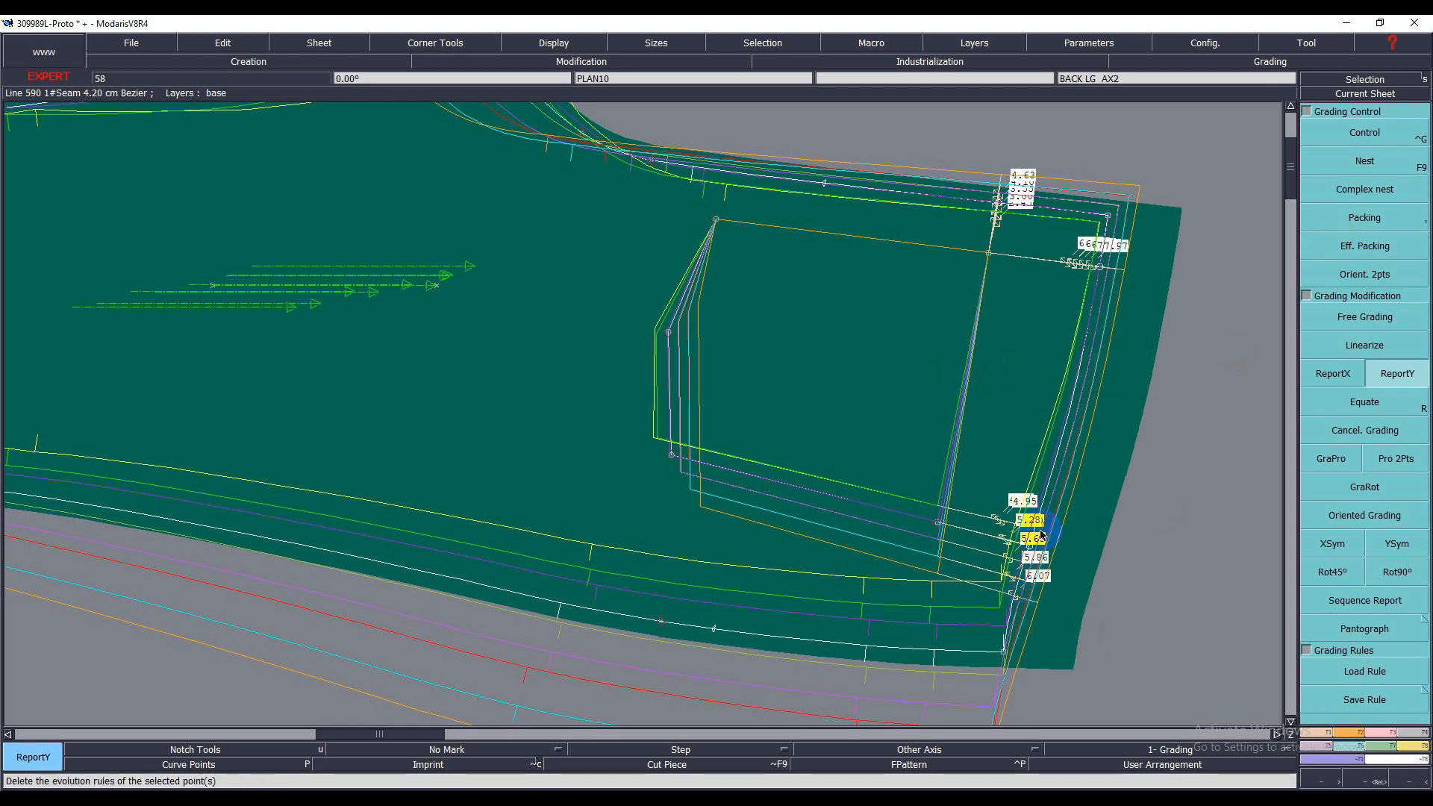
pyautogui.click(1359, 220)
pyautogui.click(1029, 550)
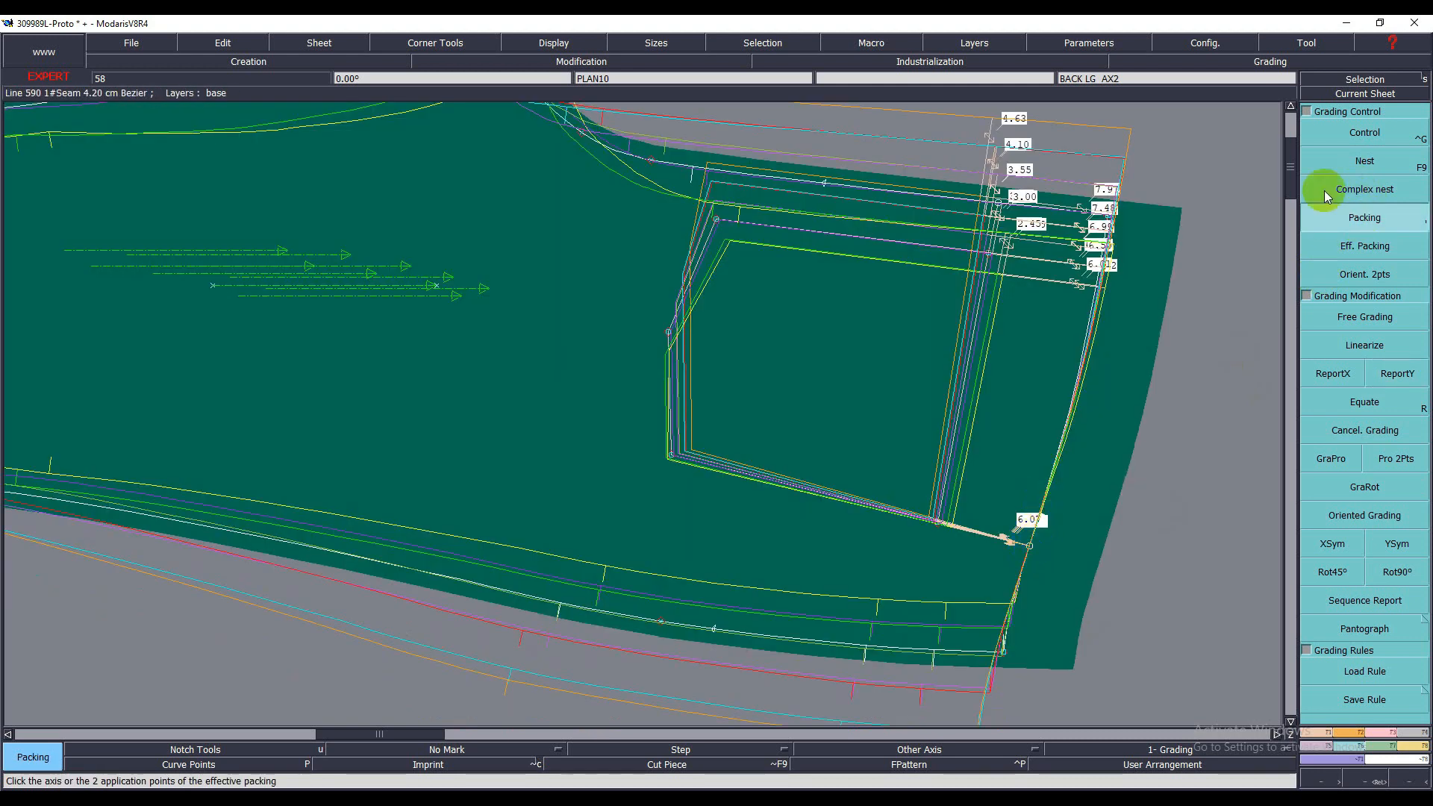
pyautogui.click(1359, 145)
pyautogui.click(938, 522)
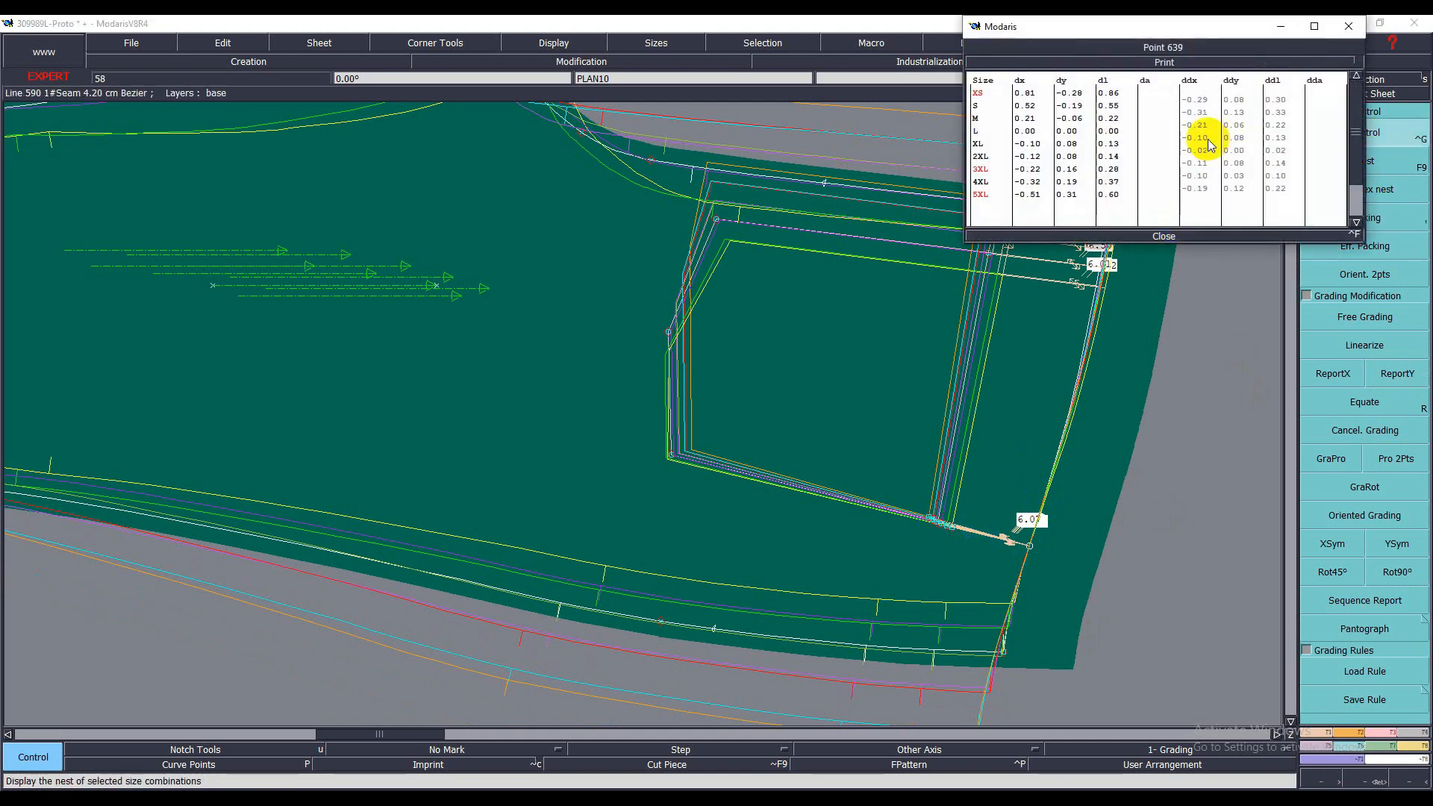
pyautogui.click(1201, 137)
pyautogui.moveTo(1201, 137); pyautogui.dragTo(1200, 193)
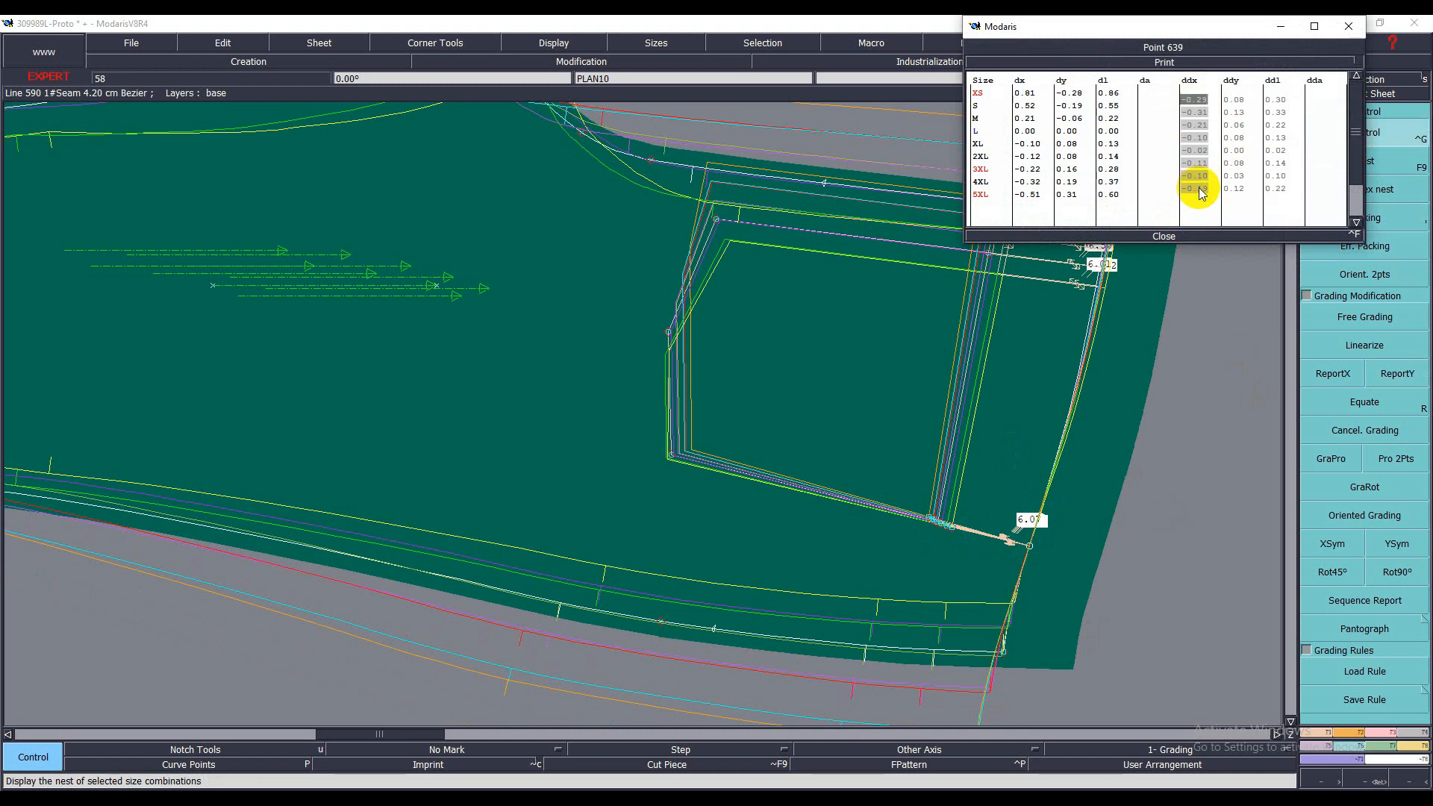
pyautogui.press('Return')
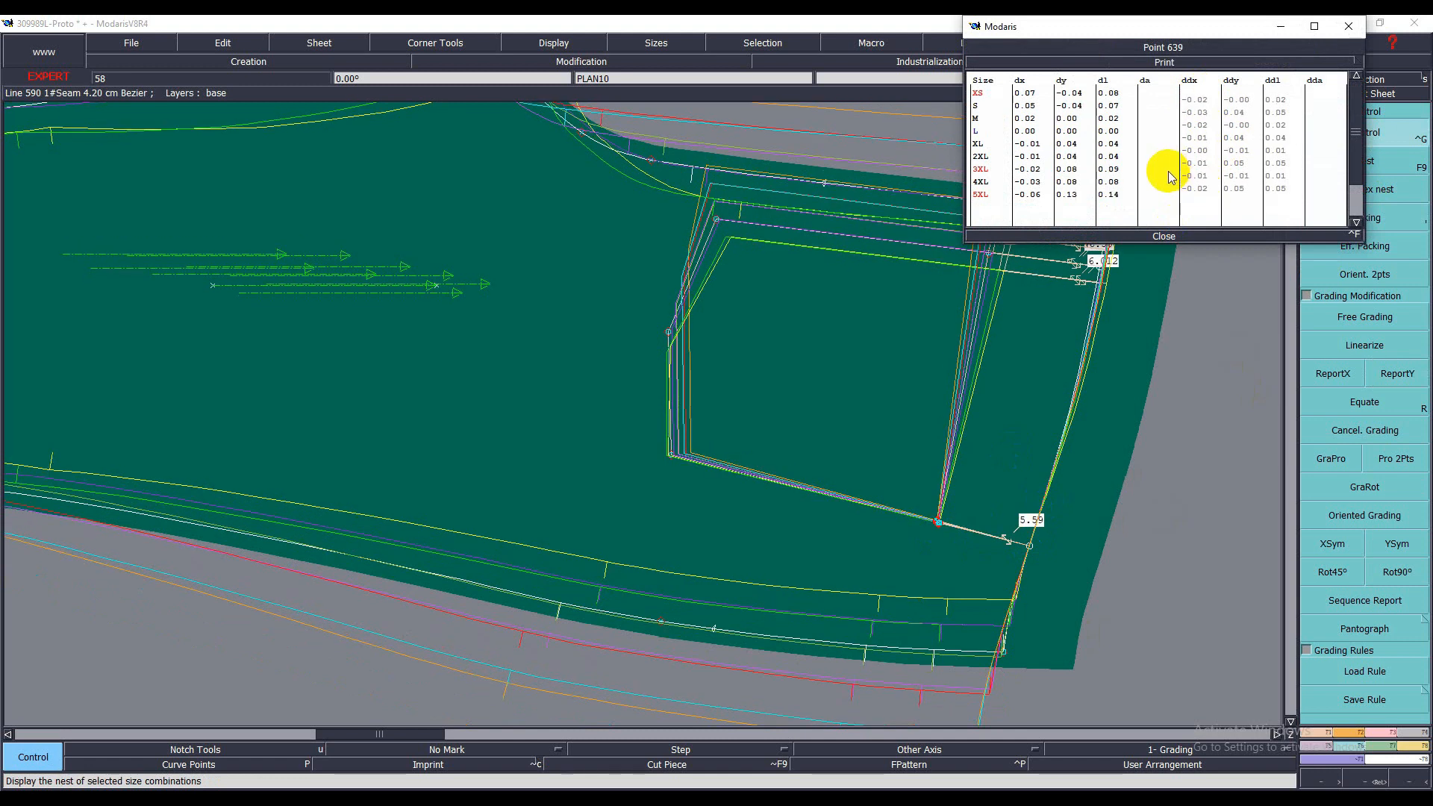
pyautogui.click(1201, 103)
pyautogui.moveTo(1201, 103); pyautogui.dragTo(1202, 191)
pyautogui.write('0')
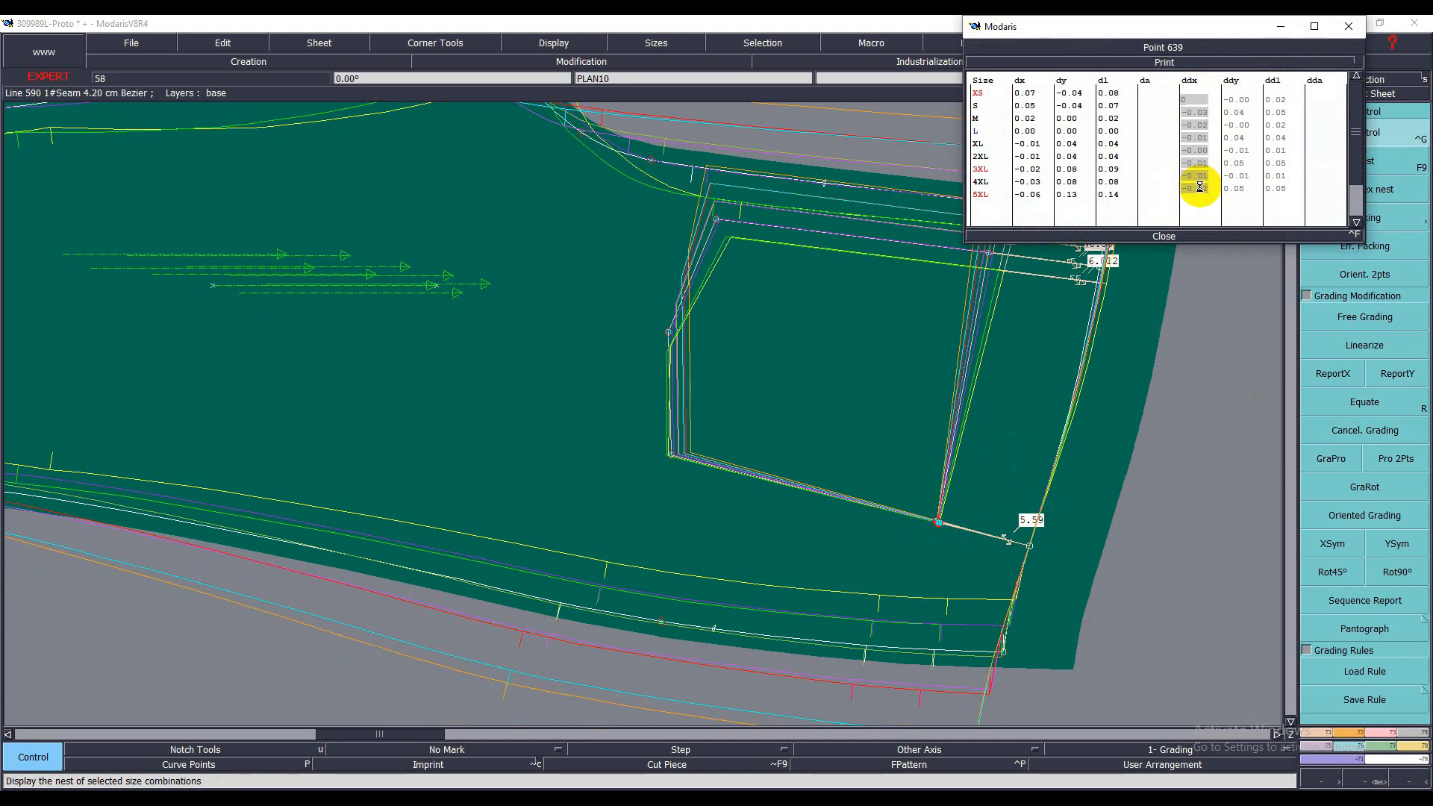
pyautogui.press('Return')
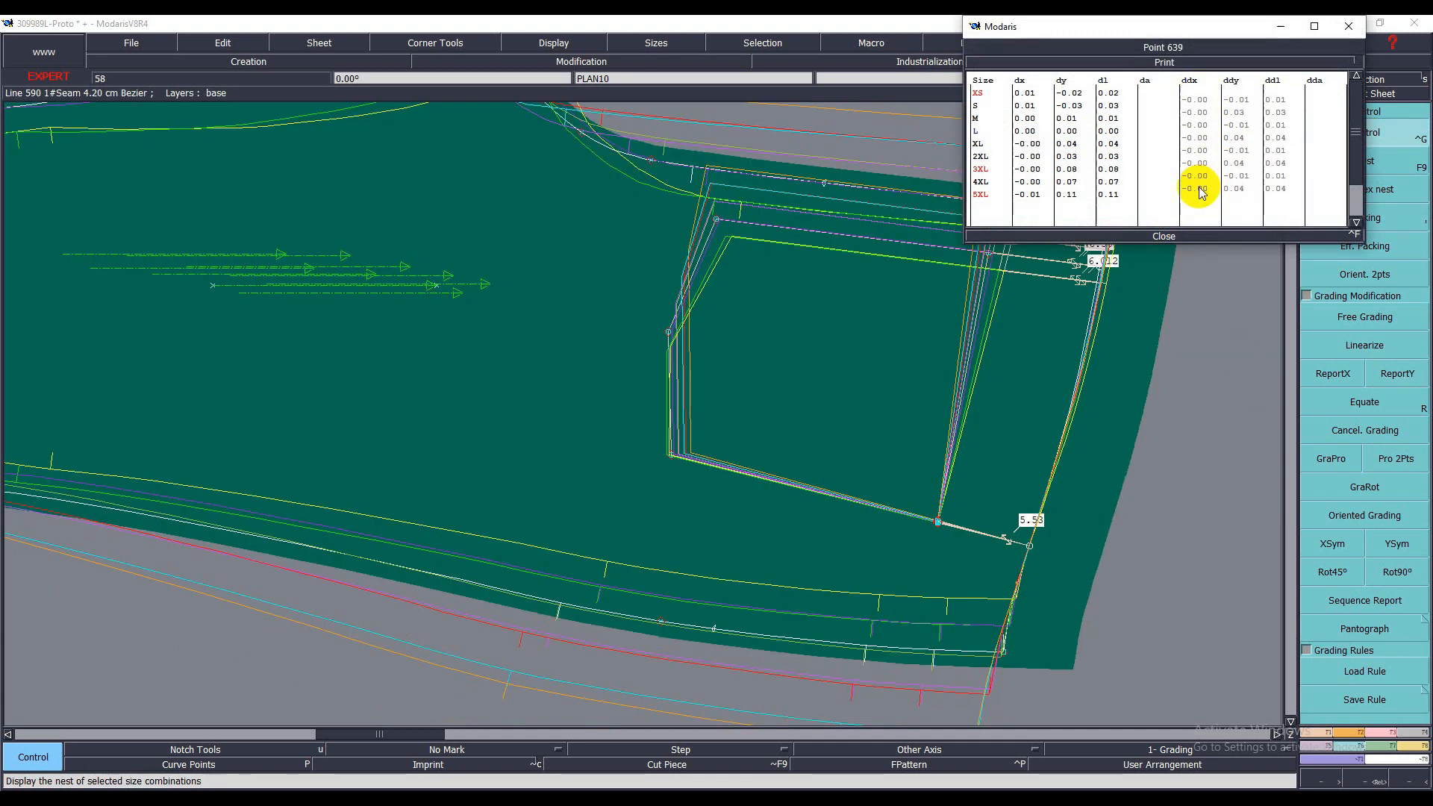
# - Set the X grading of the lower opening corner to -0.5 cm for the S–M, L–XL, 2XL–3XL and 4XL–5XL breaks
pyautogui.click(1198, 113)
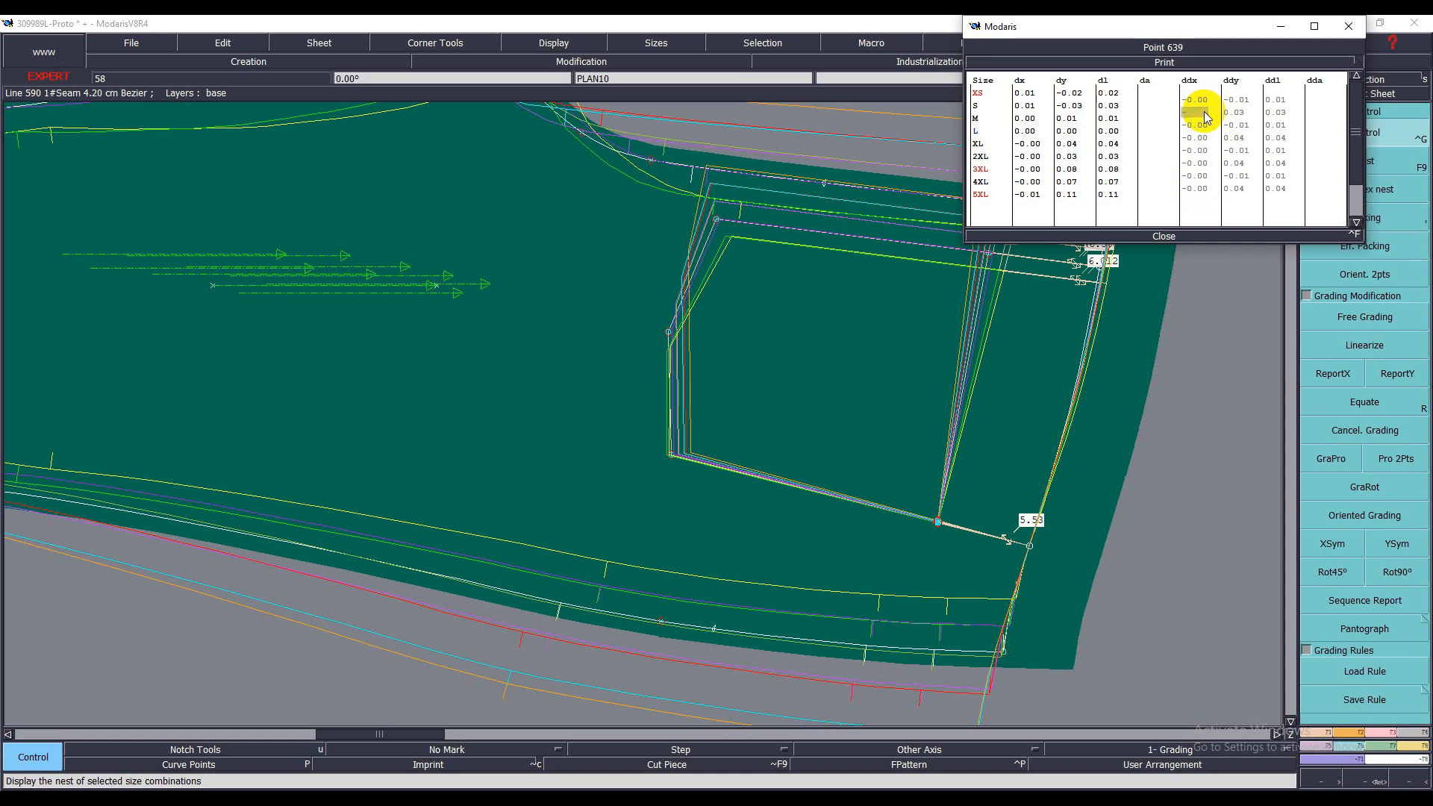
pyautogui.press('Return')
pyautogui.write('-0.50')
pyautogui.press('Return')
pyautogui.write('-.5')
pyautogui.press('Return')
pyautogui.press('Return')
pyautogui.press('Return')
pyautogui.click(1159, 237)
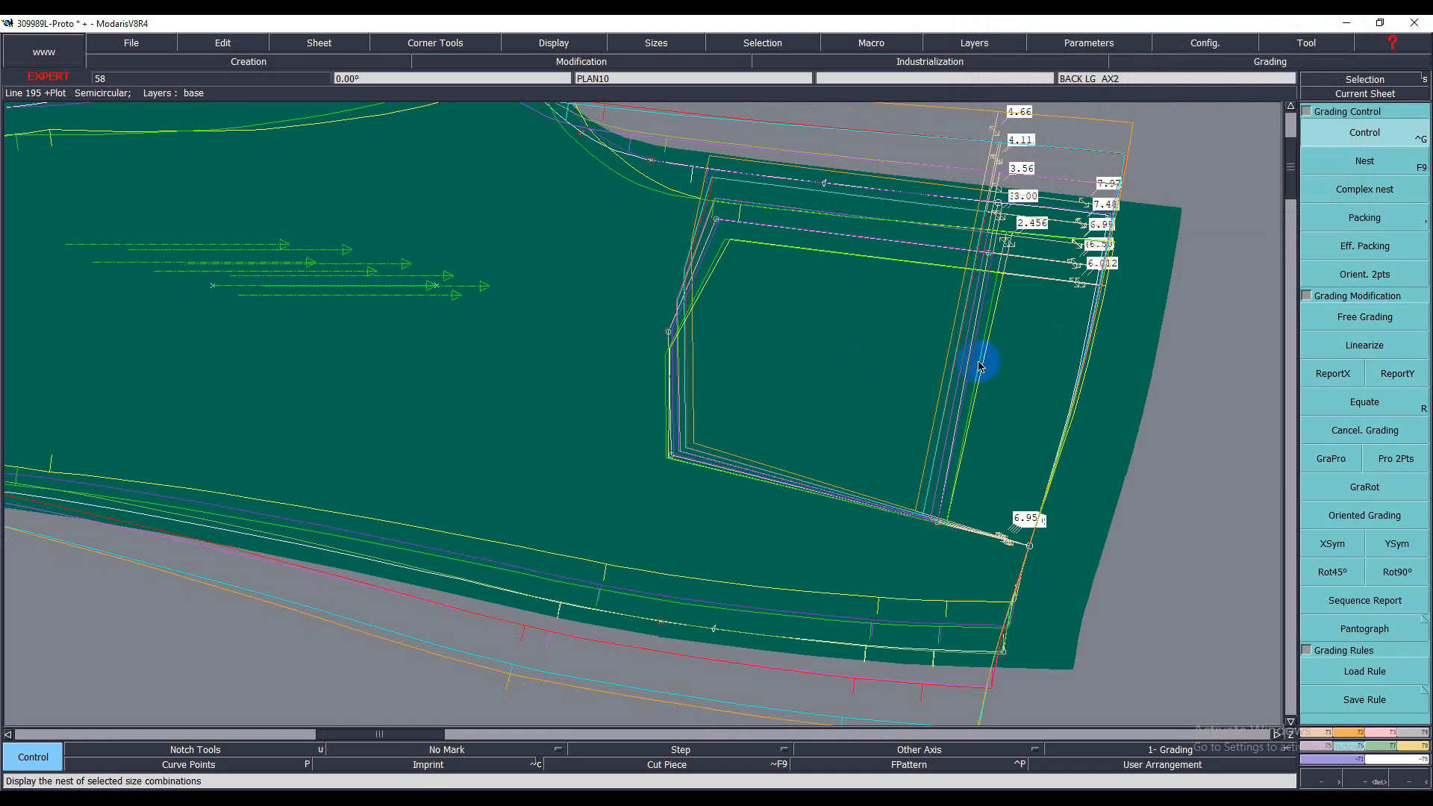
# - Unstack the graded sizes and hide the nest so only the base size of the back leg is displayed
pyautogui.click(1334, 217)
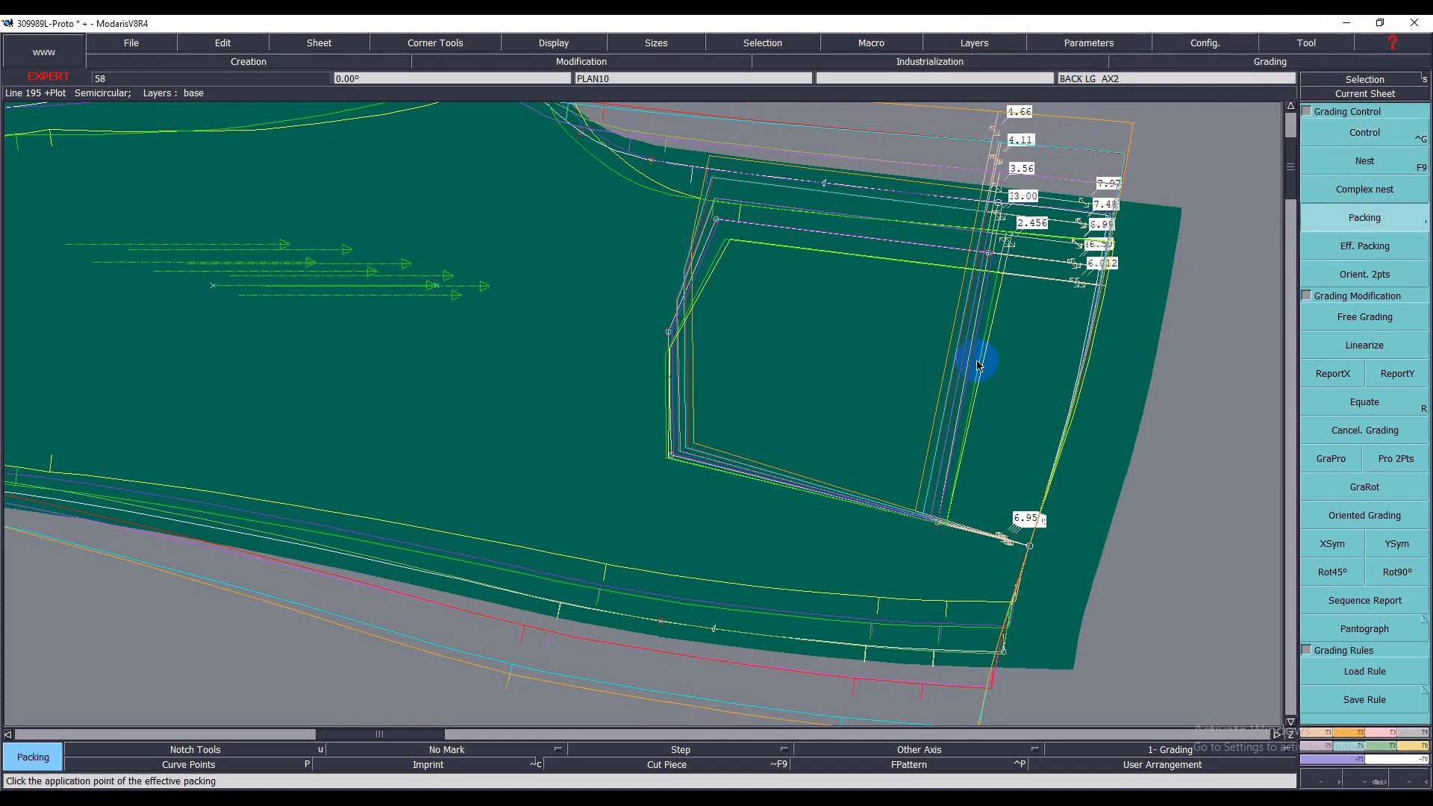
pyautogui.click(980, 365)
pyautogui.scroll(-3, 975, 402)
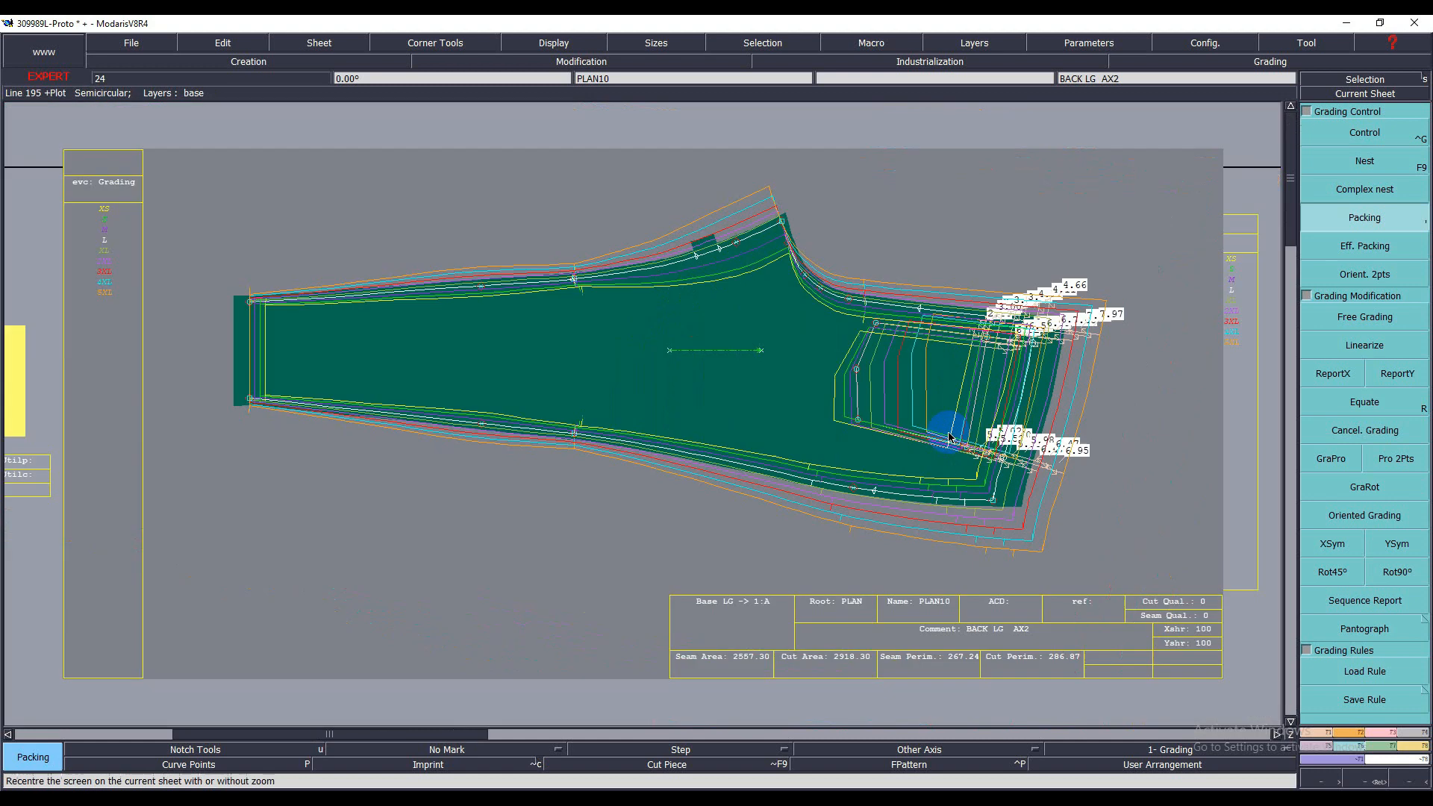
pyautogui.scroll(2, 713, 359)
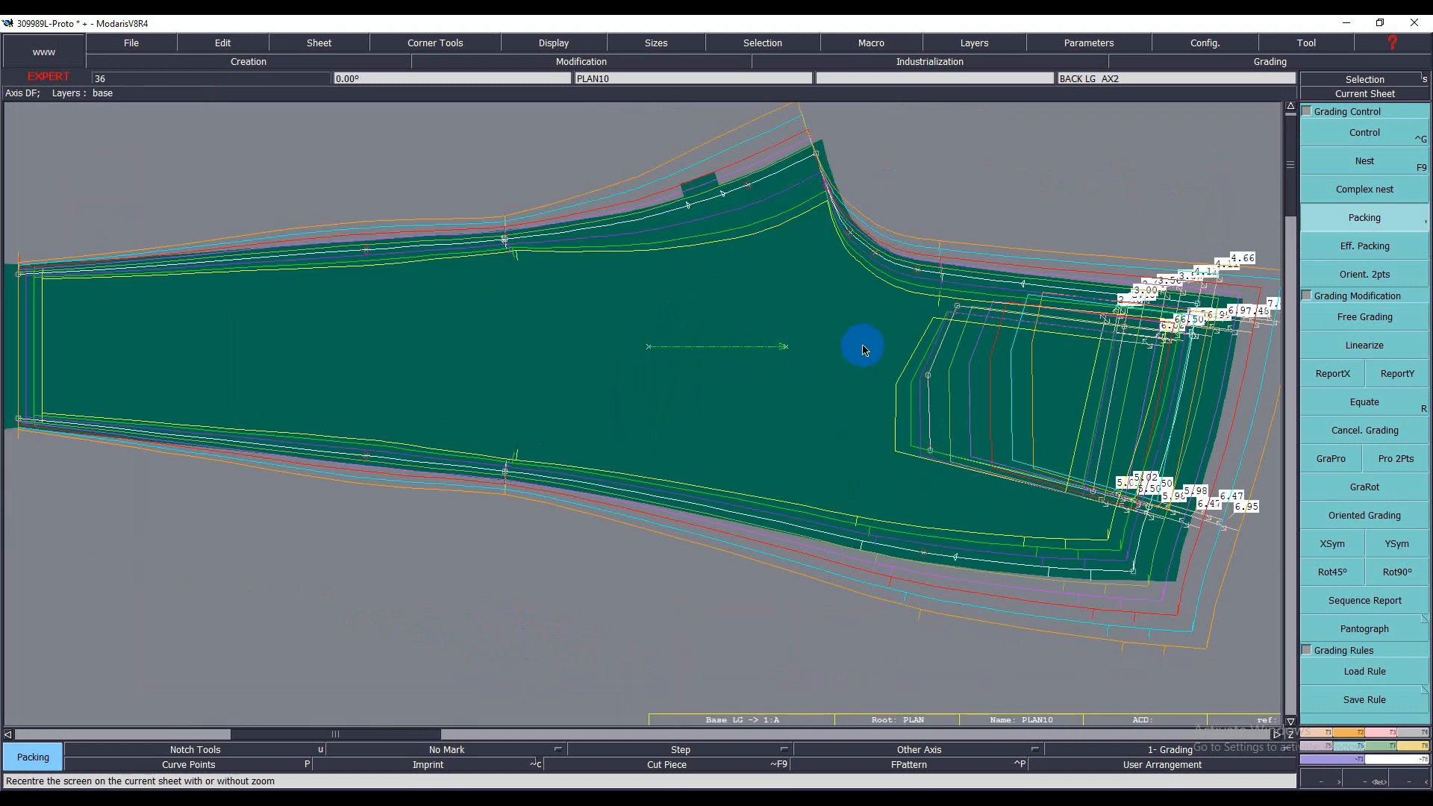
pyautogui.press('F9')
pyautogui.scroll(2, 1062, 516)
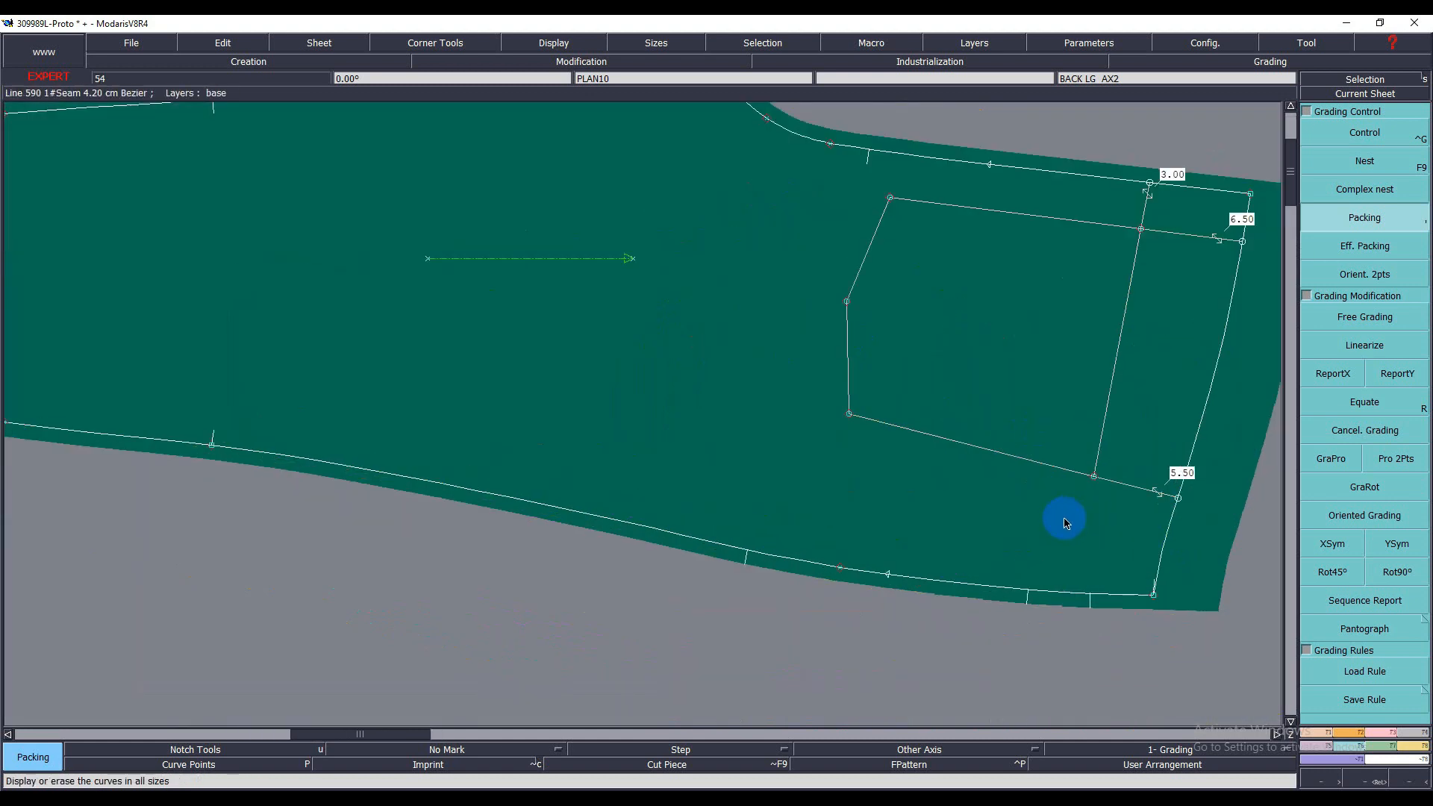
# - Measure the distance from the lower opening corner to the waist seam in all sizes and empty the measurement table
pyautogui.press('F10')
pyautogui.press('F9')
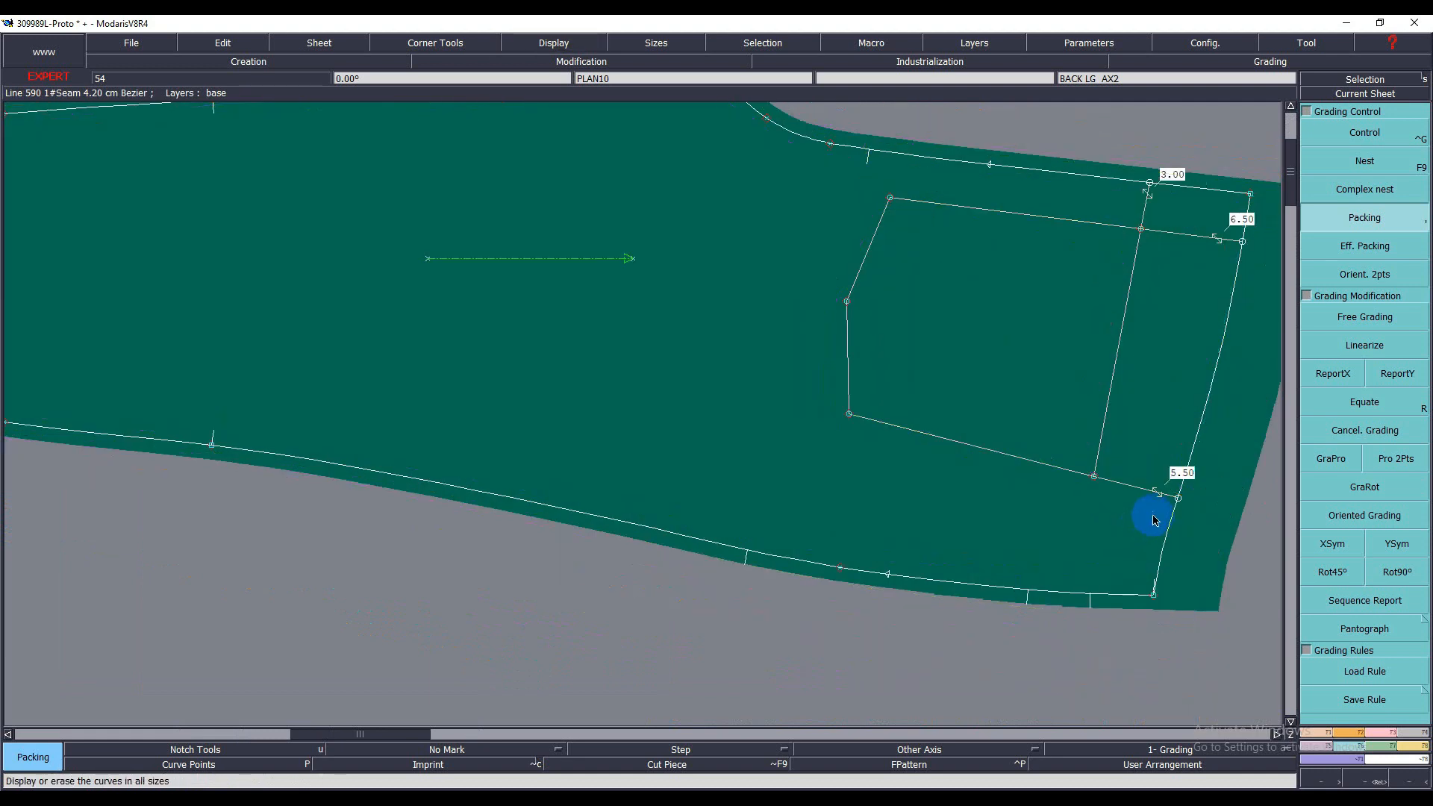
pyautogui.press('l')
pyautogui.click(1178, 498)
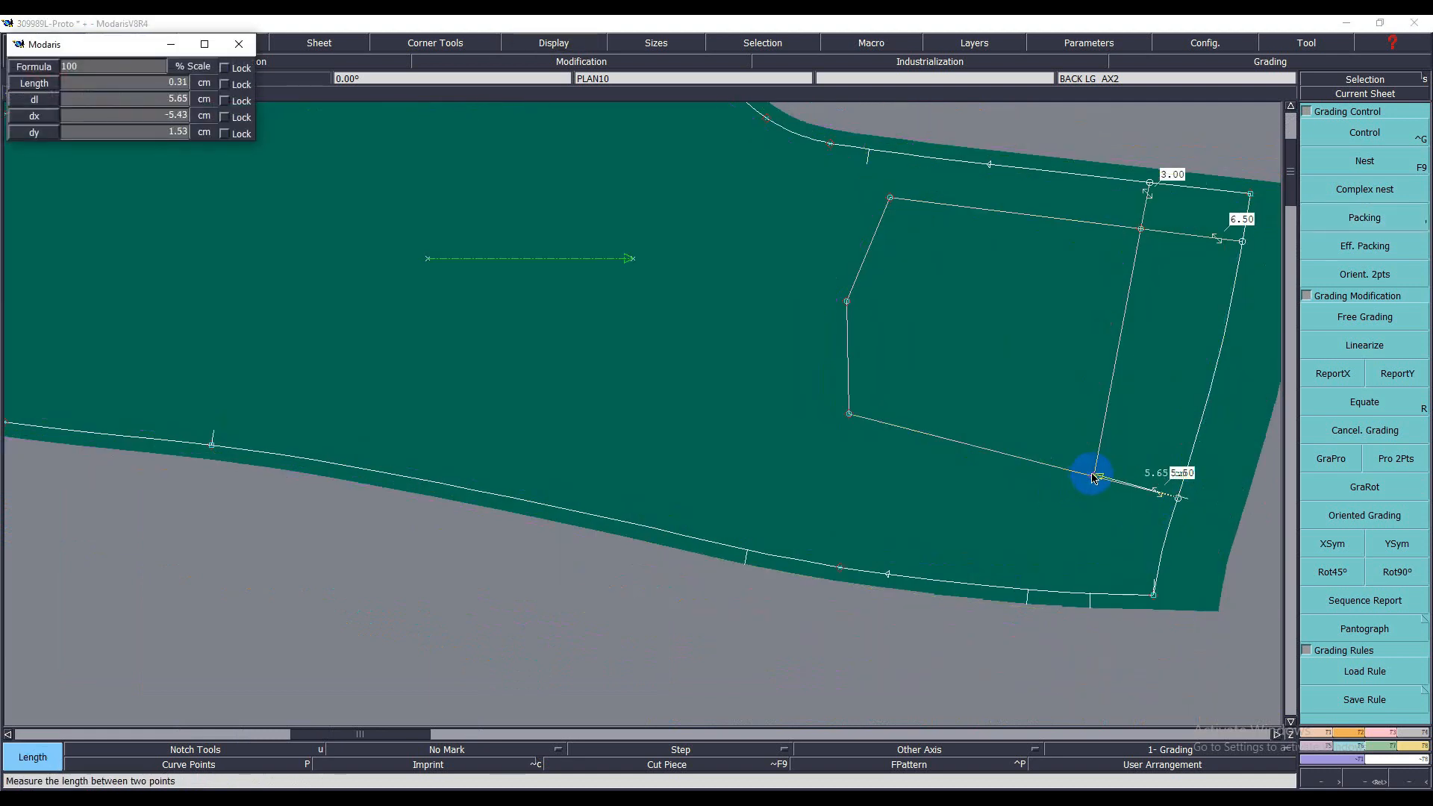
pyautogui.click(1094, 476)
pyautogui.press('m')
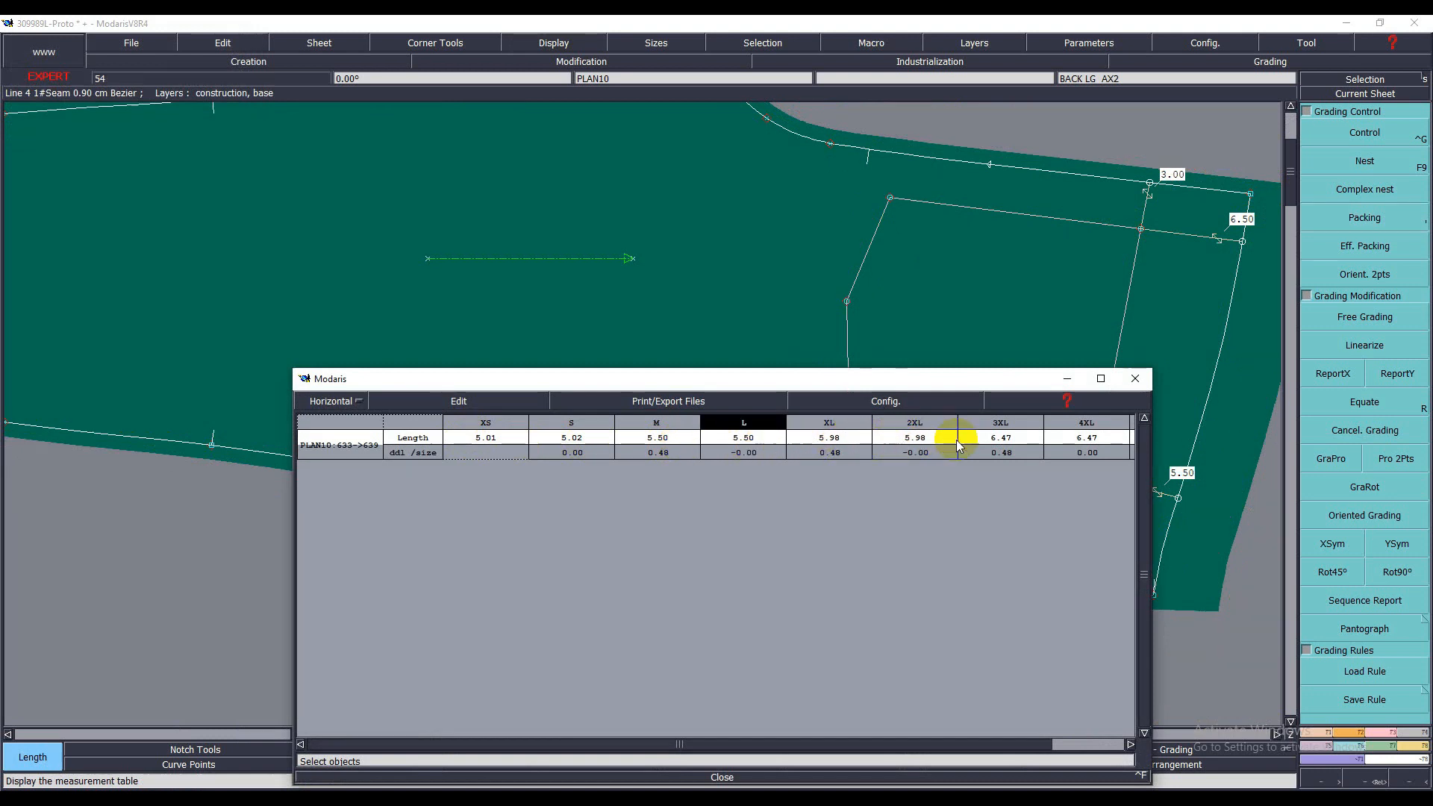
pyautogui.click(437, 401)
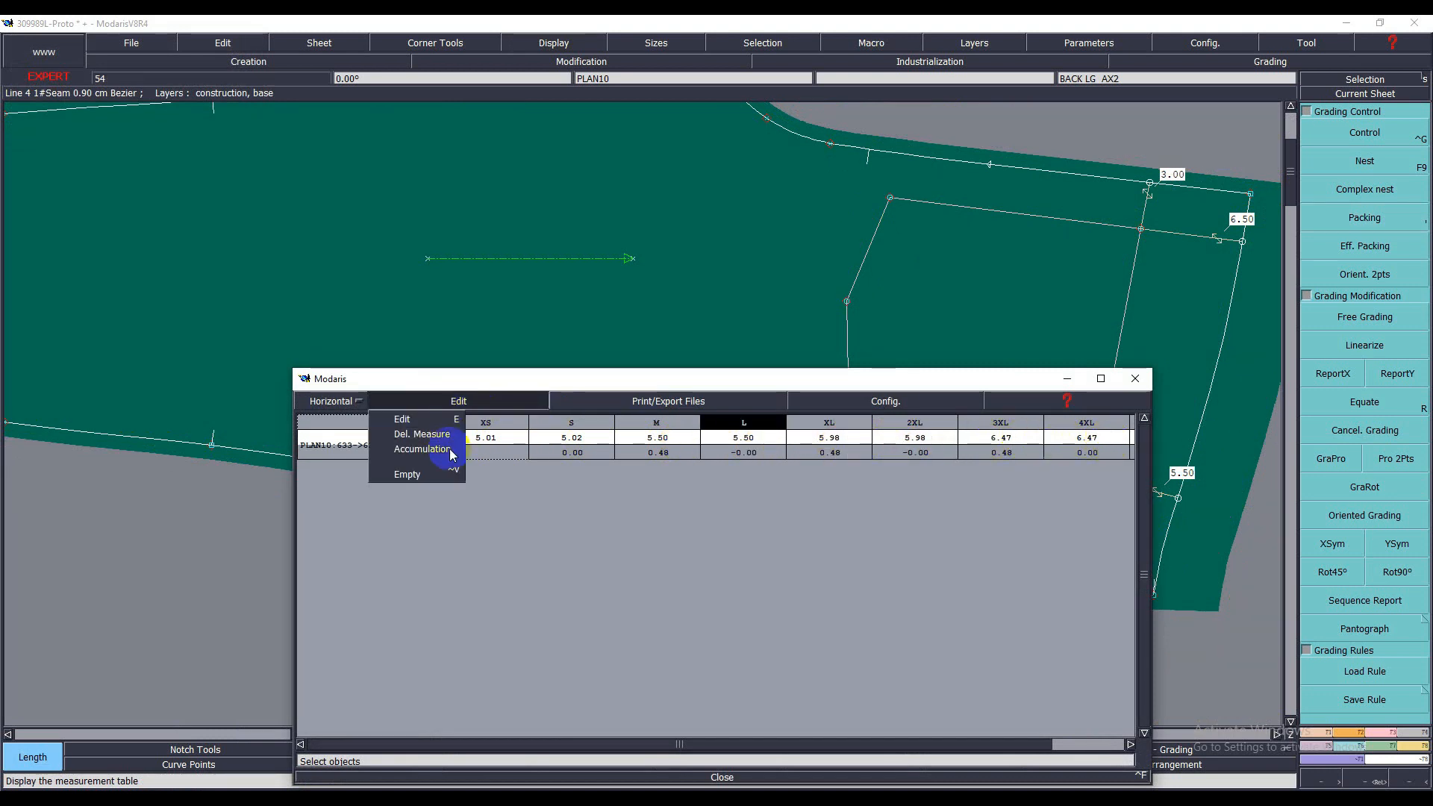
pyautogui.click(401, 467)
pyautogui.click(1149, 378)
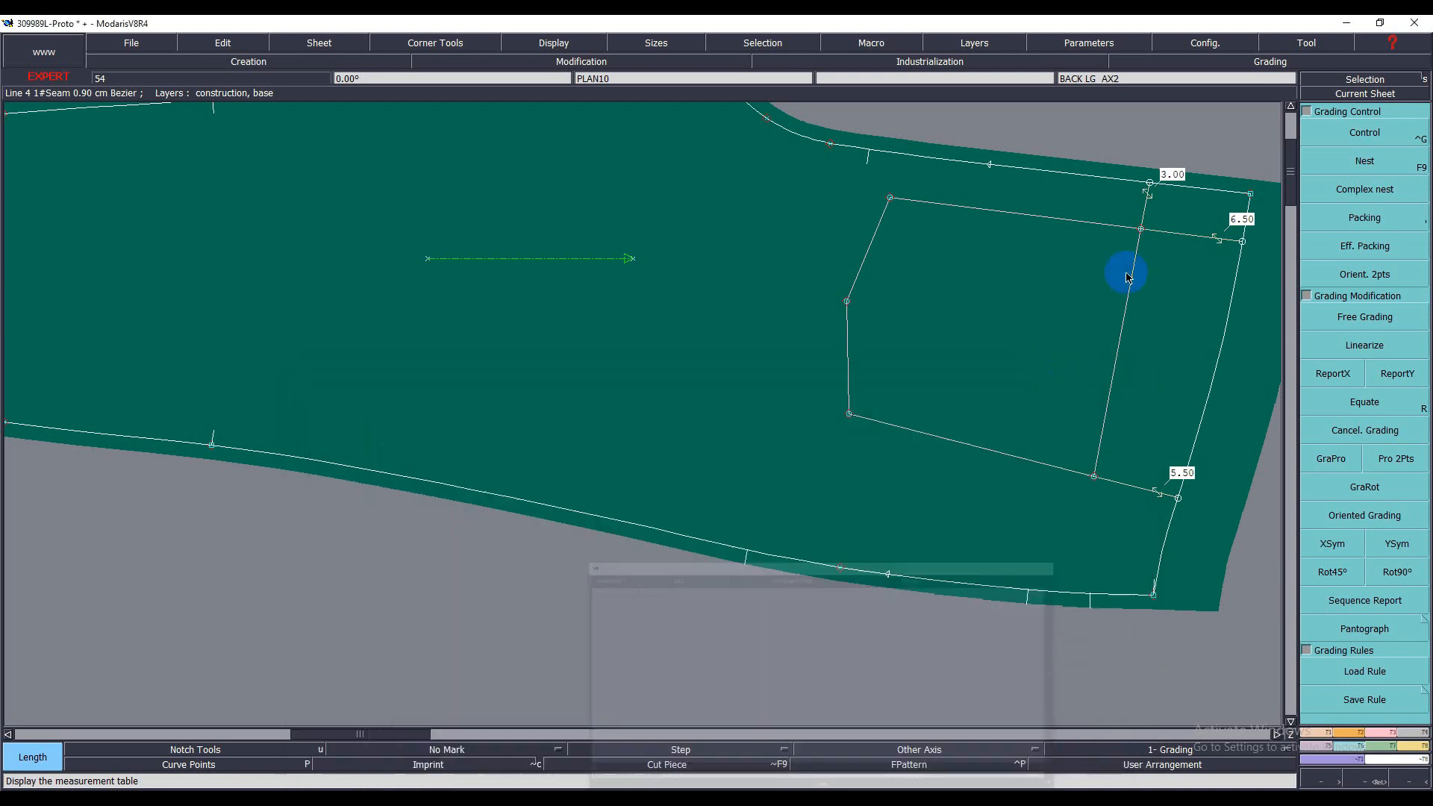
# - Measure the upper opening corner's distance along the side edge line to the waist seam in all sizes and empty the measurement table
pyautogui.click(1140, 229)
pyautogui.click(1242, 241)
pyautogui.hotkey('ctrl', 'f')
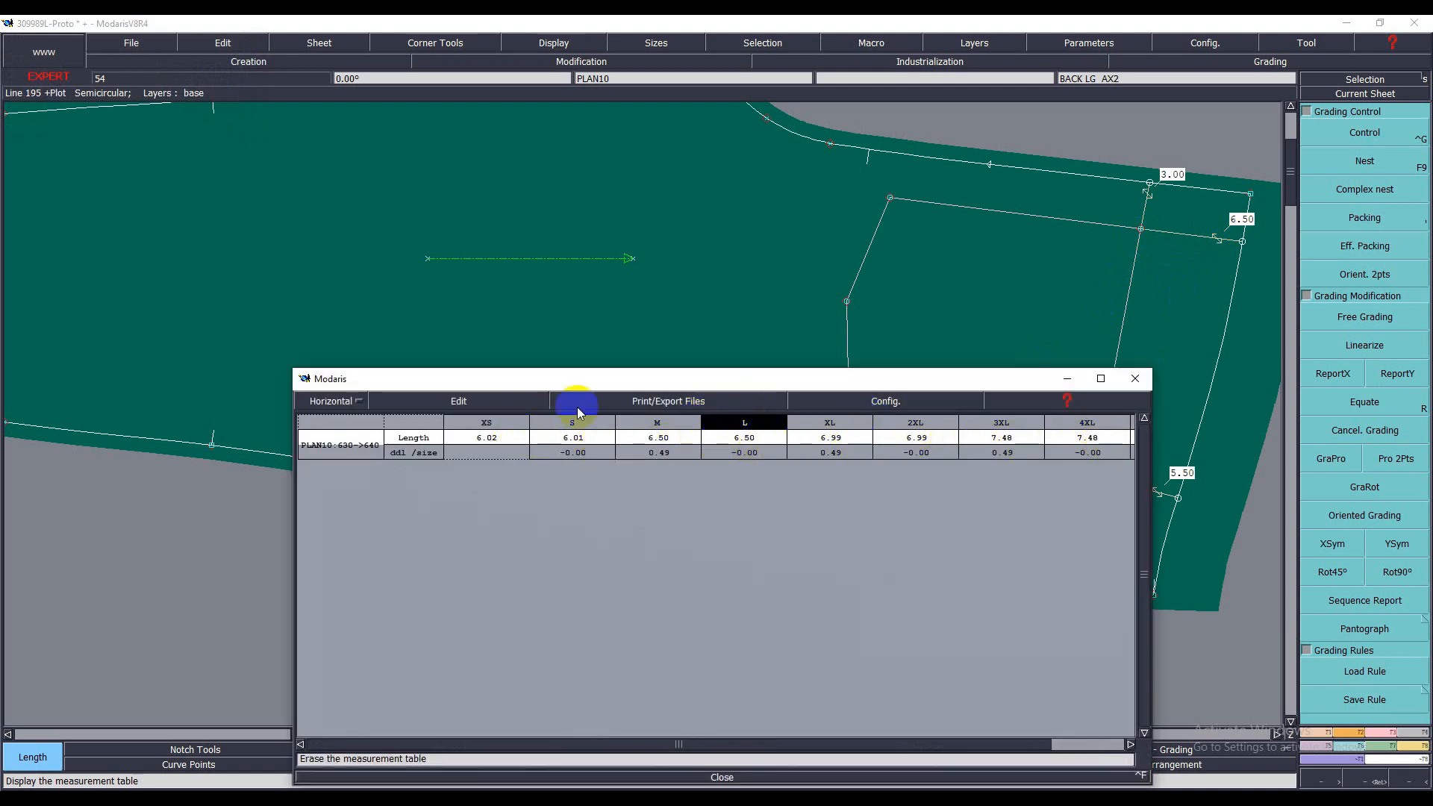
pyautogui.click(439, 407)
pyautogui.click(411, 472)
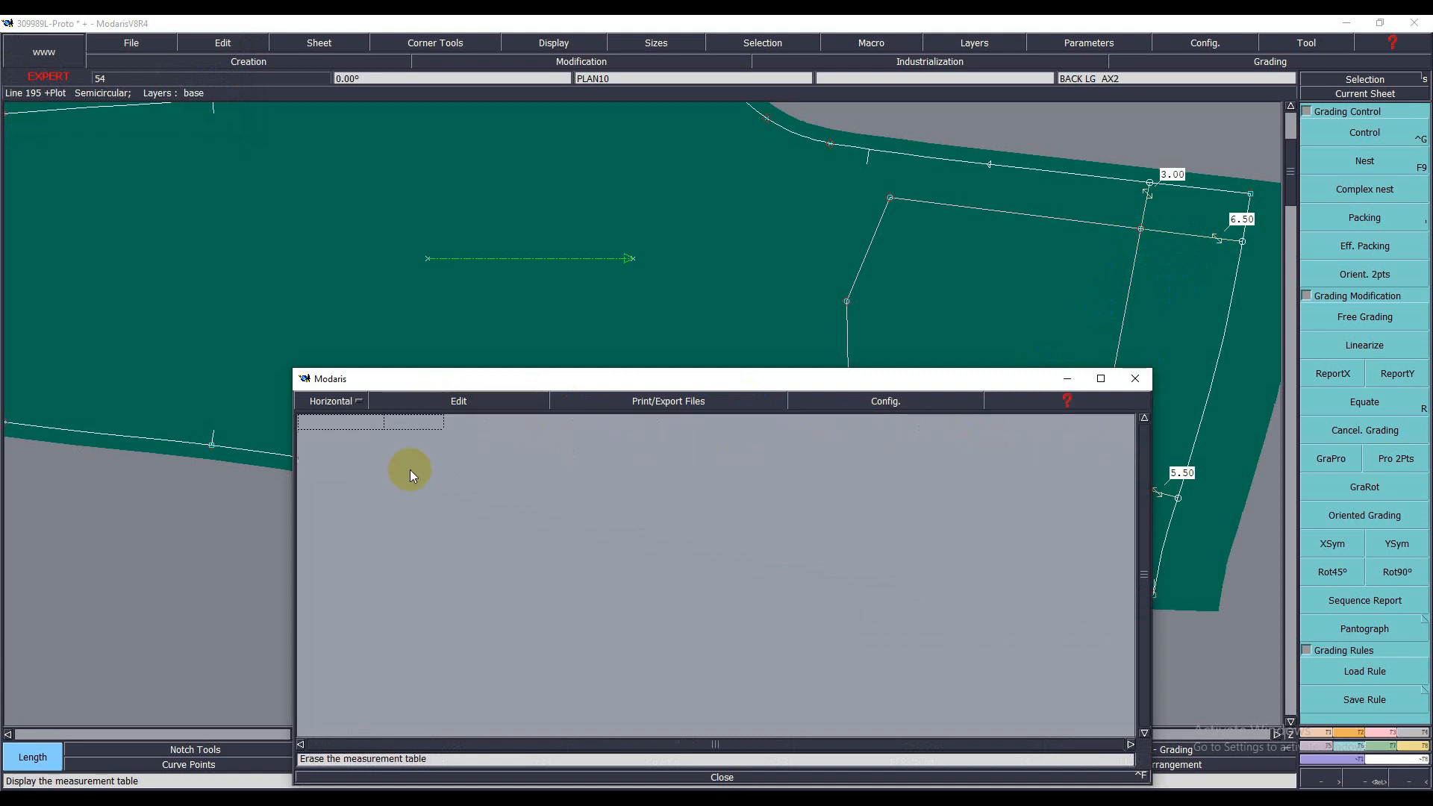
pyautogui.click(1068, 378)
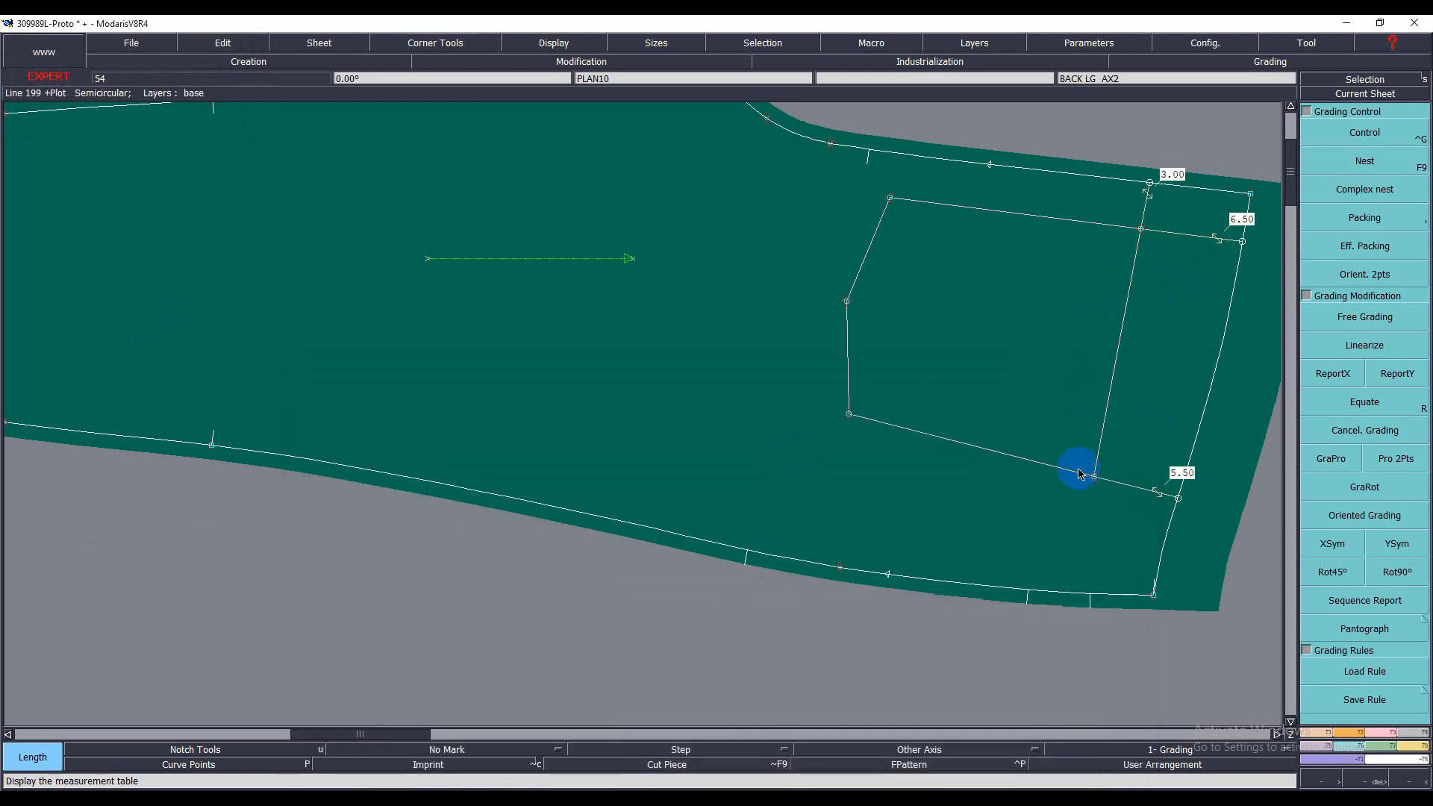
# - Divide the pocket opening line into two equal parts and stack the graded sizes on its midpoint
pyautogui.press('d')
pyautogui.click(1094, 480)
pyautogui.click(1141, 228)
pyautogui.press('Return')
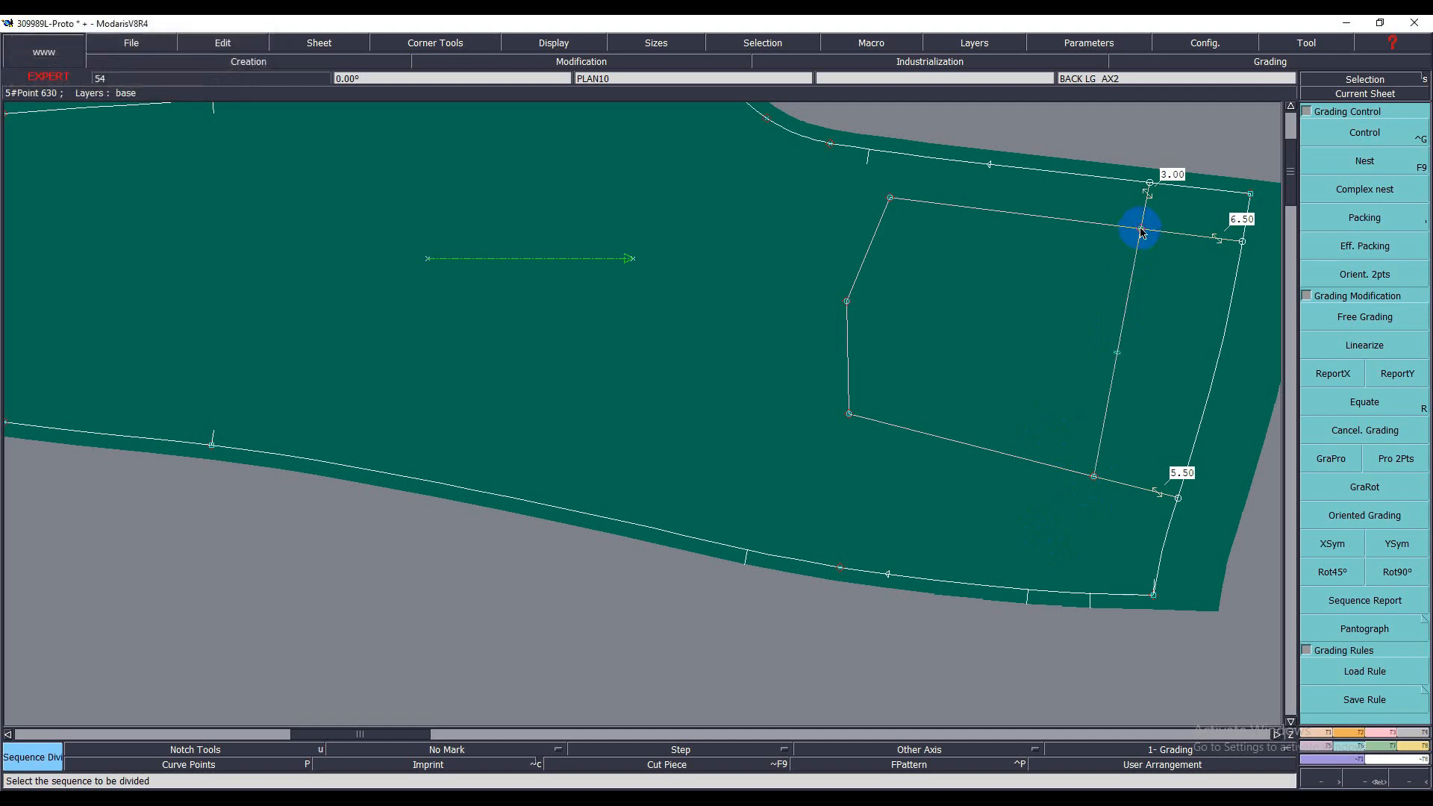
pyautogui.click(1337, 217)
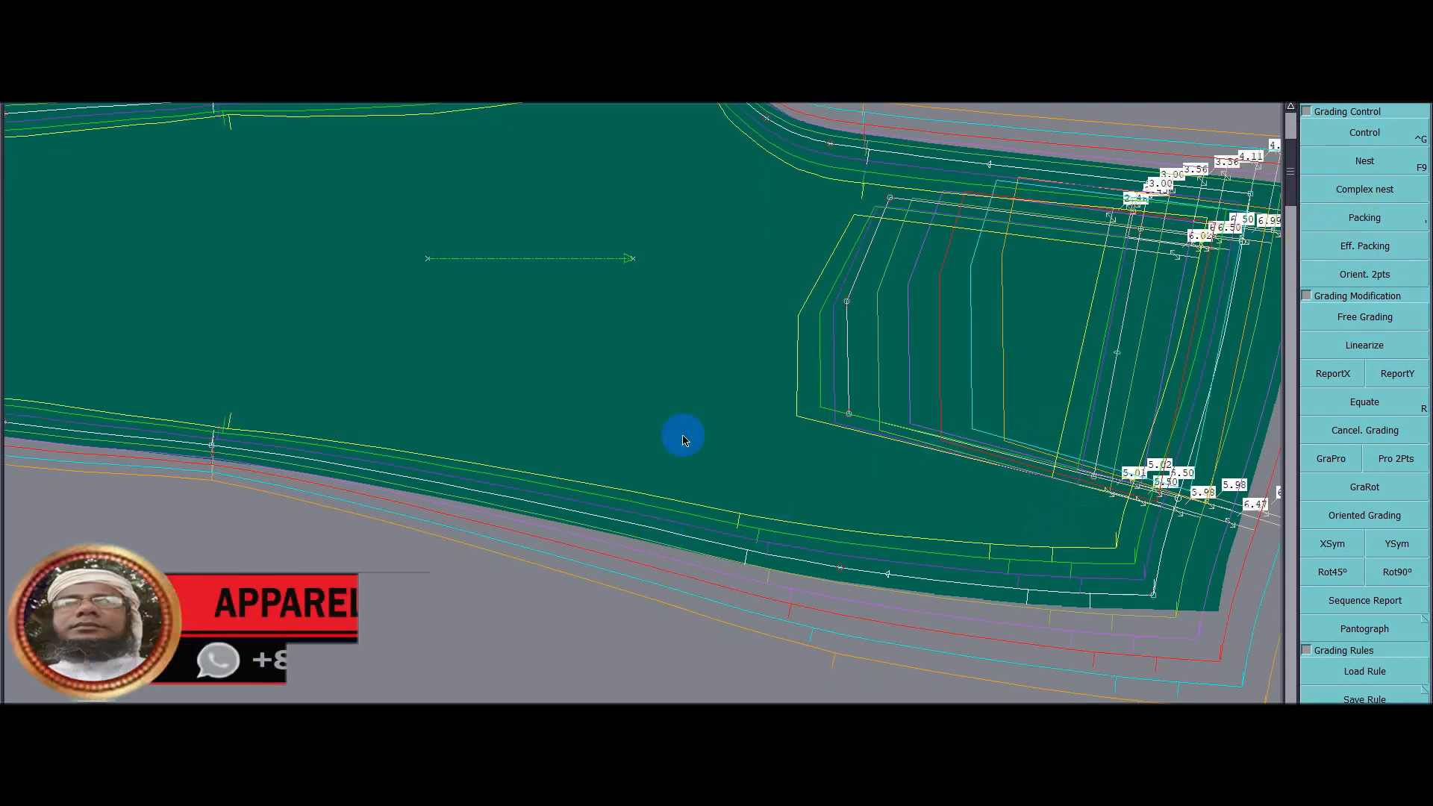
pyautogui.click(1363, 217)
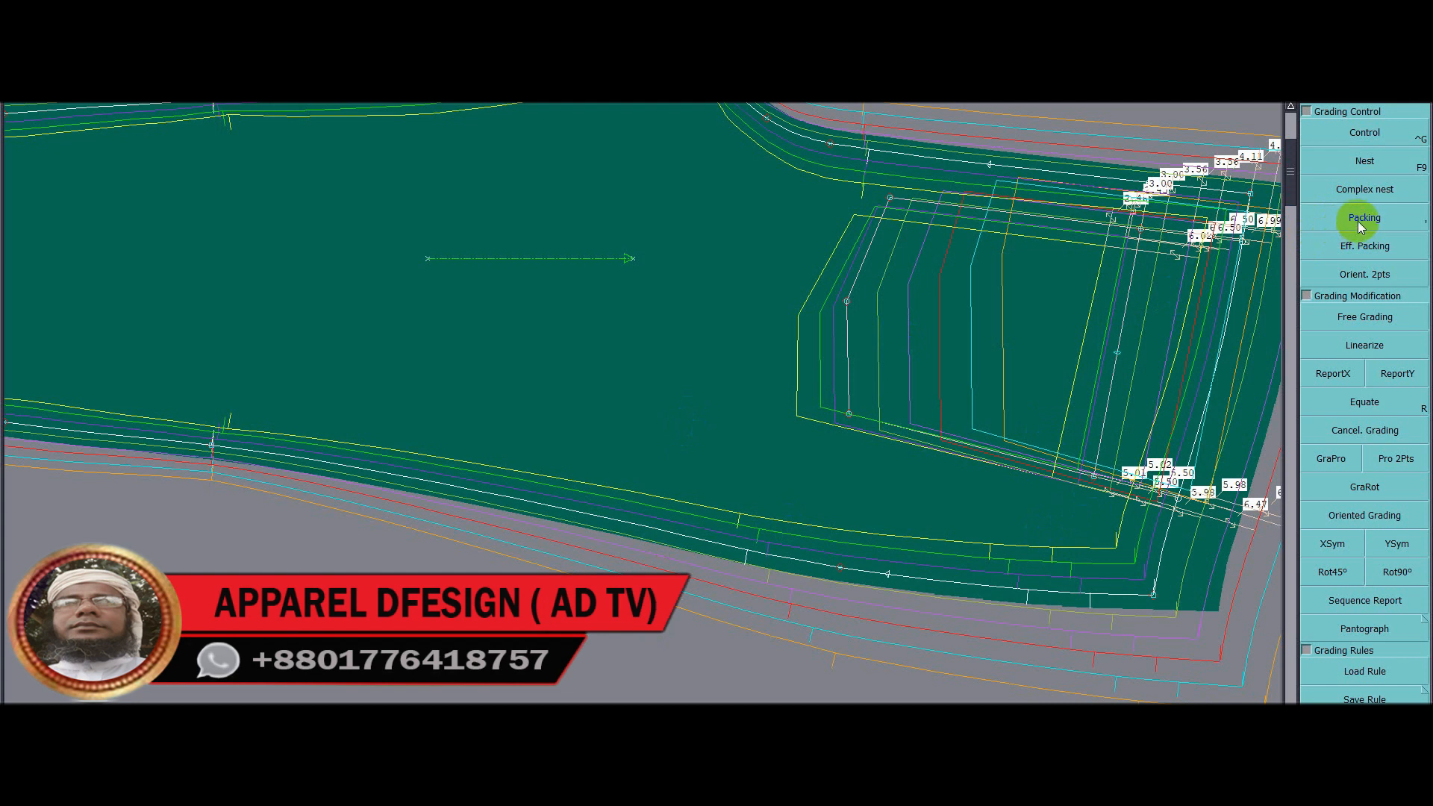
pyautogui.click(1118, 352)
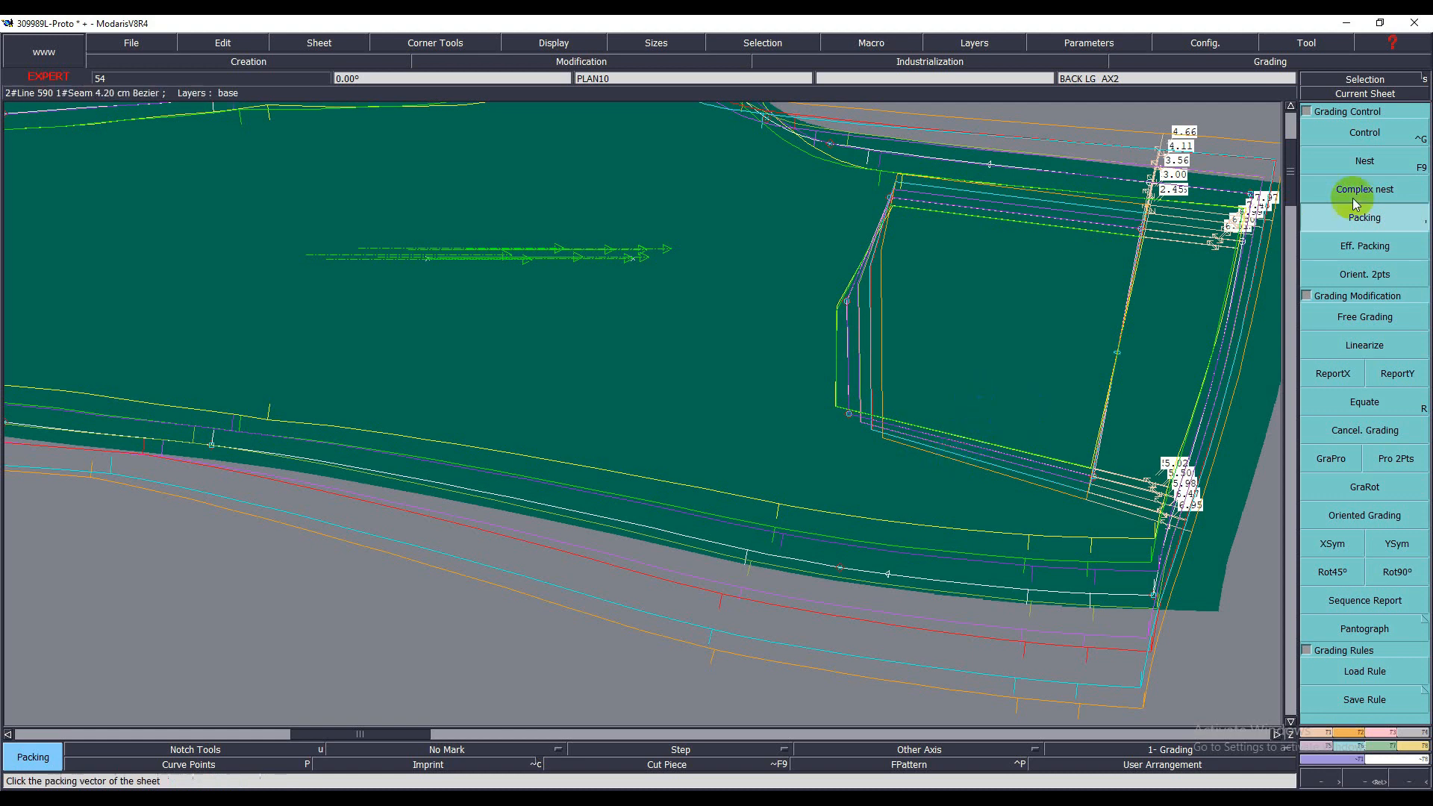
# - Try grading the pocket corner at the lower side edge's far end by -1 cm in X for the S–M, L–XL, 2XL–3XL and 4XL–5XL breaks
pyautogui.click(1397, 114)
pyautogui.click(1307, 118)
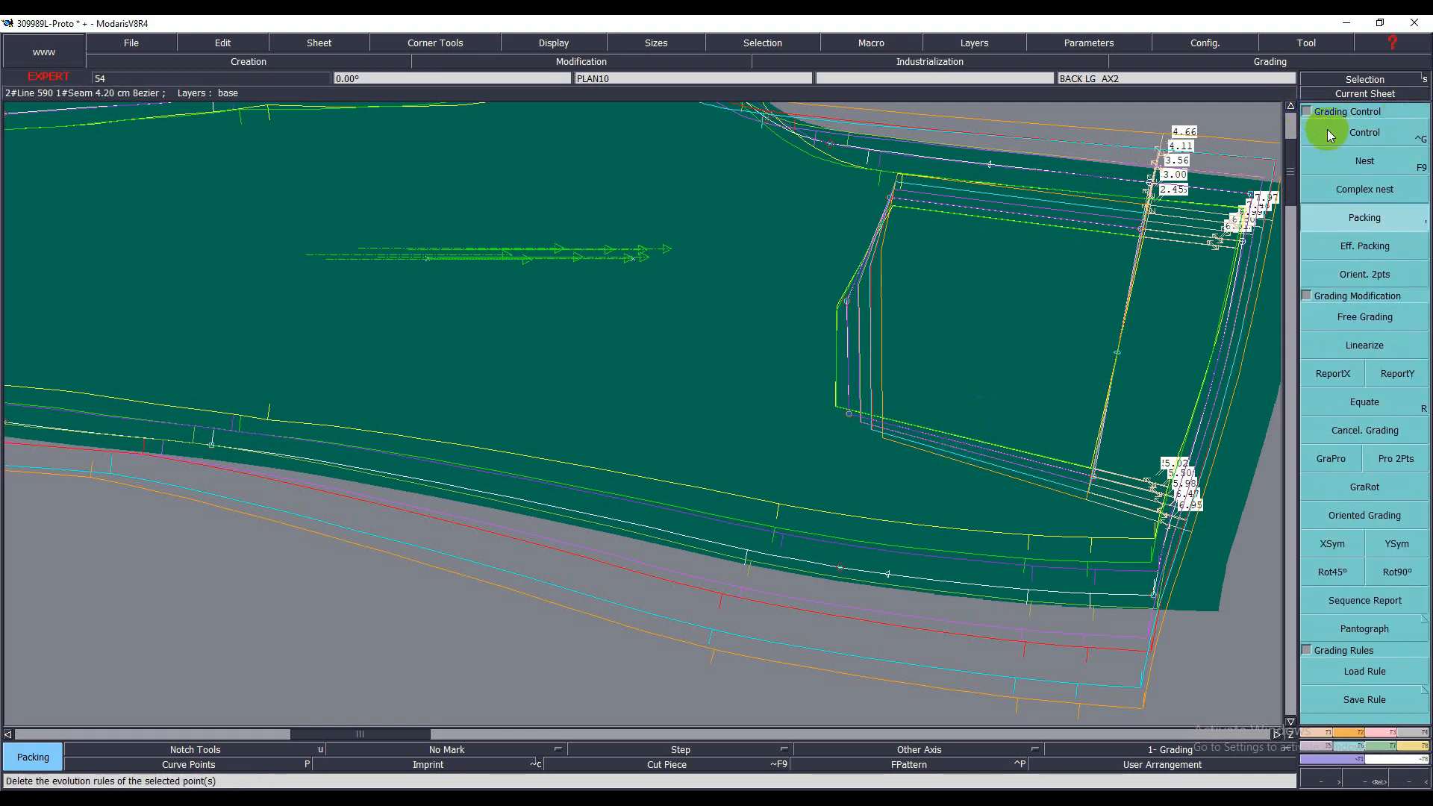
pyautogui.click(1365, 132)
pyautogui.click(1095, 472)
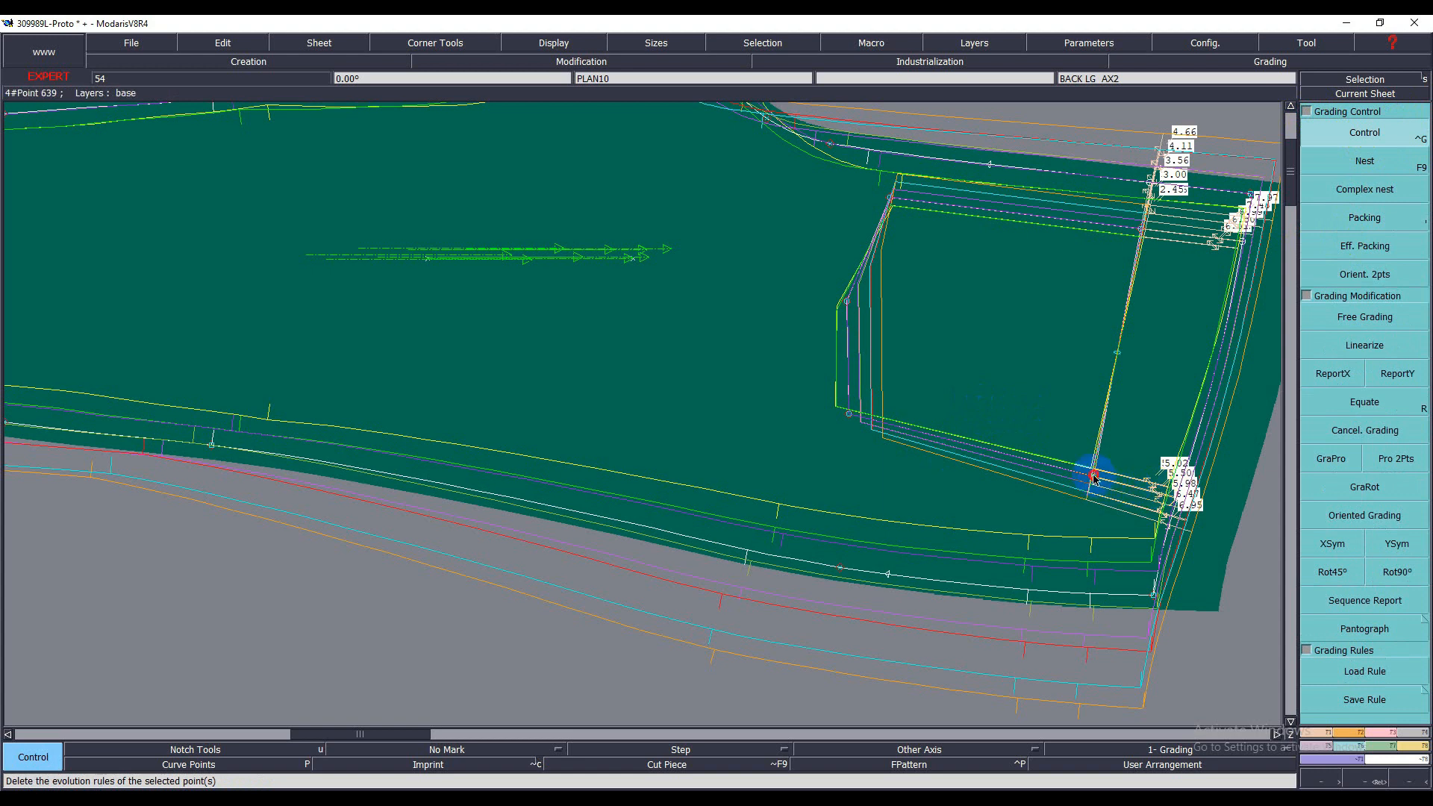
pyautogui.click(849, 414)
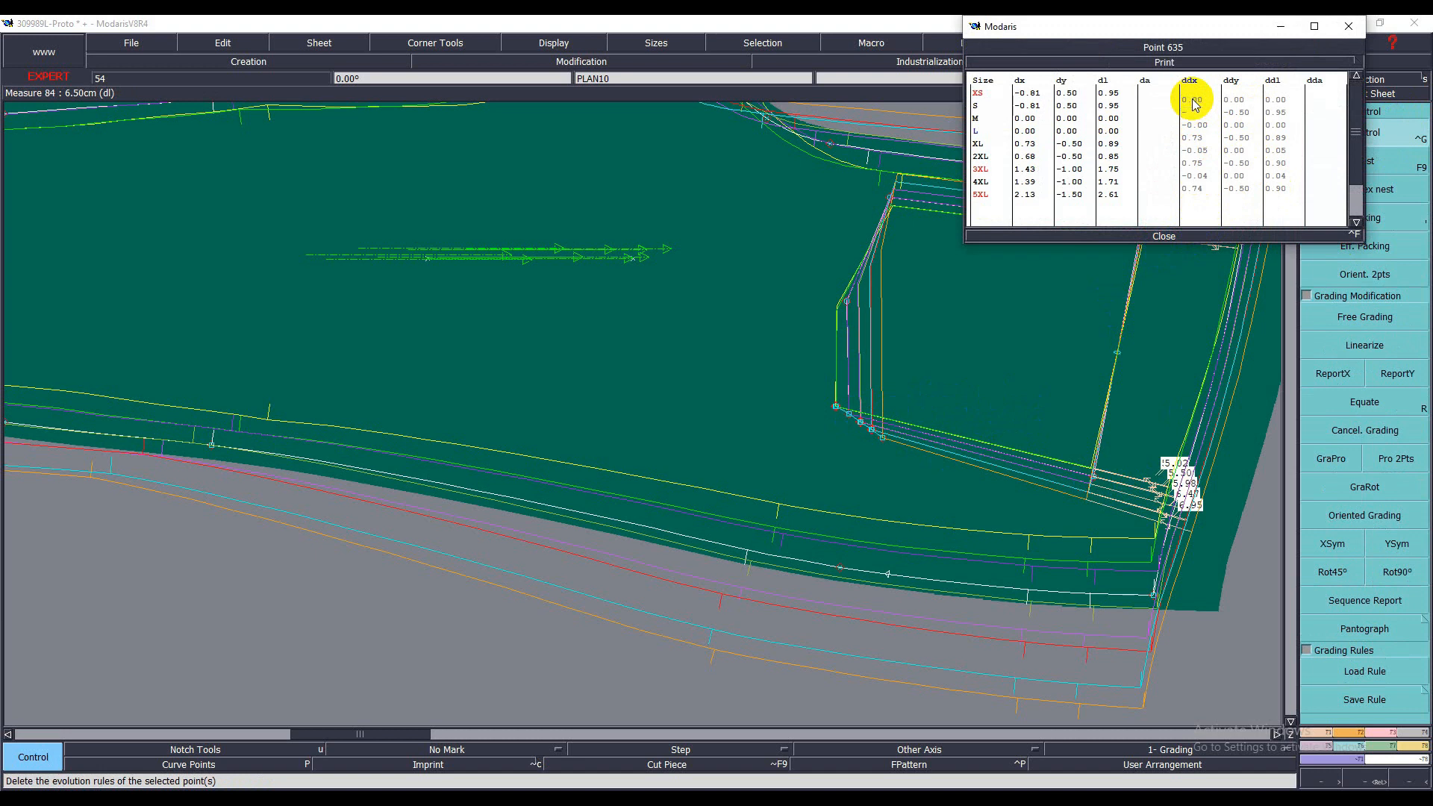
pyautogui.press('Return')
pyautogui.press('Return')
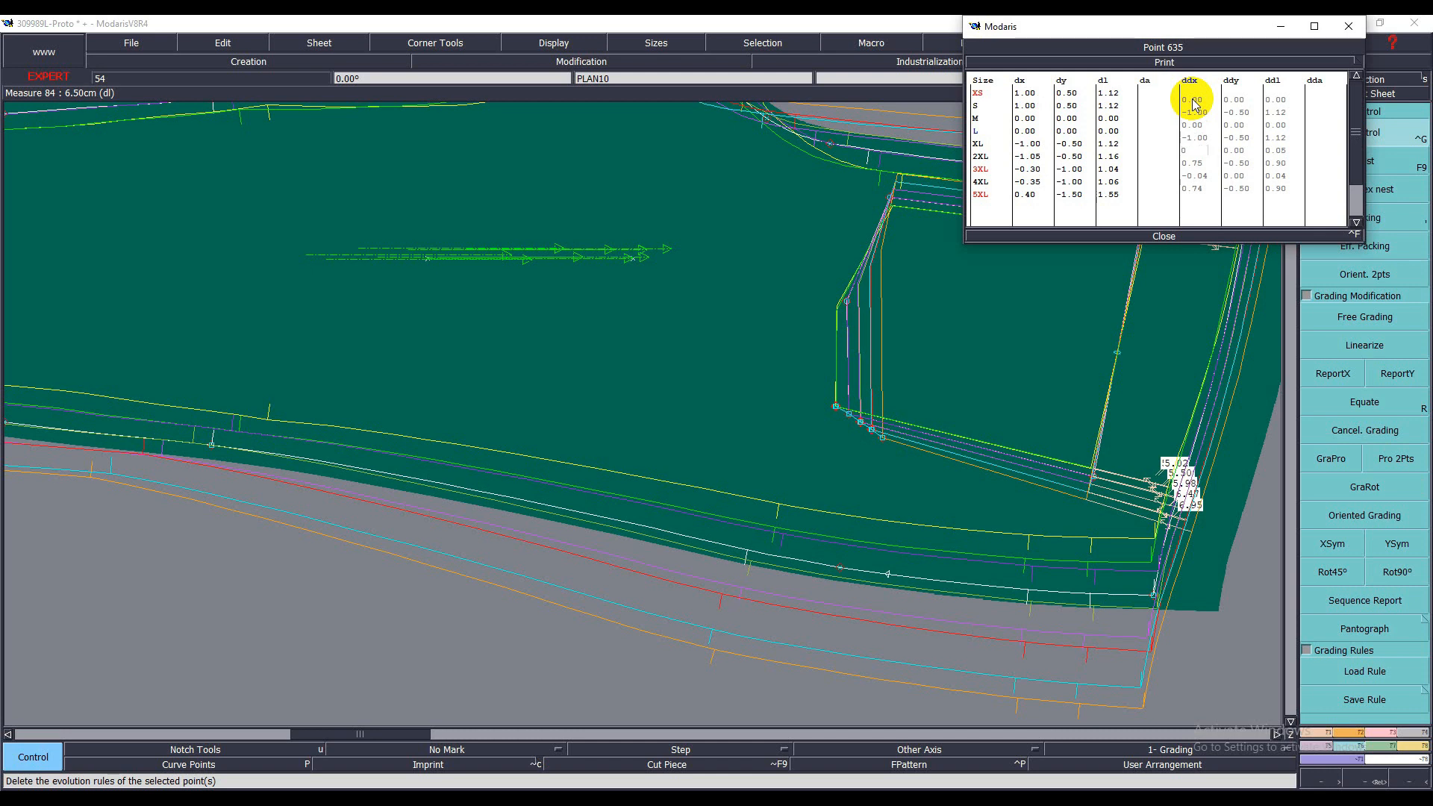
pyautogui.press('Return')
pyautogui.write('-1')
pyautogui.press('Return')
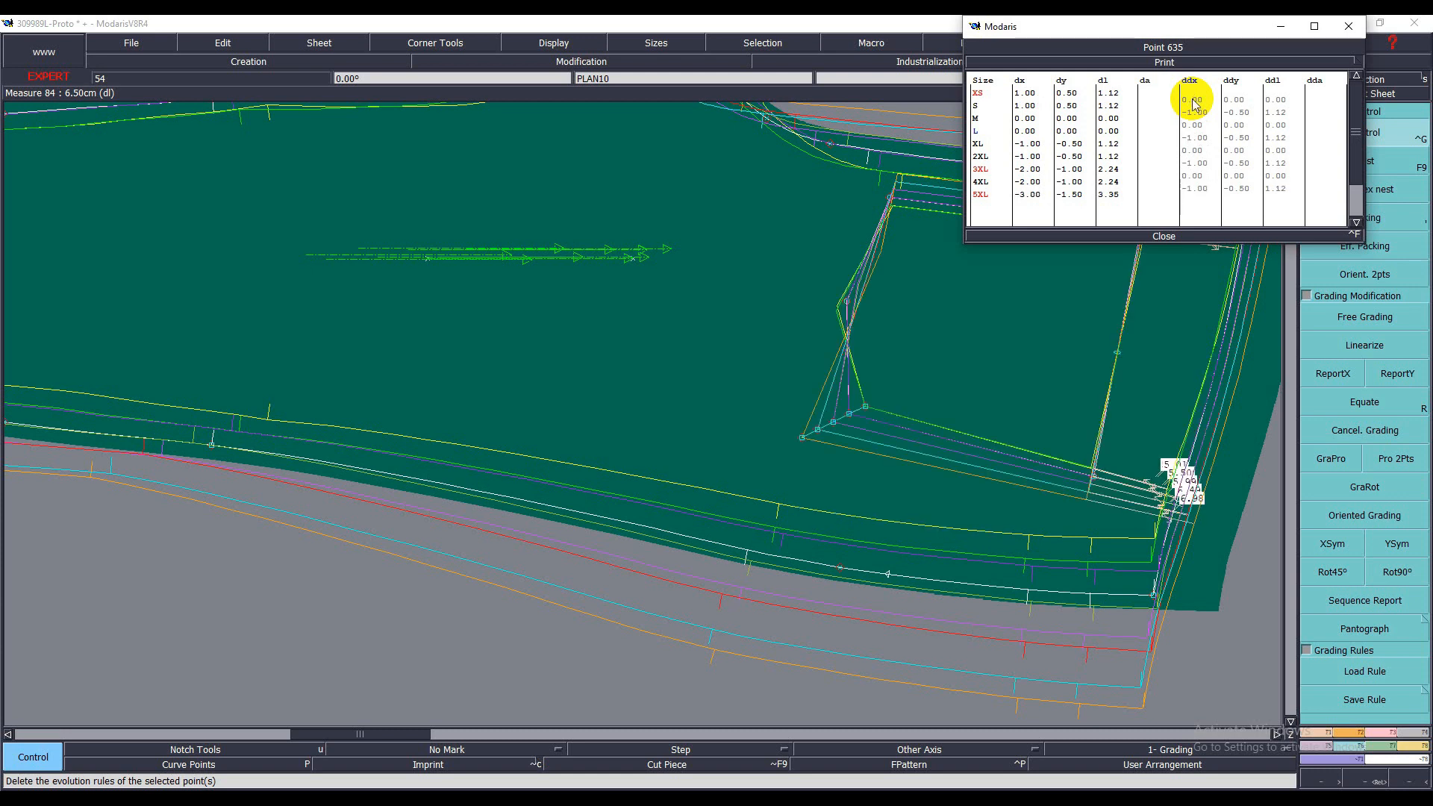
pyautogui.click(1166, 235)
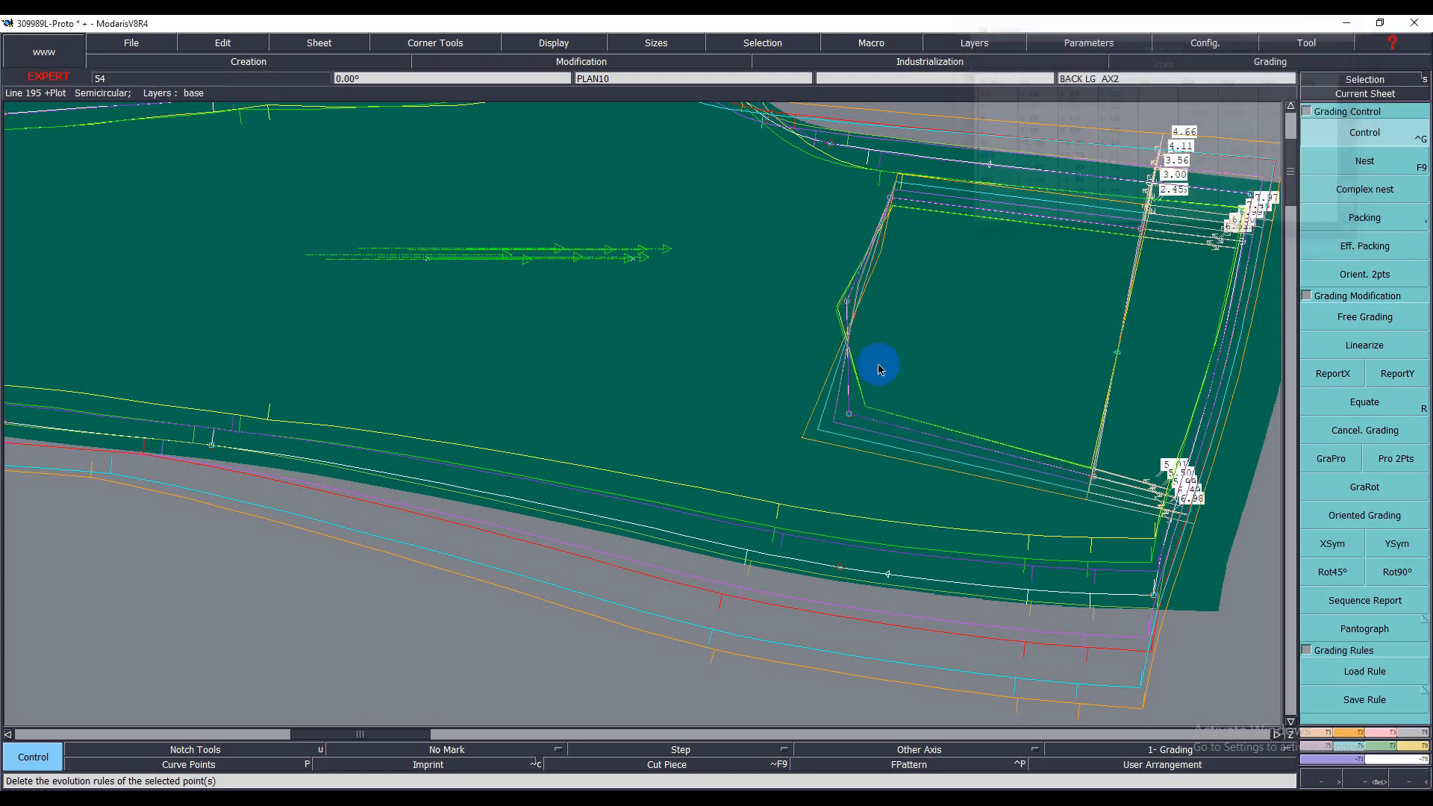
# - Restack the sizes on the lower opening corner and zero the X grading of the lower side edge's far corner for all breaks
pyautogui.moveTo(797, 281); pyautogui.dragTo(879, 339)
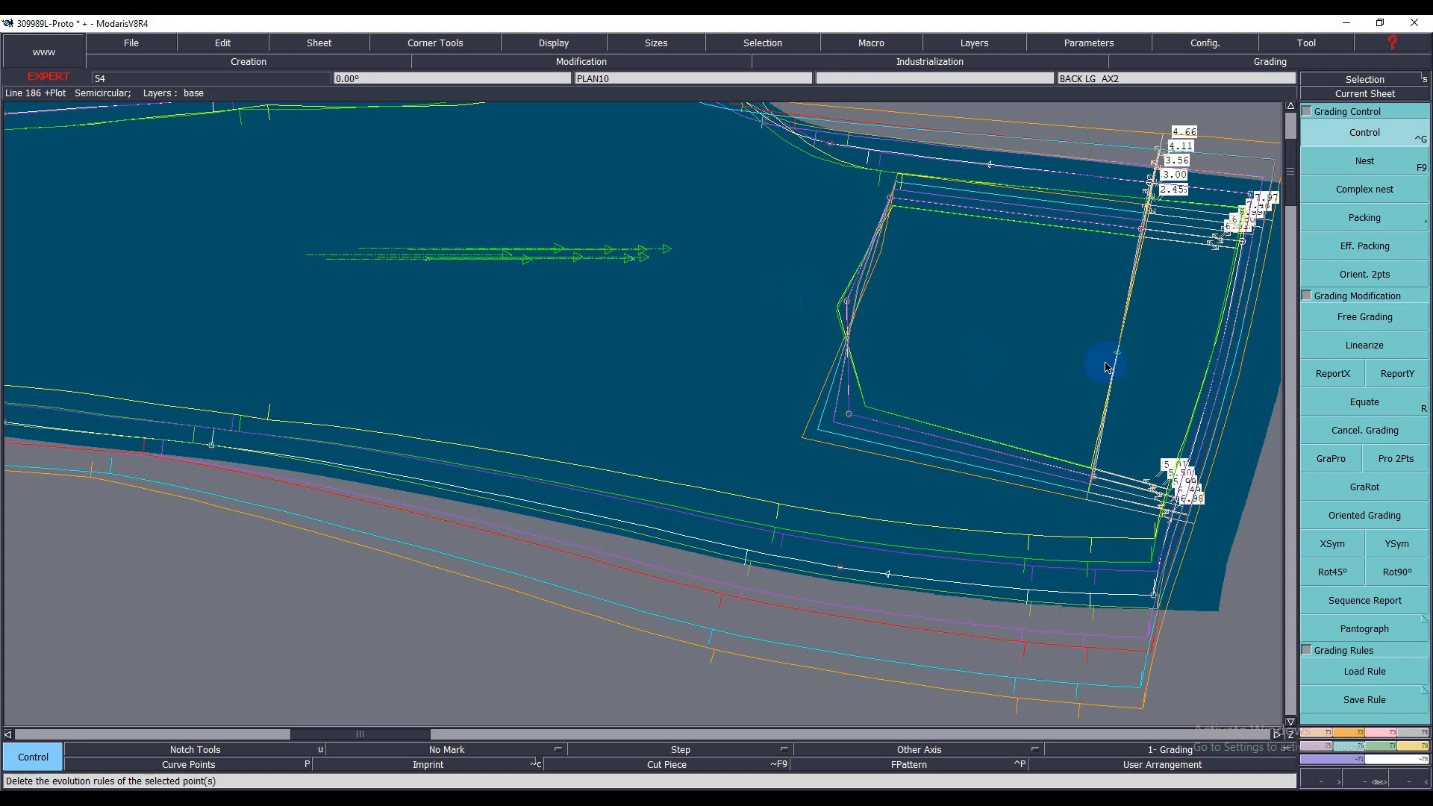
pyautogui.click(1365, 217)
pyautogui.click(1098, 480)
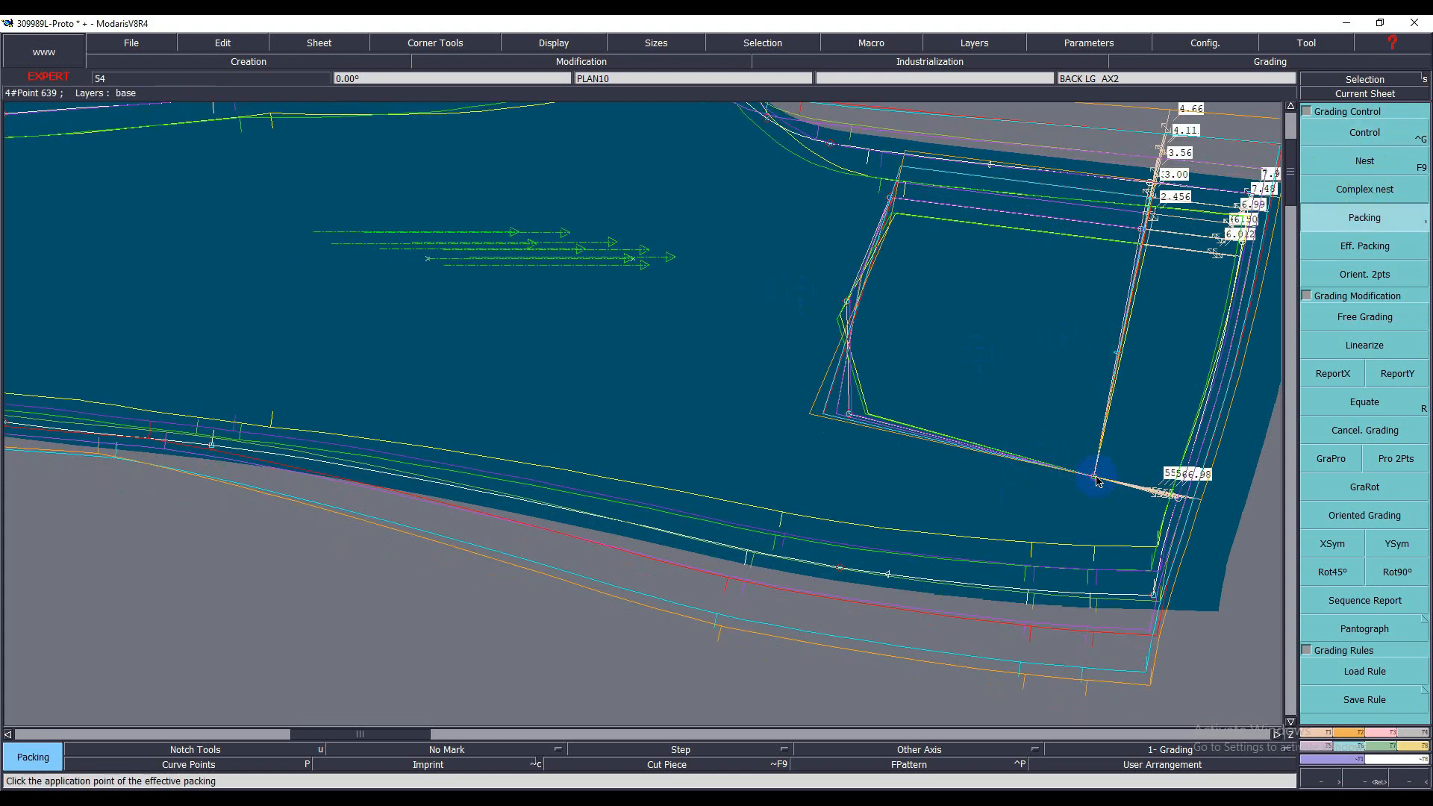
pyautogui.click(1365, 134)
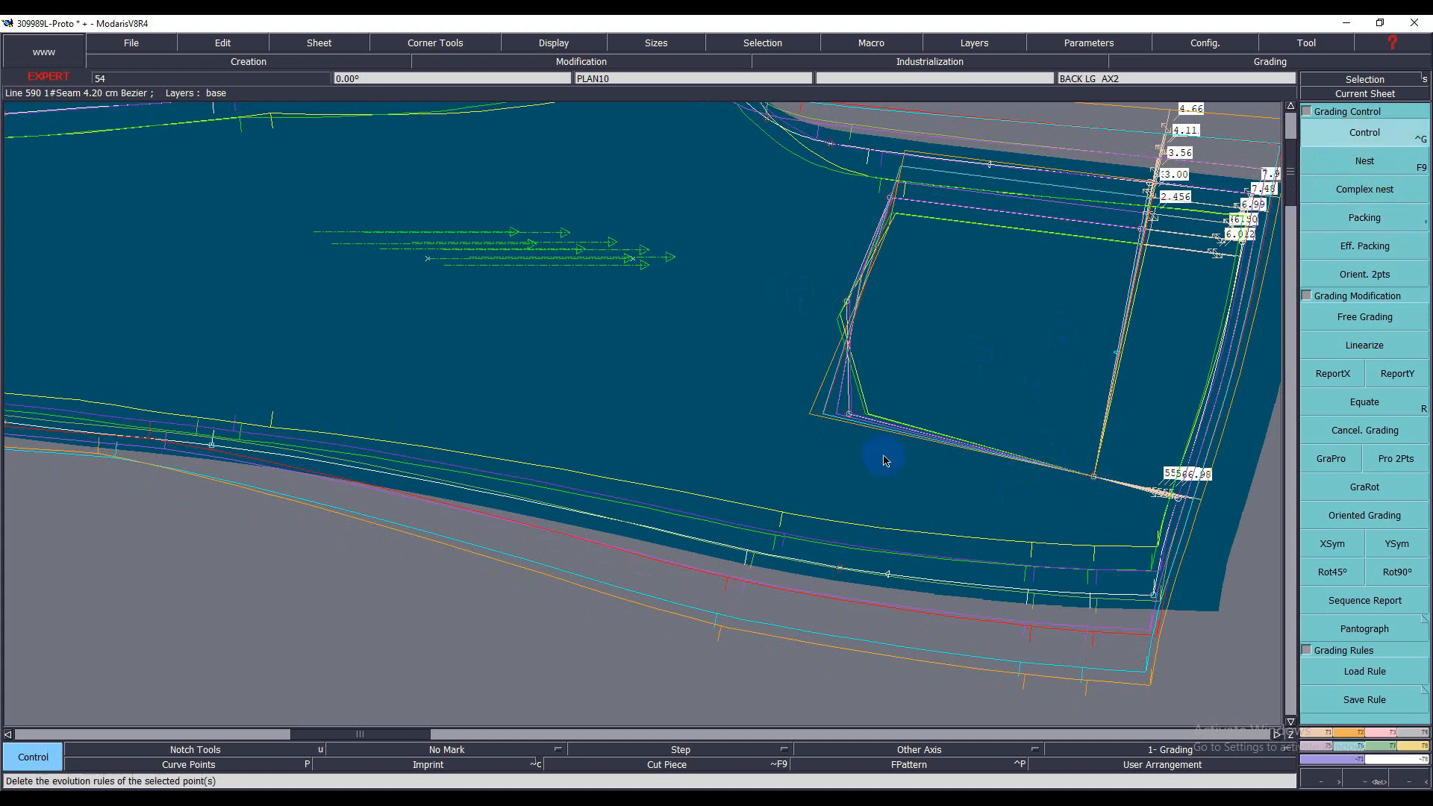
pyautogui.click(852, 413)
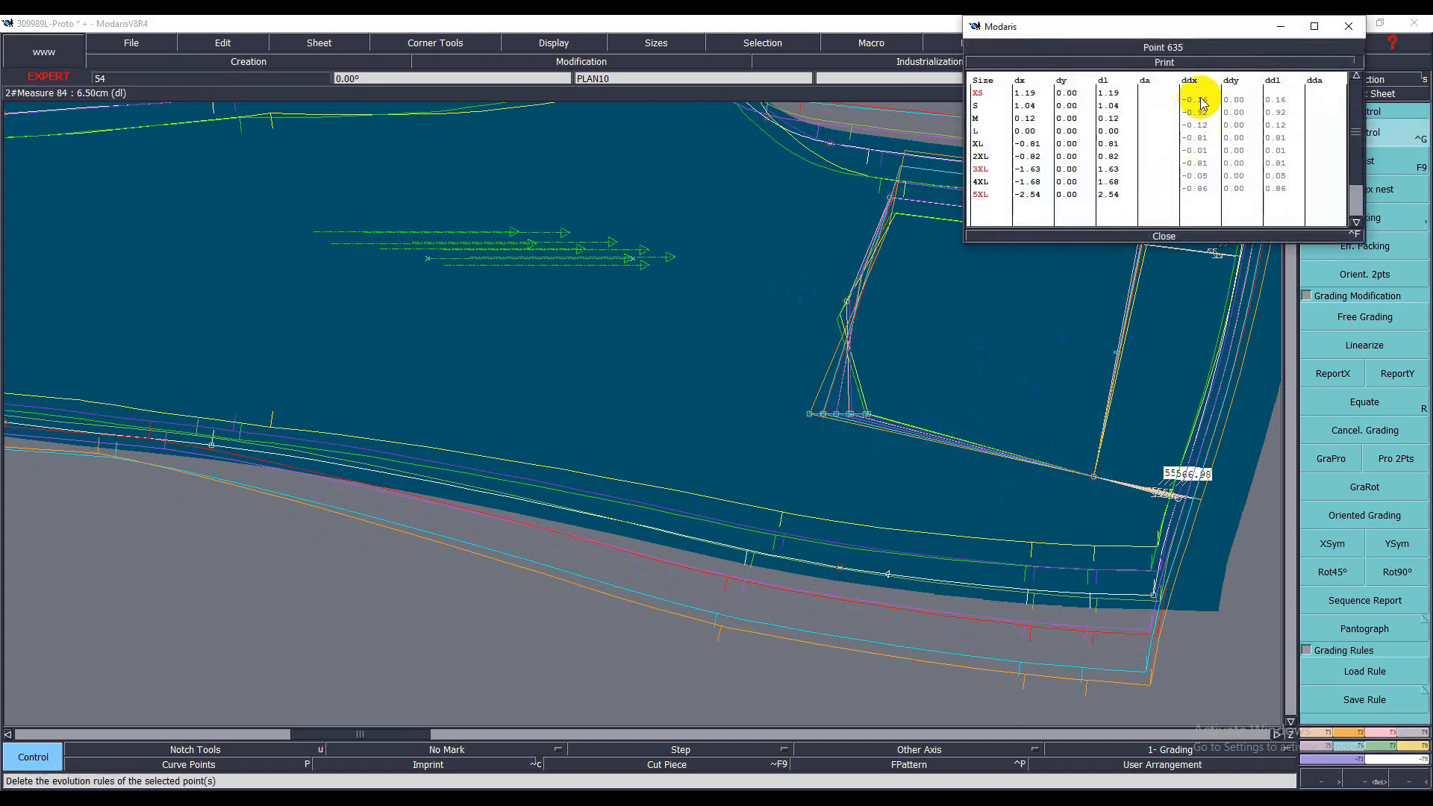
pyautogui.click(1195, 190)
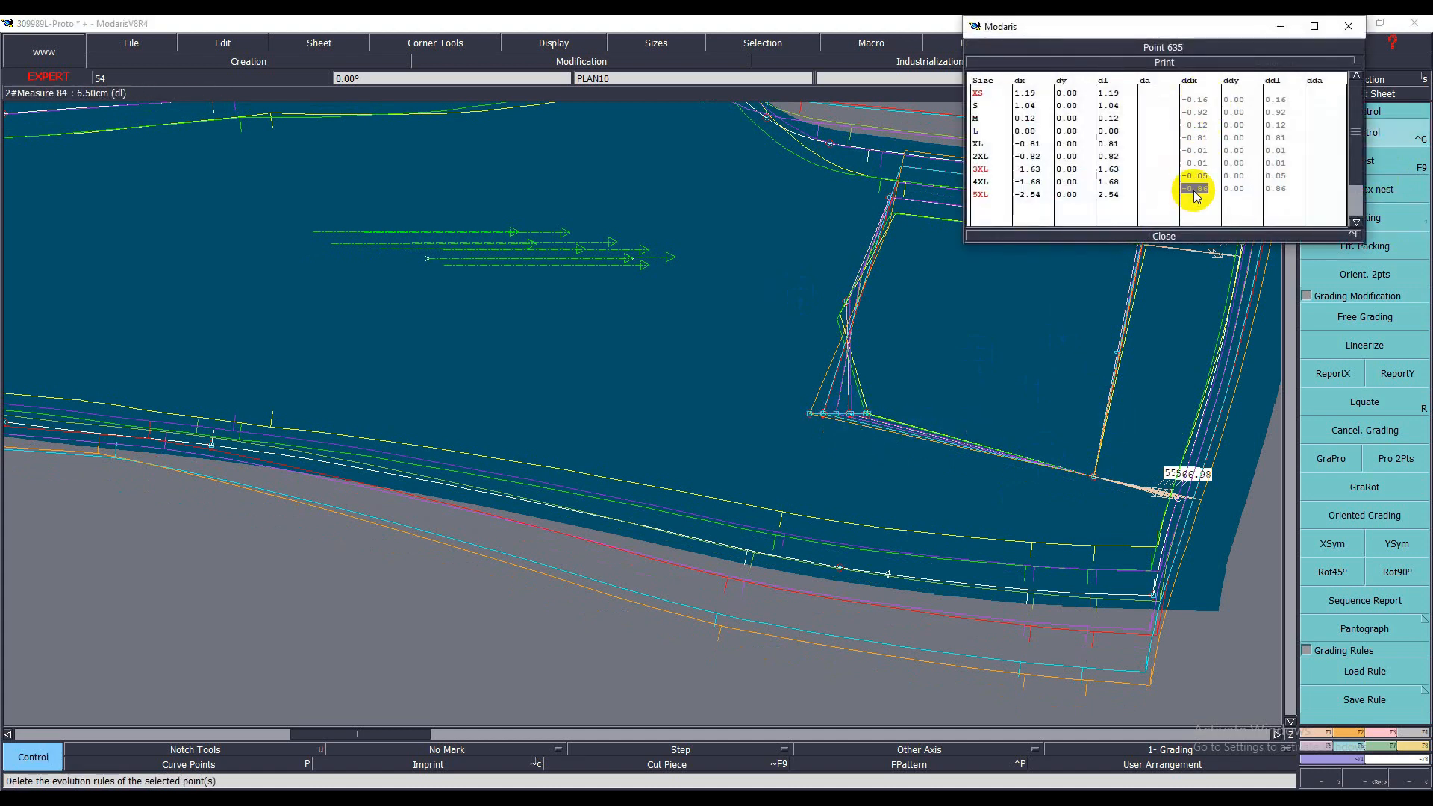
pyautogui.moveTo(1196, 99); pyautogui.dragTo(1200, 192)
pyautogui.press('Return')
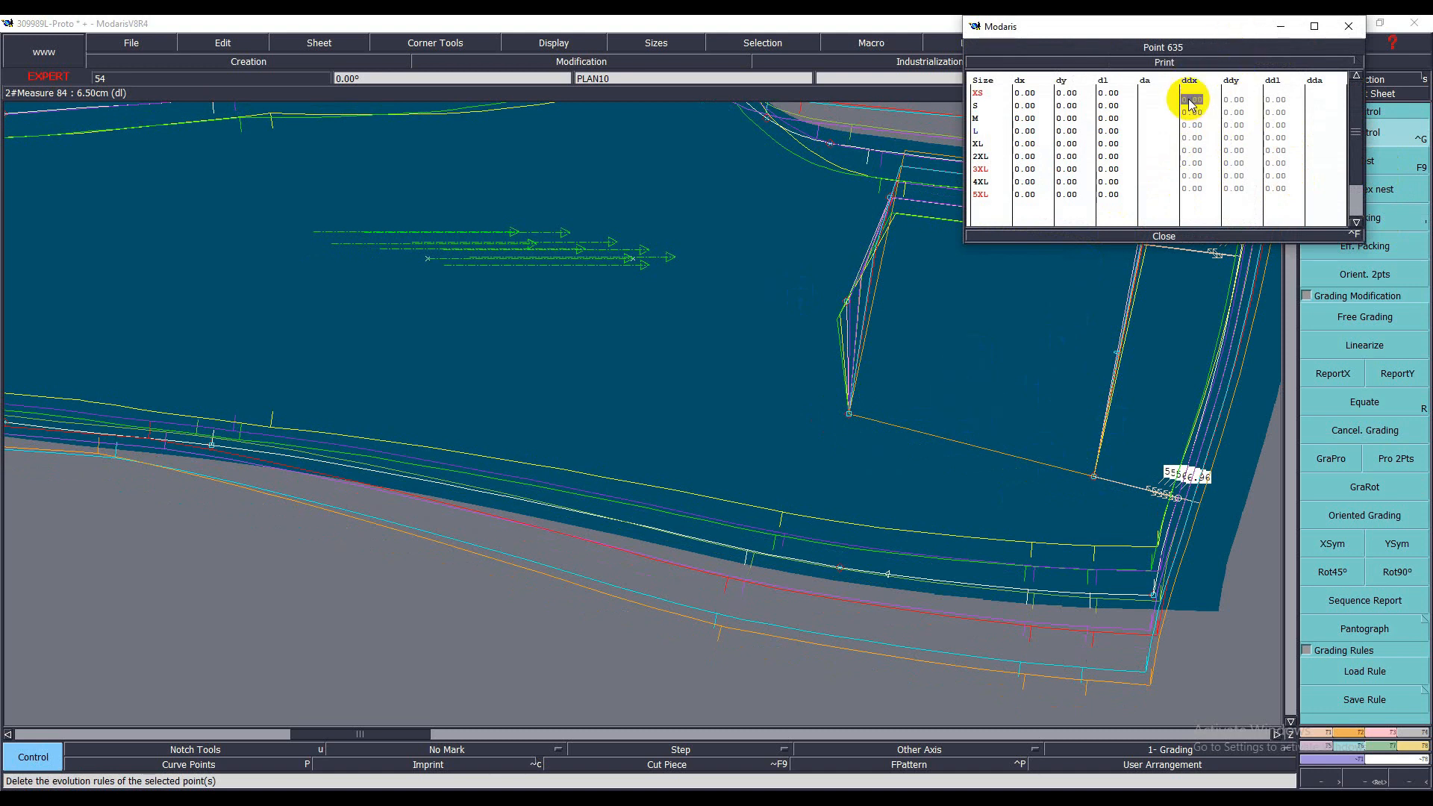
# - Set the X grading of the lower side edge's far corner to -1 cm for the S–M, L–XL, 2XL–3XL and 4XL–5XL breaks
pyautogui.press('Down')
pyautogui.write('1')
pyautogui.press('Return')
pyautogui.press('Down')
pyautogui.write('-1')
pyautogui.press('Return')
pyautogui.press('Down')
pyautogui.write('-1')
pyautogui.press('Return')
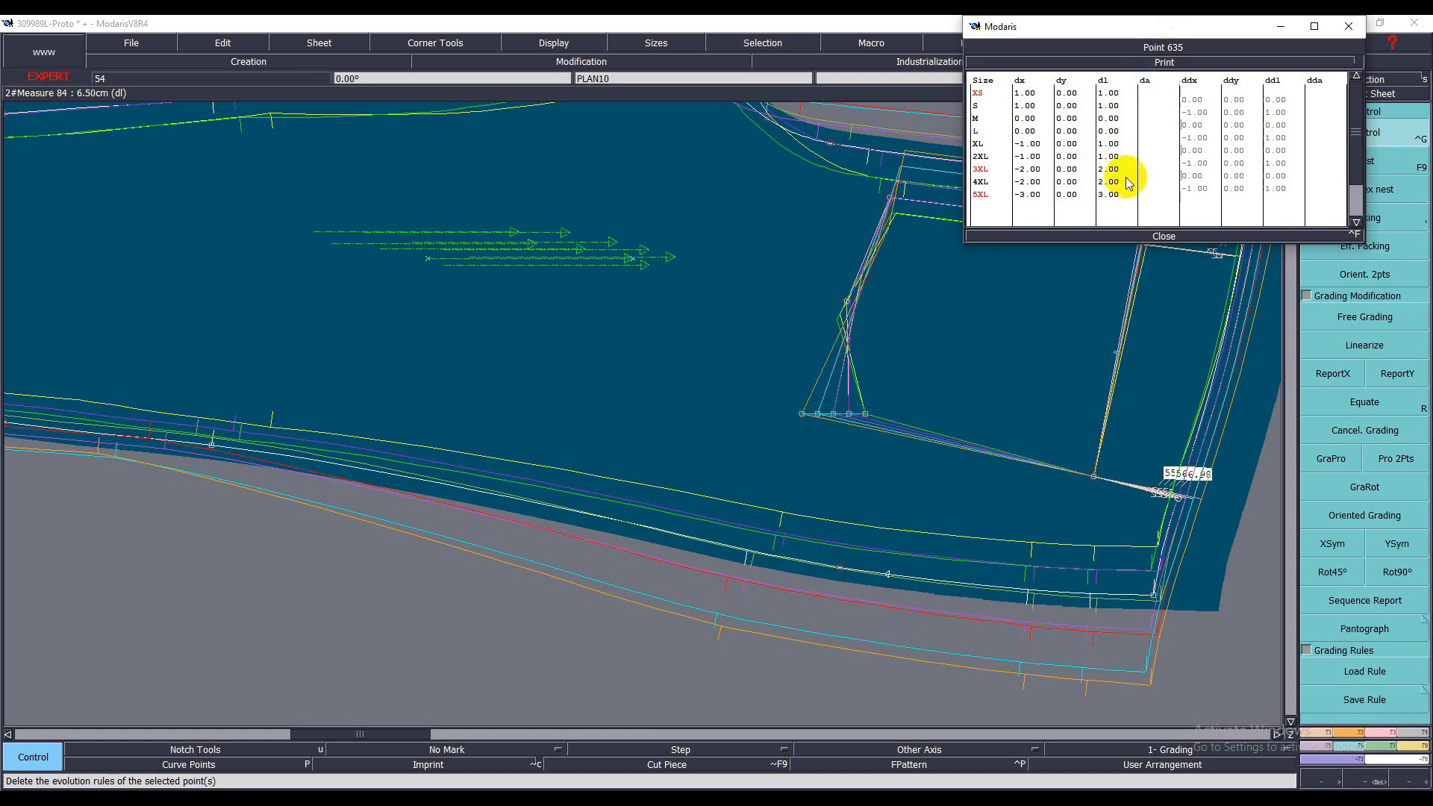
pyautogui.click(1161, 236)
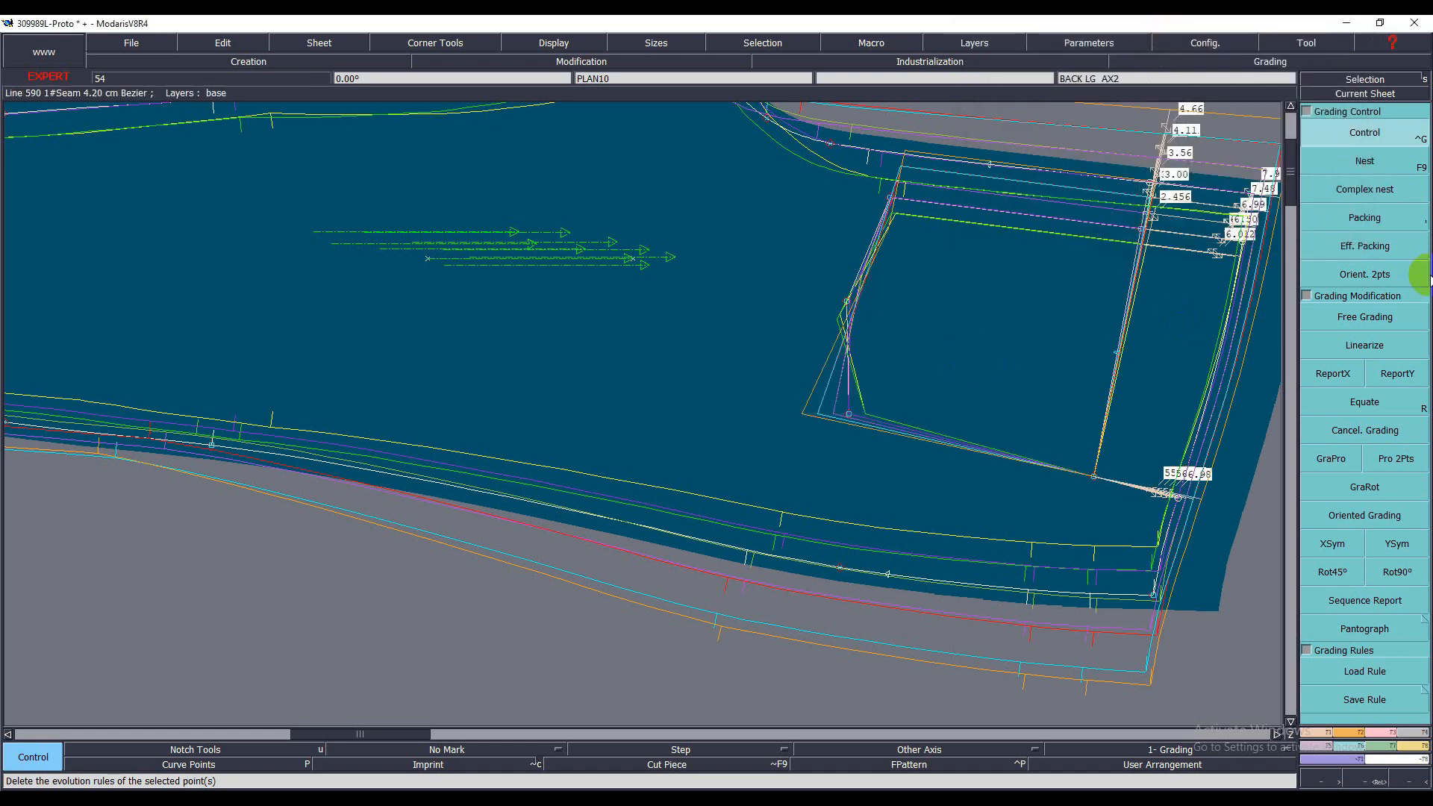
# - Restack the sizes on the opening line's midpoint and zero the X and Y grading of the pocket's pointed tip for all breaks
pyautogui.click(1365, 217)
pyautogui.click(1120, 354)
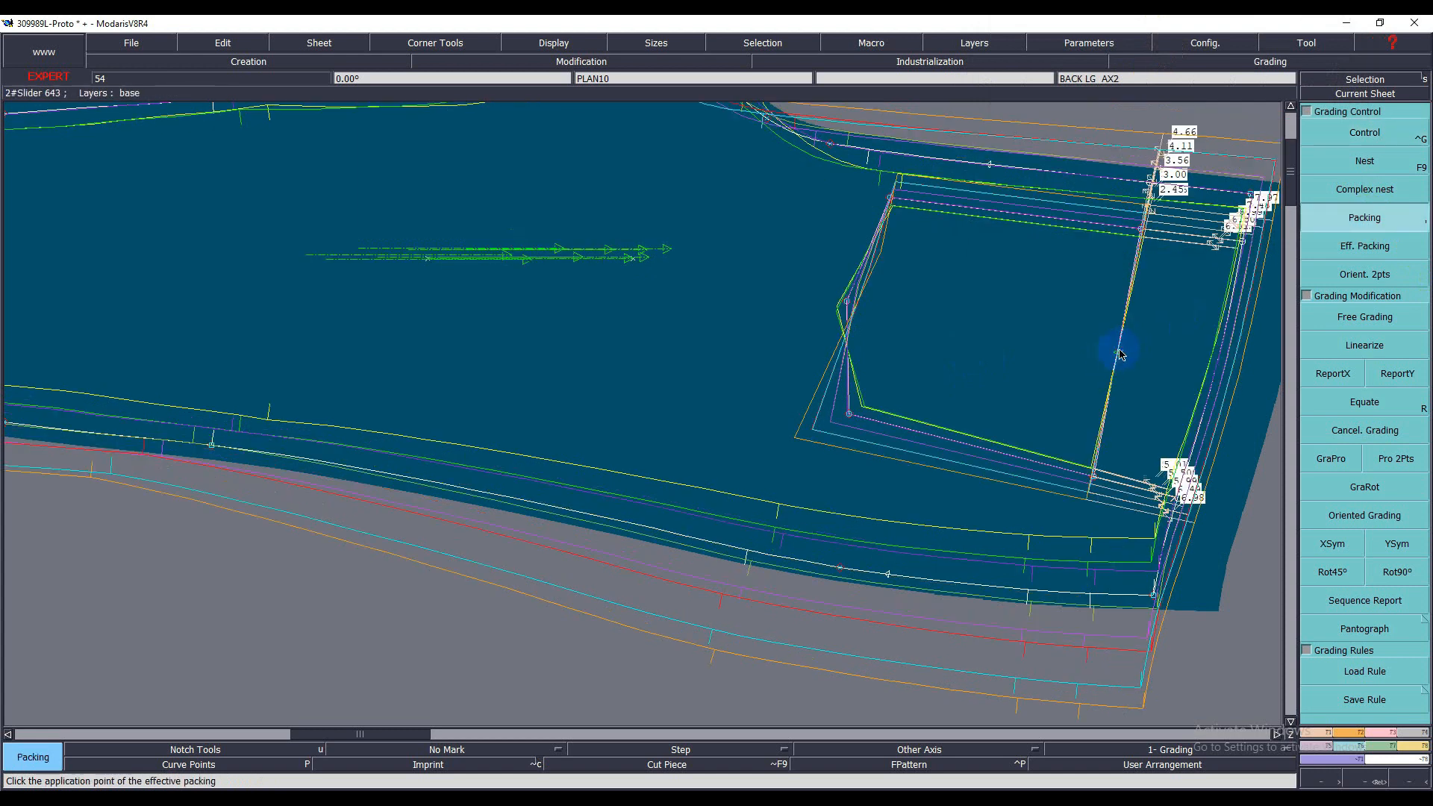
pyautogui.click(1360, 134)
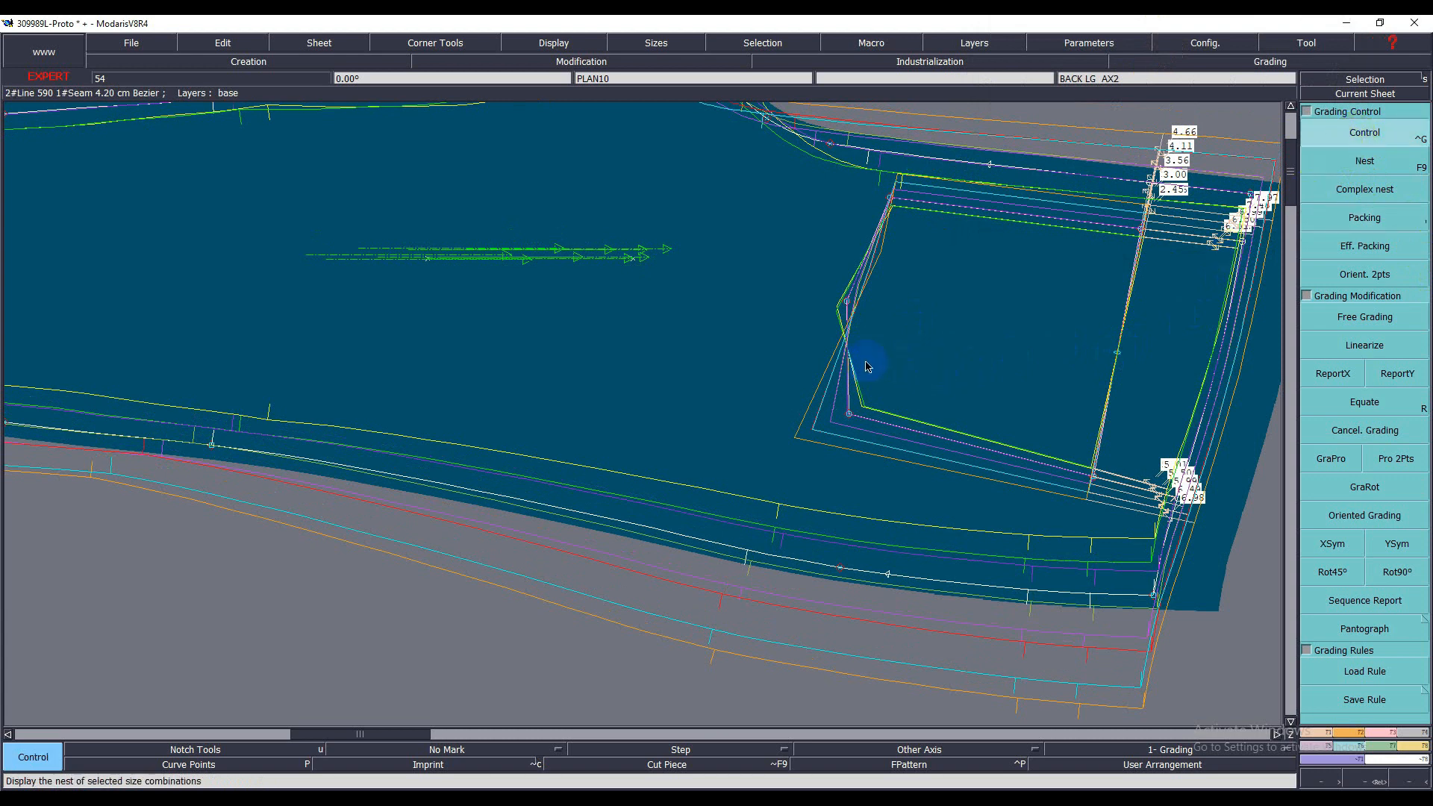
pyautogui.click(848, 303)
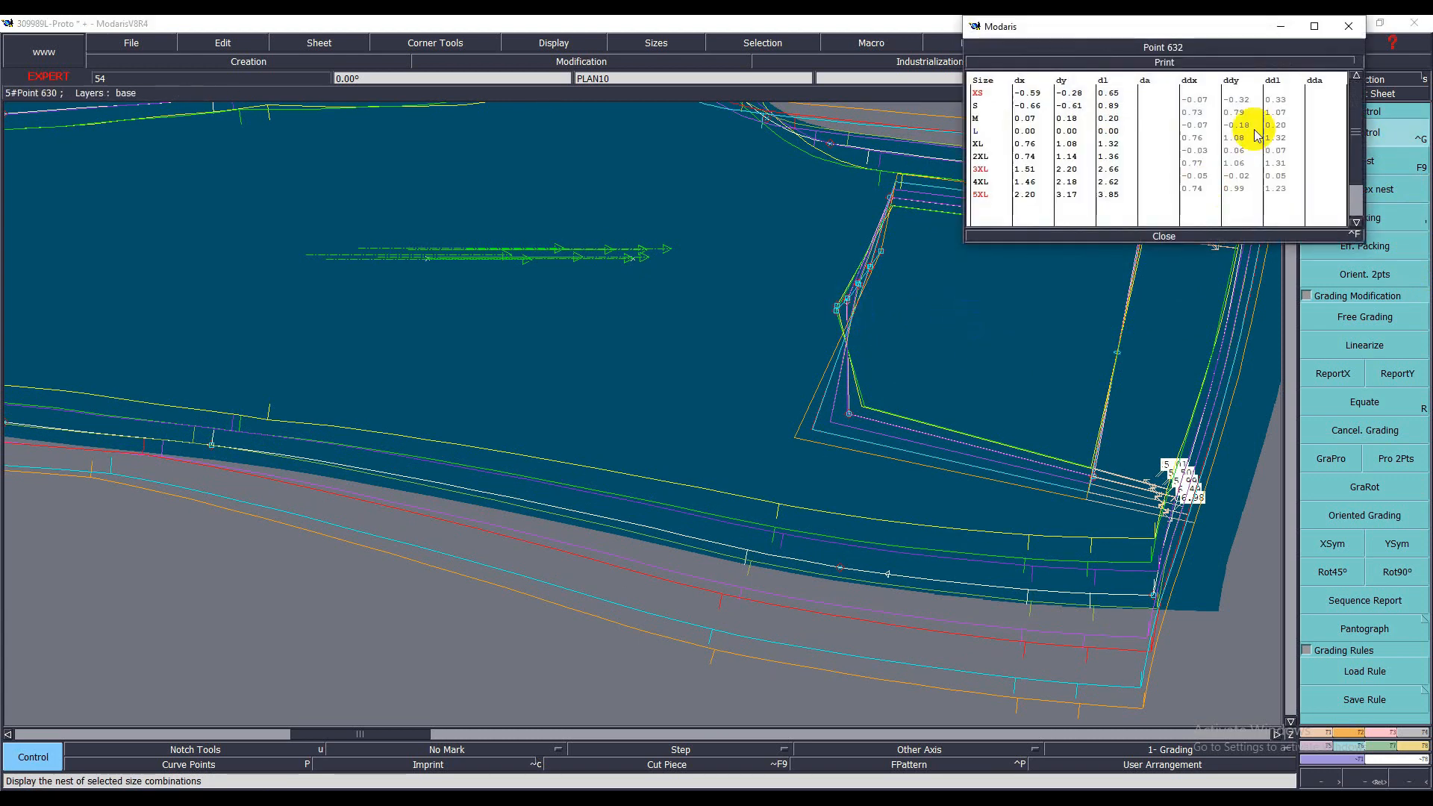
pyautogui.moveTo(1197, 107); pyautogui.dragTo(1192, 191)
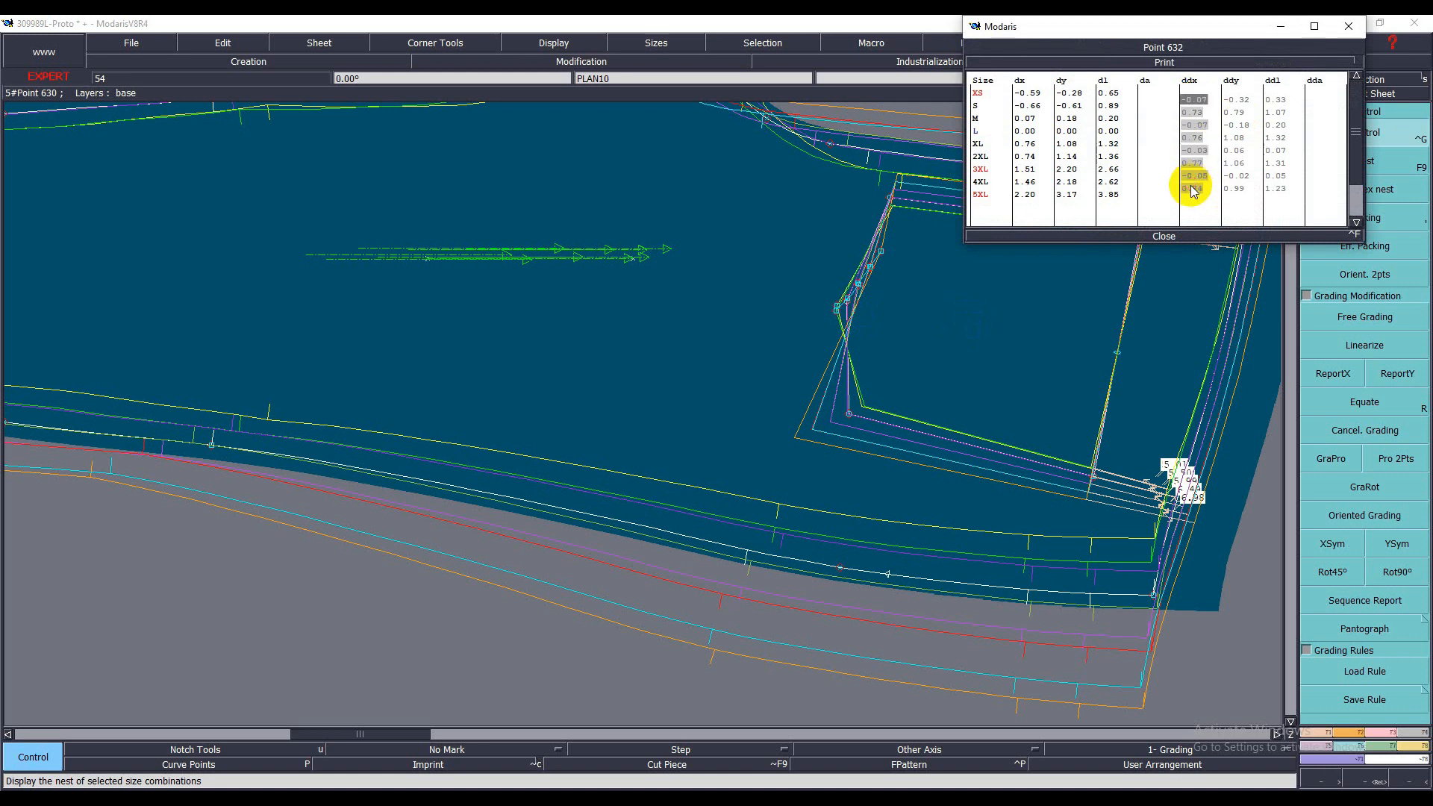
pyautogui.write('0')
pyautogui.press('Return')
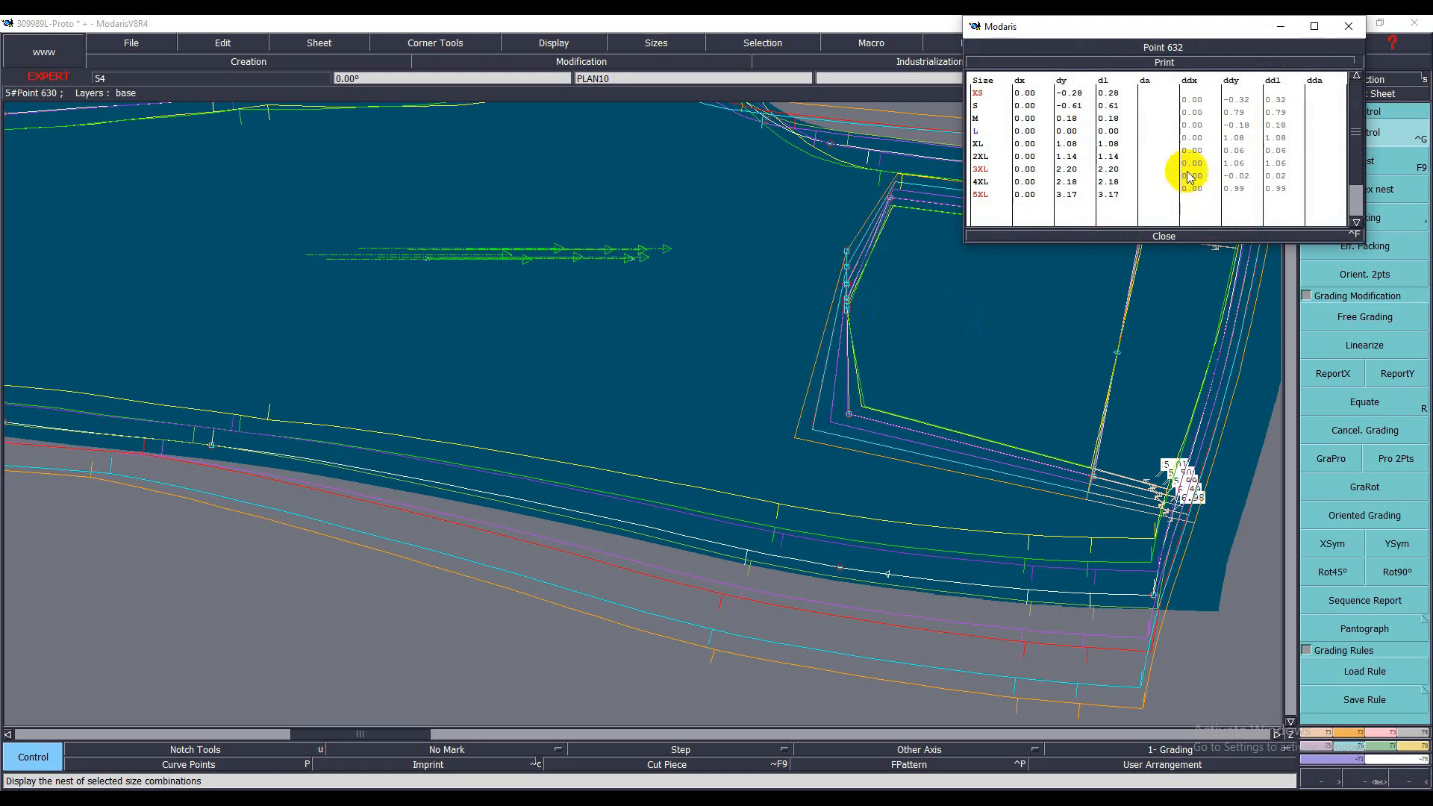
pyautogui.moveTo(1239, 99); pyautogui.dragTo(1243, 192)
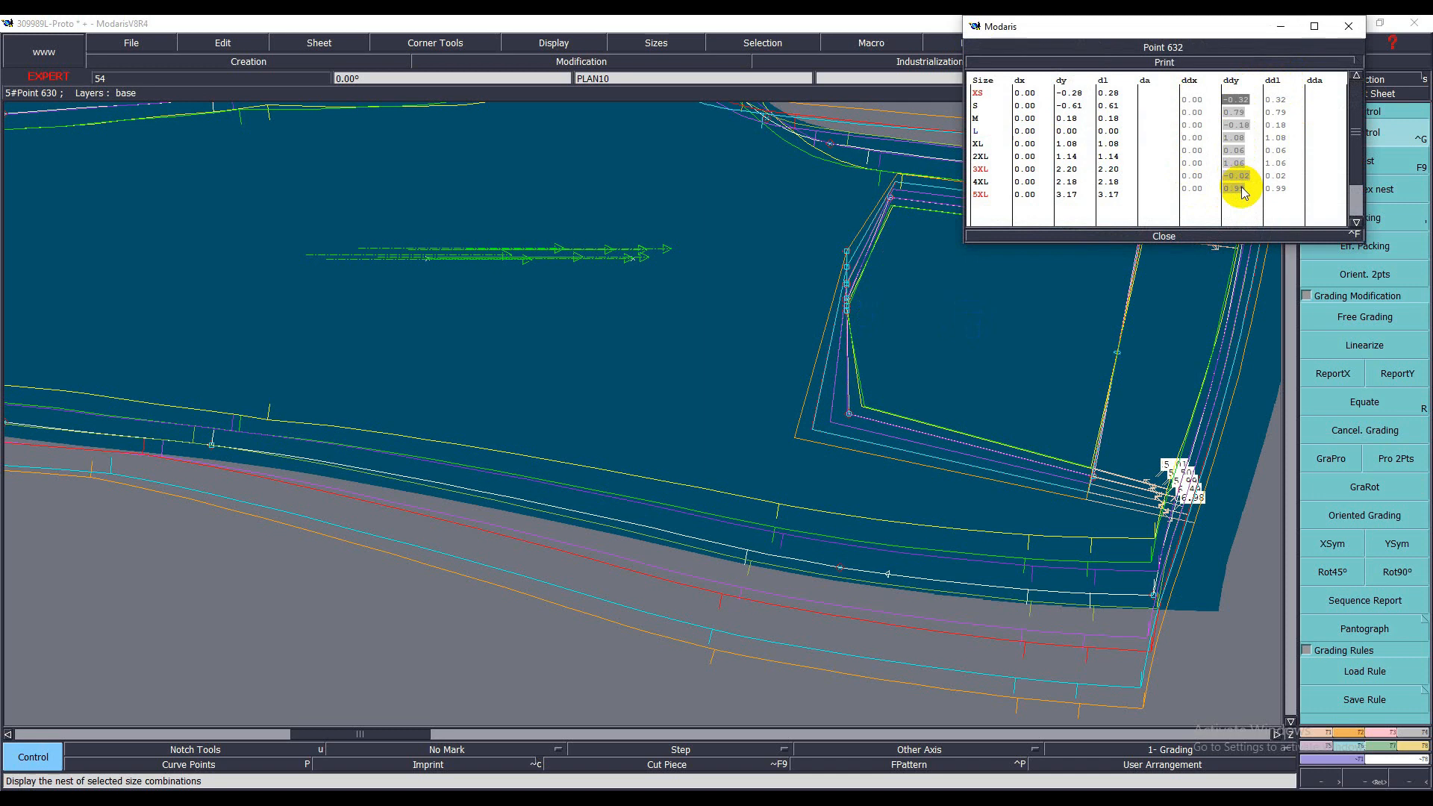
pyautogui.write('0')
pyautogui.press('Return')
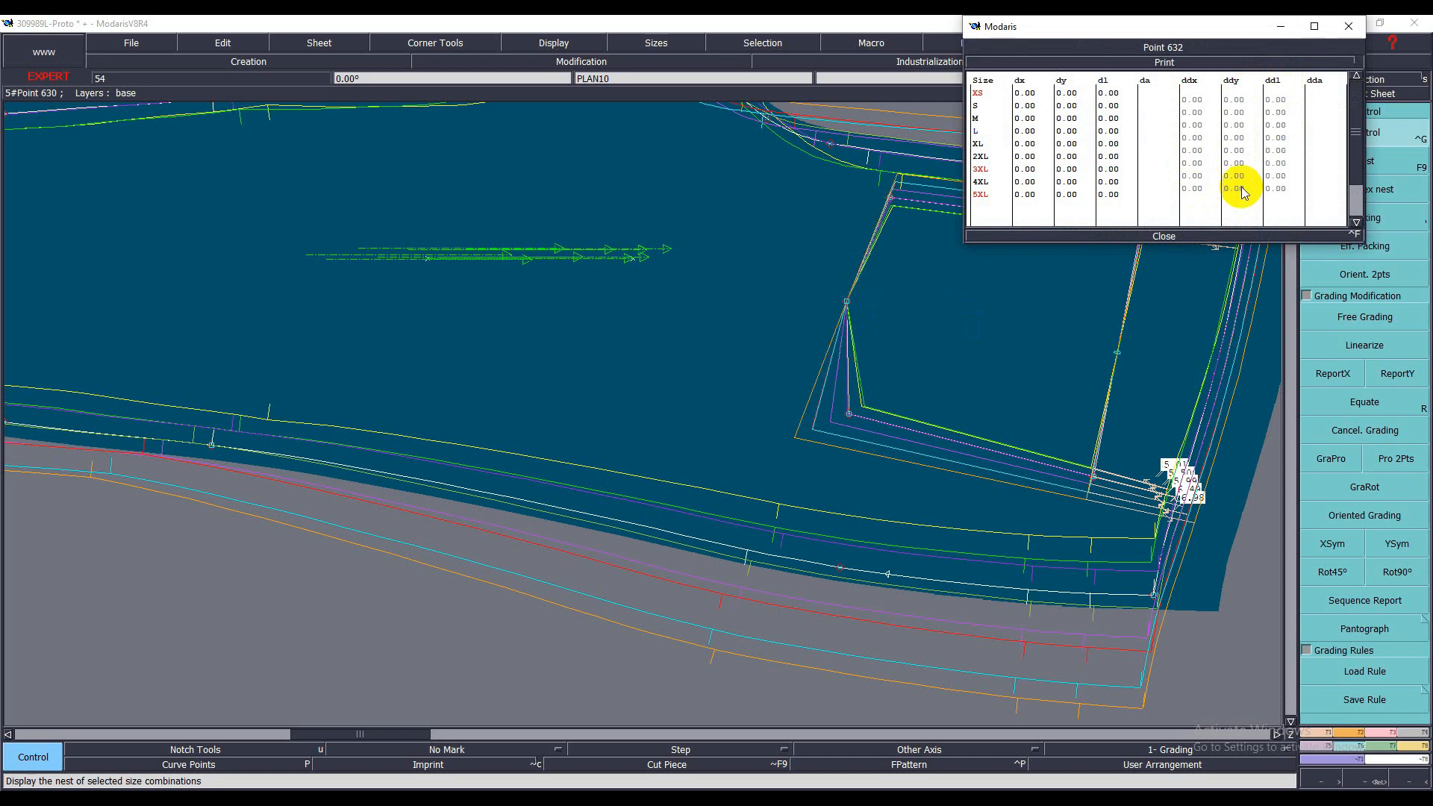
# - Set the X grading of the pocket's pointed tip to -1 cm for the S–M, L–XL, 2XL–3XL and 4XL–5XL breaks
pyautogui.click(1190, 113)
pyautogui.write('-')
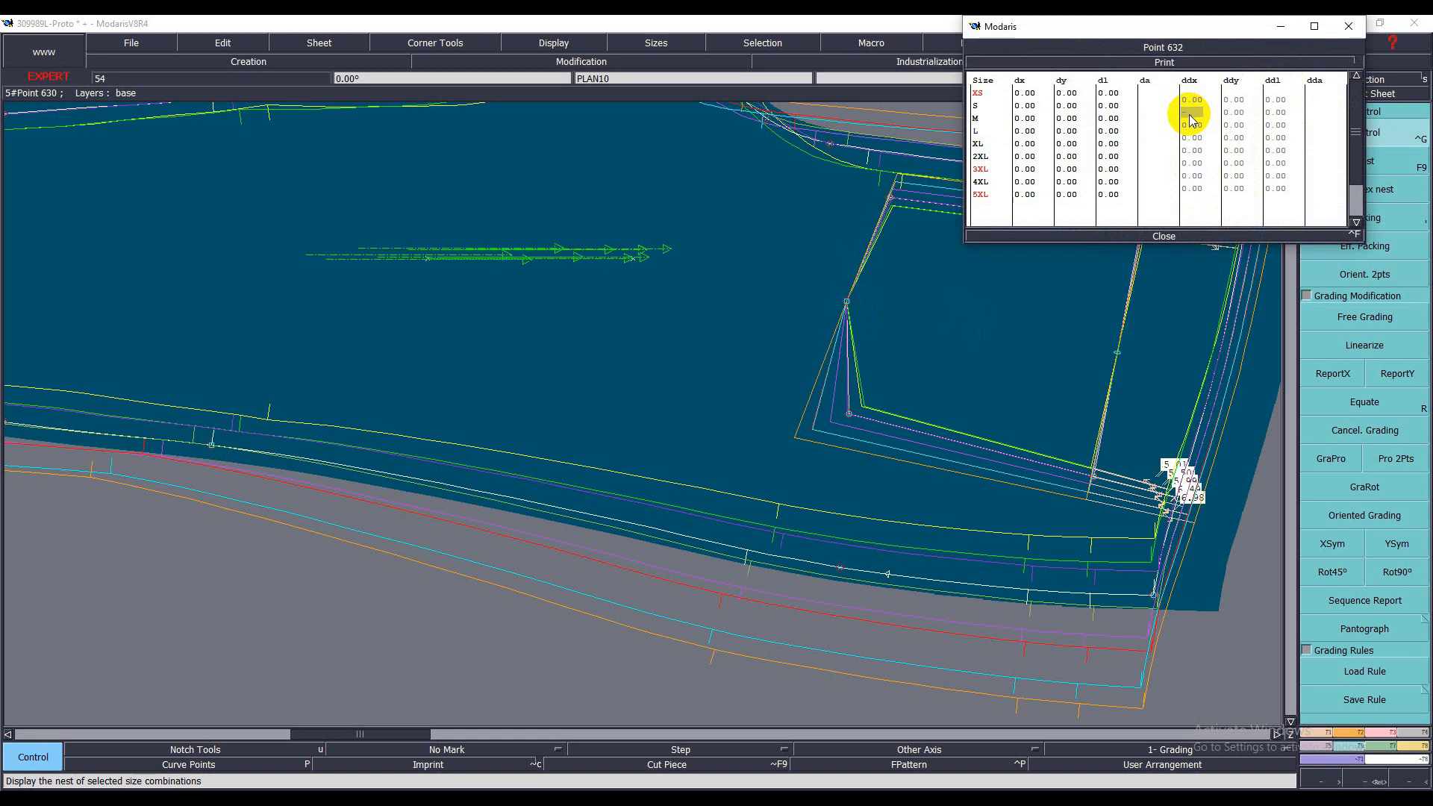
pyautogui.press('Down')
pyautogui.press('Down')
pyautogui.write('-1')
pyautogui.press('Down')
pyautogui.press('Down')
pyautogui.write('-1')
pyautogui.press('Down')
pyautogui.press('Down')
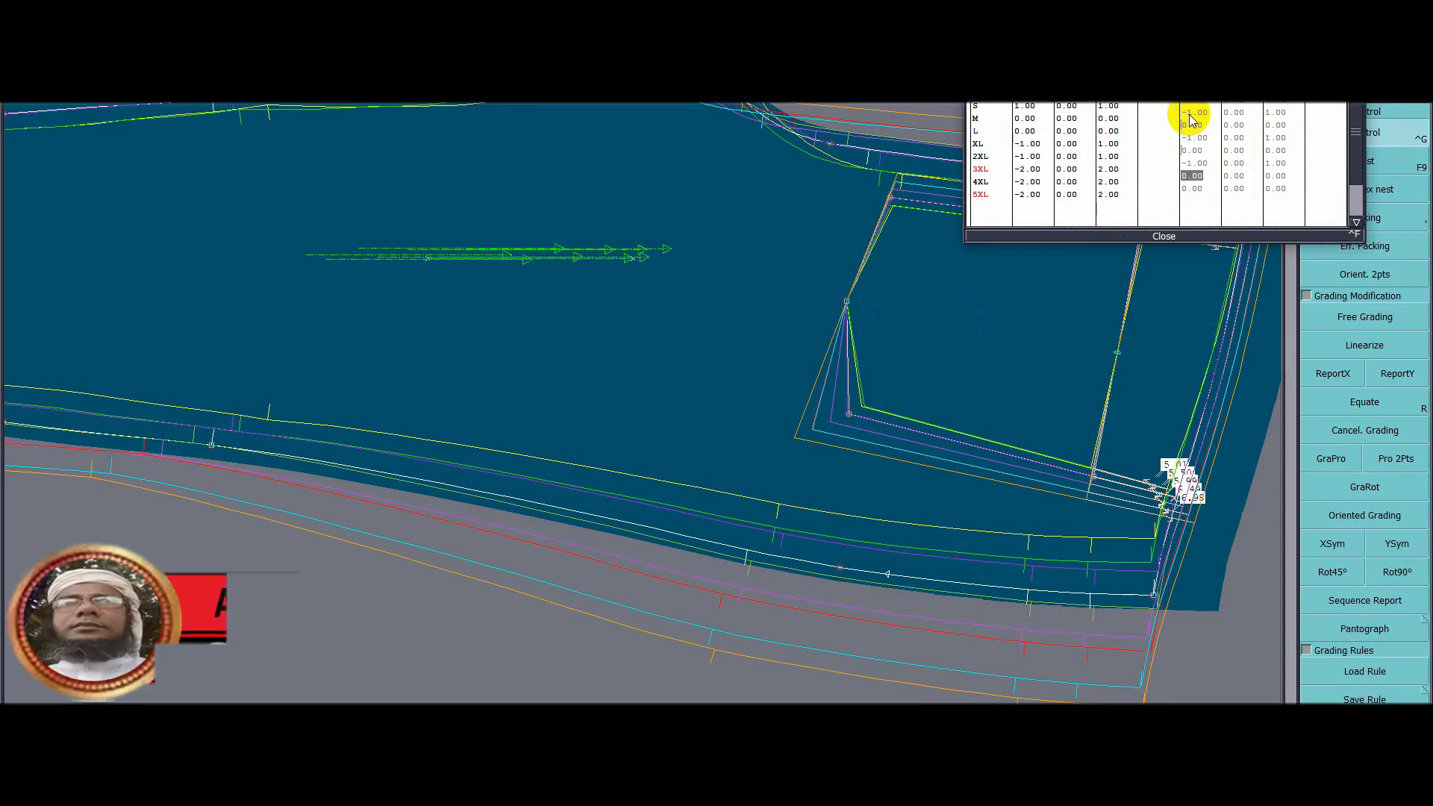
pyautogui.write('-1')
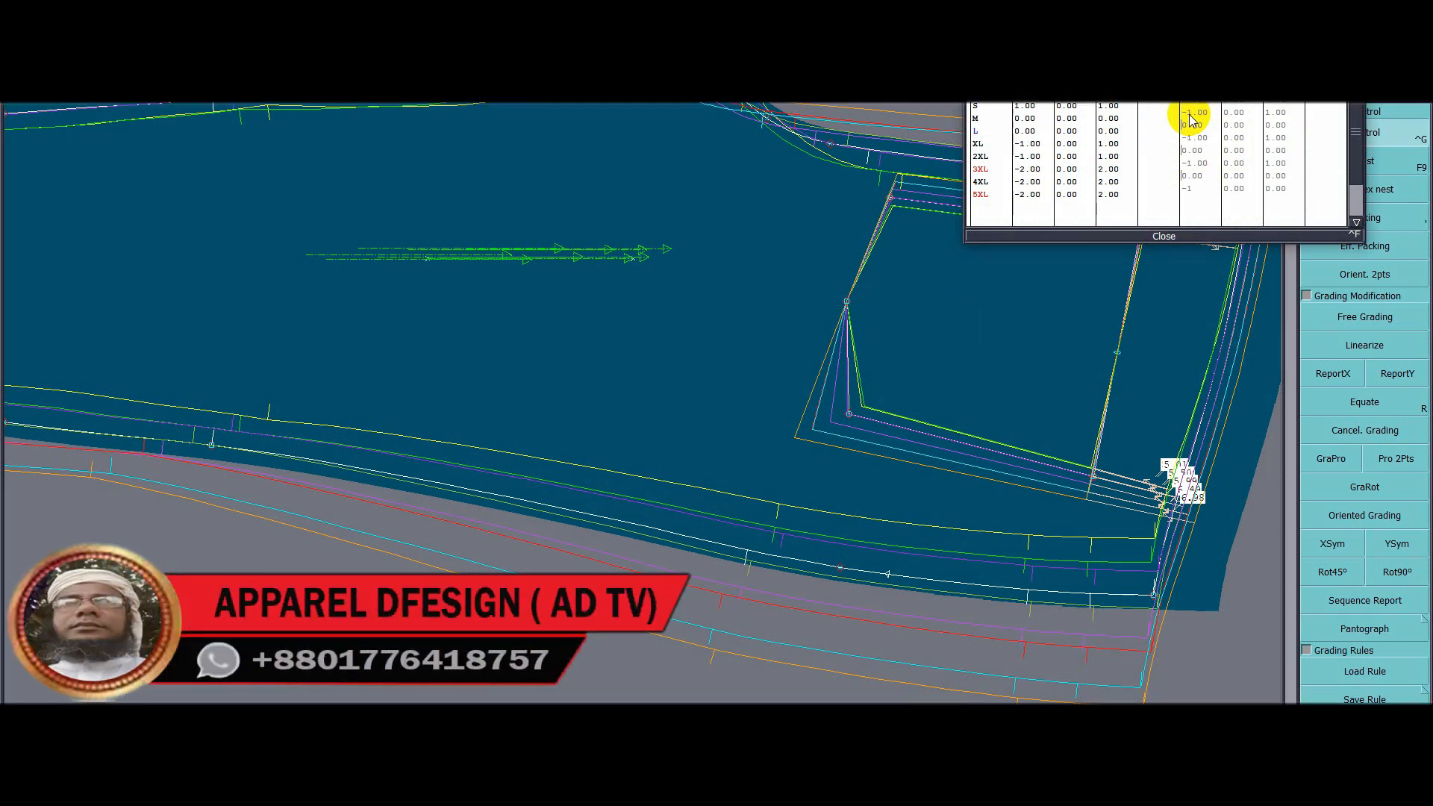
pyautogui.press('Down')
pyautogui.press('Down')
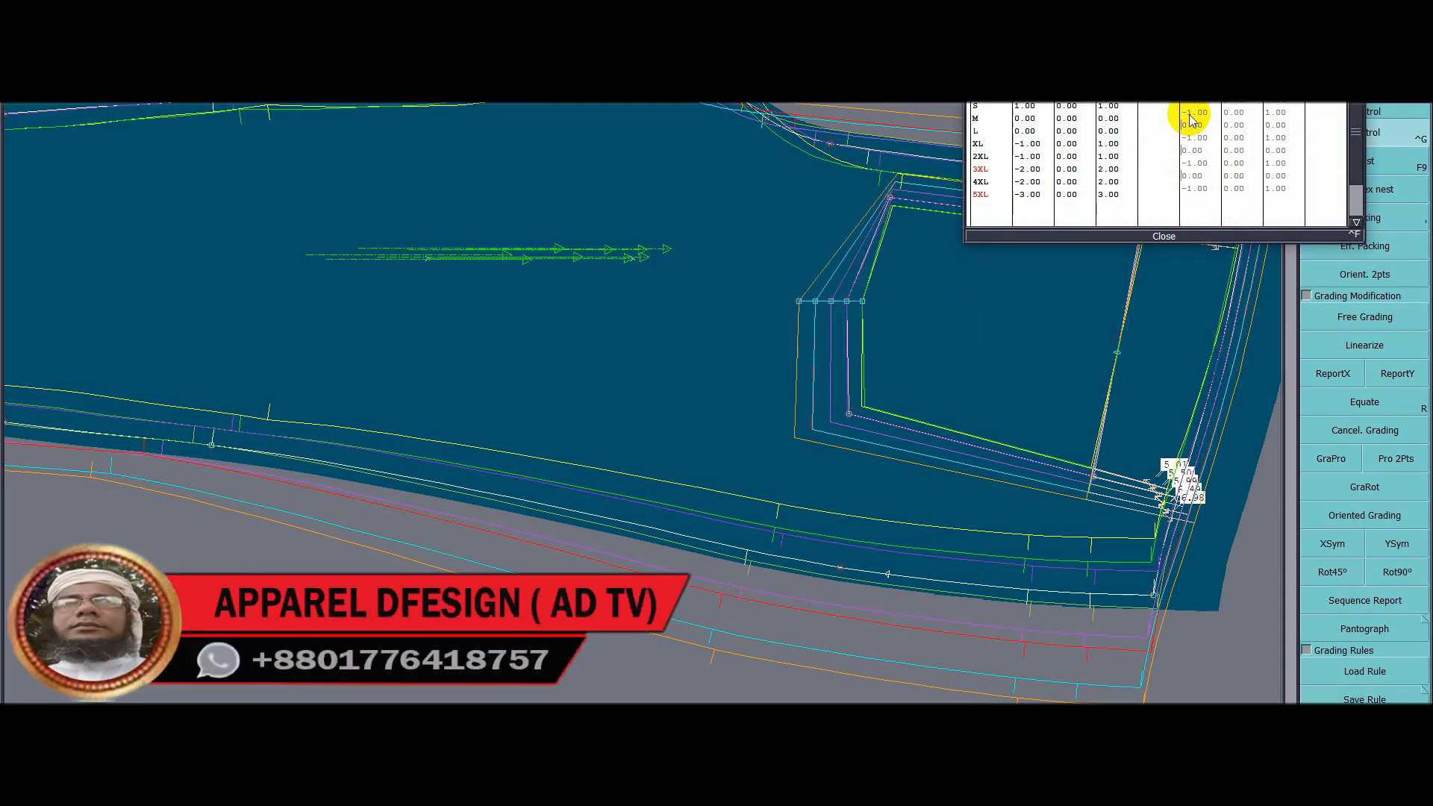
pyautogui.click(1163, 234)
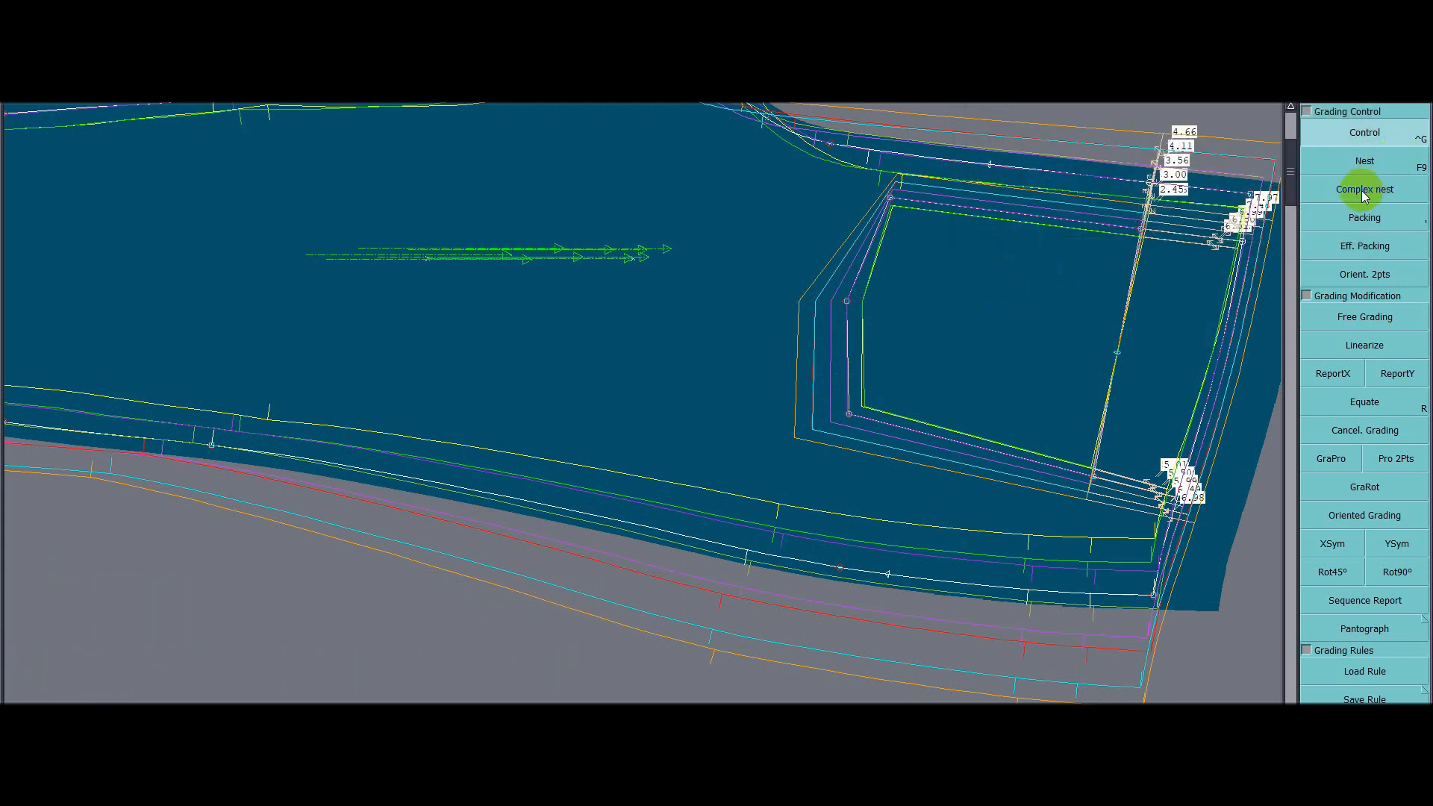
# - Restack the sizes on the upper opening corner and grade the upper side edge's far corner -1 cm in X for S–M, L–XL, 2XL–3XL and 4XL–5XL
pyautogui.click(1364, 218)
pyautogui.click(1137, 231)
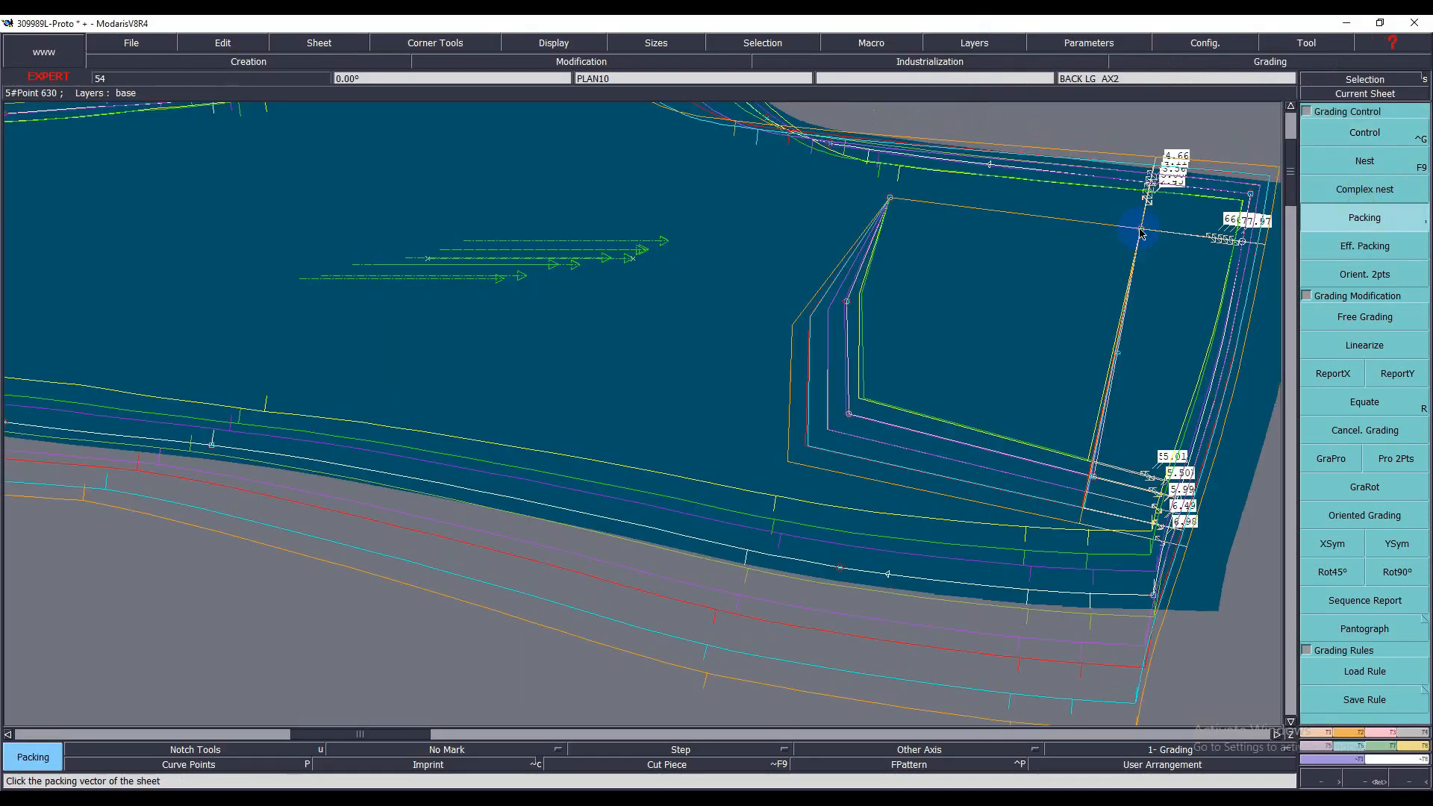
pyautogui.click(1354, 132)
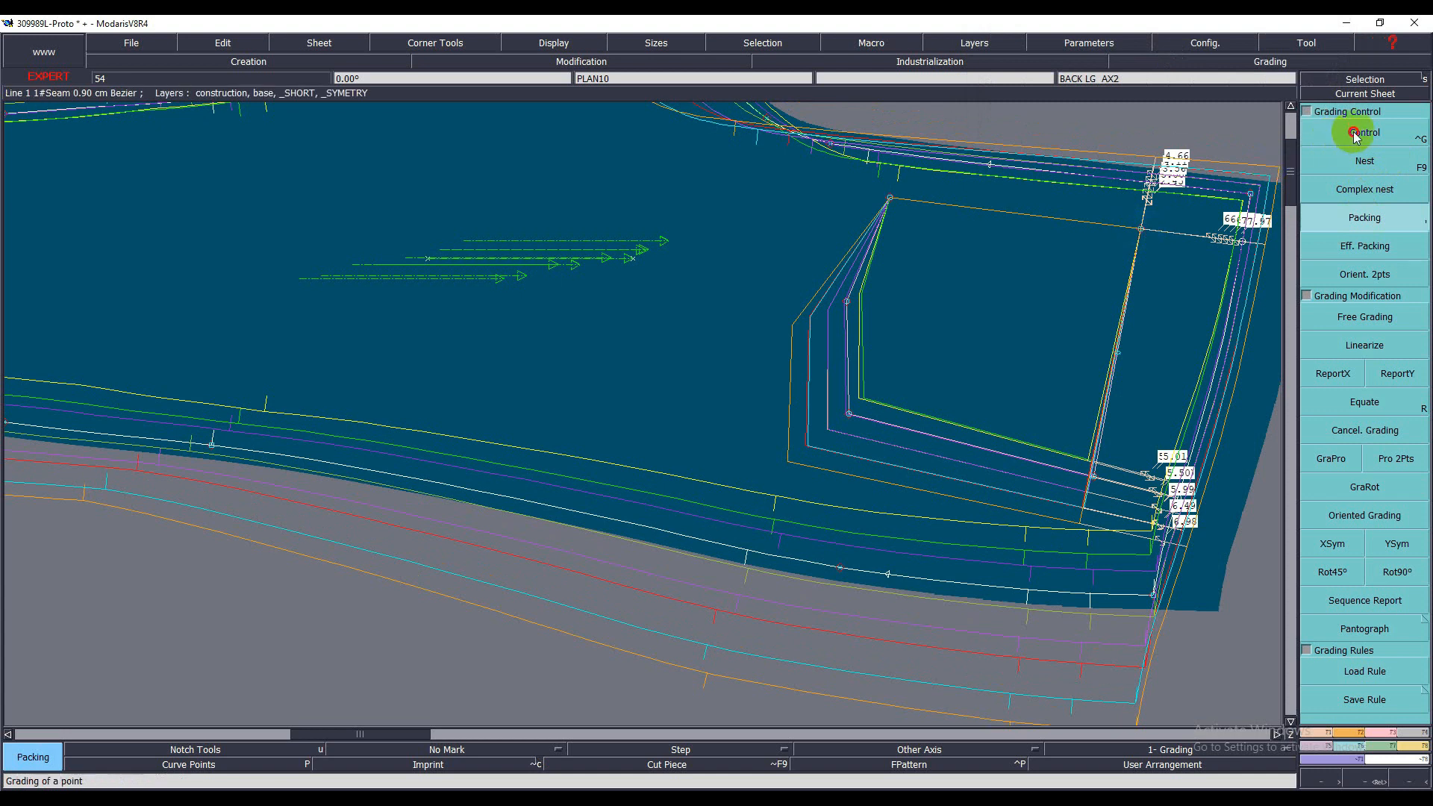
pyautogui.click(891, 198)
pyautogui.click(1193, 112)
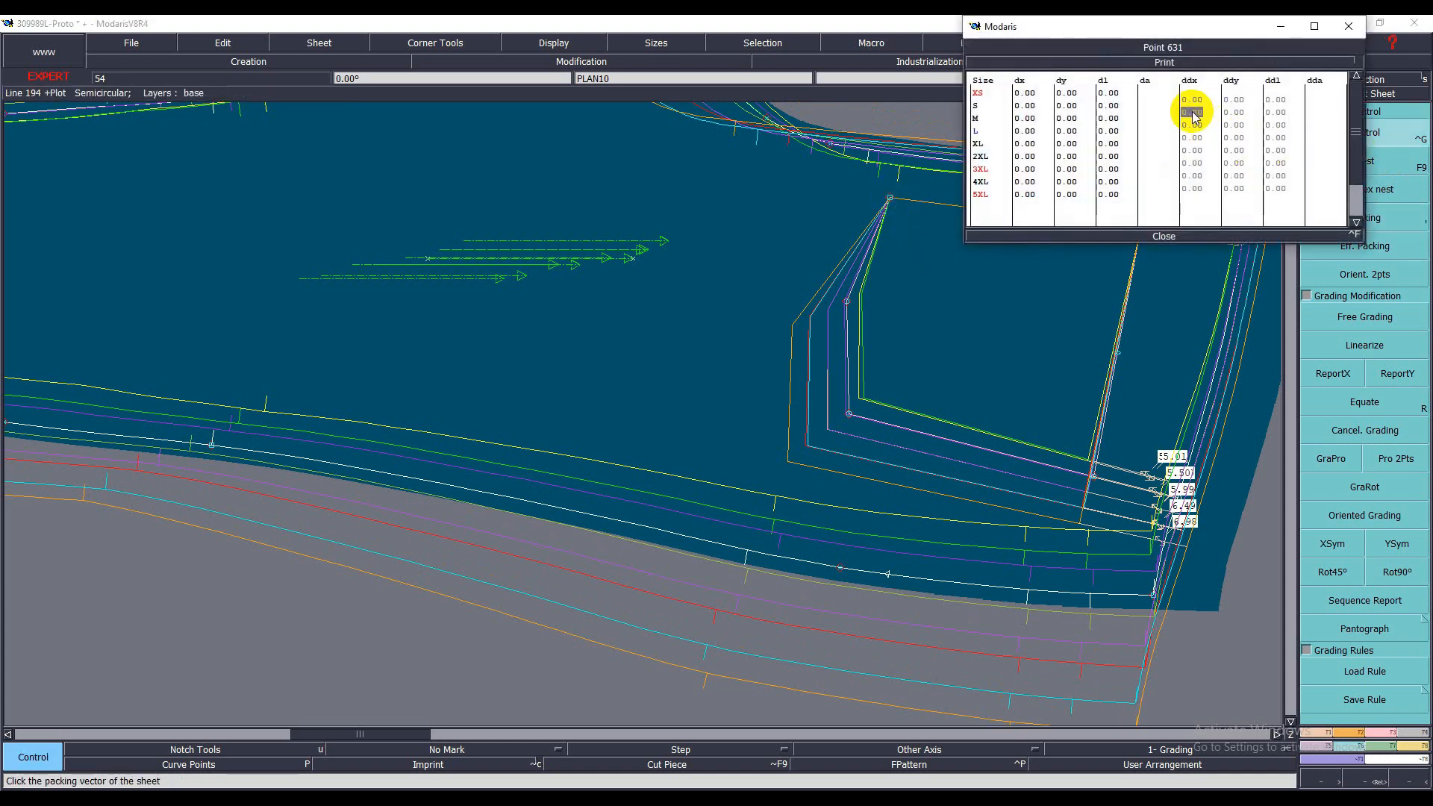
pyautogui.write('-1')
pyautogui.press('Return')
pyautogui.press('Return')
pyautogui.write('-1')
pyautogui.press('Return')
pyautogui.press('Return')
pyautogui.write('-1')
pyautogui.press('Return')
pyautogui.press('Return')
pyautogui.write('-1')
pyautogui.press('Return')
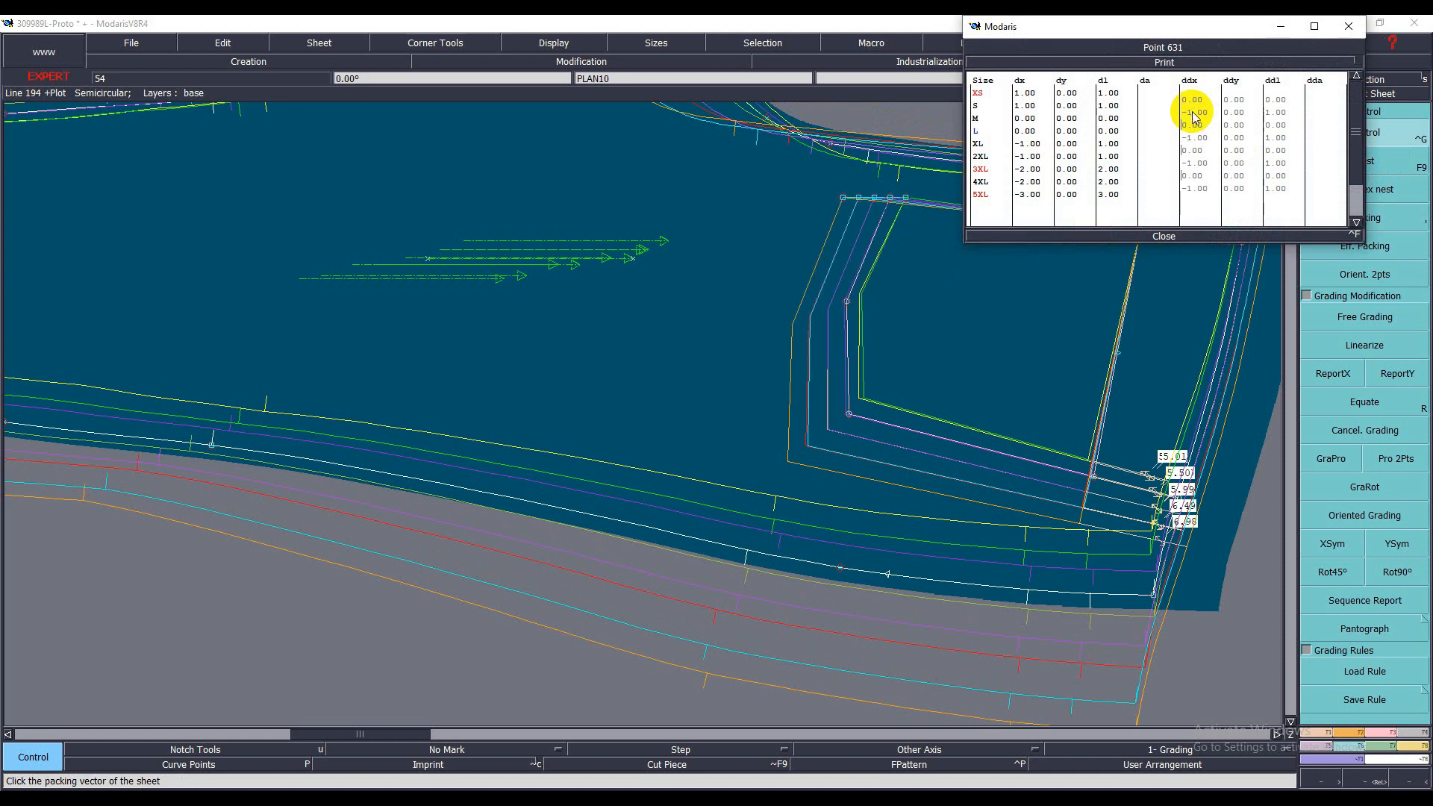
pyautogui.click(1155, 237)
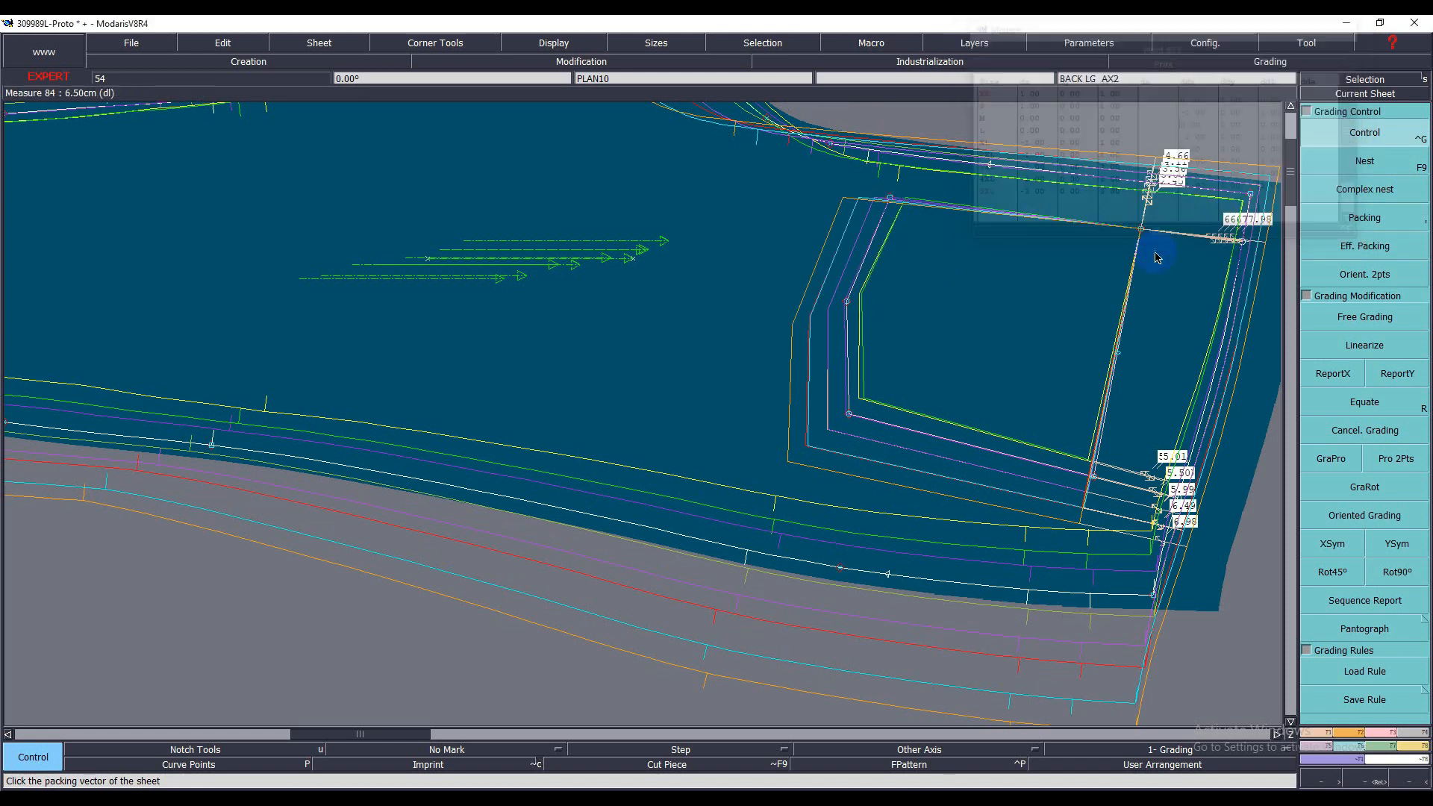
# - Reset the size stacking and compare the graded pocket in the full size nest with the base size
pyautogui.click(1365, 218)
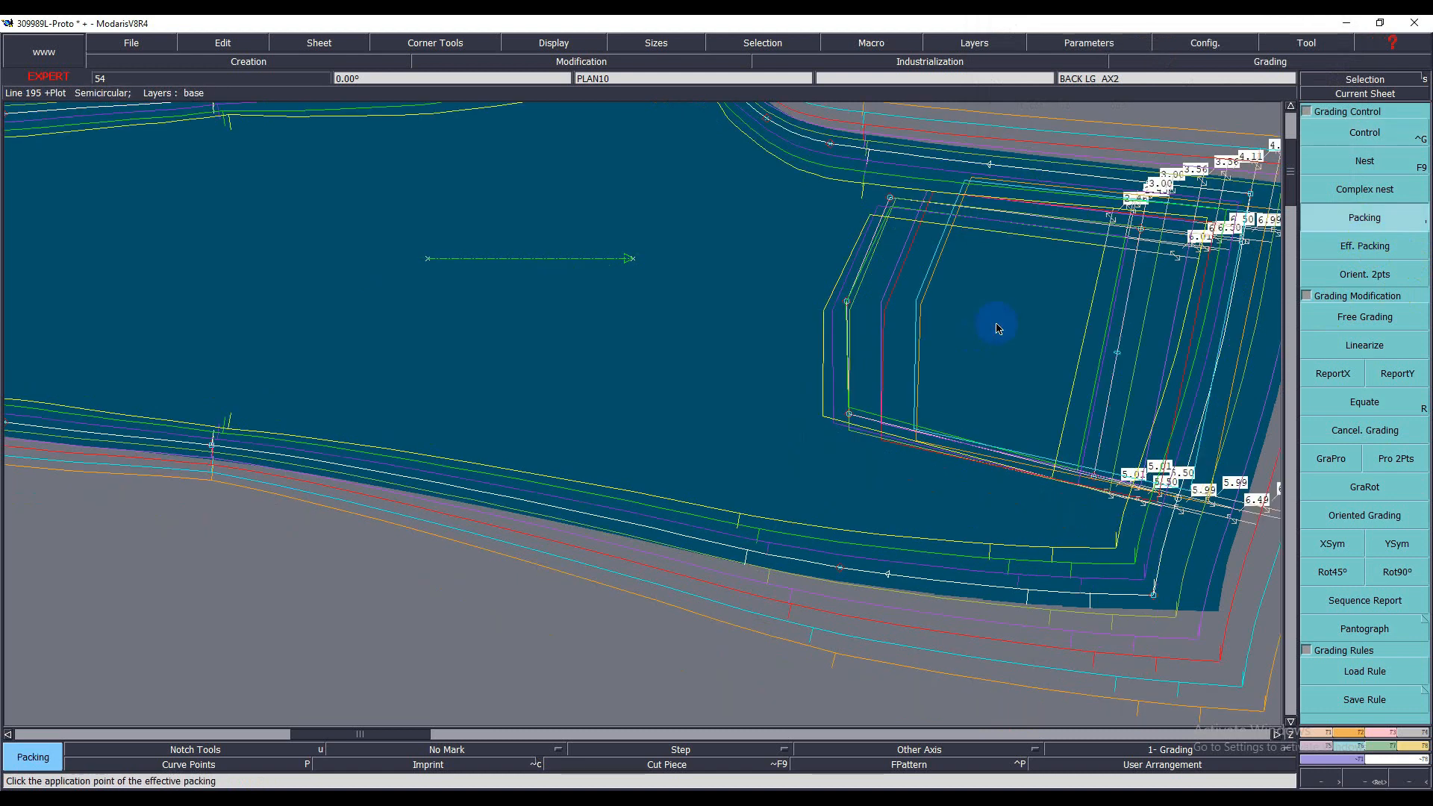
pyautogui.press('Home')
pyautogui.click(735, 350)
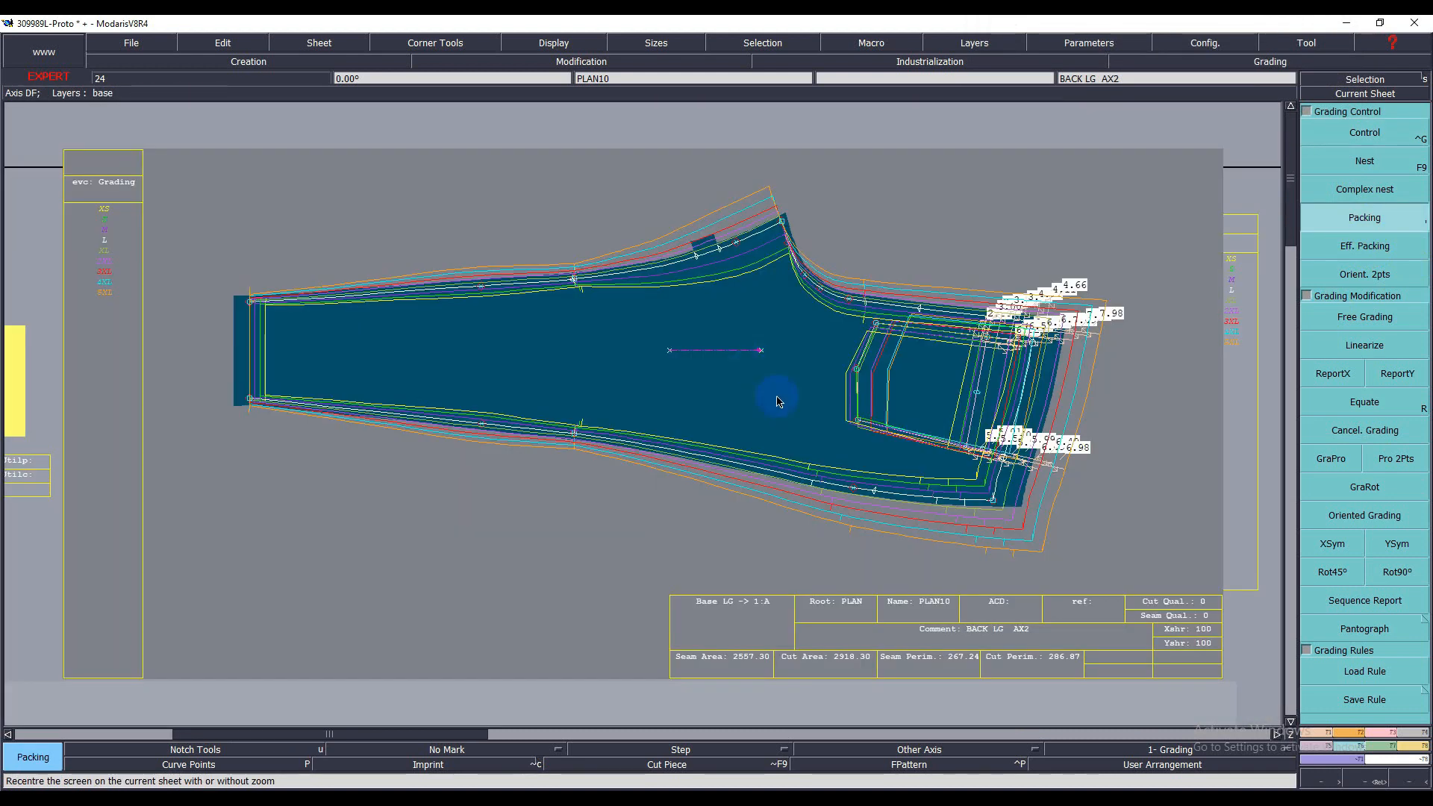
pyautogui.press('F9')
pyautogui.press('F9')
pyautogui.press('F9')
pyautogui.press('F9')
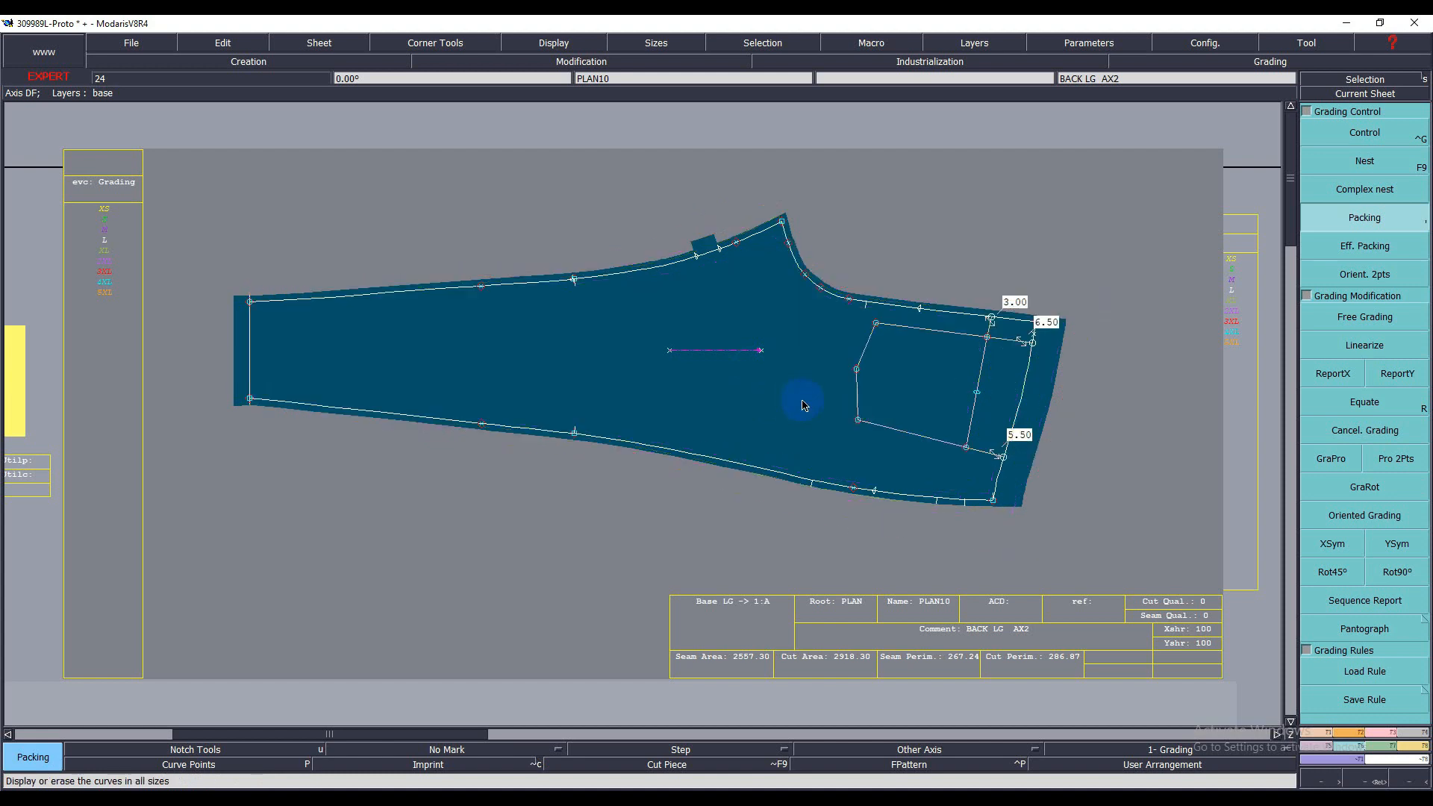
pyautogui.press('F9')
pyautogui.press('F9')
pyautogui.press('F9')
pyautogui.press('F9')
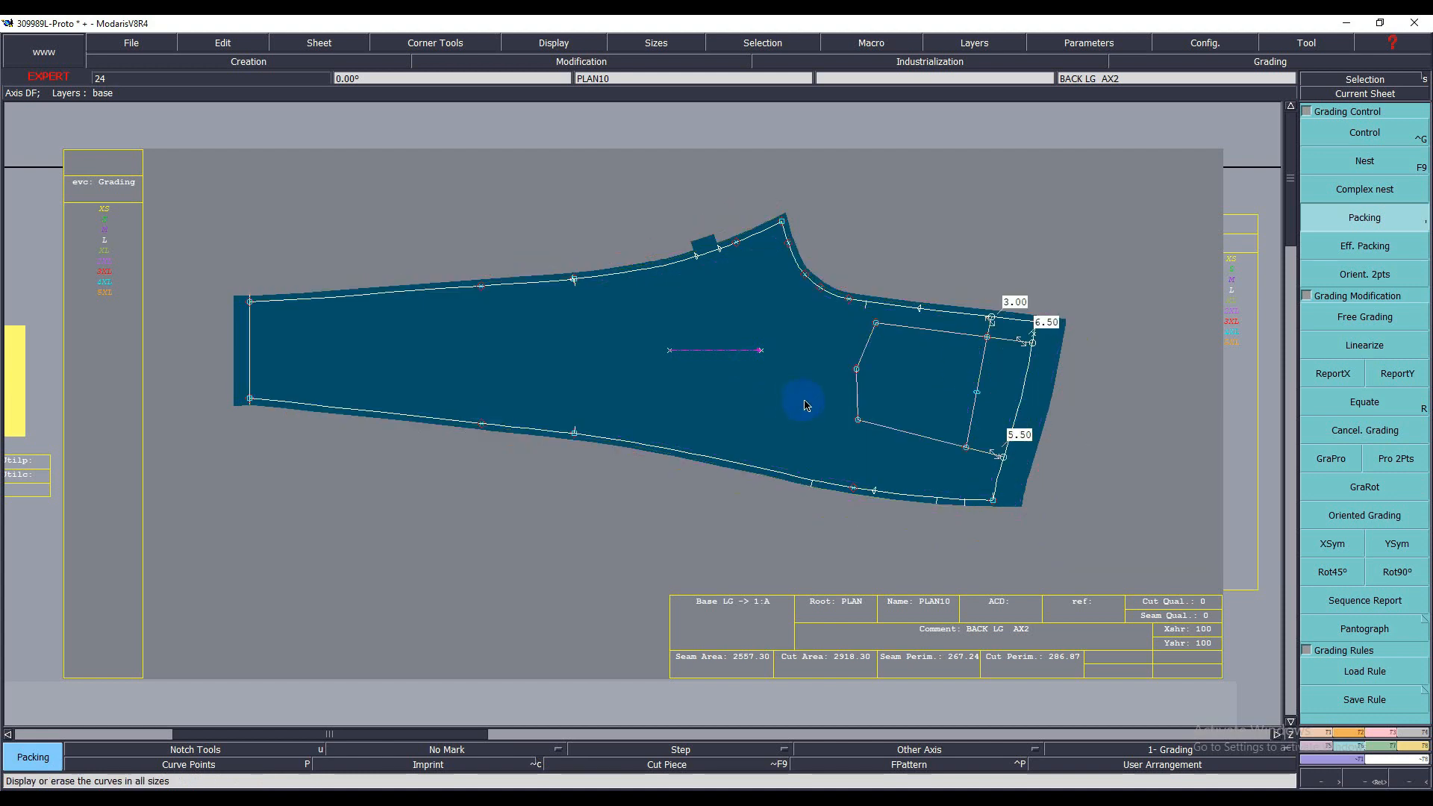
pyautogui.press('F9')
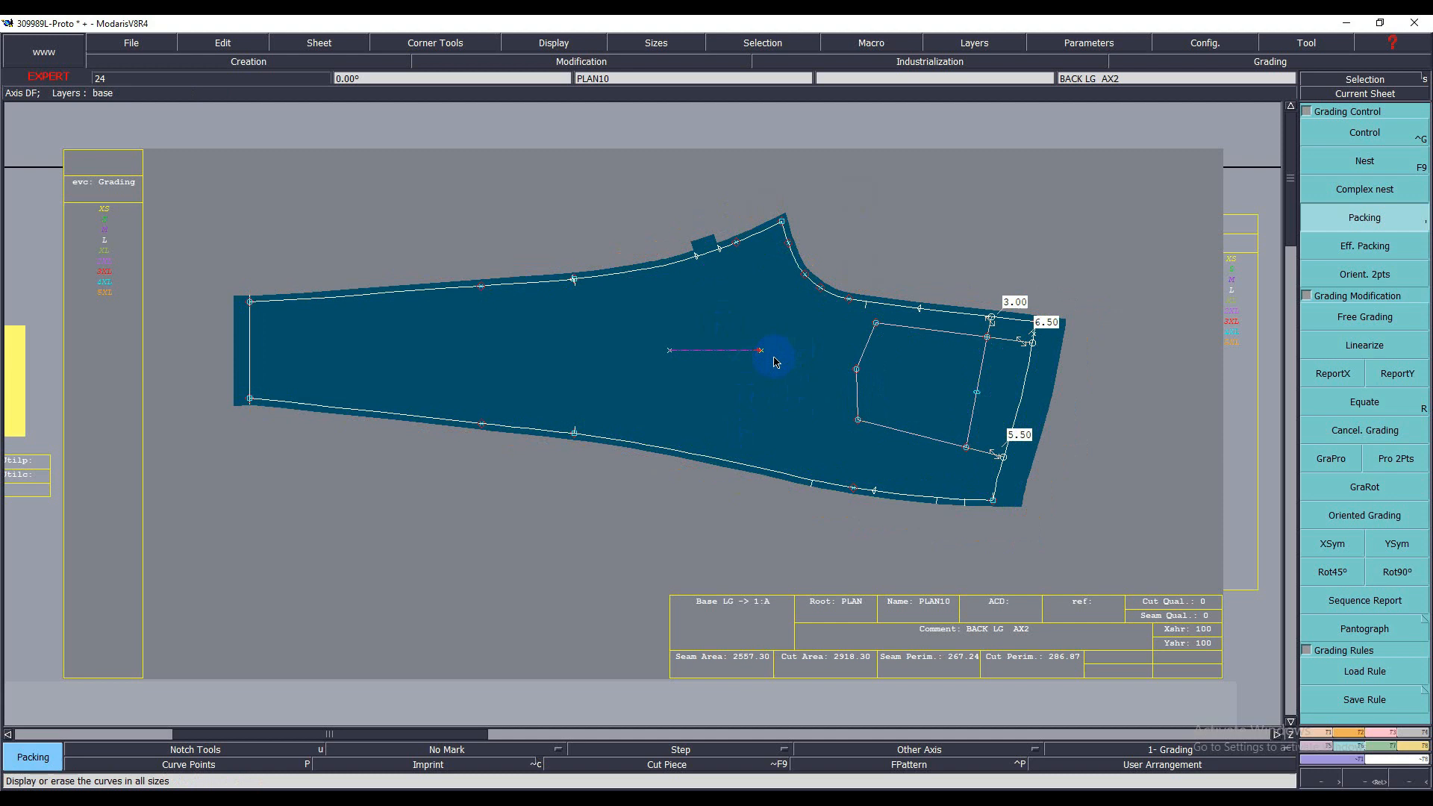
# - Display each size alone from XS to 5XL and check the pocket's shape and its distances from the waist and crotch seams
pyautogui.scroll(1, 774, 361)
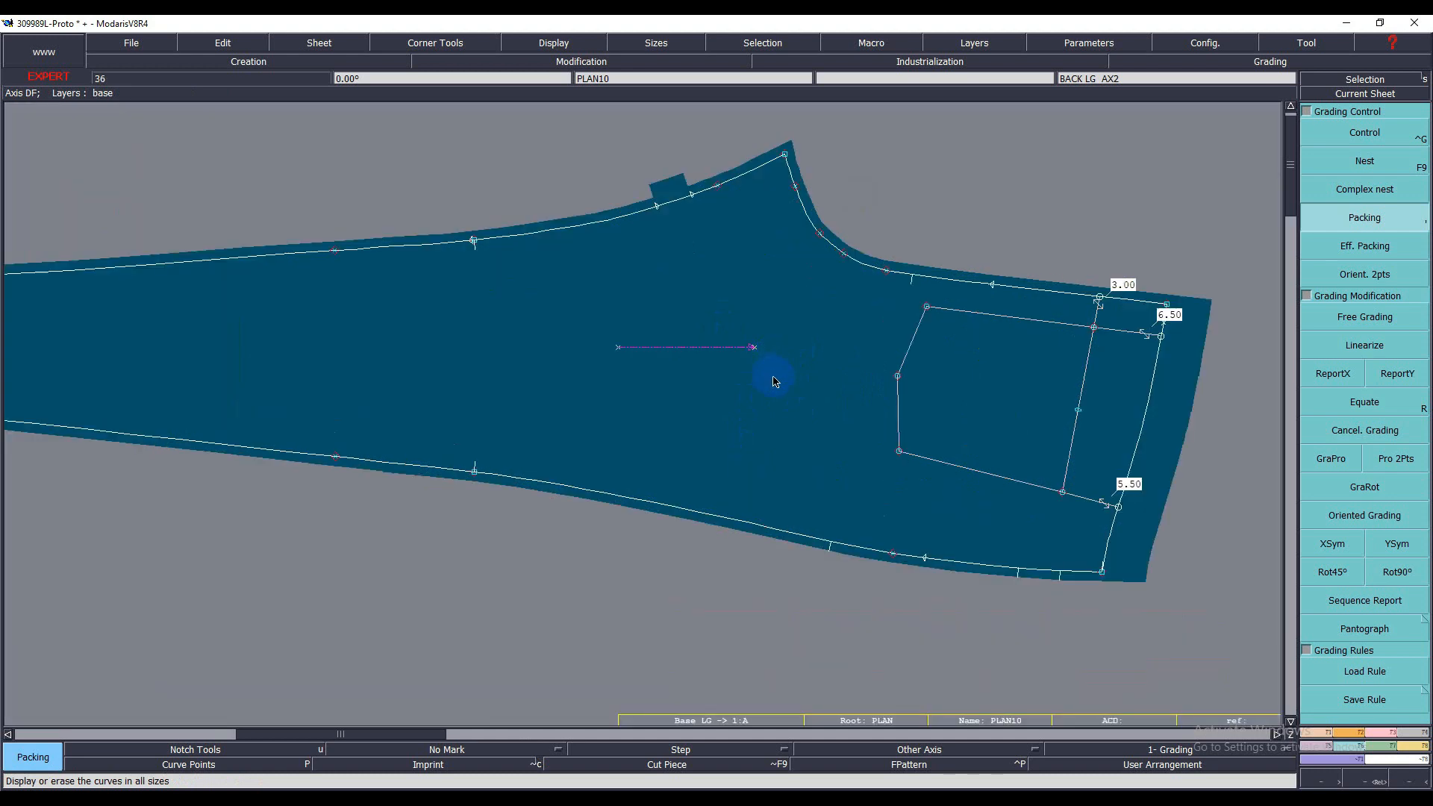
pyautogui.scroll(-2, 774, 382)
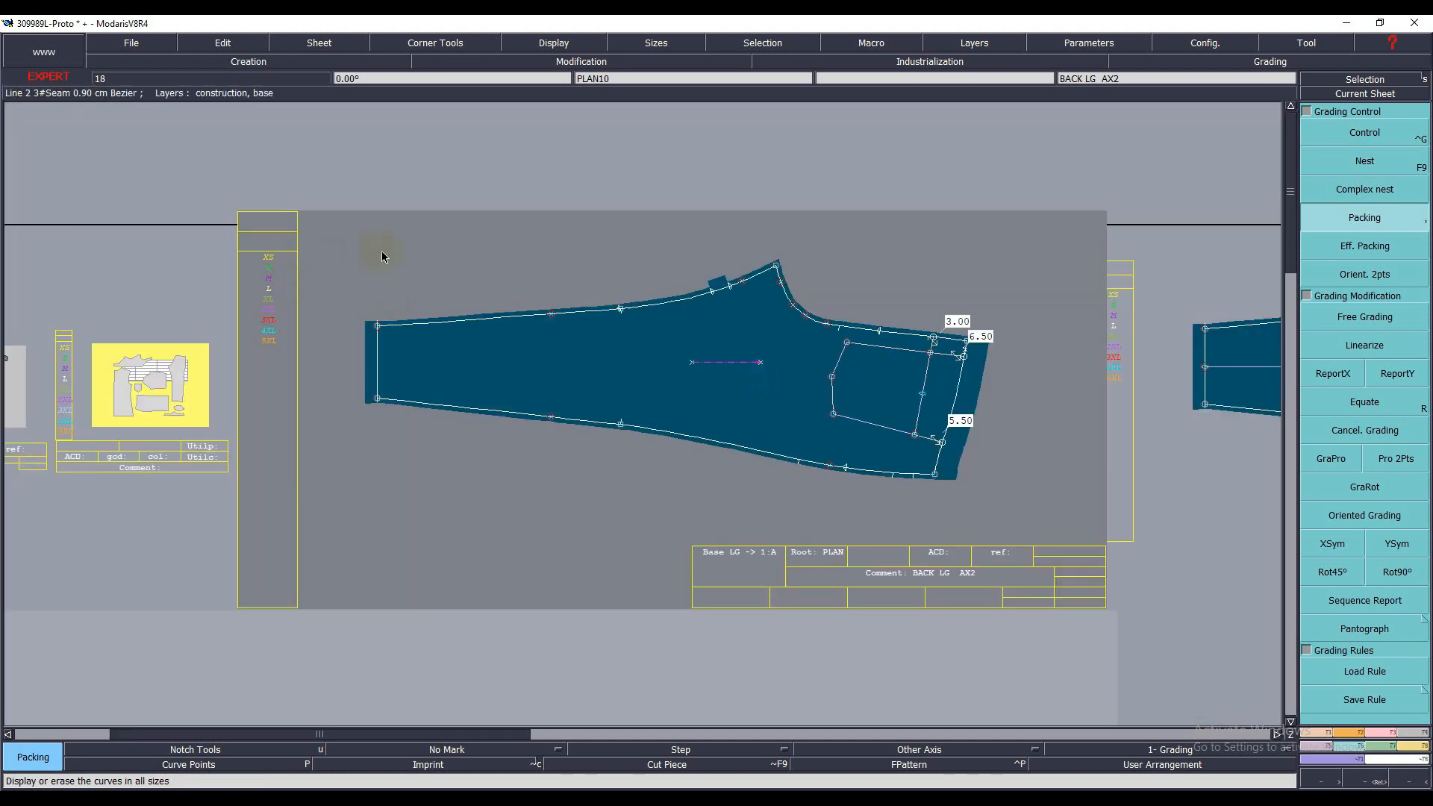
pyautogui.click(1371, 782)
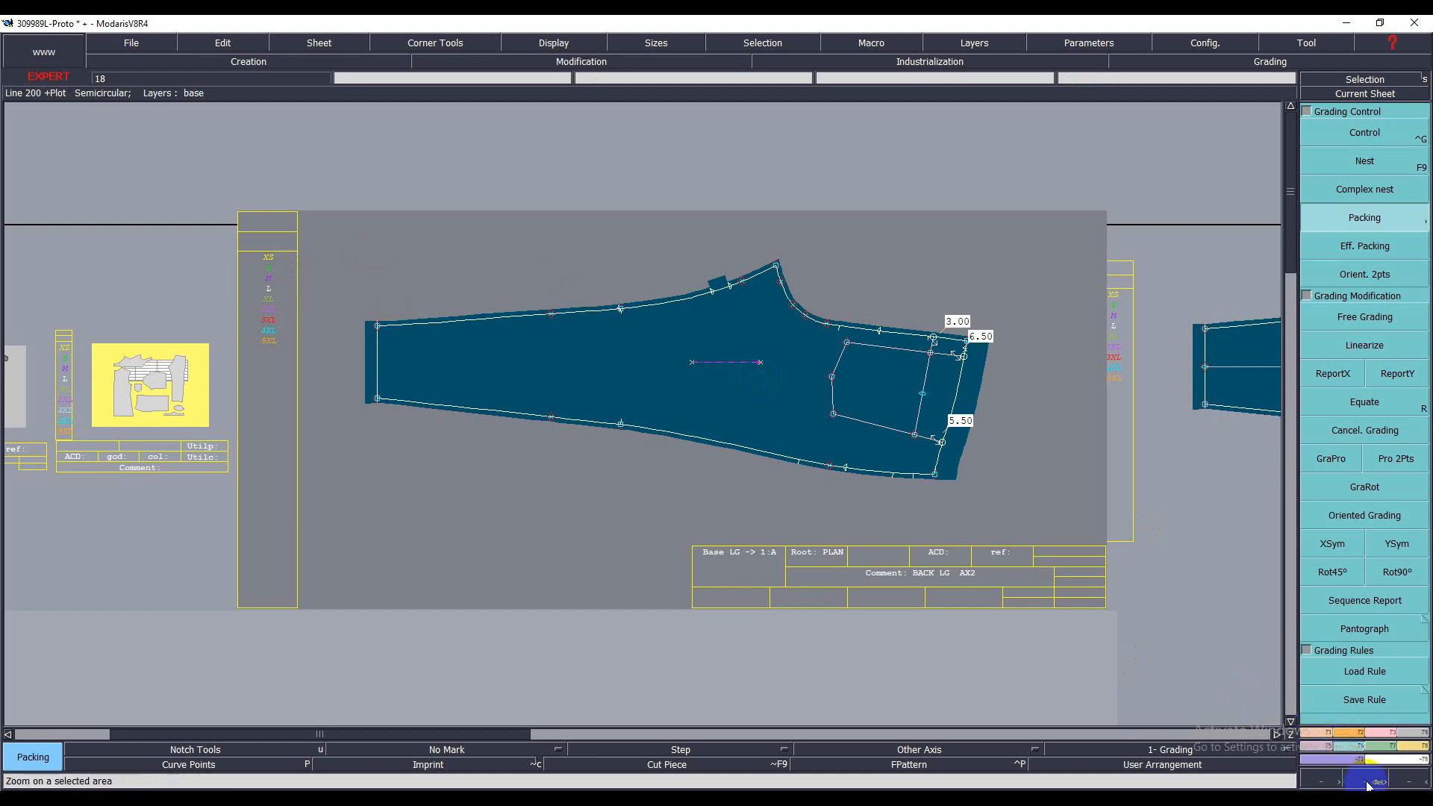
pyautogui.moveTo(179, 203); pyautogui.dragTo(1026, 544)
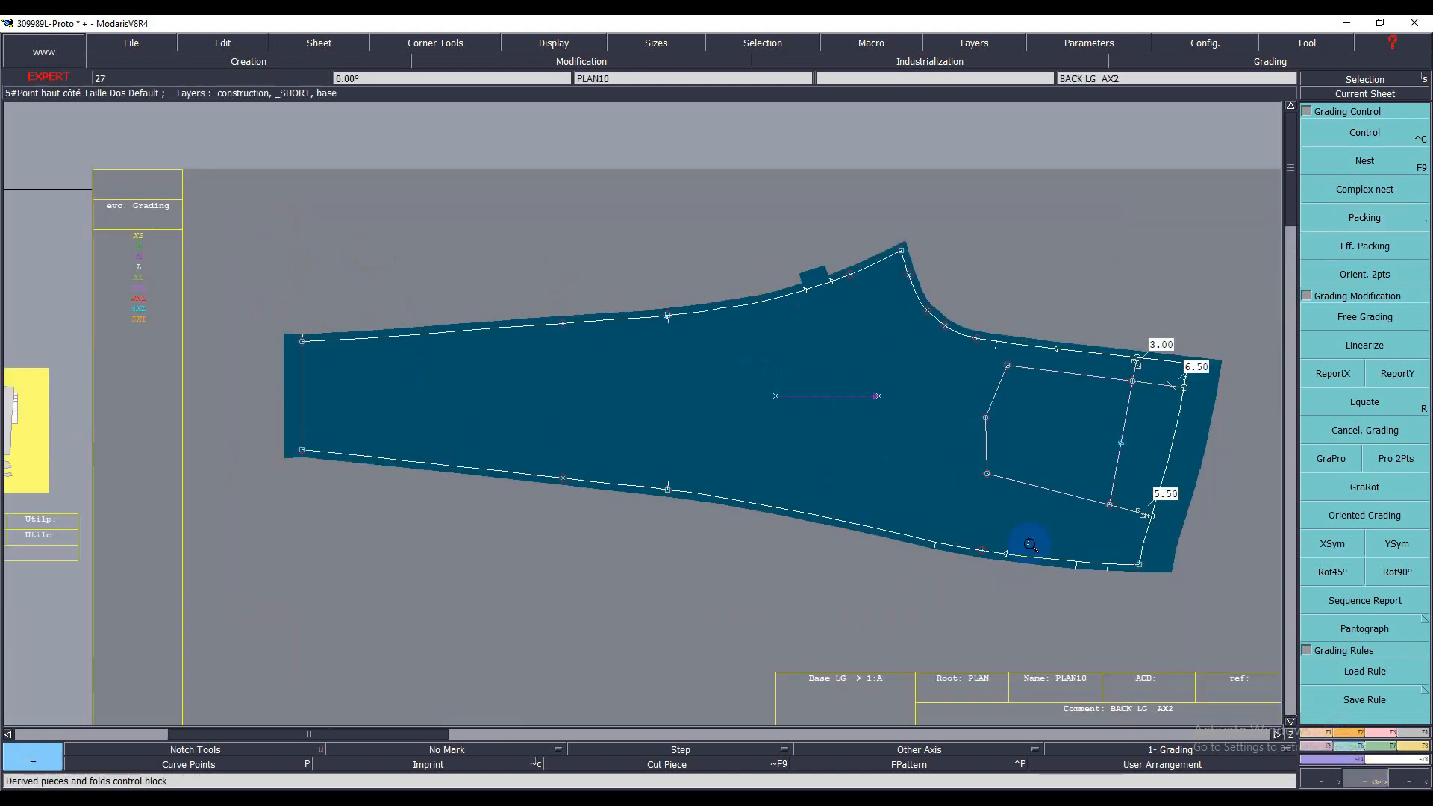
pyautogui.click(1368, 132)
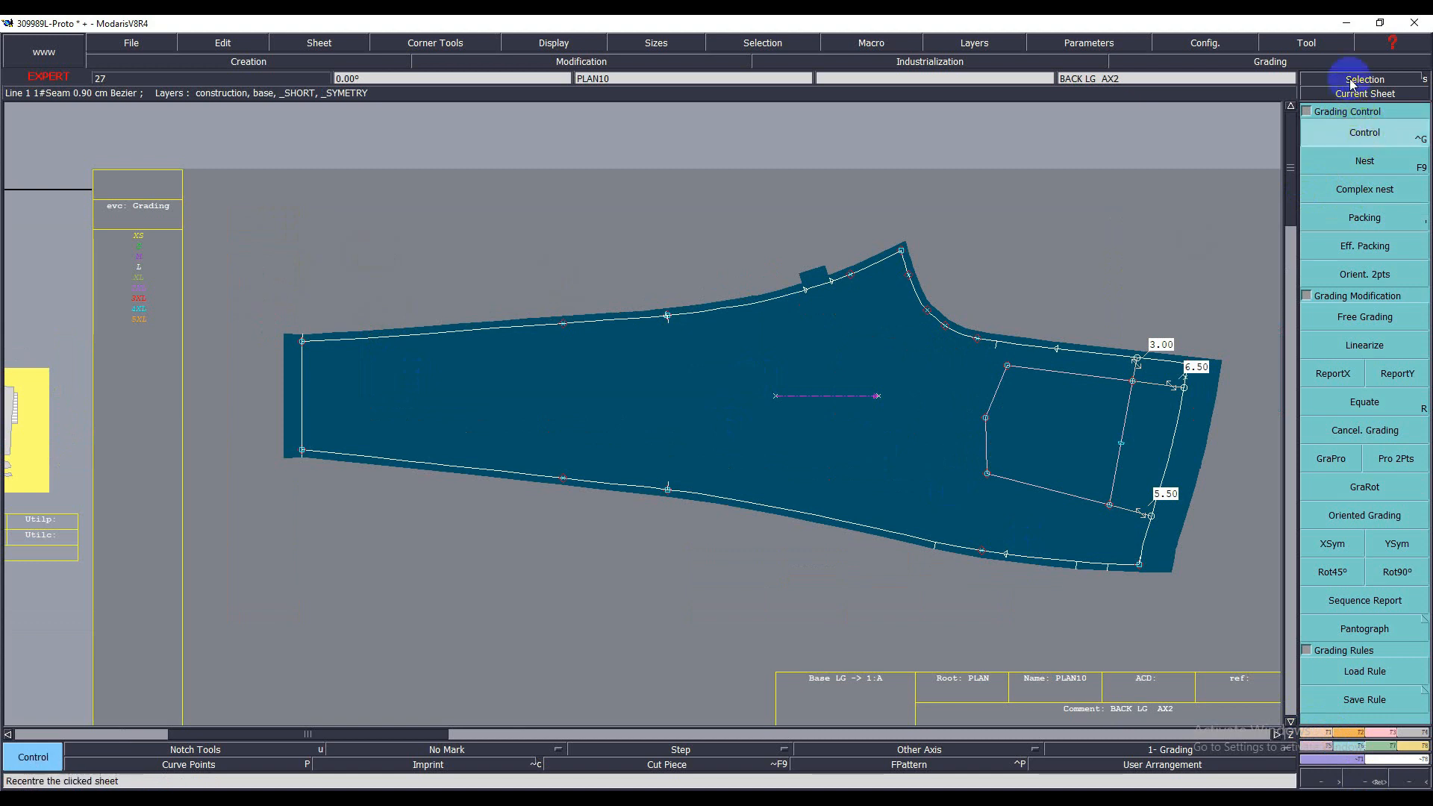
pyautogui.click(172, 237)
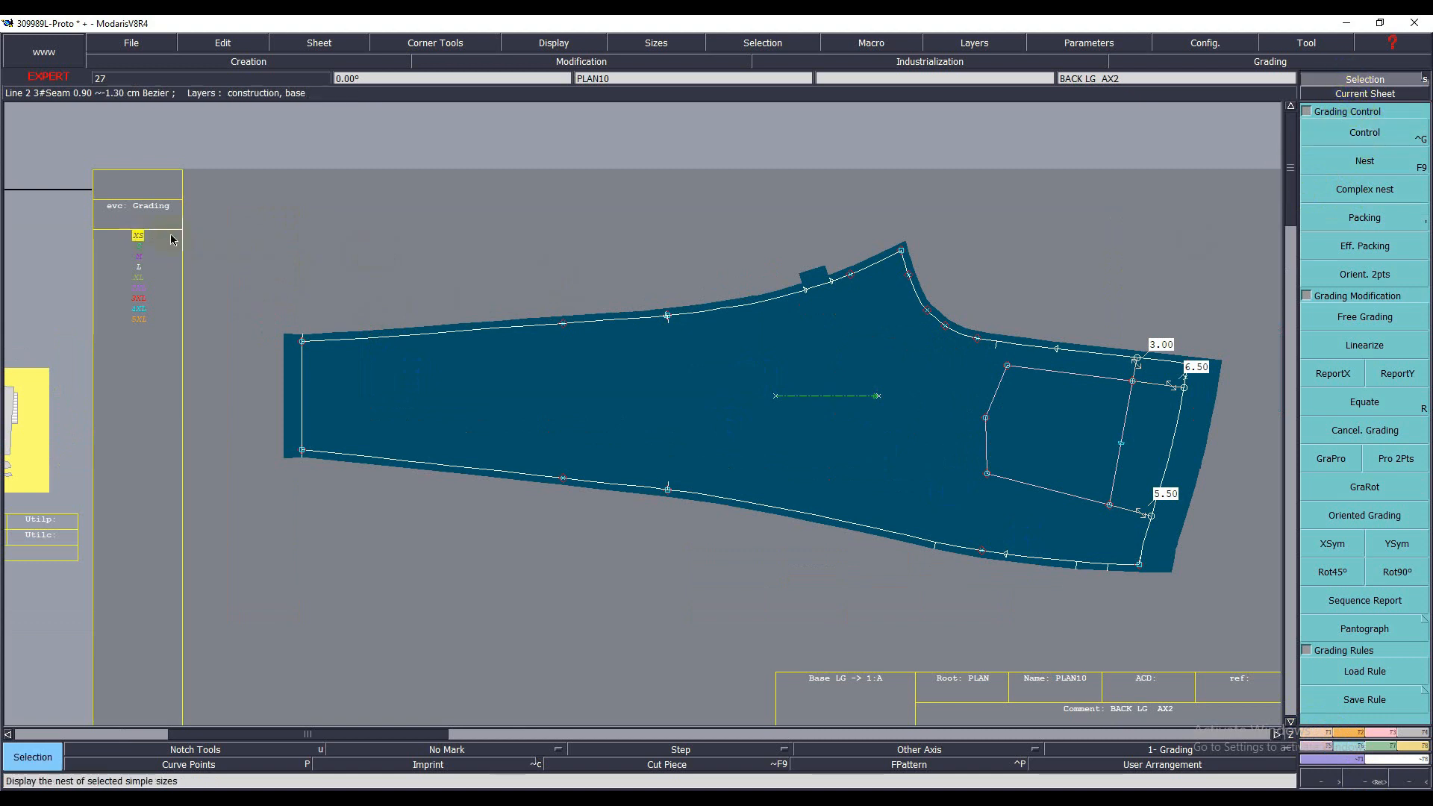
pyautogui.press('F9')
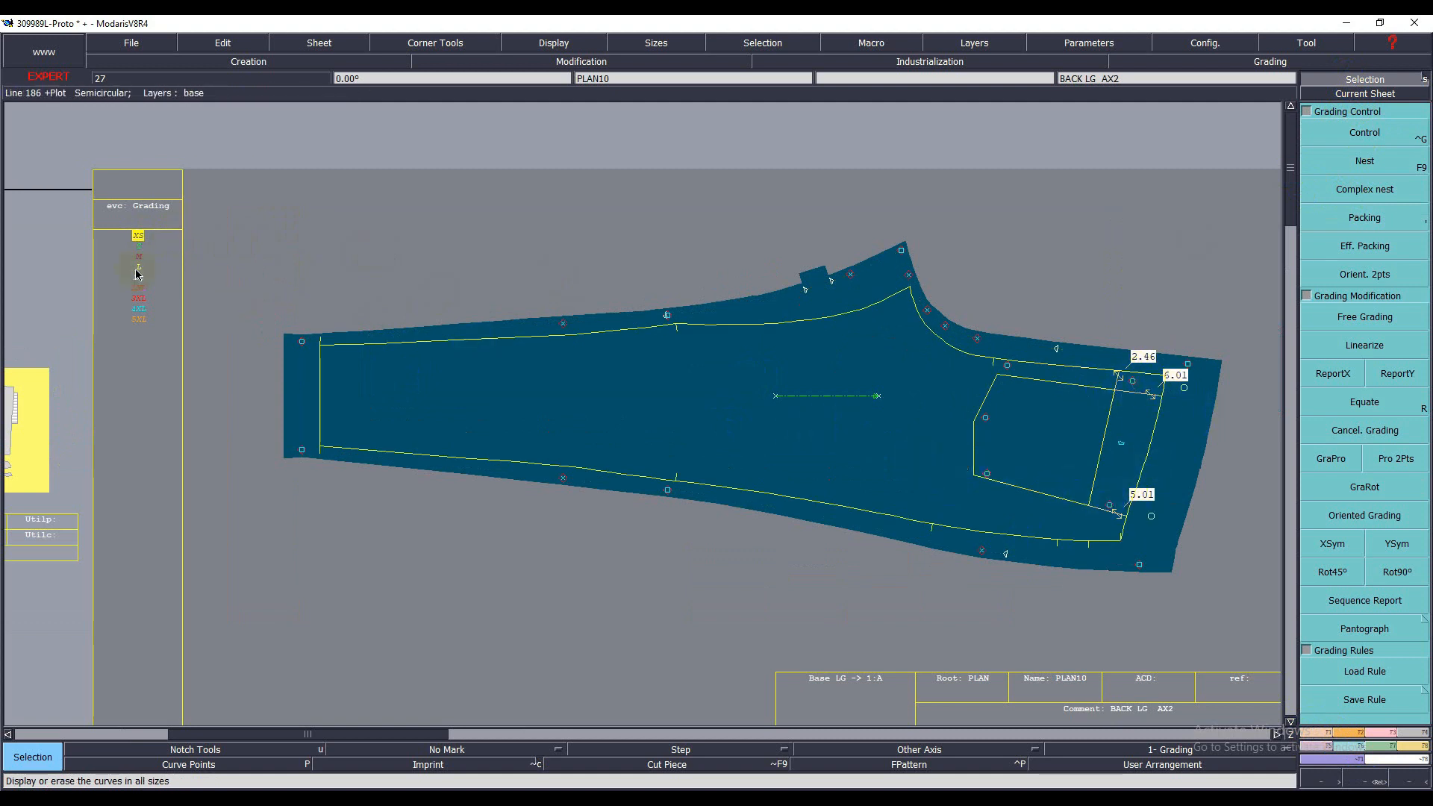
pyautogui.click(139, 246)
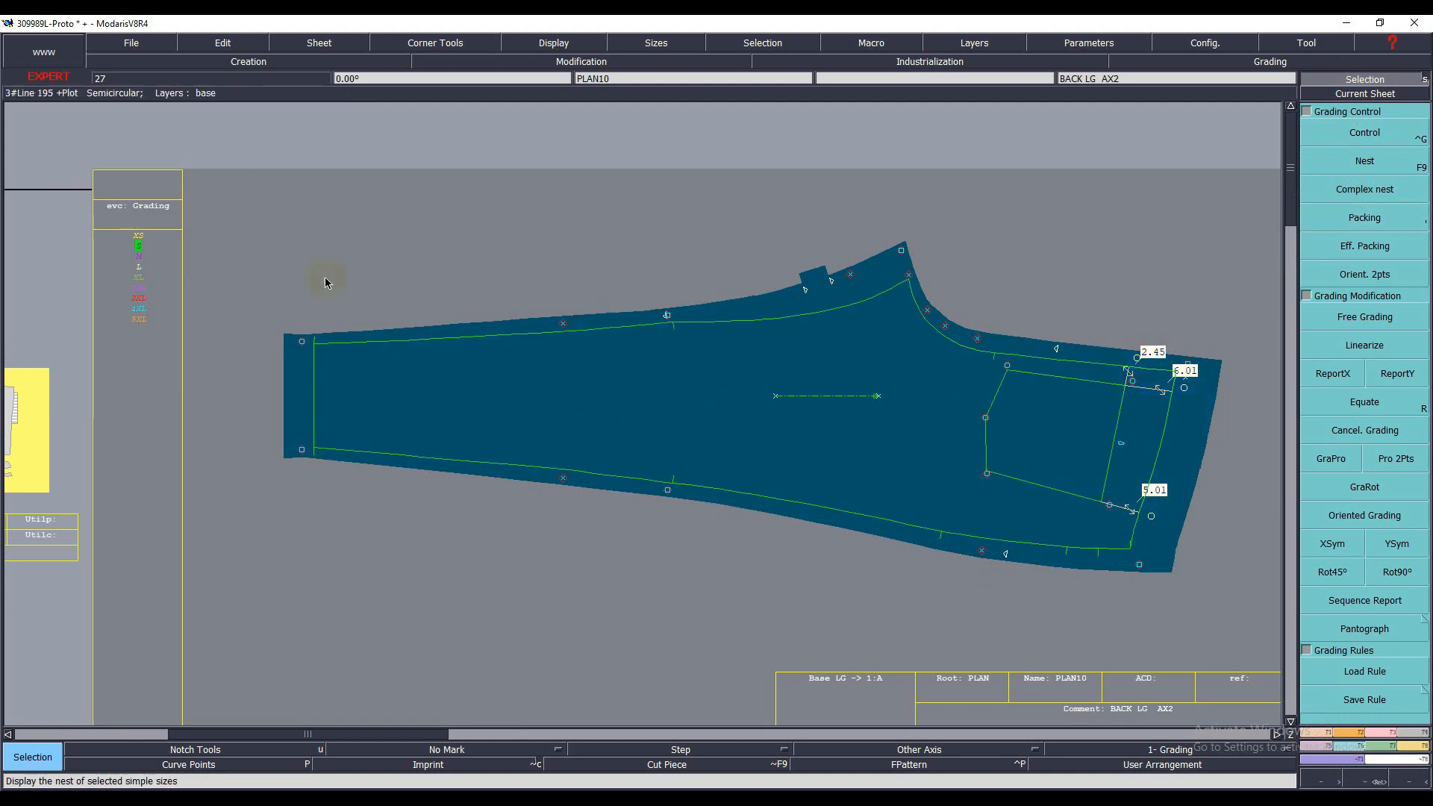
pyautogui.click(138, 257)
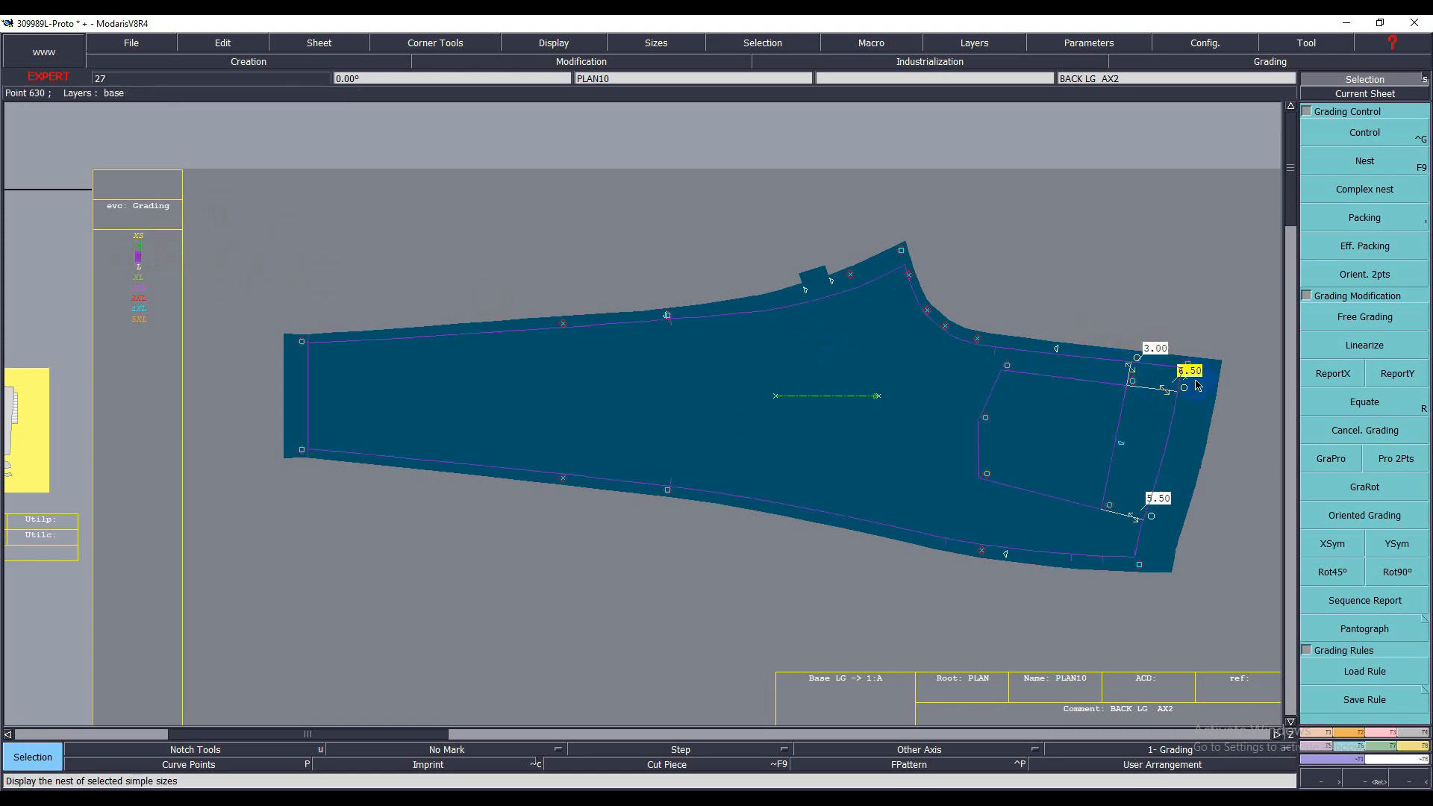
pyautogui.click(137, 269)
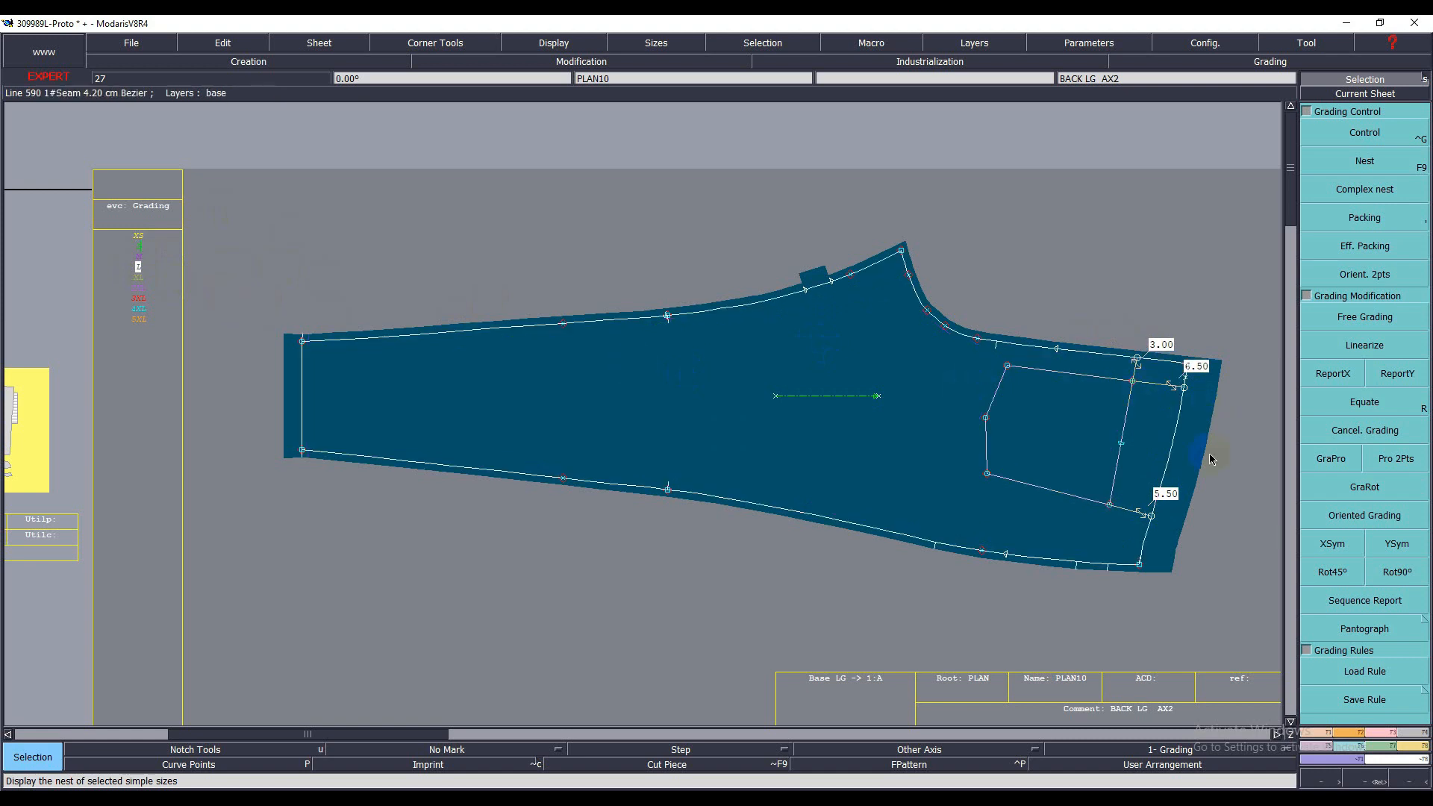
pyautogui.click(140, 280)
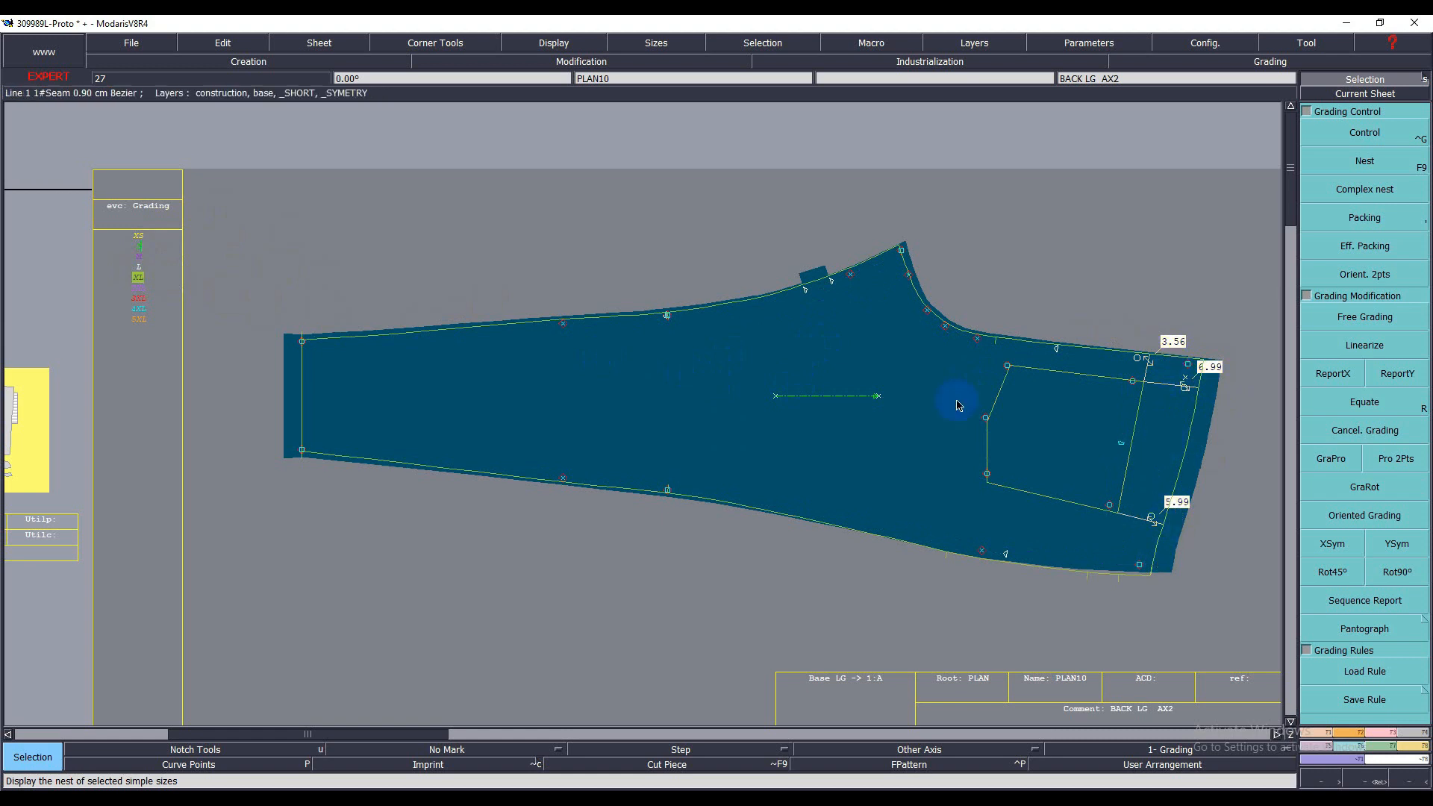
pyautogui.click(138, 288)
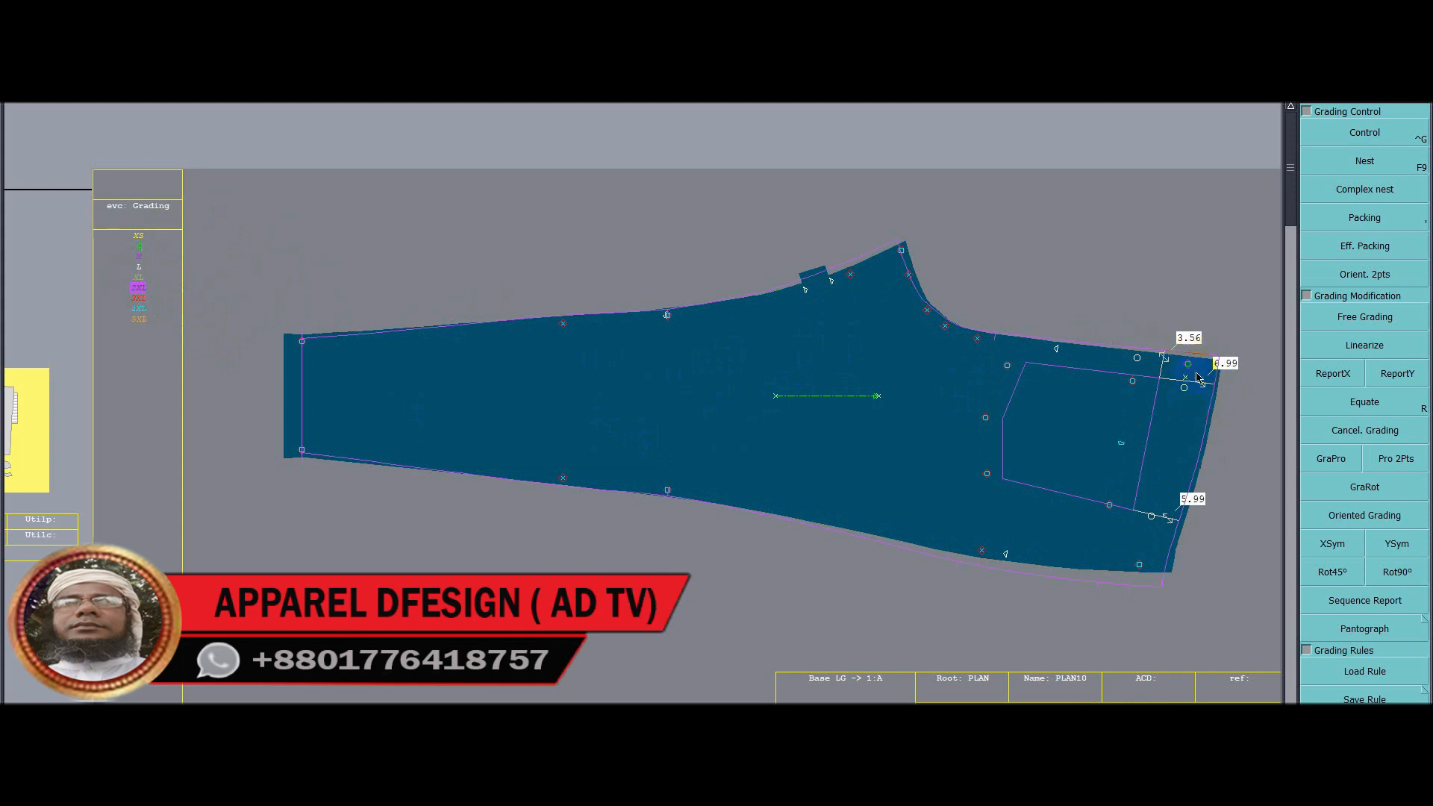
pyautogui.click(138, 298)
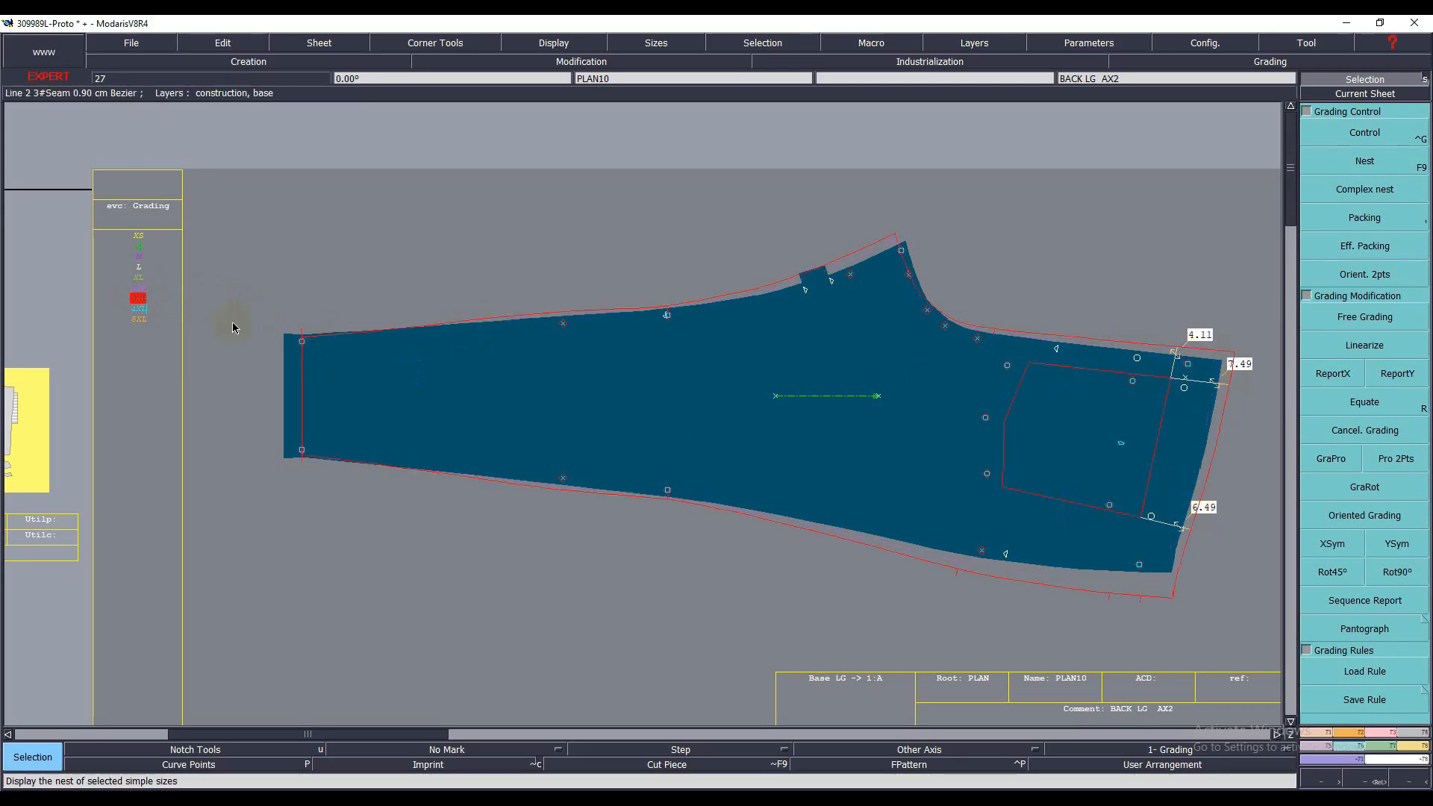
pyautogui.click(139, 308)
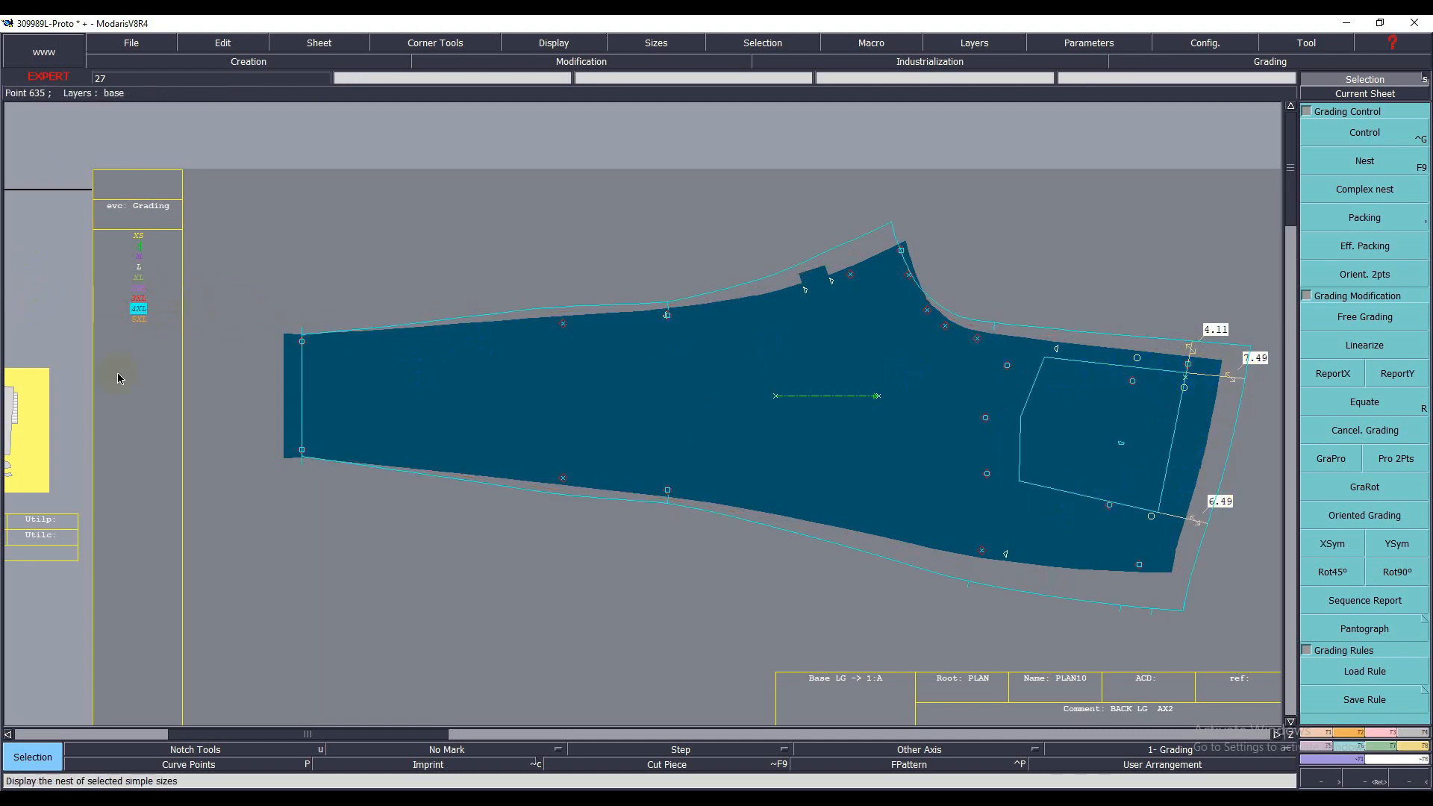
pyautogui.click(139, 319)
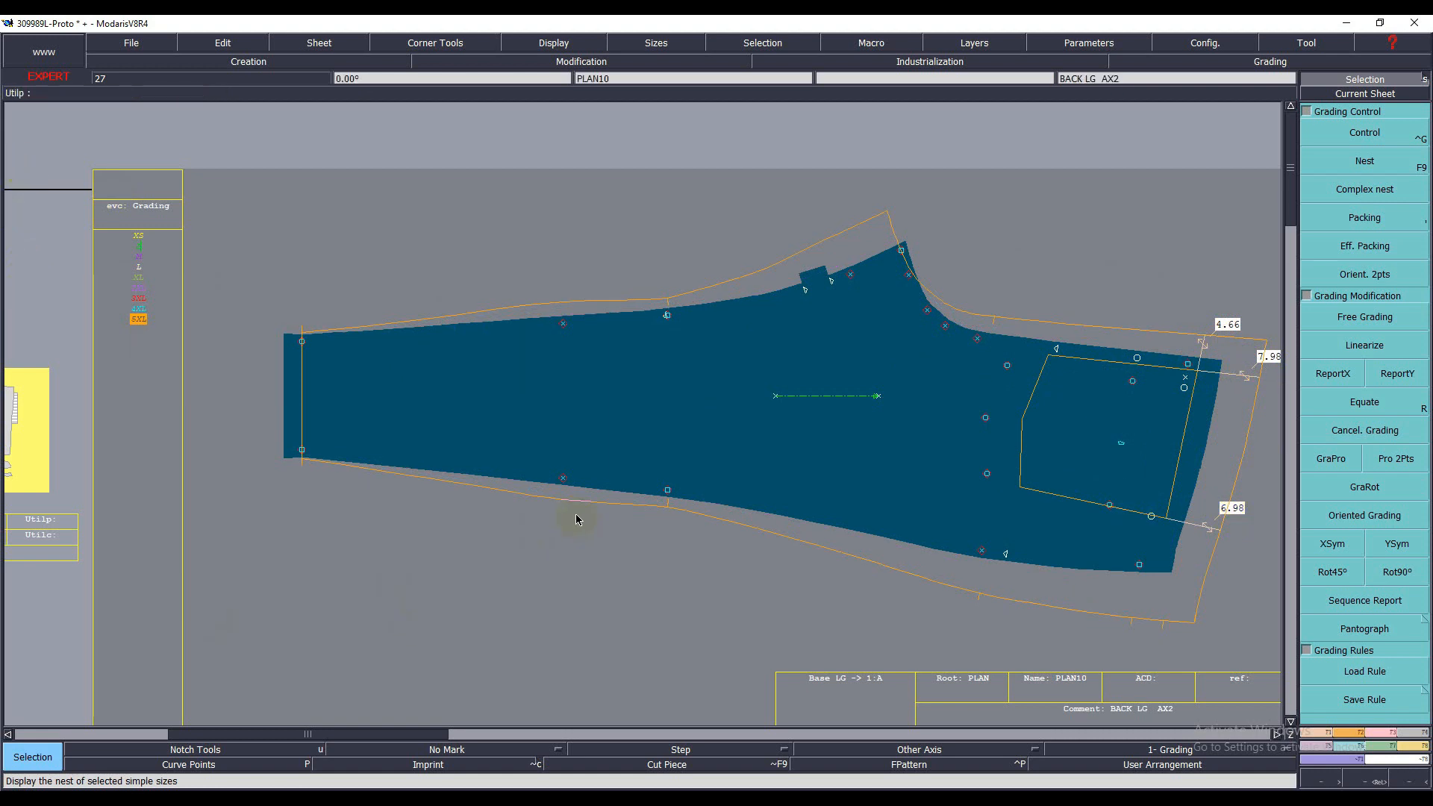
# - Return the display to the base size and select the back leg piece
pyautogui.press('F10')
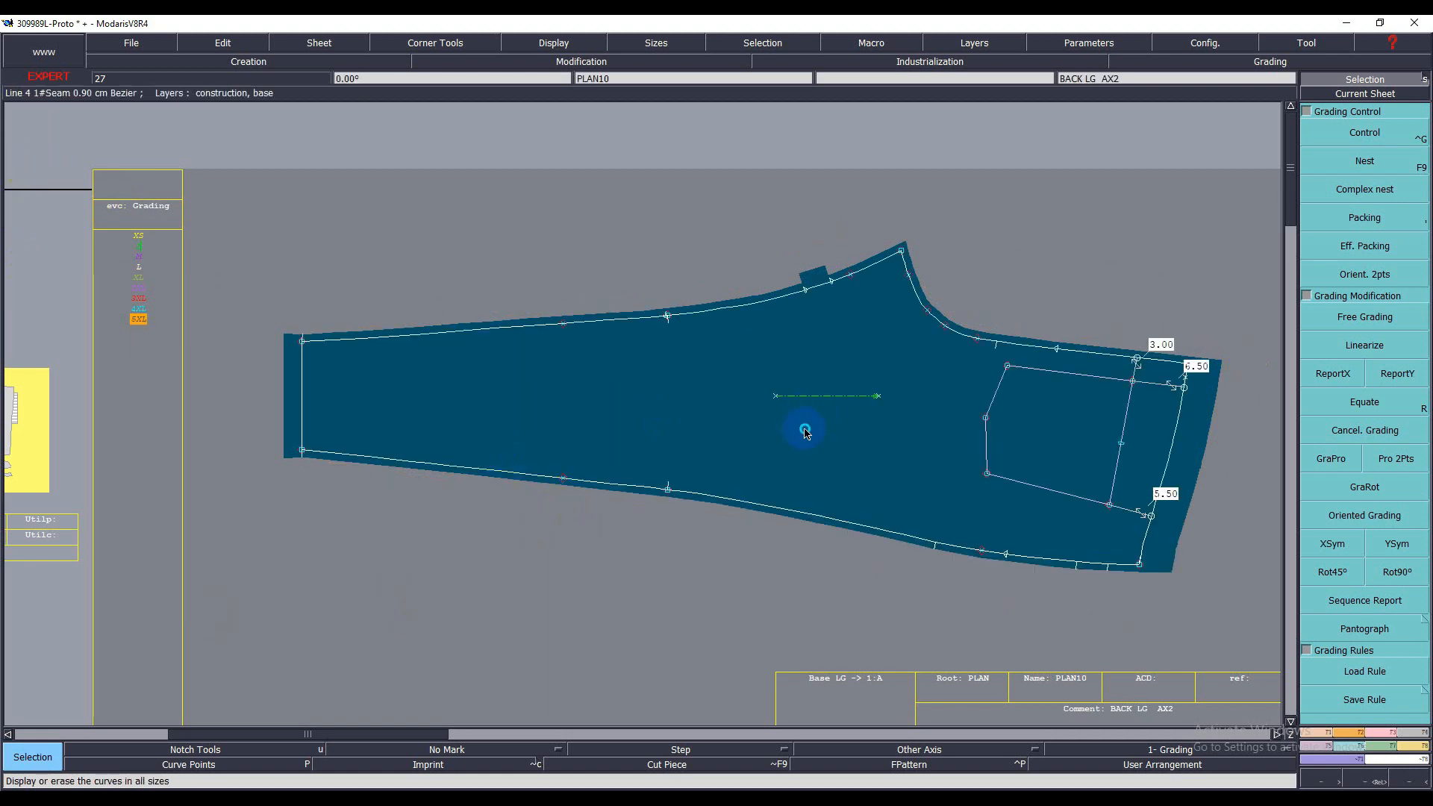
pyautogui.click(805, 431)
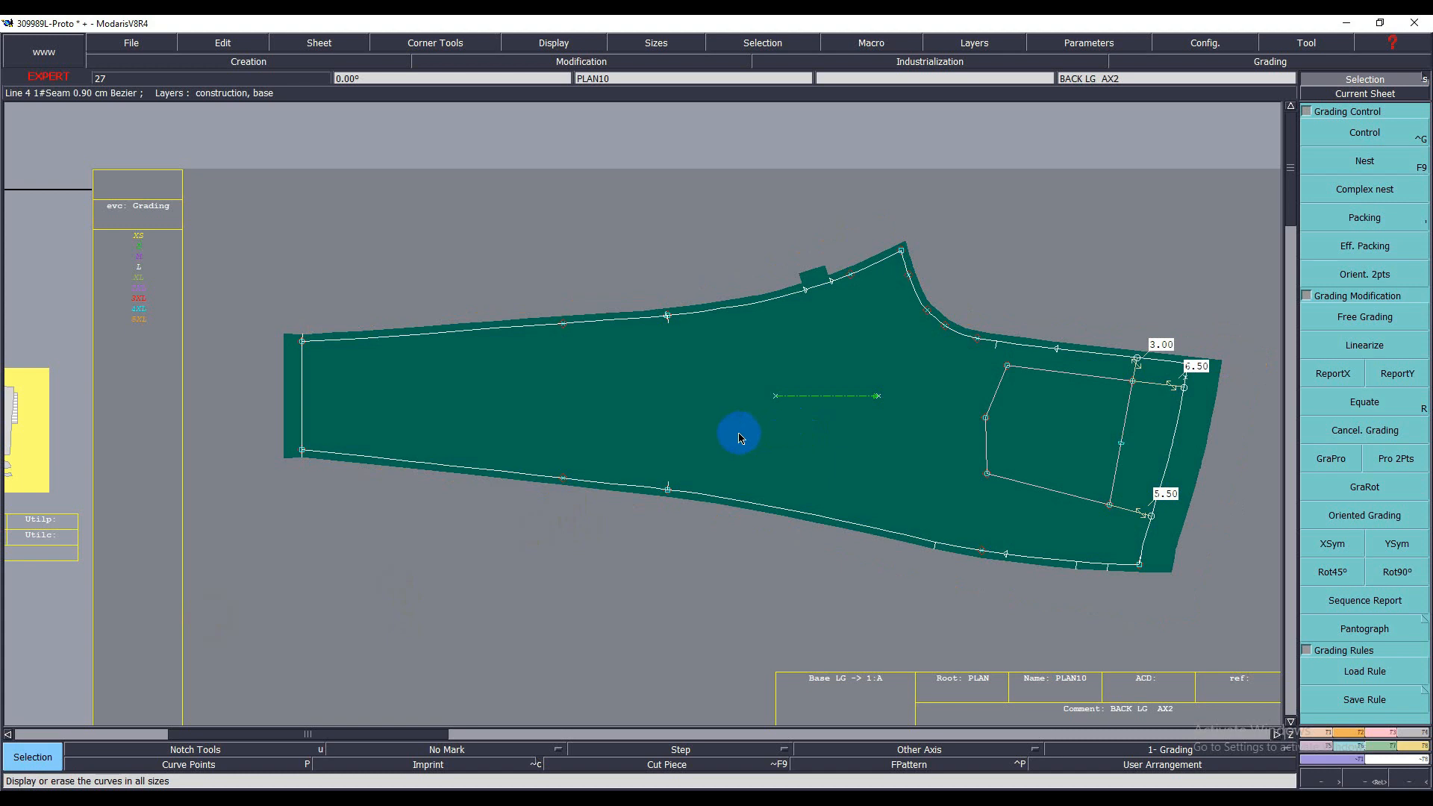
pyautogui.press('Home')
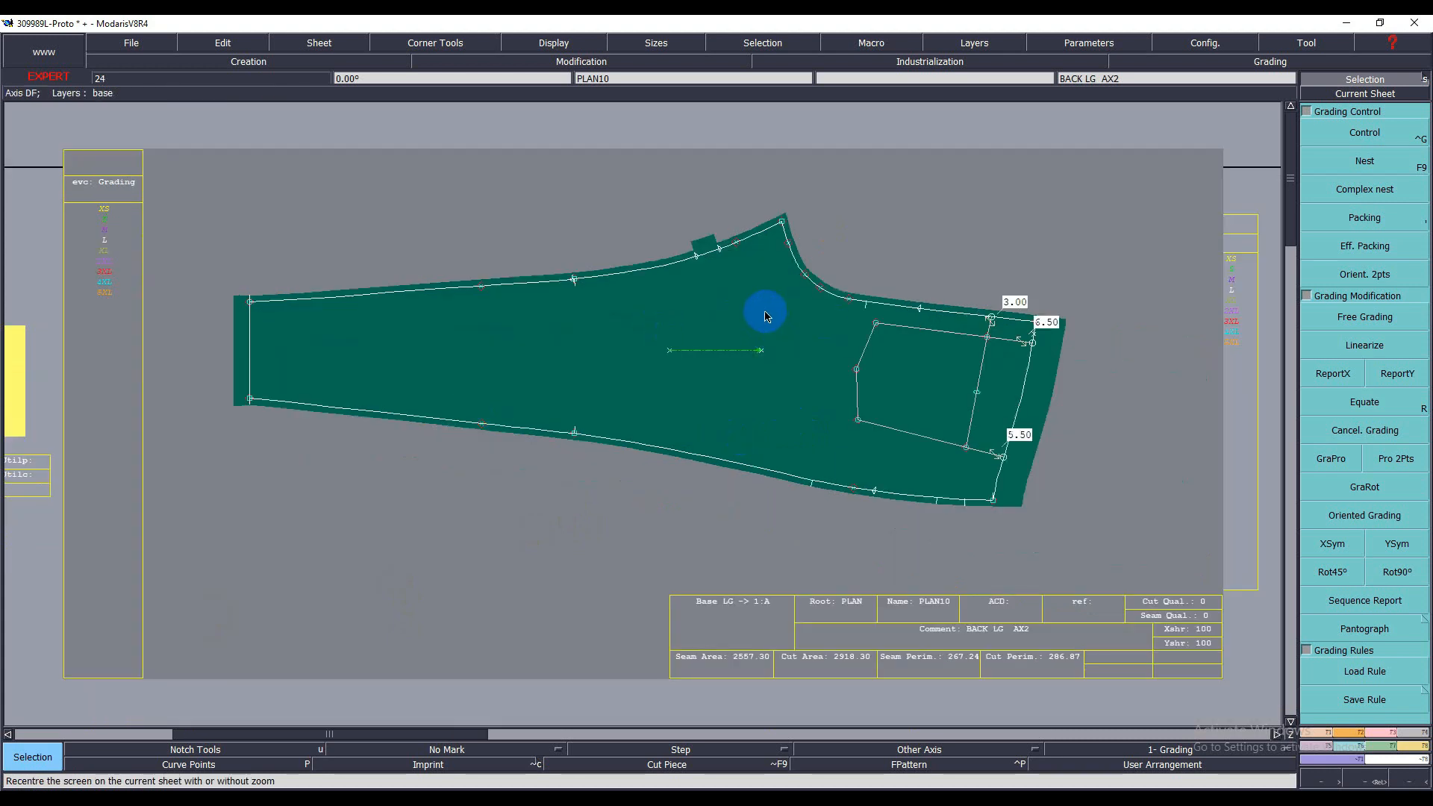